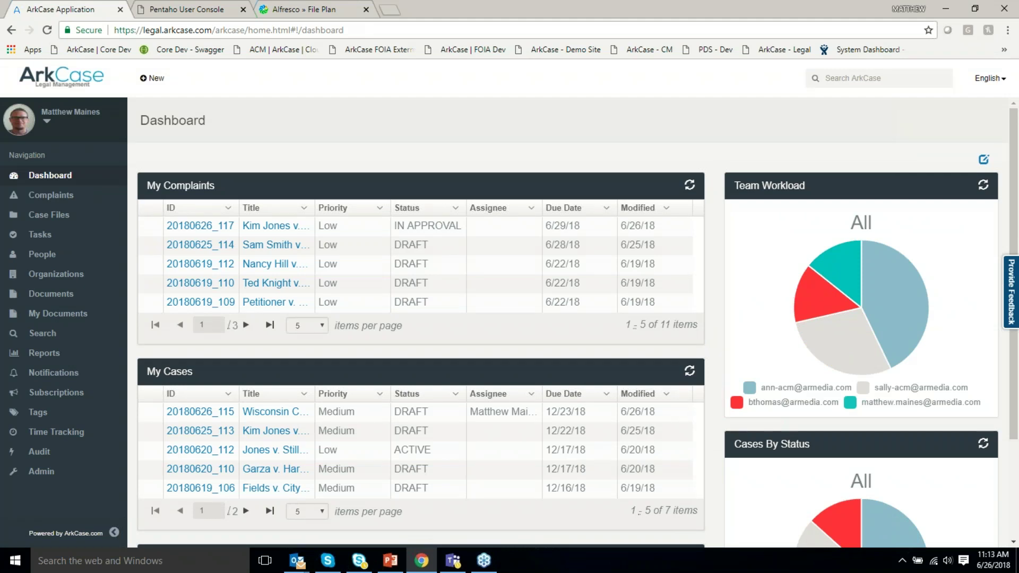
# Look through the New record menu and the interface language list, then scroll the dashboard.
pyautogui.click(151, 79)
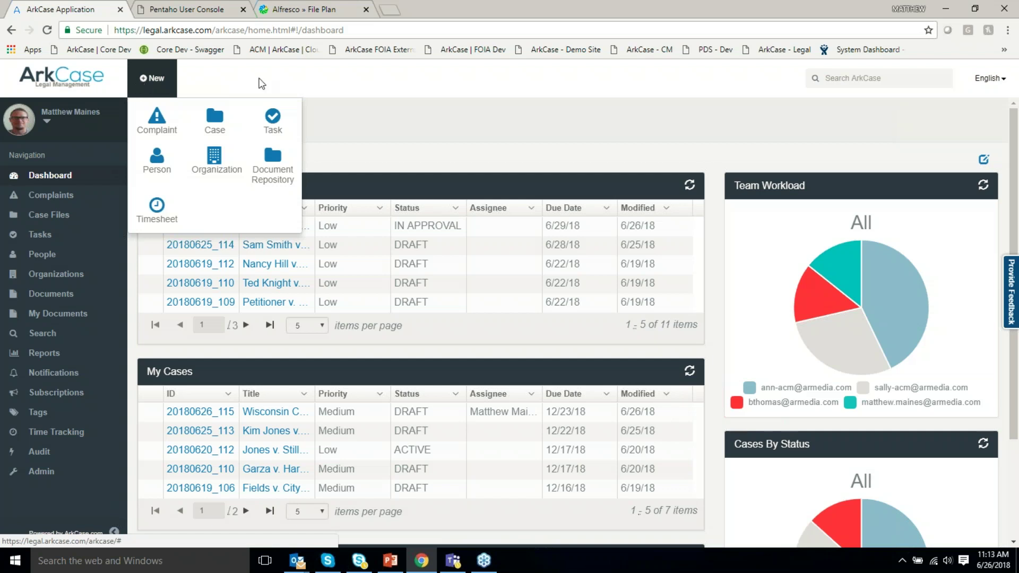
pyautogui.click(923, 97)
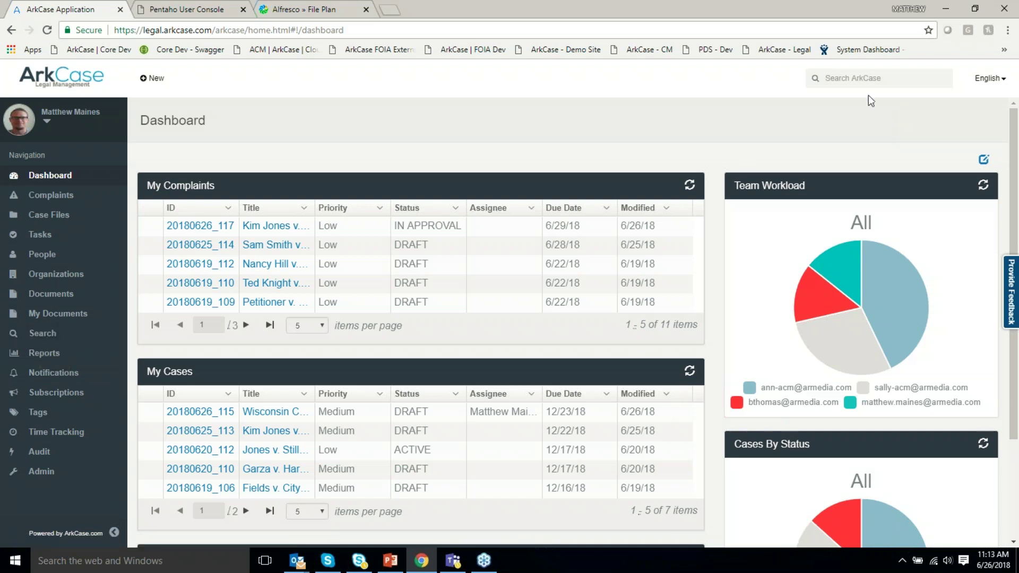
pyautogui.click(972, 84)
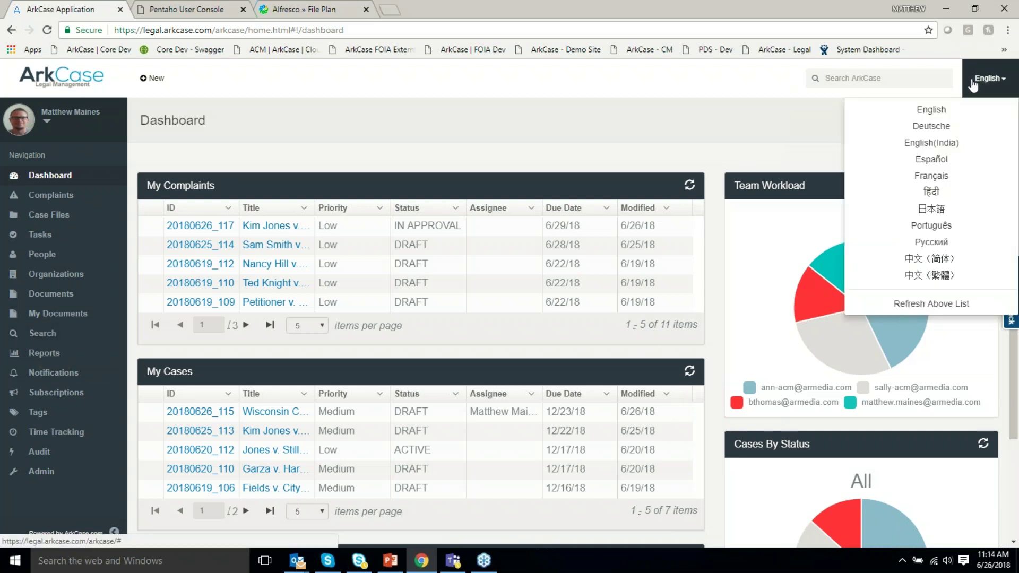
pyautogui.click(973, 82)
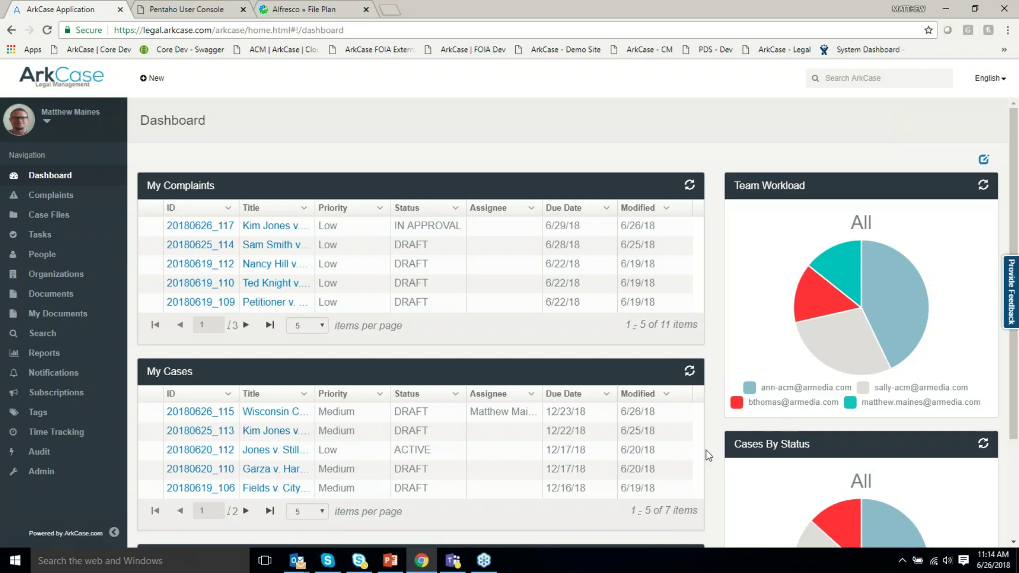
pyautogui.scroll(-1, 706, 450)
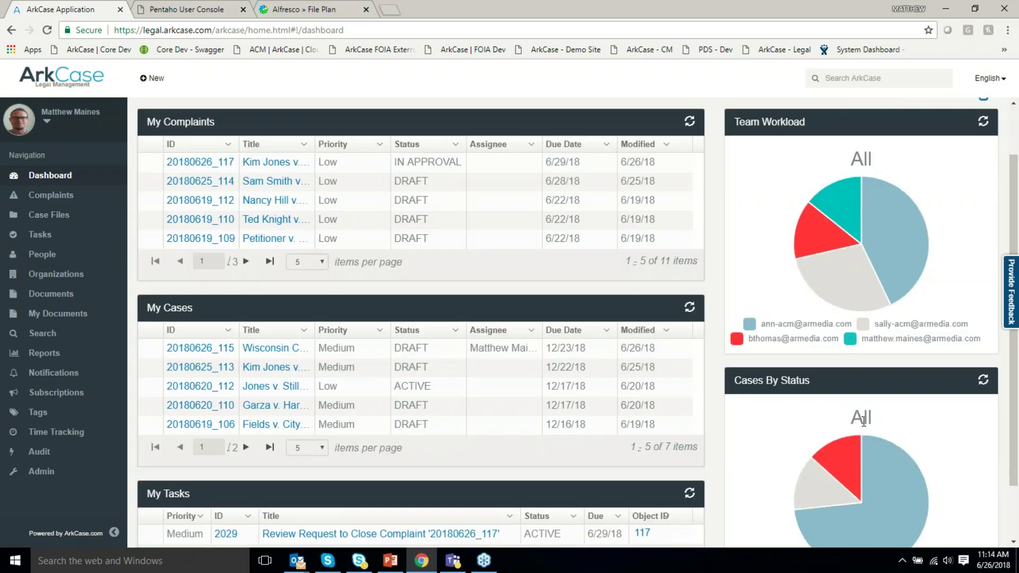
pyautogui.scroll(-1, 863, 422)
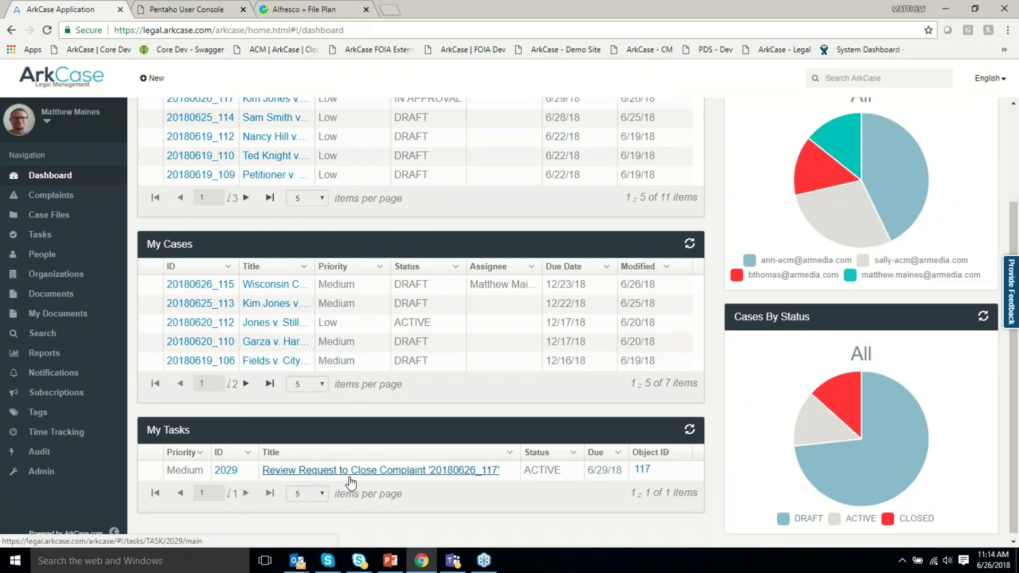
pyautogui.scroll(2, 350, 480)
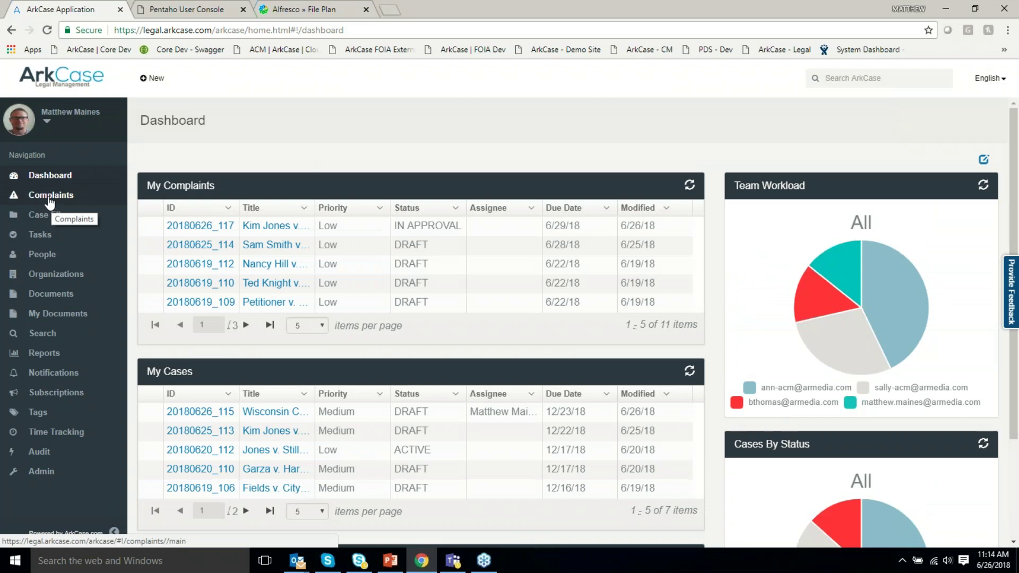
# Open complaint 20180626_117, expand its sections, then switch to the Case Files list.
pyautogui.click(223, 231)
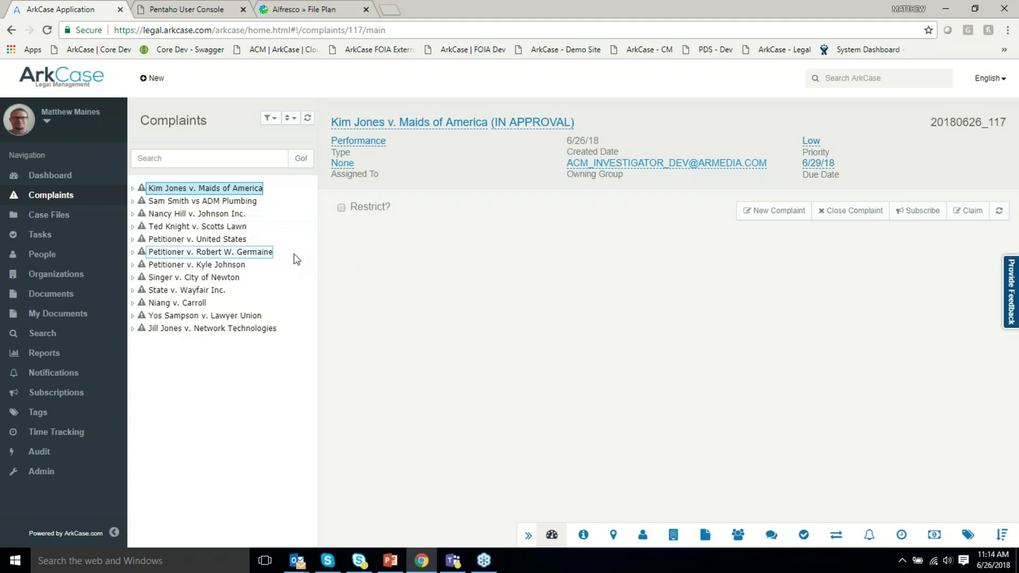
pyautogui.click(133, 188)
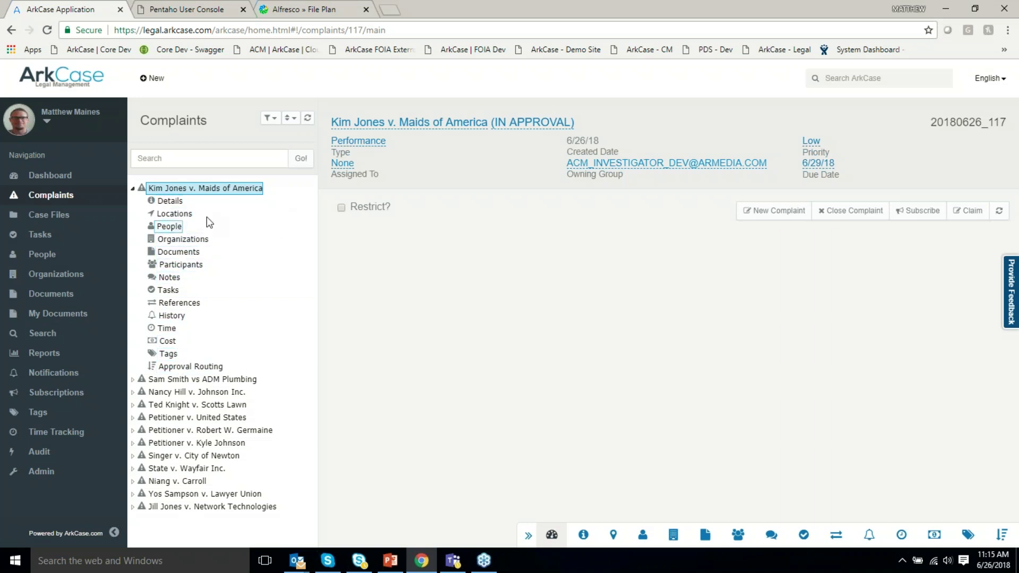
pyautogui.click(48, 222)
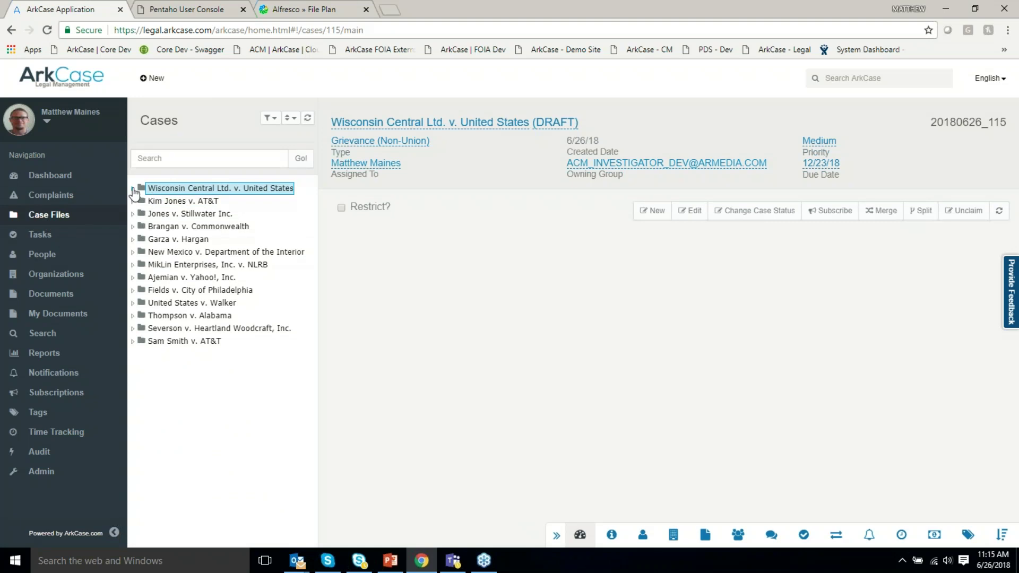
# Expand the Wisconsin Central case's sections, then switch to the Tasks list.
pyautogui.click(133, 189)
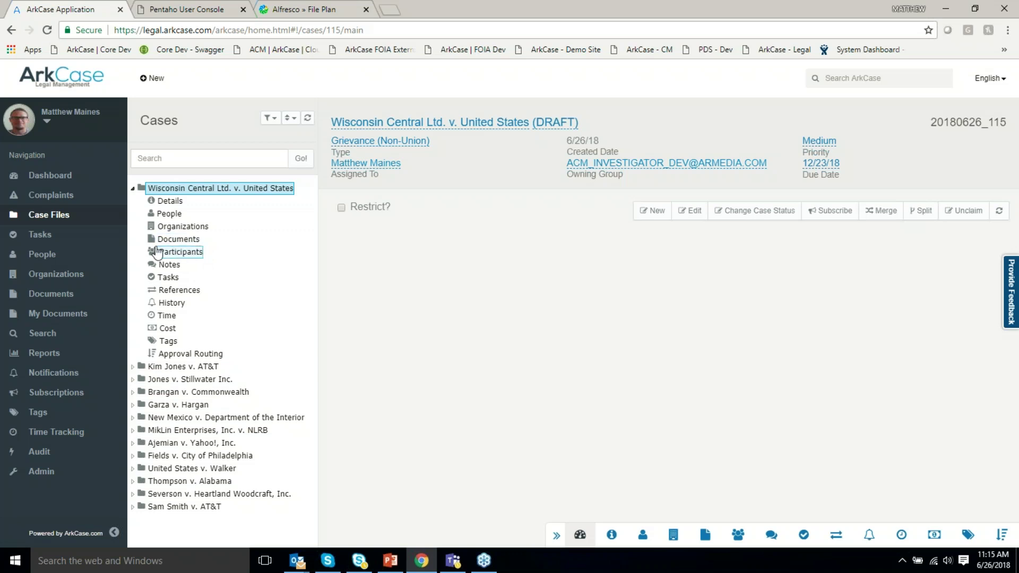
pyautogui.click(51, 238)
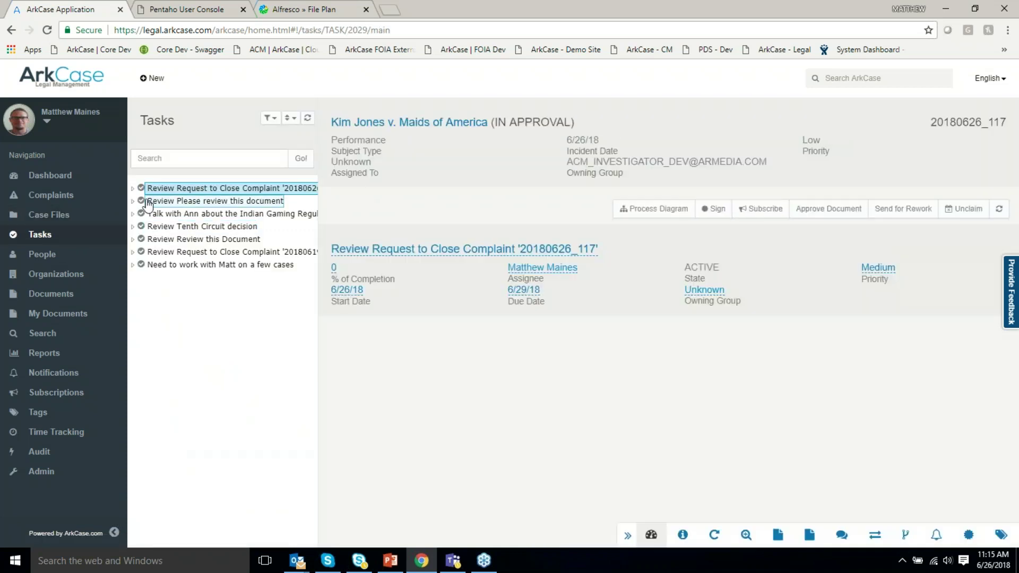
# Expand the first task's sections, then switch to the People directory.
pyautogui.click(133, 188)
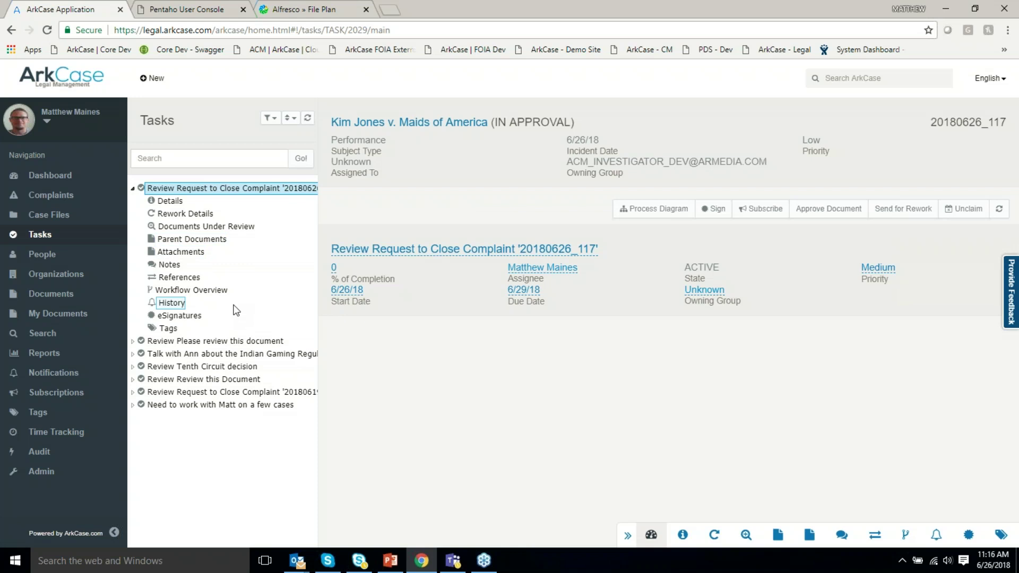
pyautogui.click(48, 262)
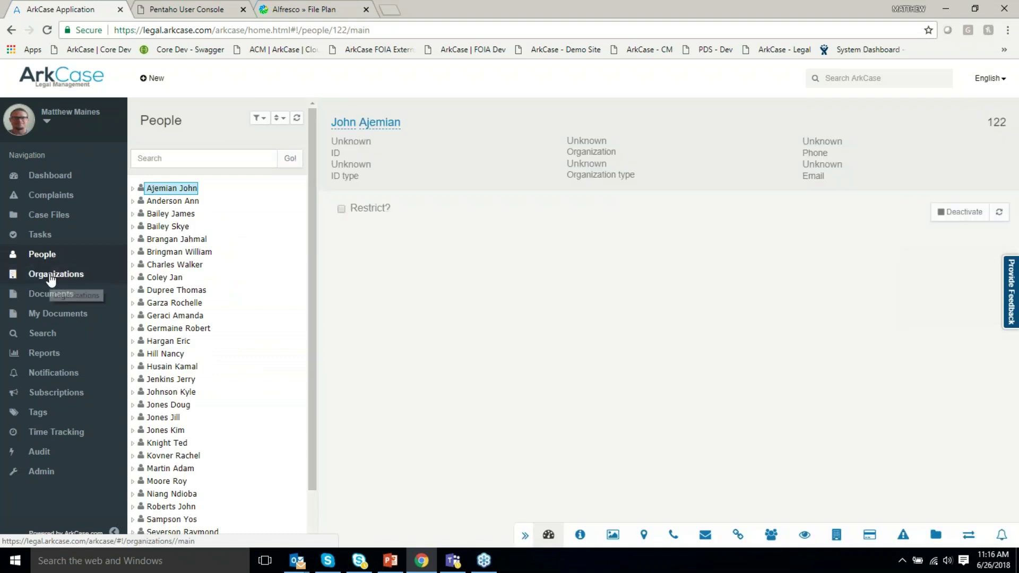
# View the first person's linked cases, expand ADM Plumbing under Organizations, then go to Search.
pyautogui.click(132, 188)
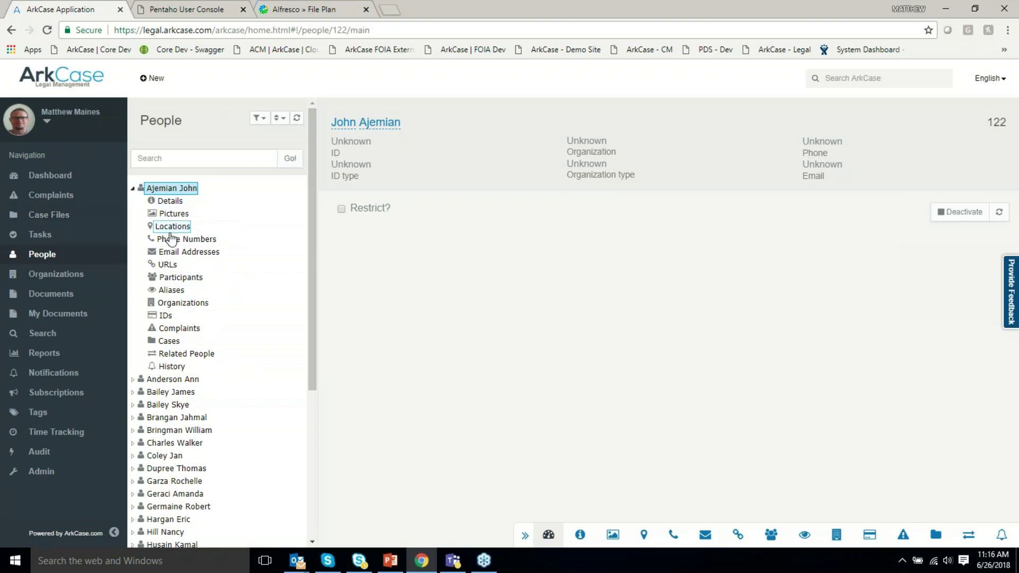
pyautogui.click(185, 343)
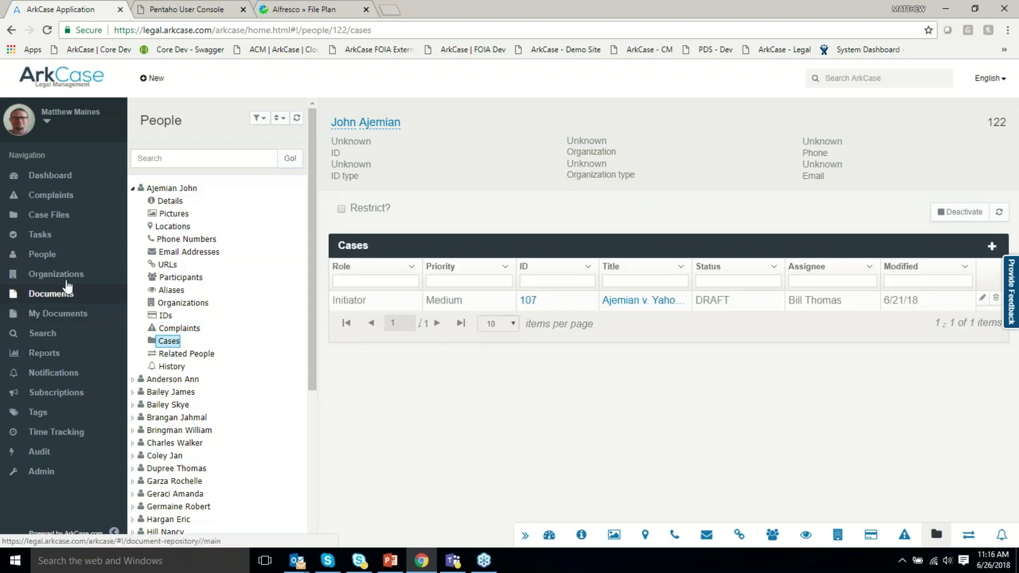
pyautogui.click(64, 275)
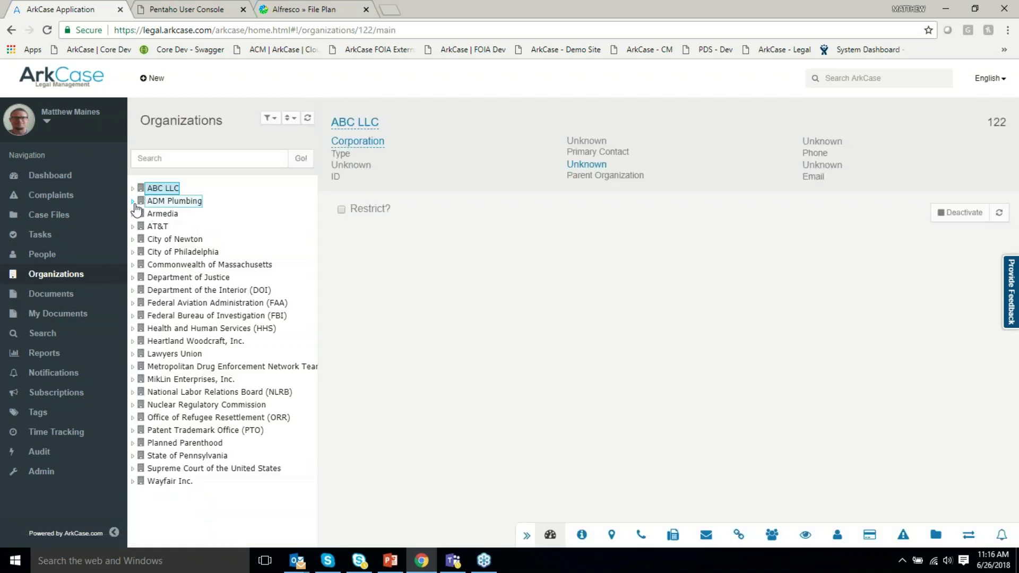
pyautogui.click(133, 202)
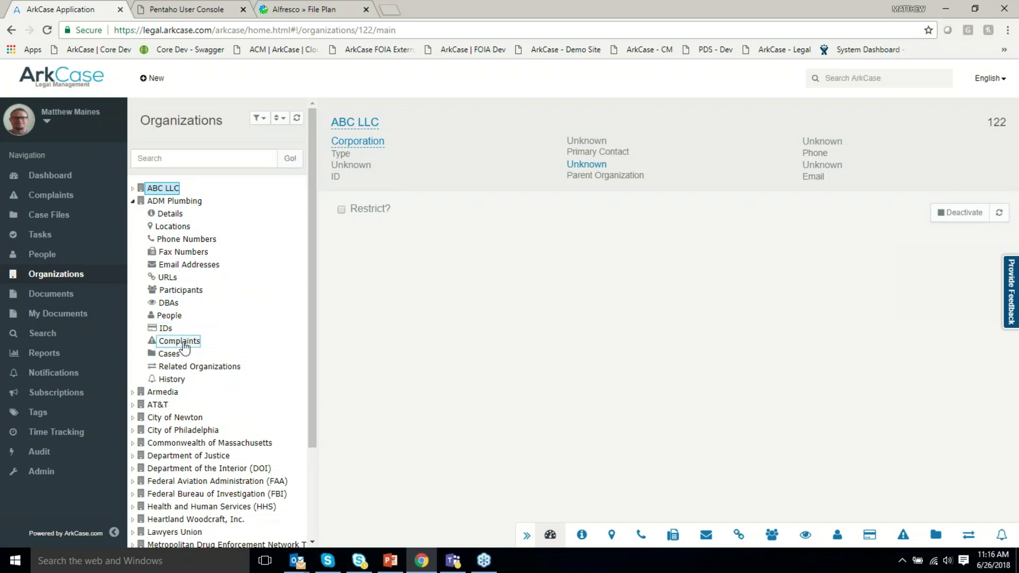
pyautogui.click(55, 341)
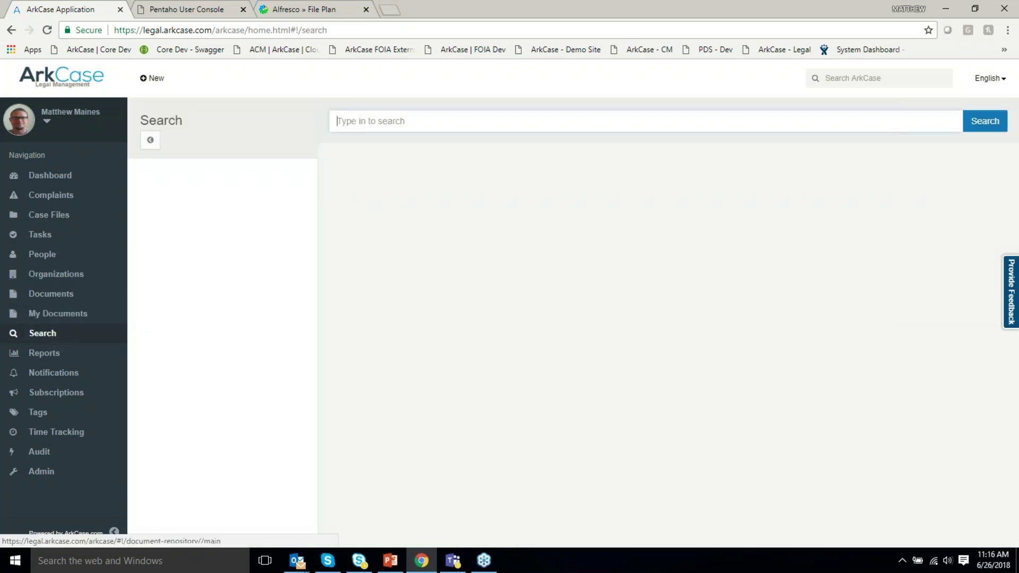
# Search for 'AT&T', review the 18 results, then move to the Reports page.
pyautogui.write('AT&T')
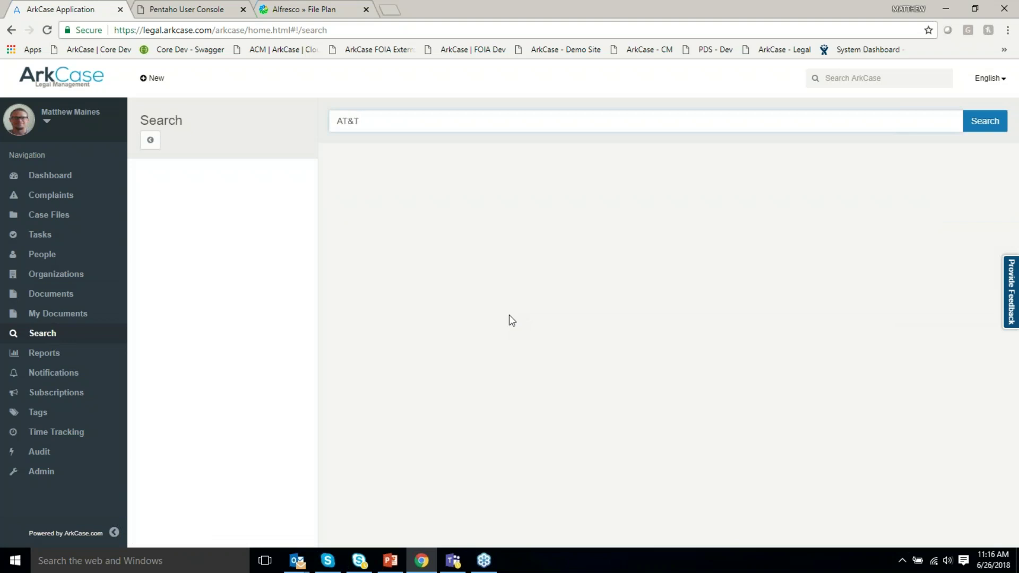
pyautogui.press('Return')
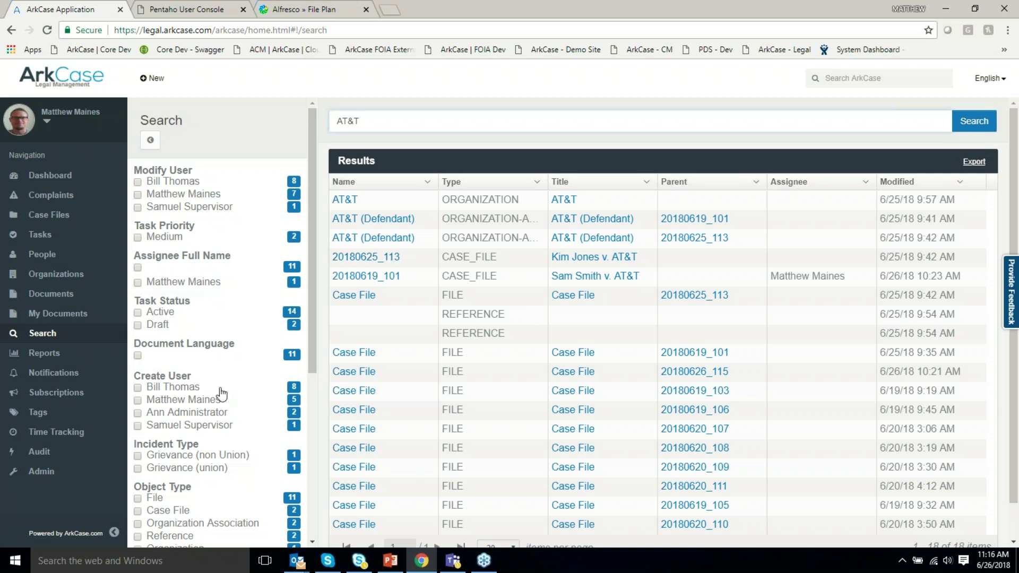
pyautogui.scroll(-1, 218, 393)
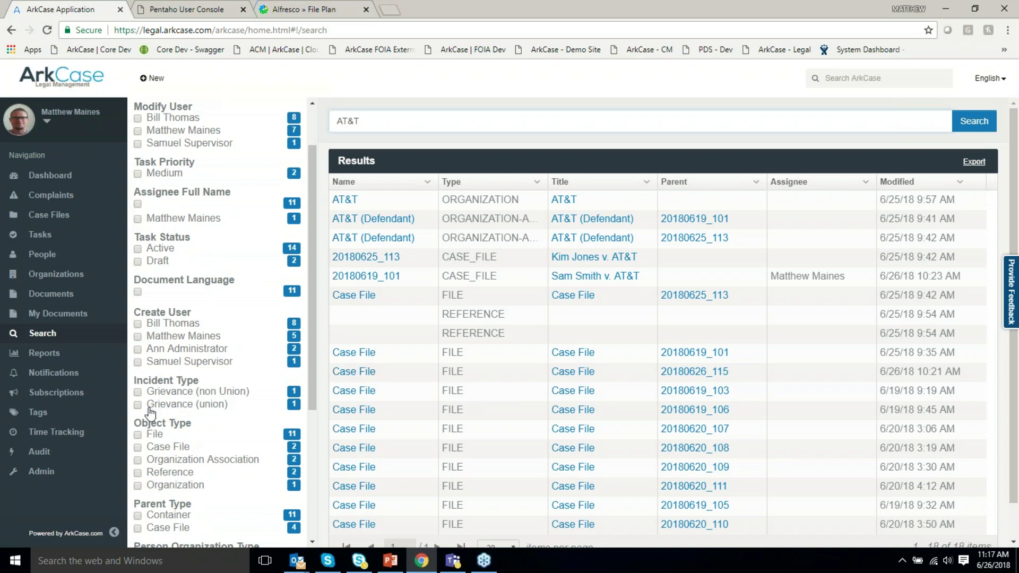
pyautogui.click(57, 359)
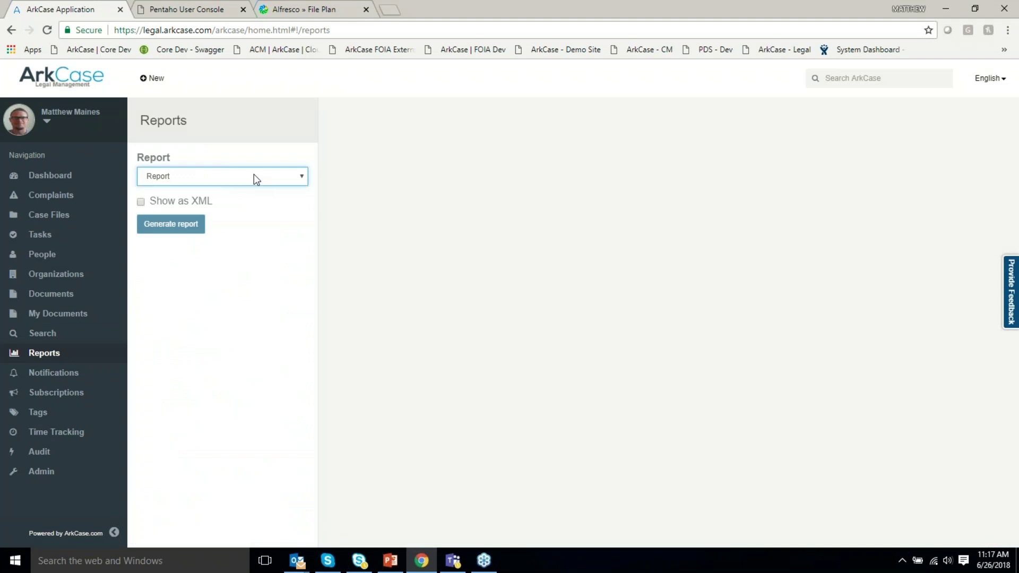
# List the available reports (Case Summary, Complaint Disposition Count, Complaint Report), then go to Admin.
pyautogui.click(253, 176)
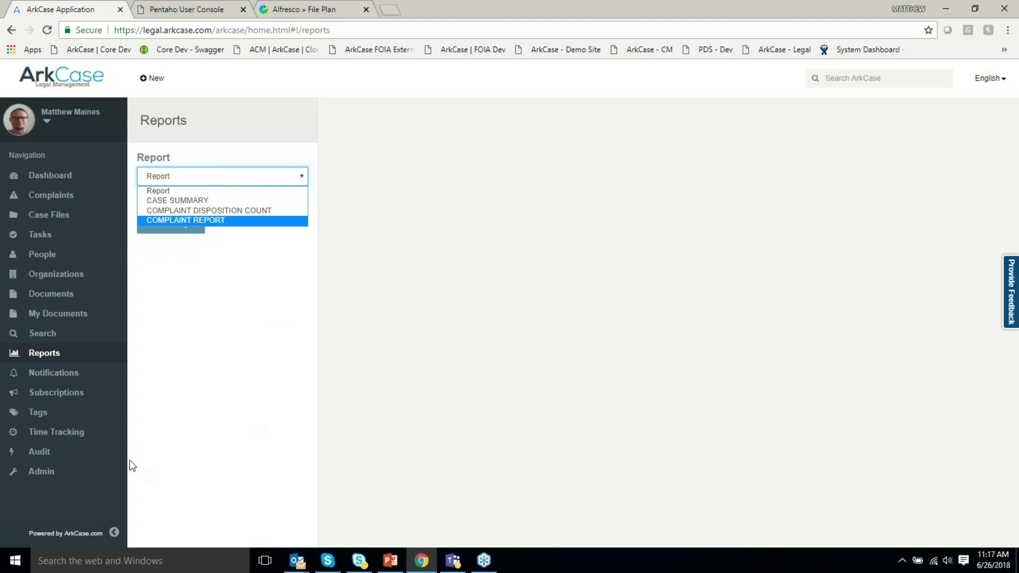
pyautogui.click(45, 473)
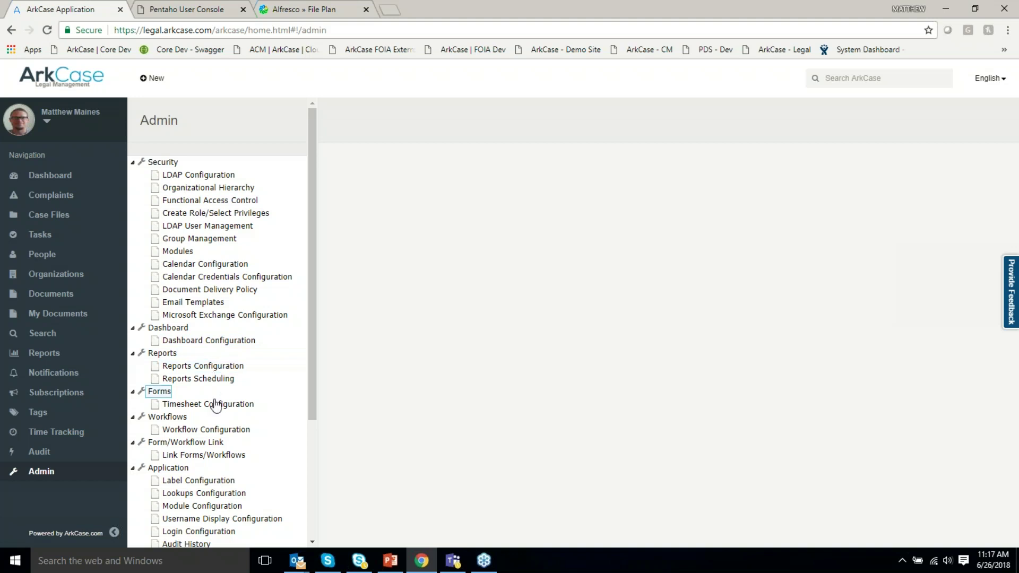
# Scroll through the Admin configuration sections, then return to the Dashboard via the logo.
pyautogui.scroll(-3, 212, 451)
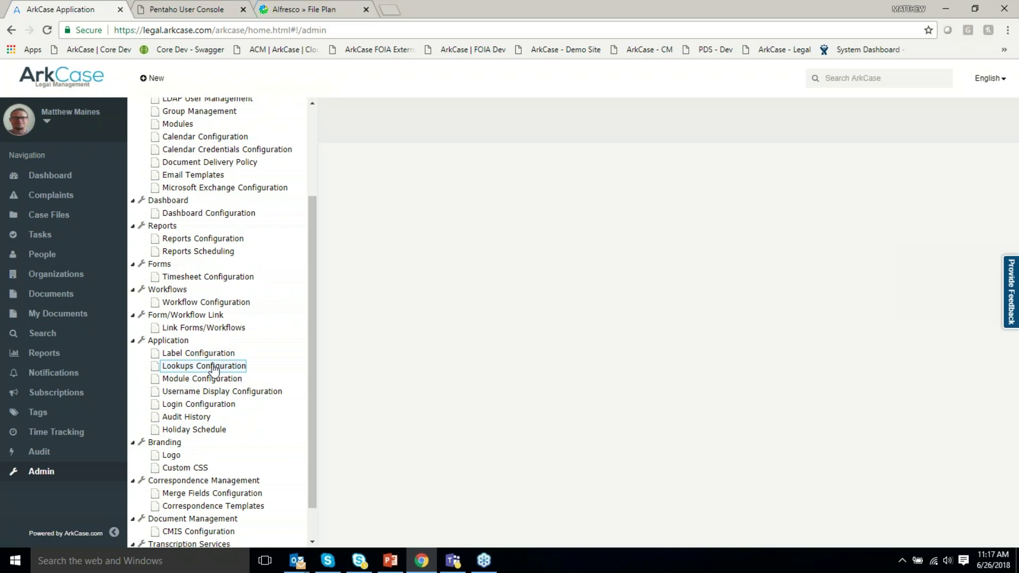
pyautogui.scroll(-1, 220, 459)
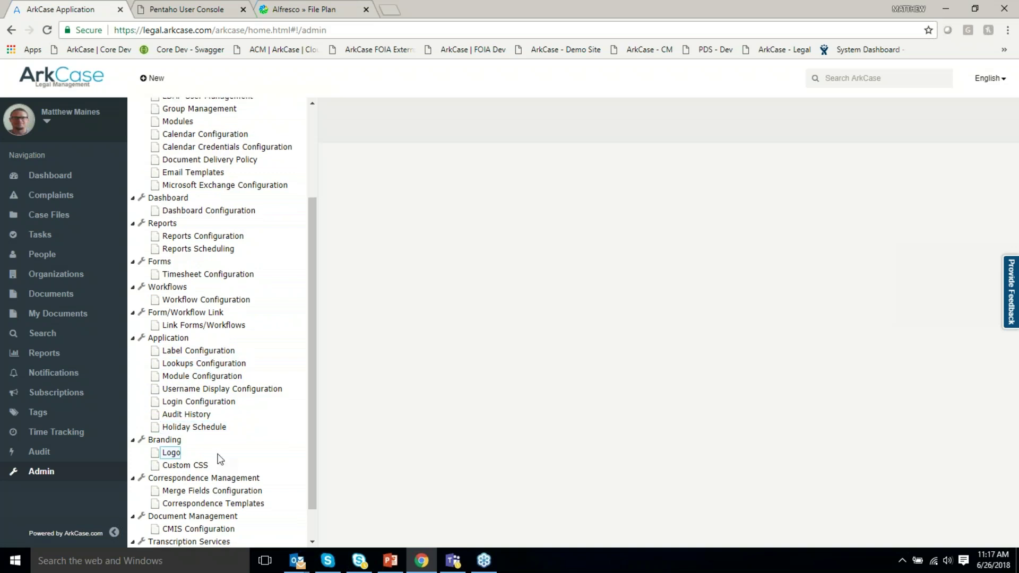
pyautogui.scroll(-1, 221, 459)
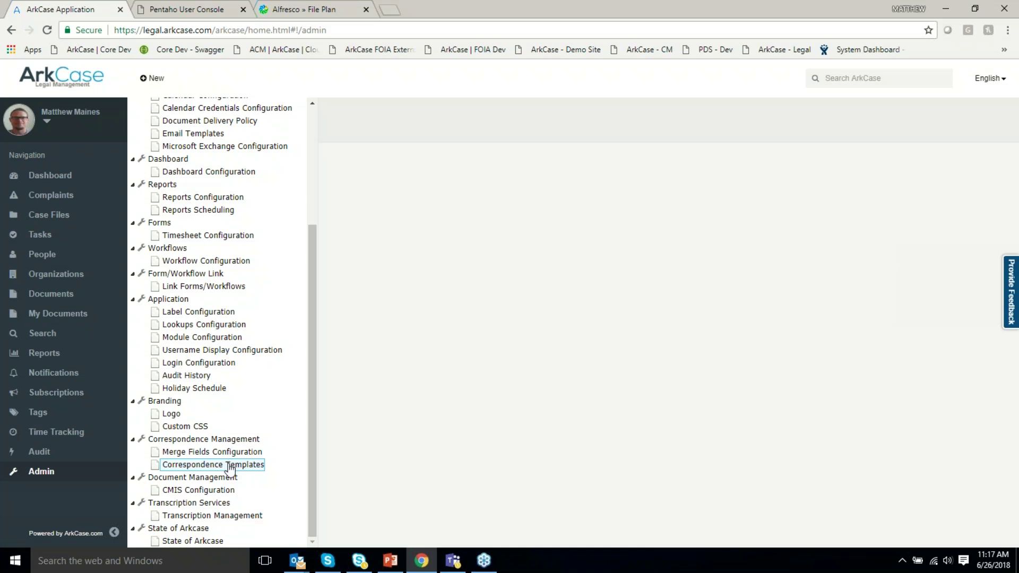
pyautogui.click(72, 77)
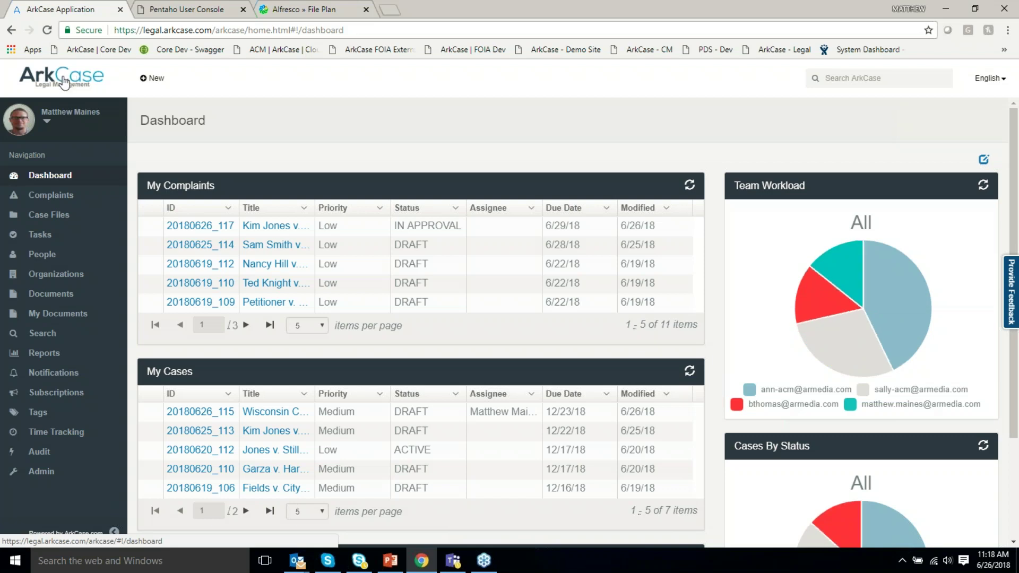
# Start a new Complaint from the New menu.
pyautogui.click(153, 76)
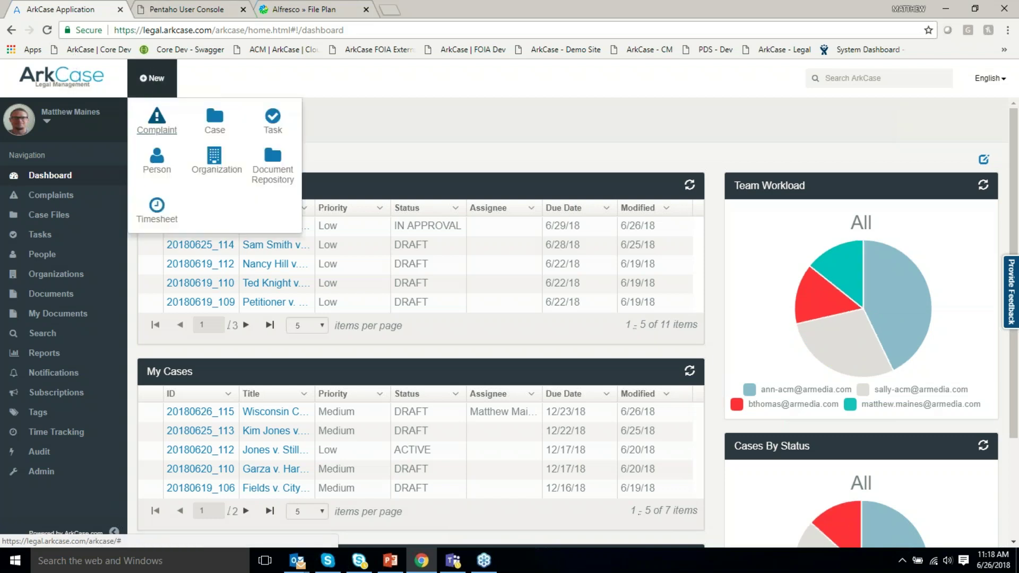
pyautogui.click(164, 131)
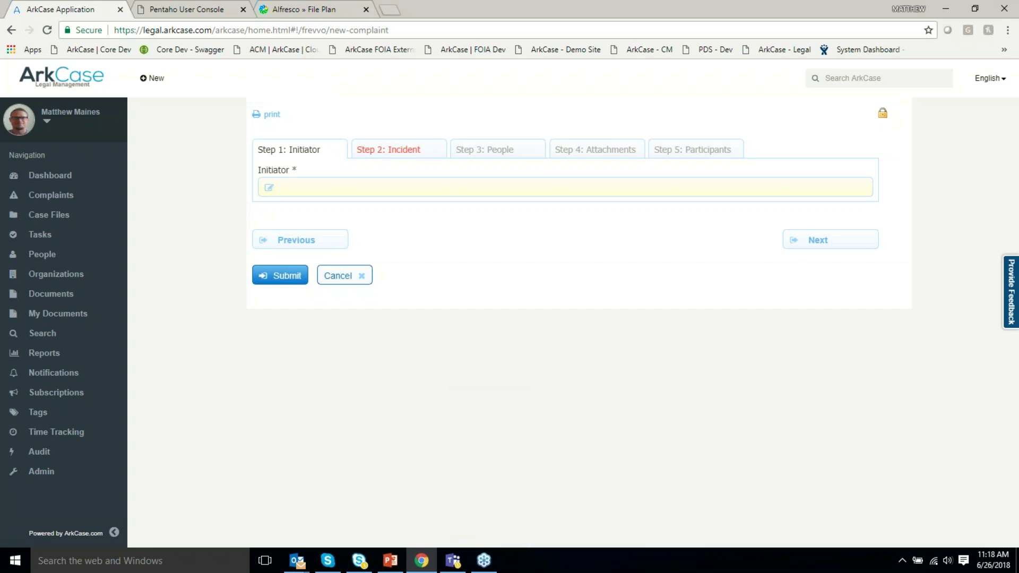
# Add a new person as the initiator, entering their last and first name.
pyautogui.click(282, 187)
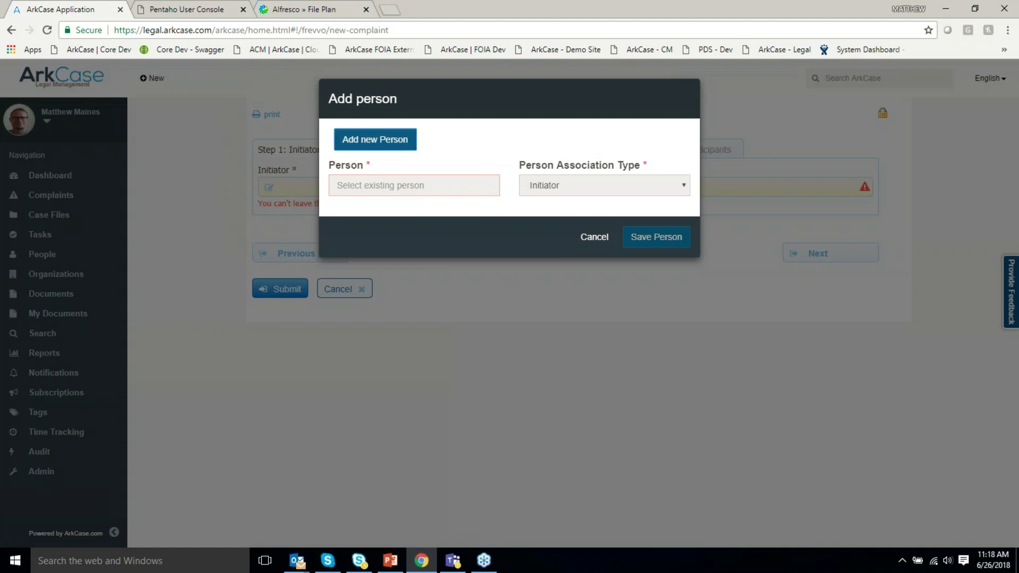
pyautogui.click(375, 139)
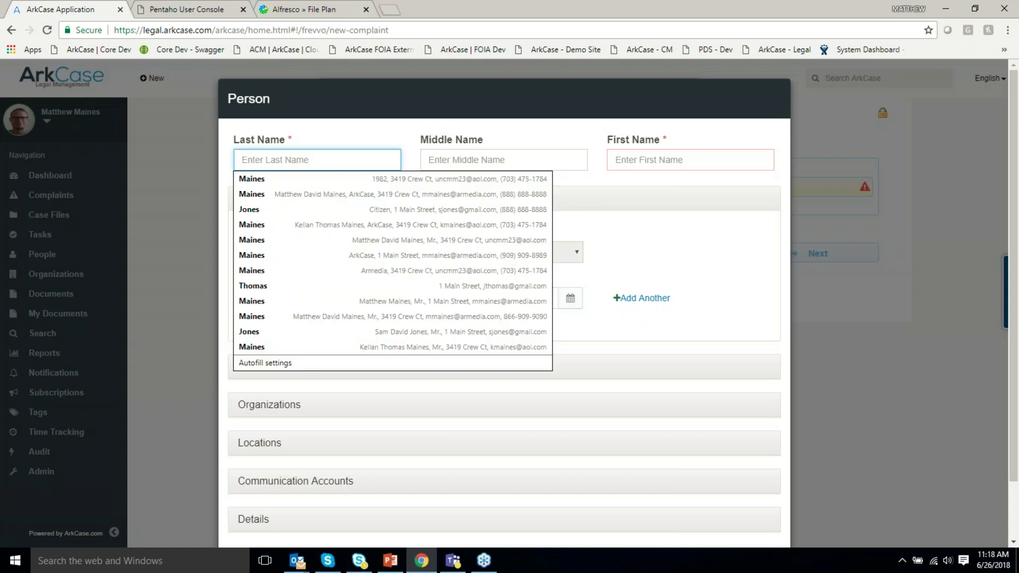
pyautogui.press('Tab')
pyautogui.press('Tab')
pyautogui.click(747, 267)
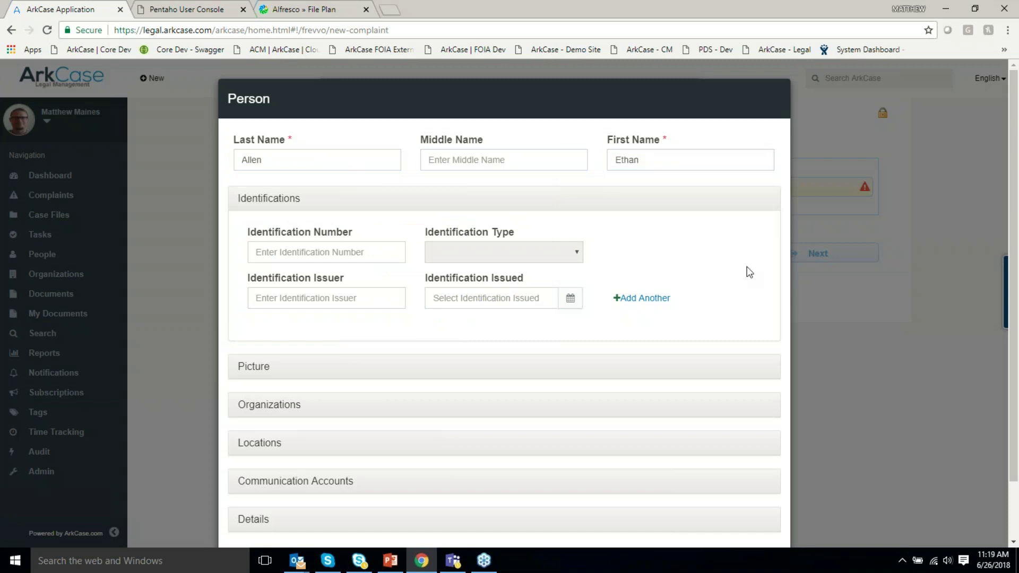
pyautogui.scroll(-2, 725, 336)
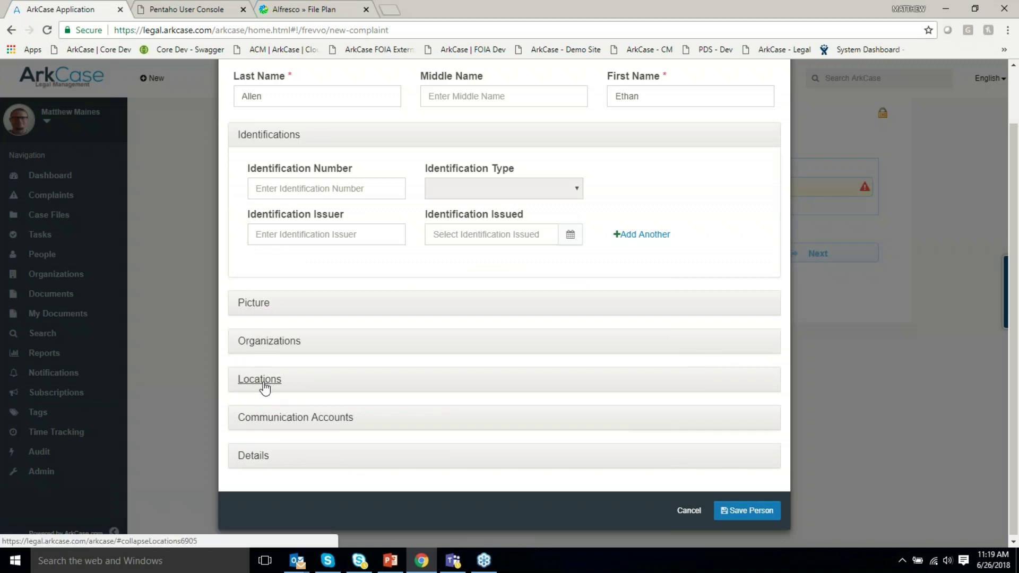
# Save the new person, confirm them as initiator, and move to the Incident step.
pyautogui.click(264, 385)
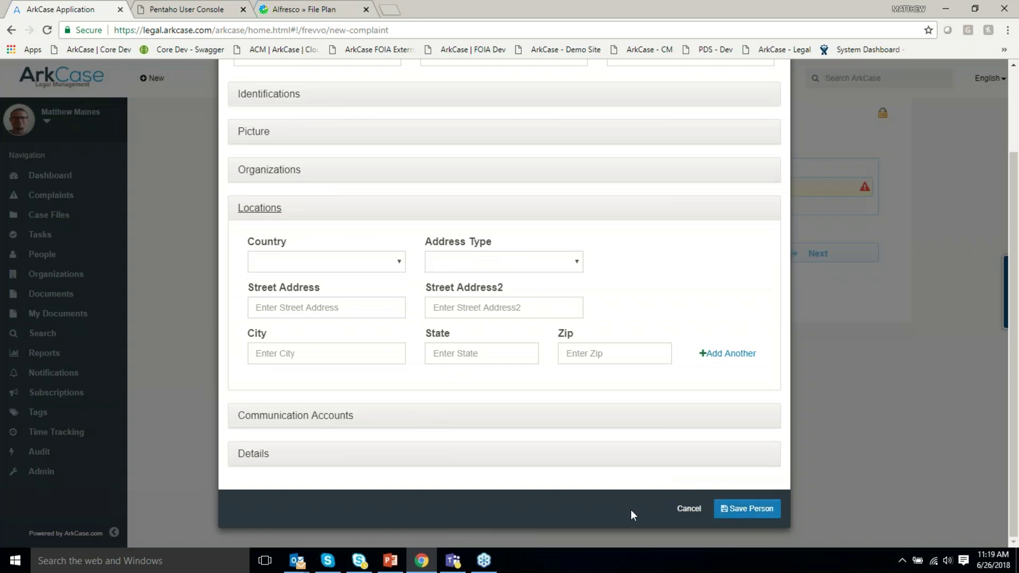
pyautogui.scroll(3, 632, 502)
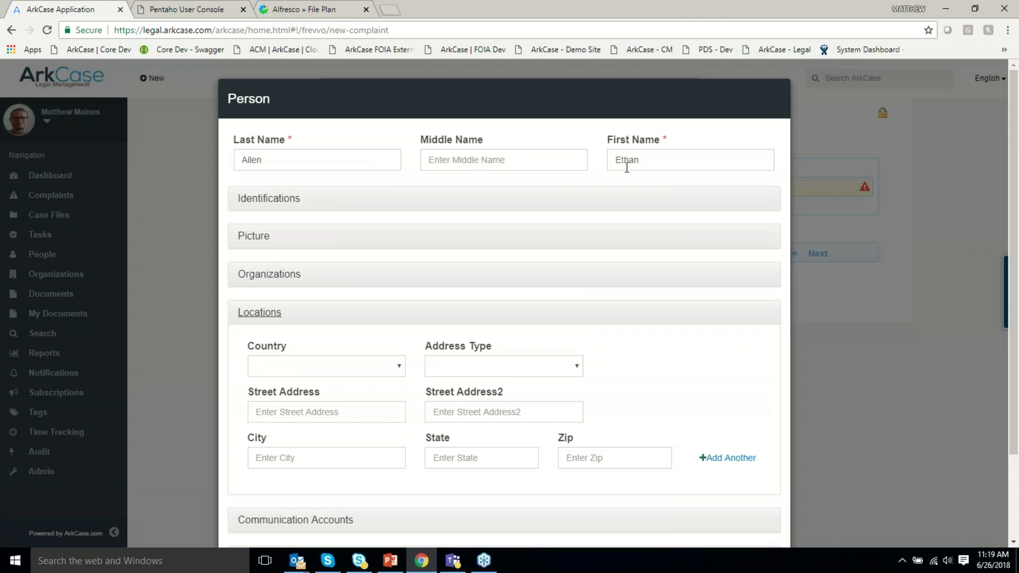
pyautogui.scroll(-1, 673, 330)
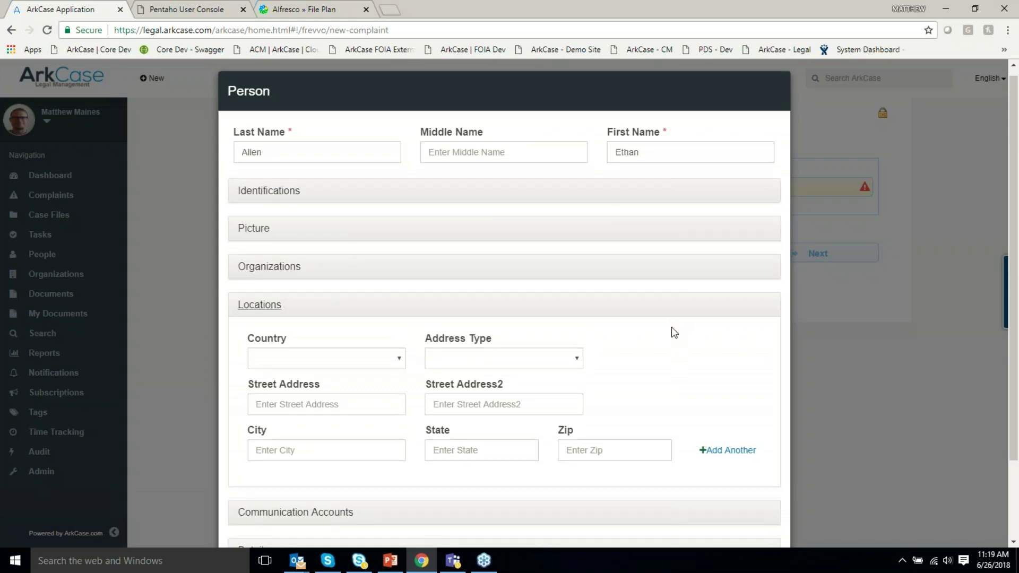
pyautogui.scroll(-2, 671, 327)
pyautogui.click(747, 510)
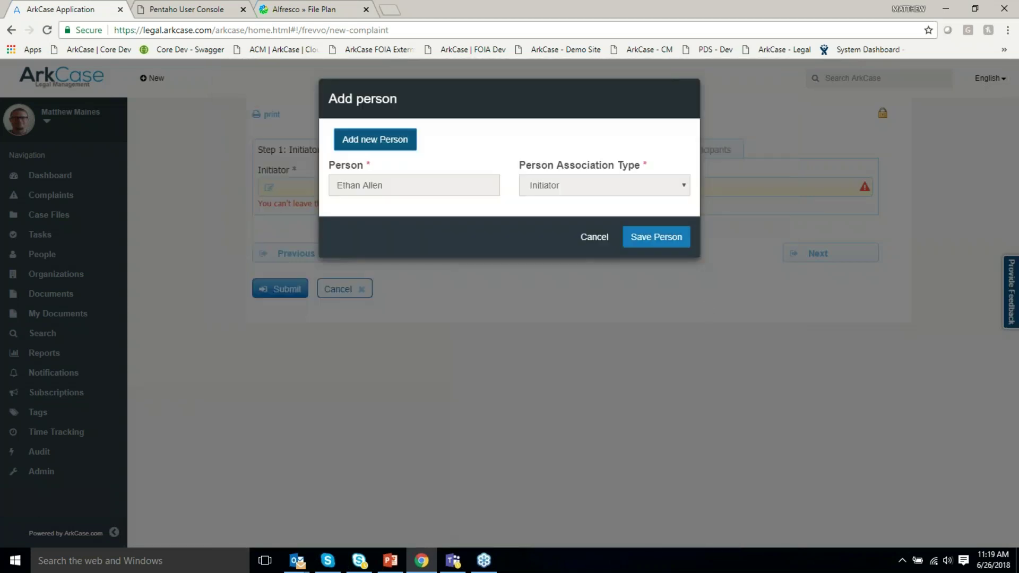
pyautogui.click(656, 237)
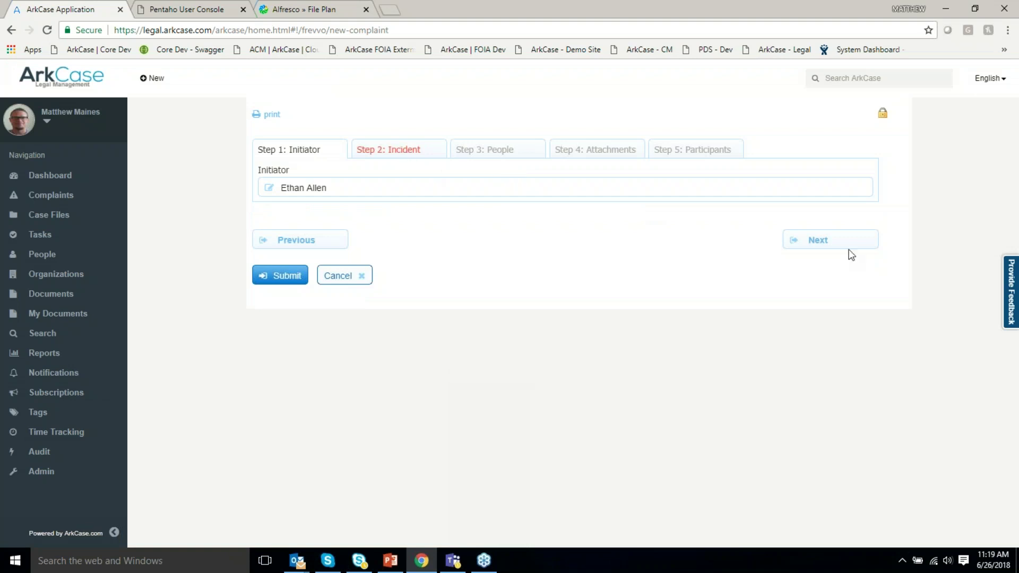
pyautogui.click(418, 151)
pyautogui.click(386, 245)
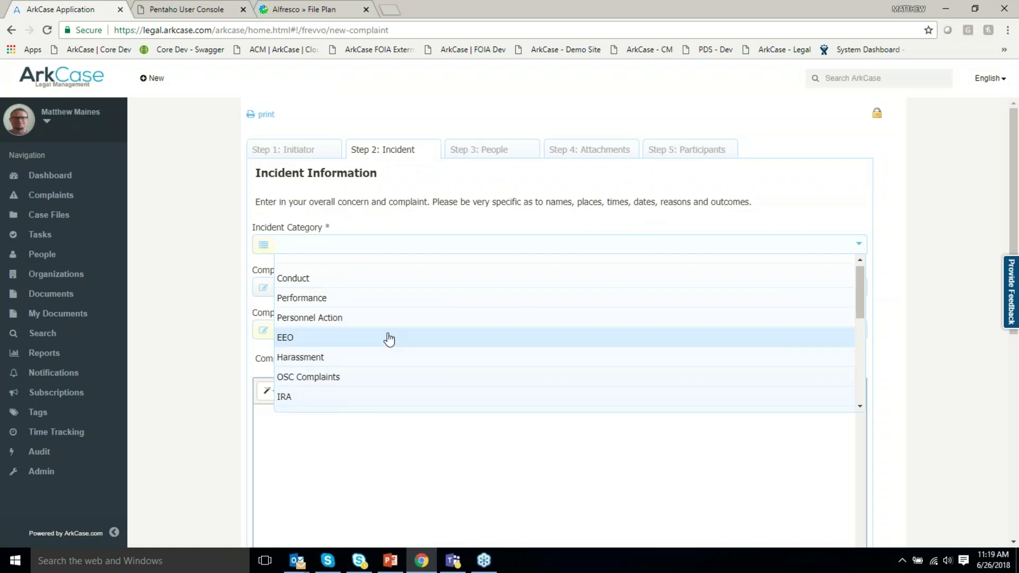
# Set category Grievance (Union) and title the complaint as the initiator vs. Deron Construction.
pyautogui.scroll(-2, 388, 344)
pyautogui.click(345, 354)
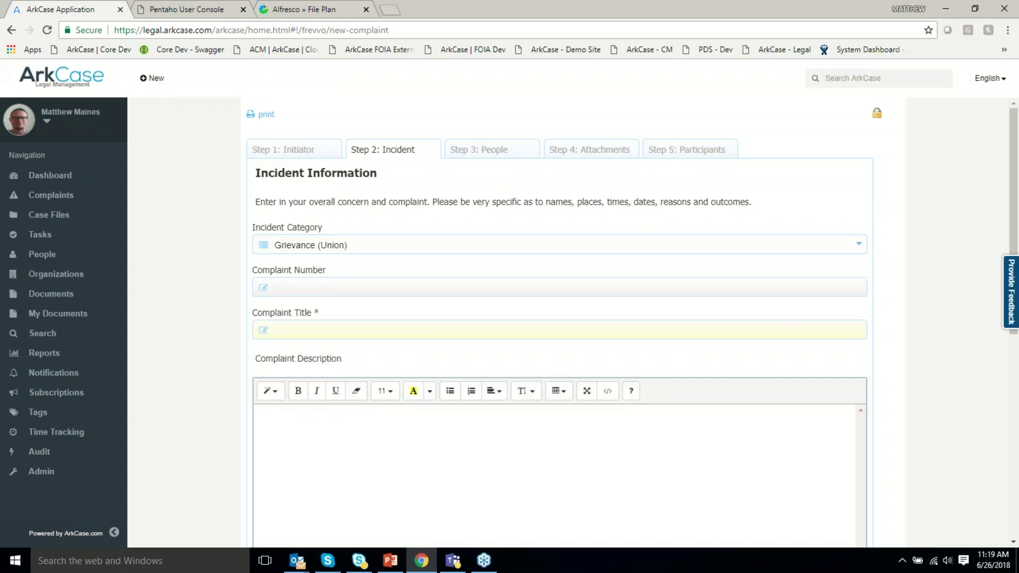
pyautogui.click(352, 333)
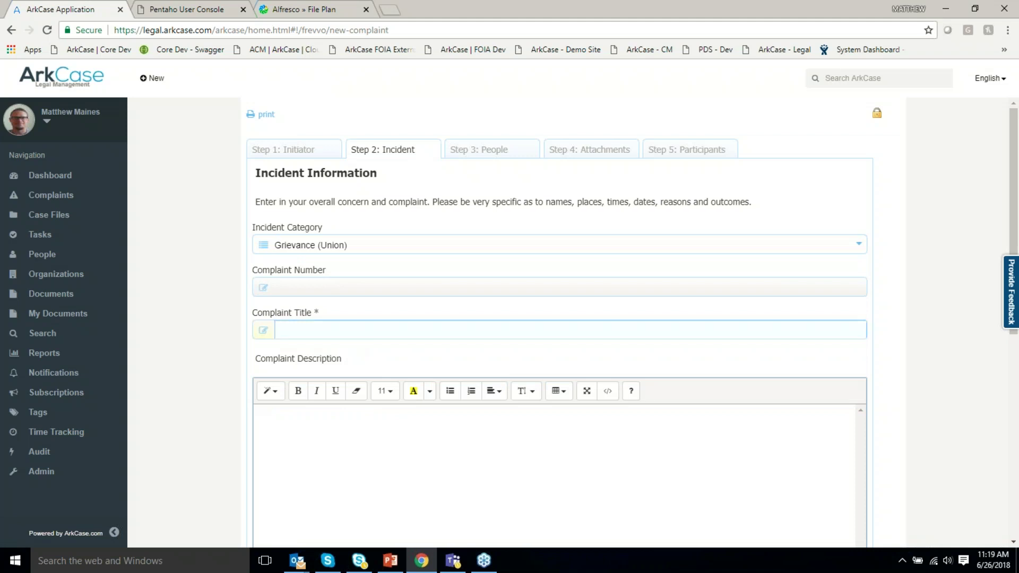
pyautogui.write('vs')
pyautogui.press('BackSpace')
pyautogui.press('BackSpace')
pyautogui.write('. Deron Co')
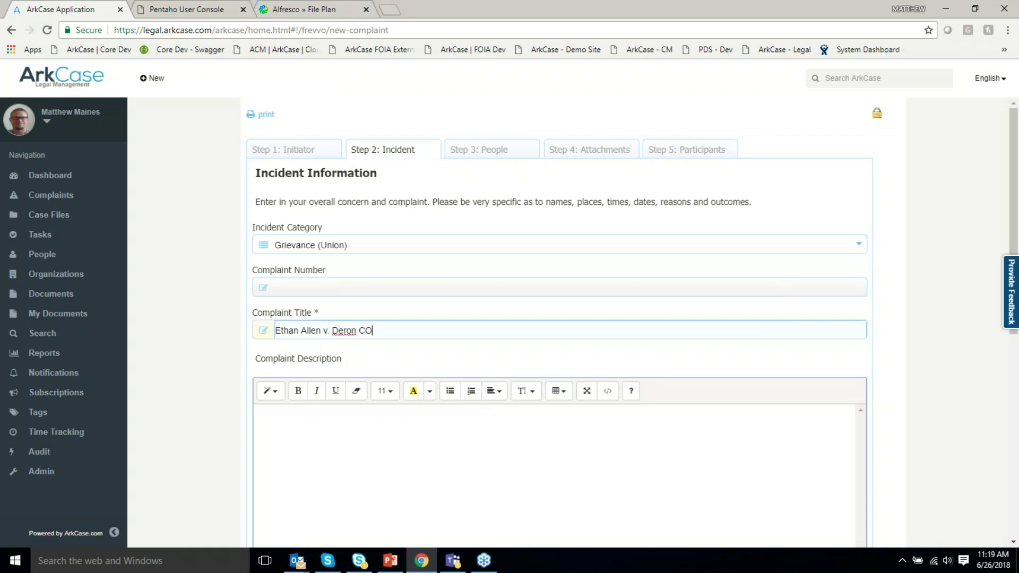
pyautogui.write('nstruction')
# Scroll past the description and advance the complaint form to Step 3: People.
pyautogui.click(377, 450)
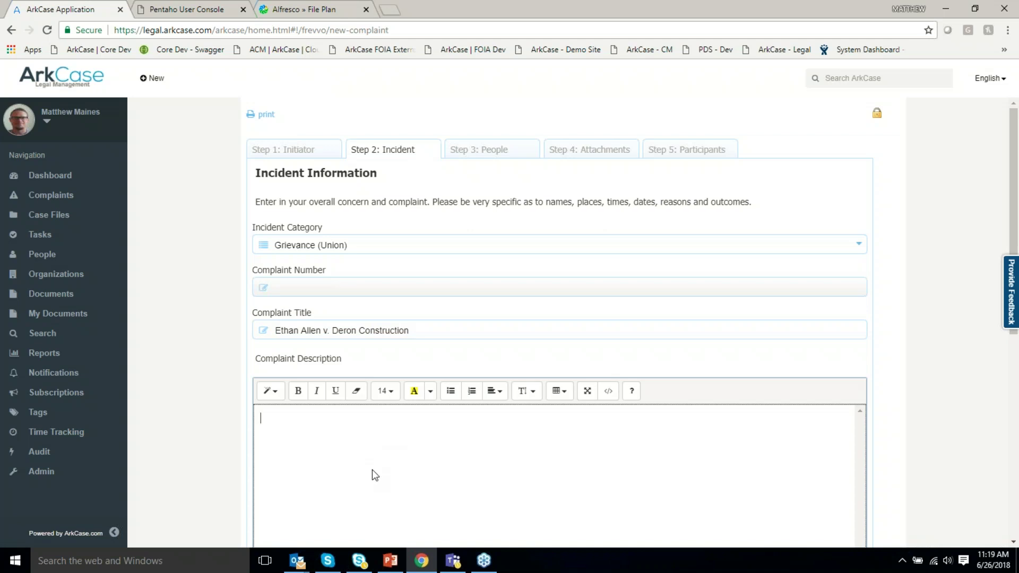
pyautogui.scroll(-1, 373, 471)
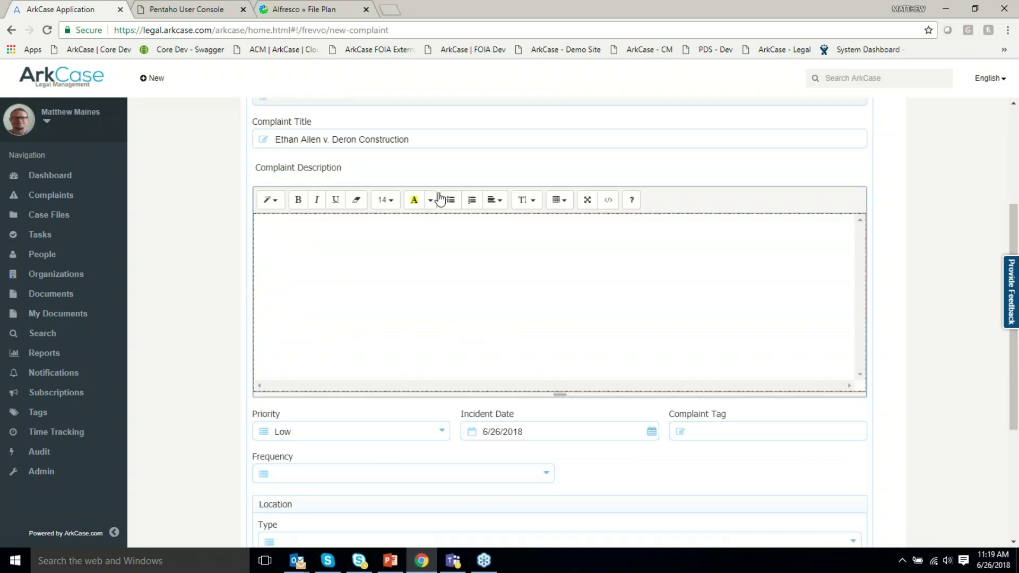
pyautogui.scroll(-2, 377, 310)
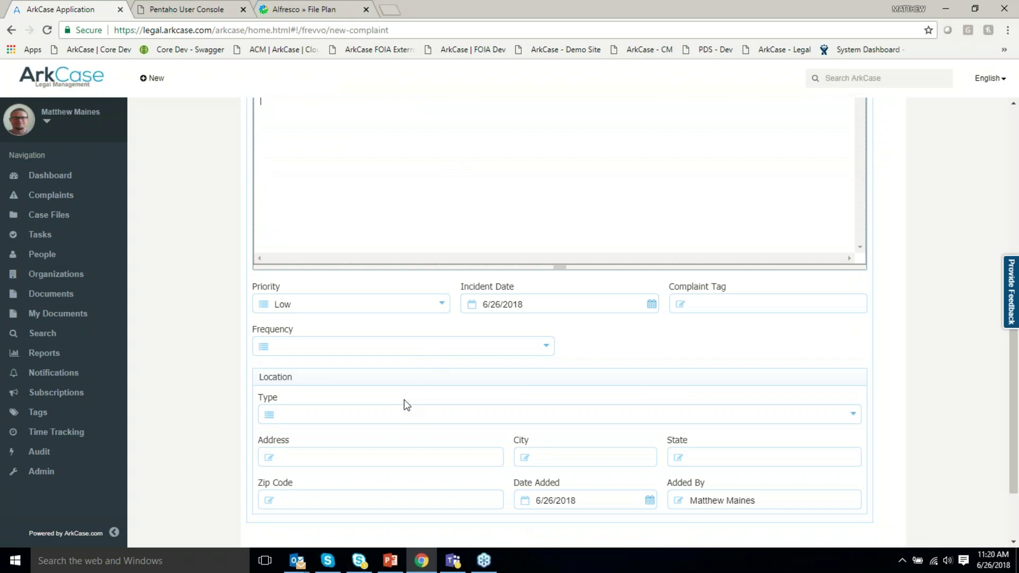
pyautogui.scroll(-1, 403, 399)
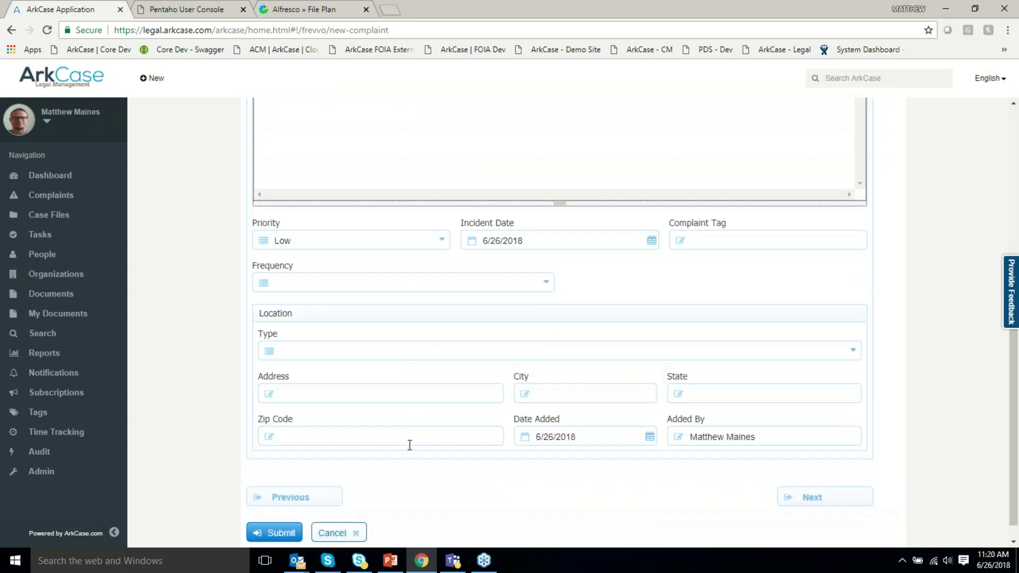
pyautogui.click(828, 502)
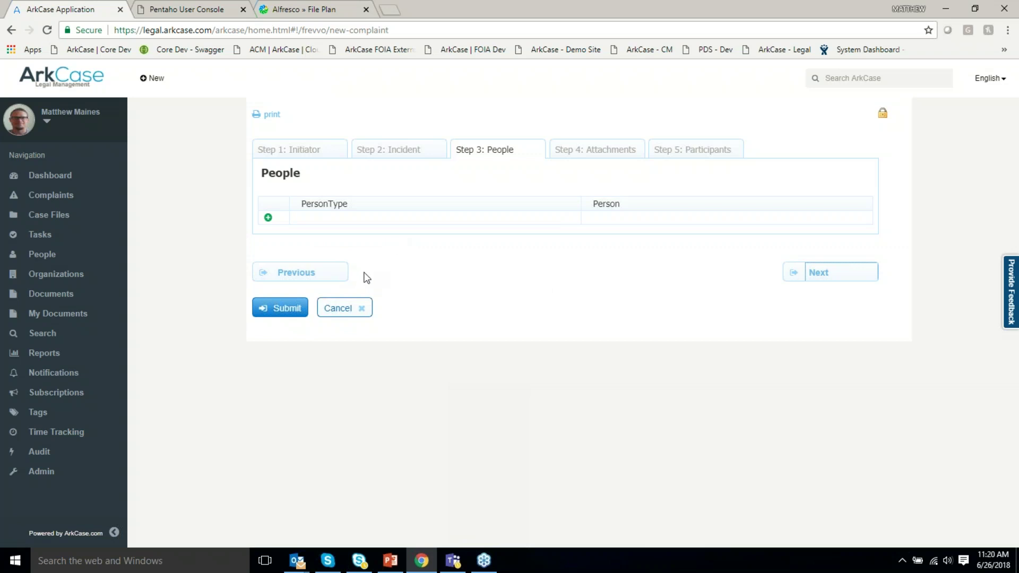
# Submit the new Deron Construction complaint, saving it as draft Grievance (Union) complaint 20180626_118.
pyautogui.click(284, 308)
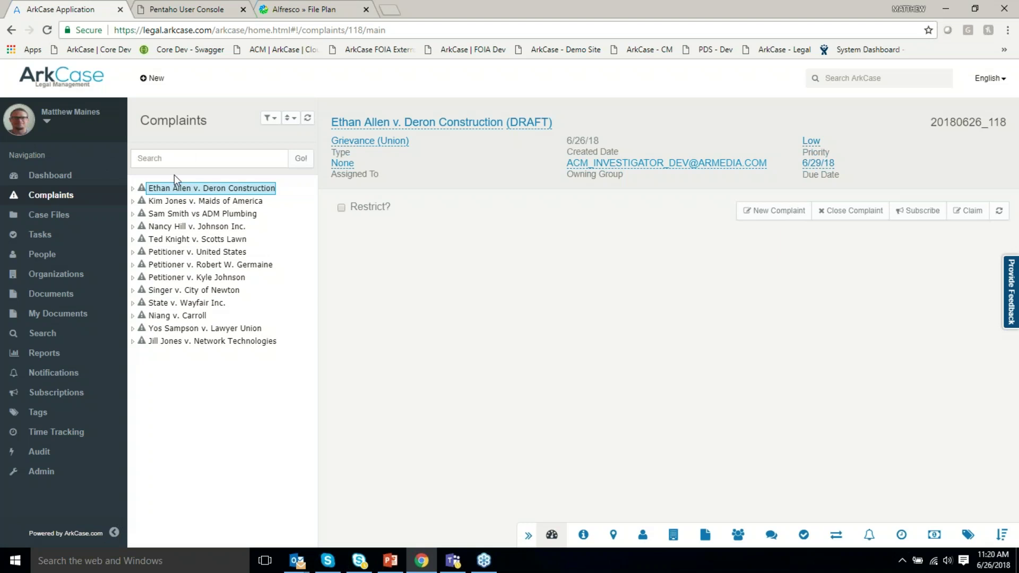
# From complaint 20180626_118's people list, open the initiator's person record.
pyautogui.click(134, 189)
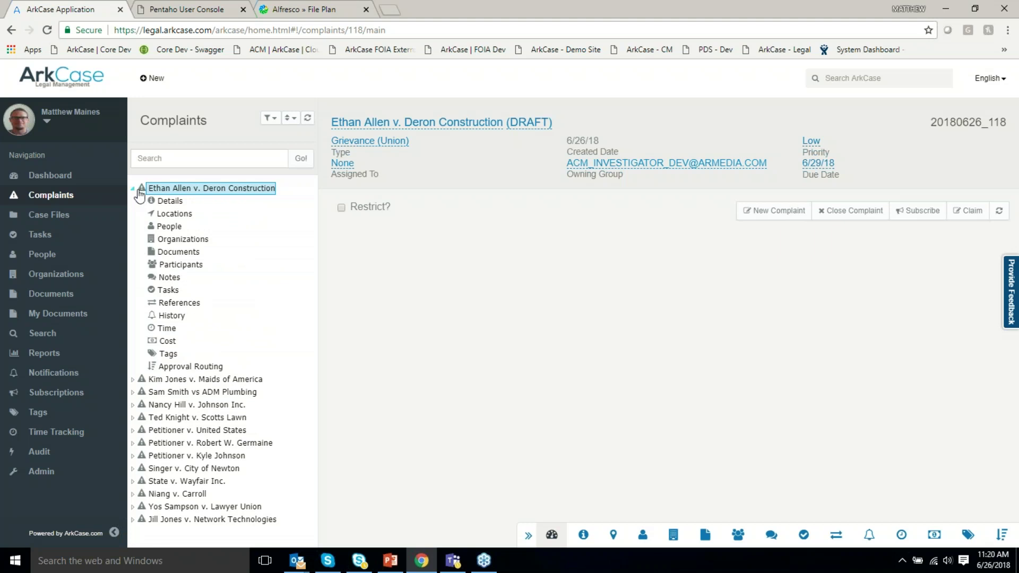
pyautogui.click(169, 226)
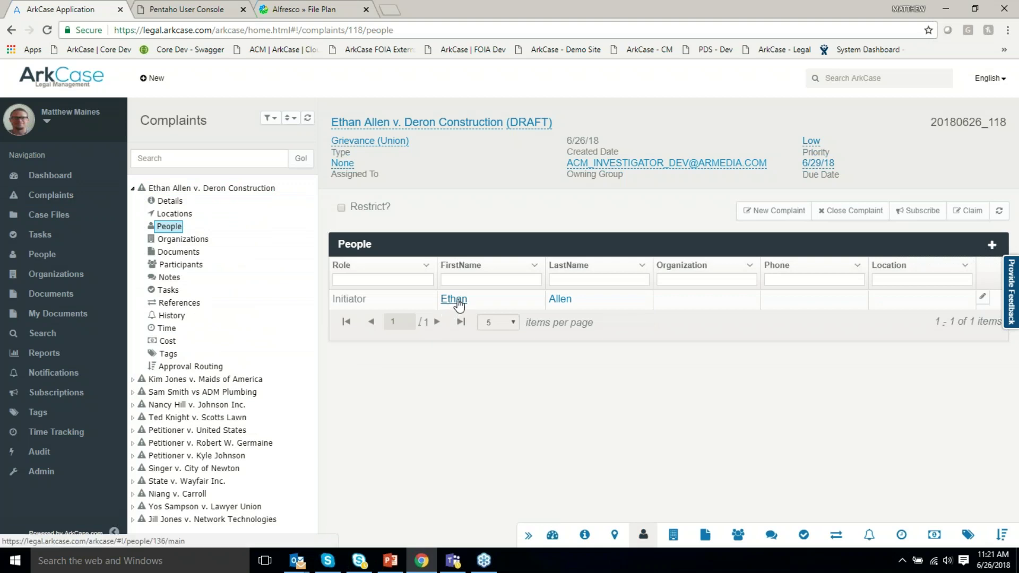
pyautogui.click(458, 300)
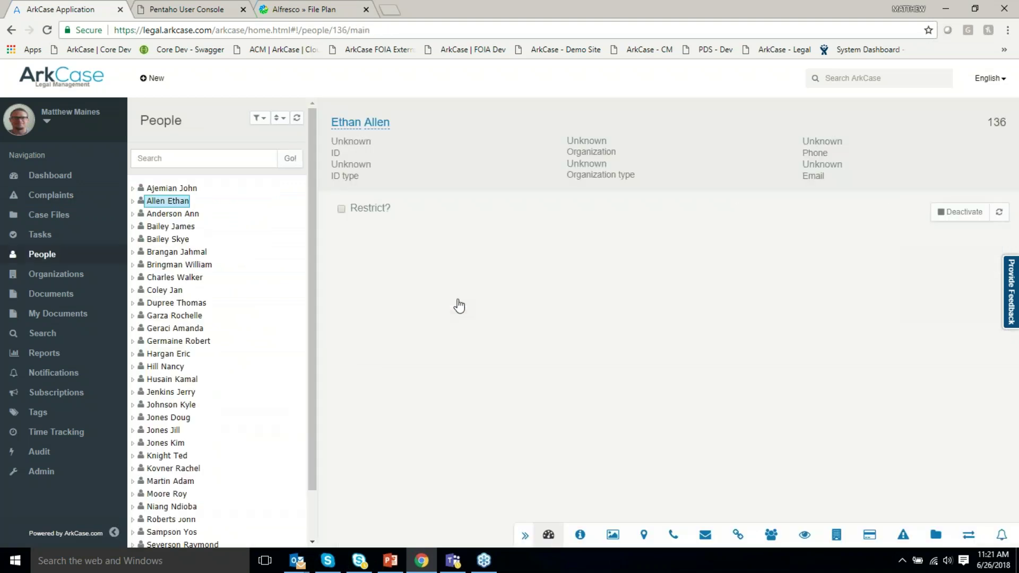
# Browse the initiator's locations, phones, emails and organizations, then reopen the complaint from their Complaints list.
pyautogui.click(132, 201)
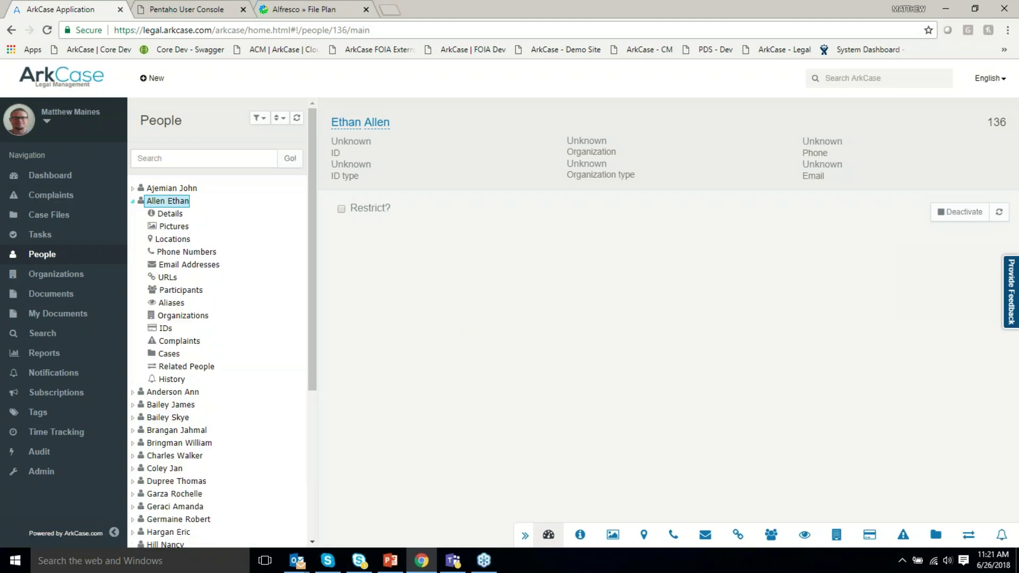
pyautogui.click(175, 240)
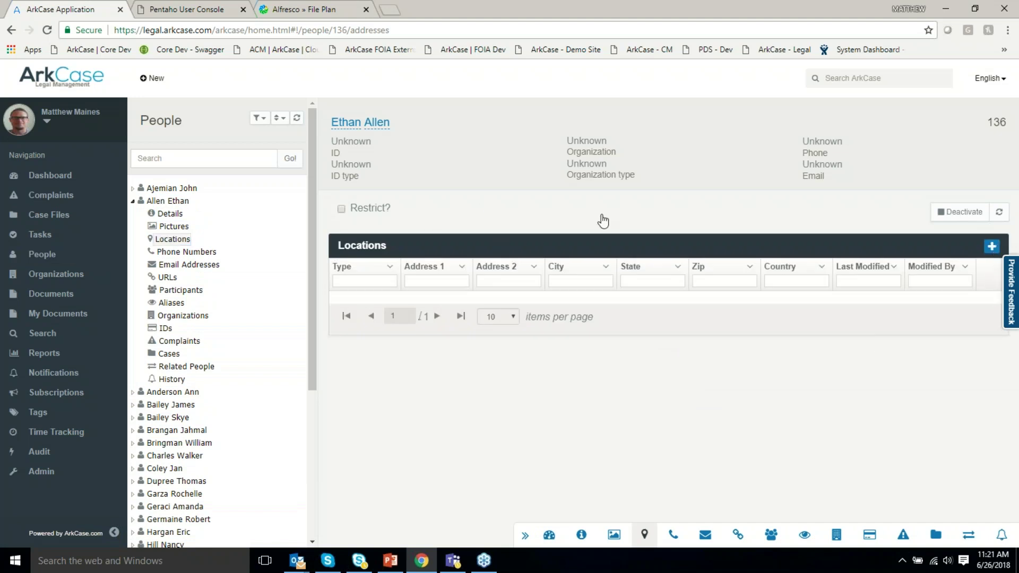
pyautogui.click(992, 246)
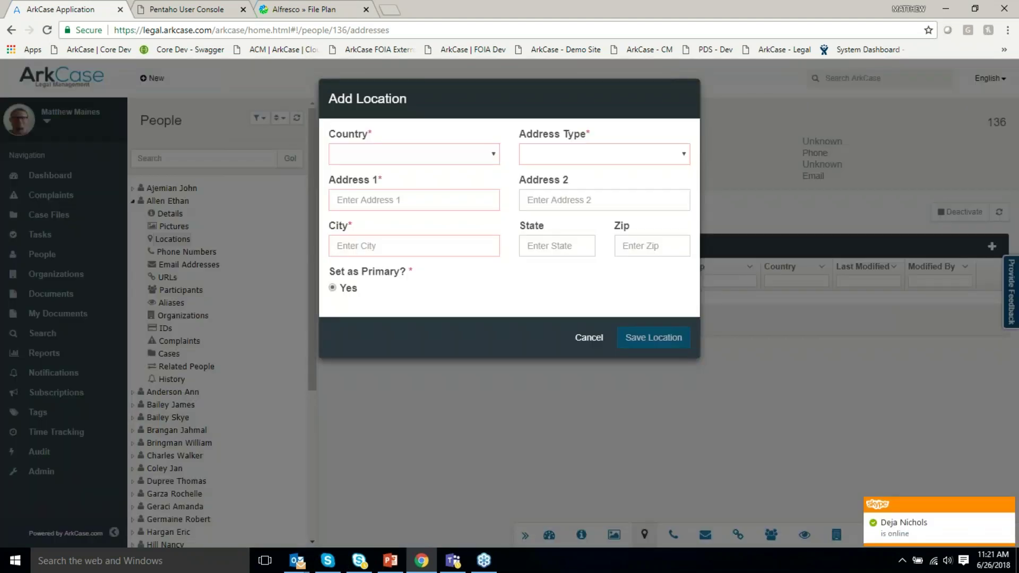
pyautogui.click(588, 339)
pyautogui.click(673, 535)
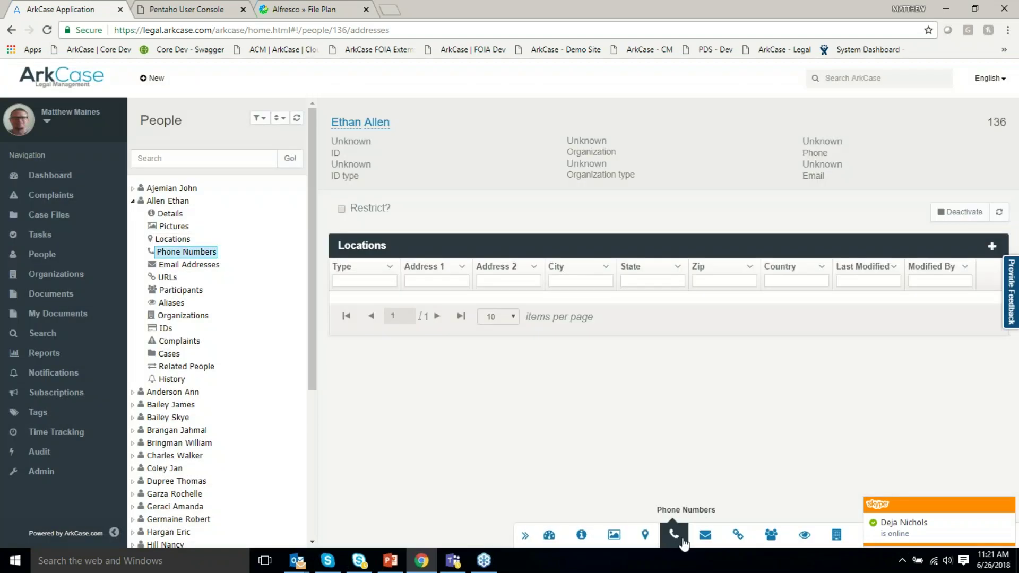
pyautogui.click(705, 535)
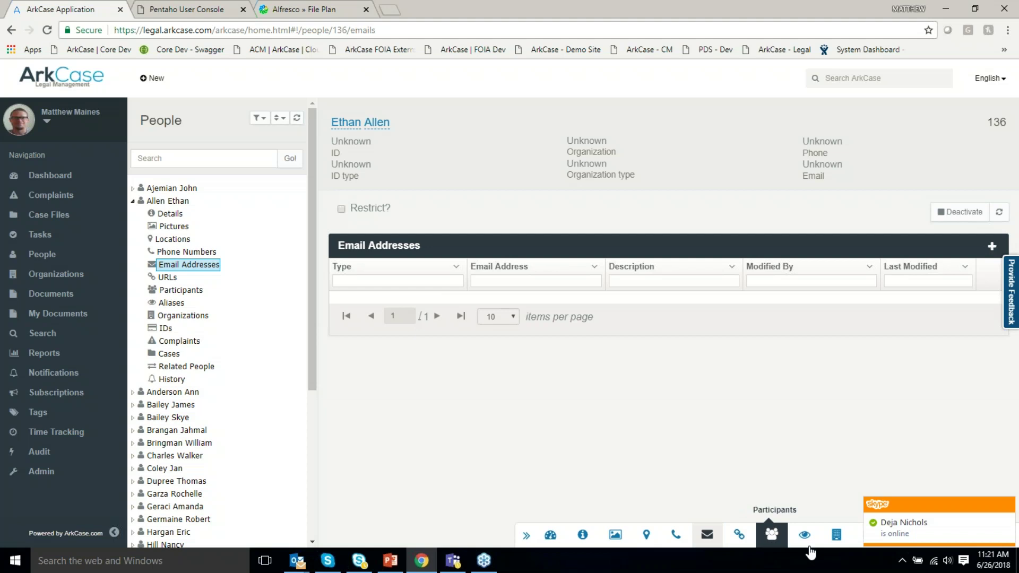
pyautogui.click(835, 536)
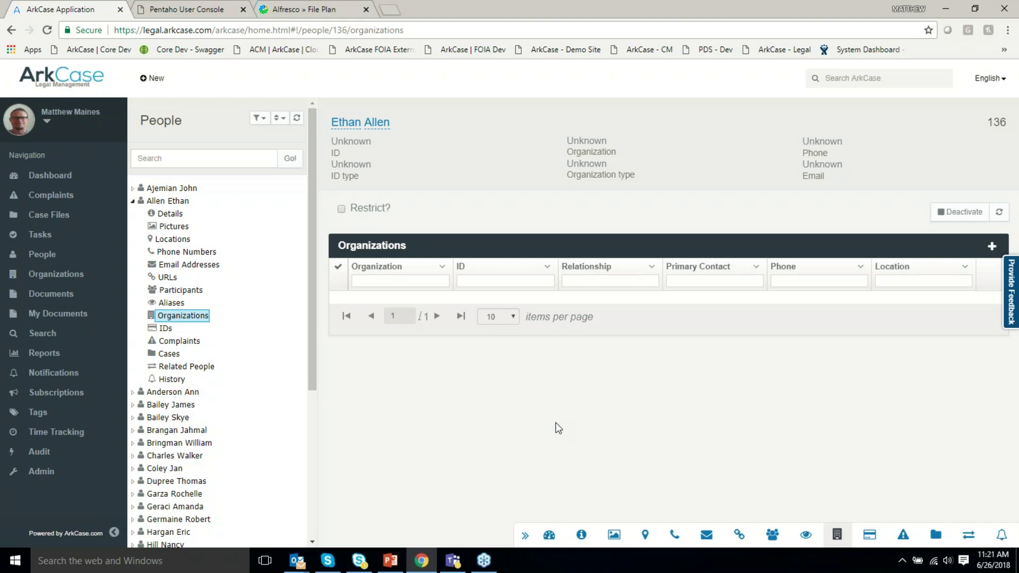
pyautogui.click(903, 534)
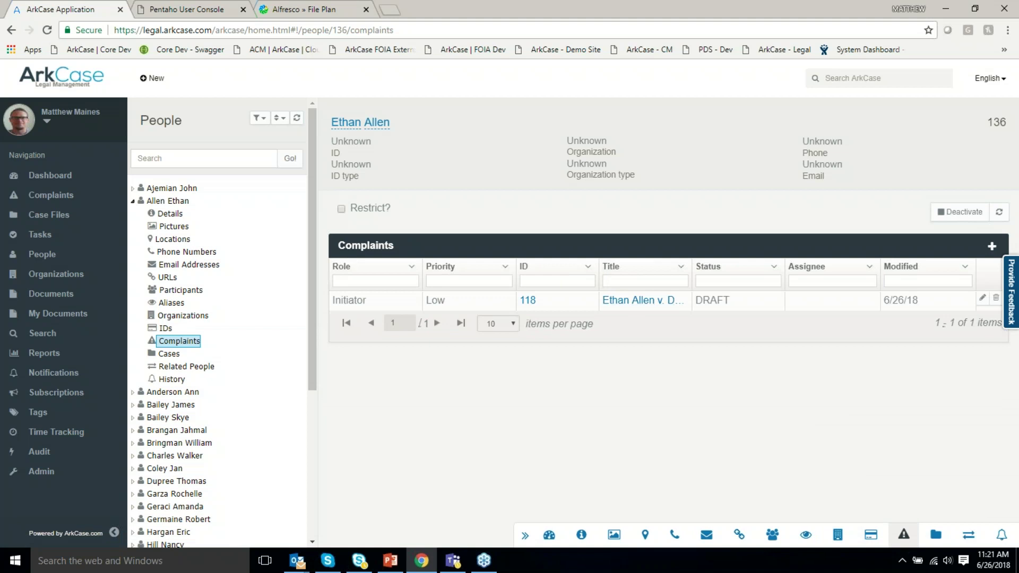
pyautogui.click(626, 300)
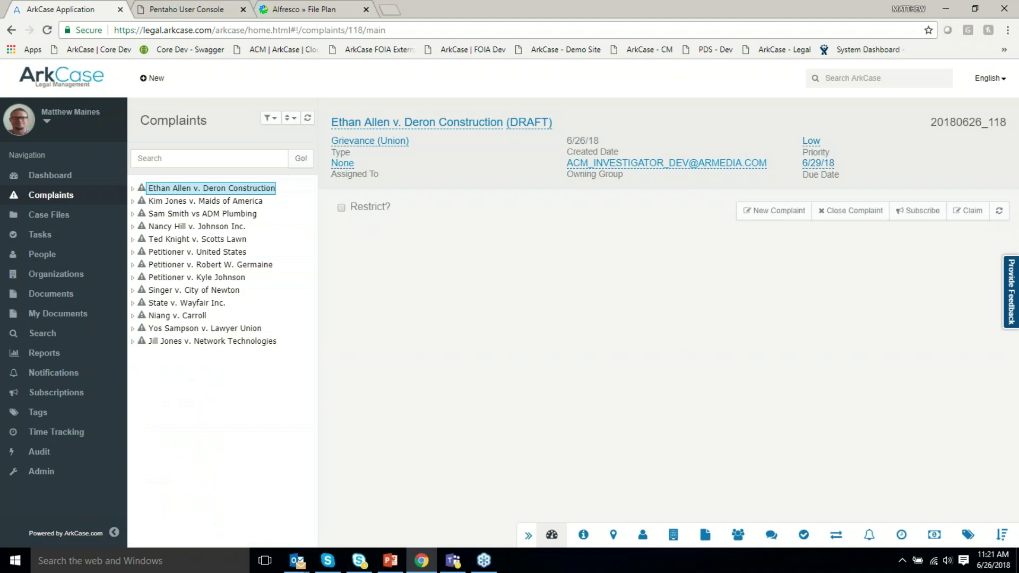
# Show complaint 20180626_118's Participants: Assignee, Owning Group and Reader among four entries.
pyautogui.click(133, 189)
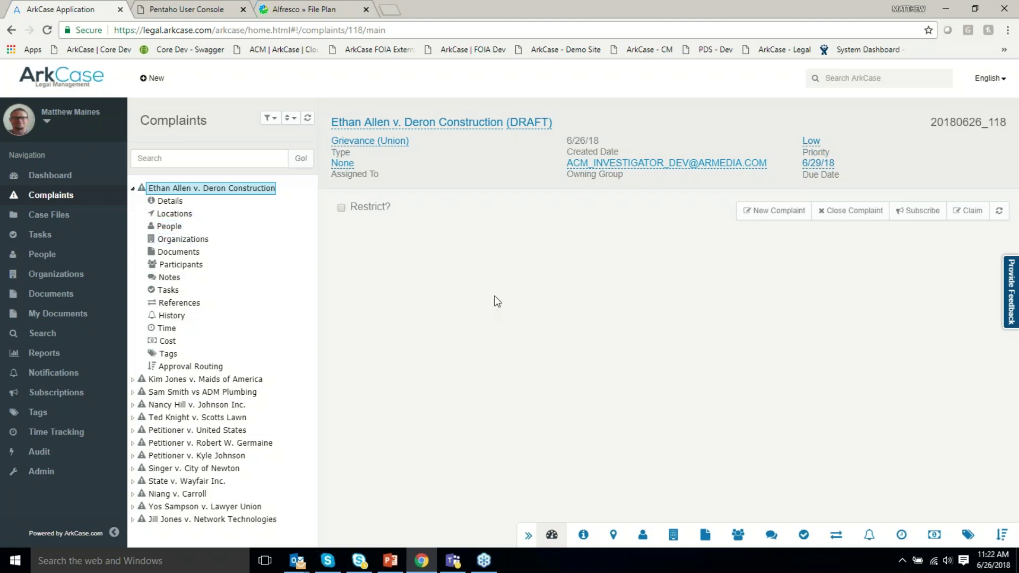
pyautogui.click(738, 534)
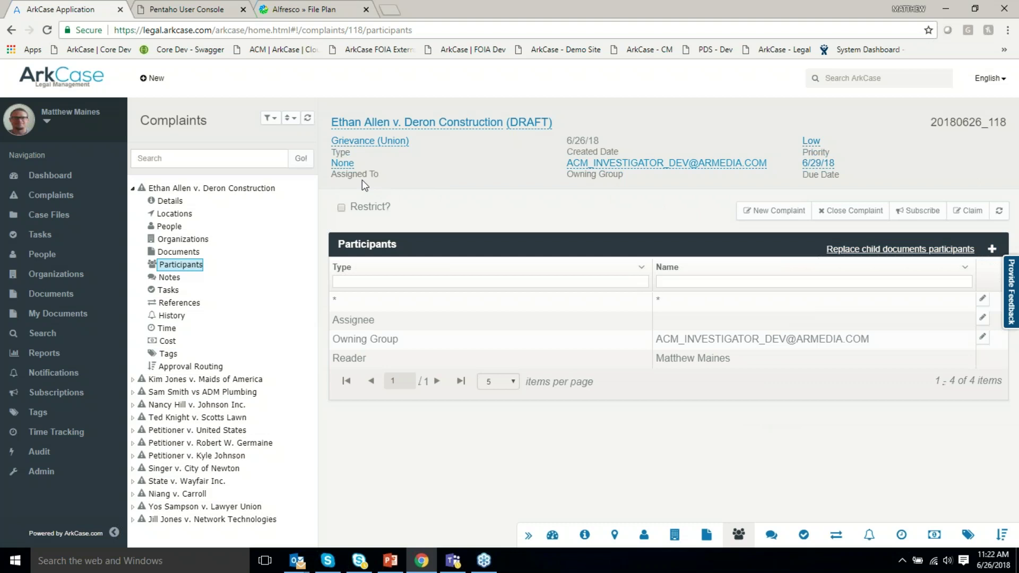
# Claim complaint 20180626_118, glance at its Notes and Documents, and start the Close Complaint form.
pyautogui.click(969, 211)
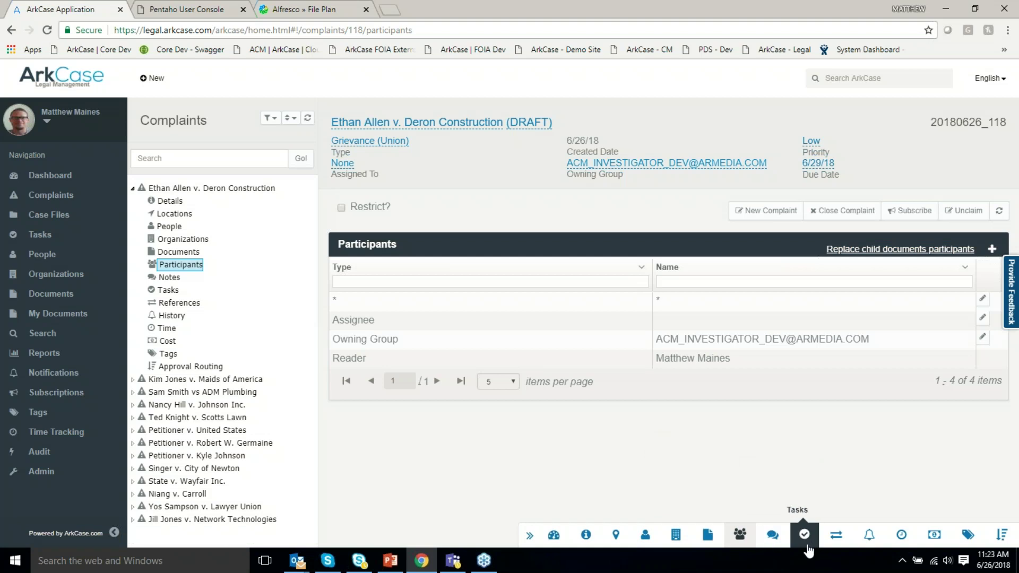
pyautogui.click(772, 534)
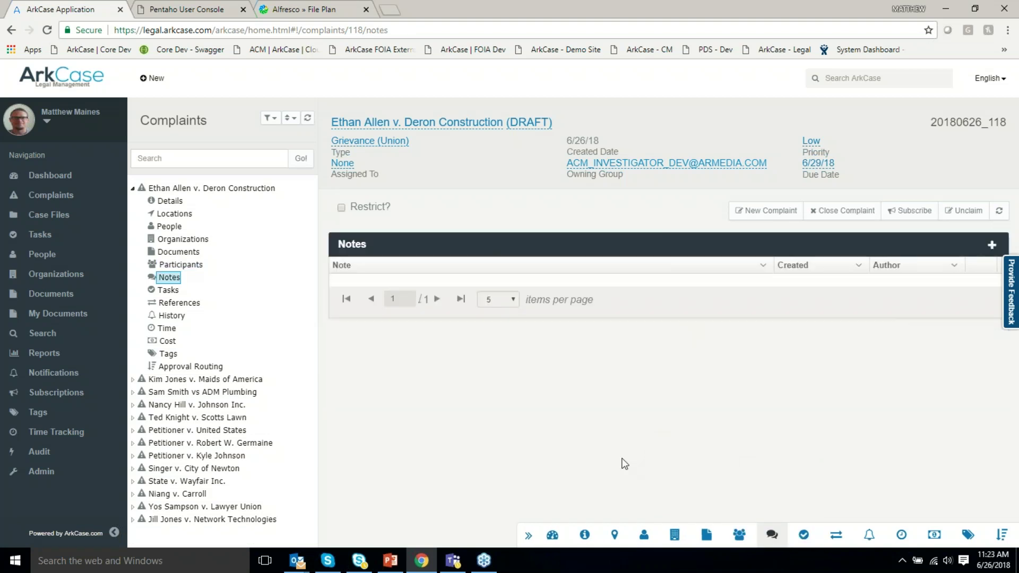
pyautogui.click(705, 534)
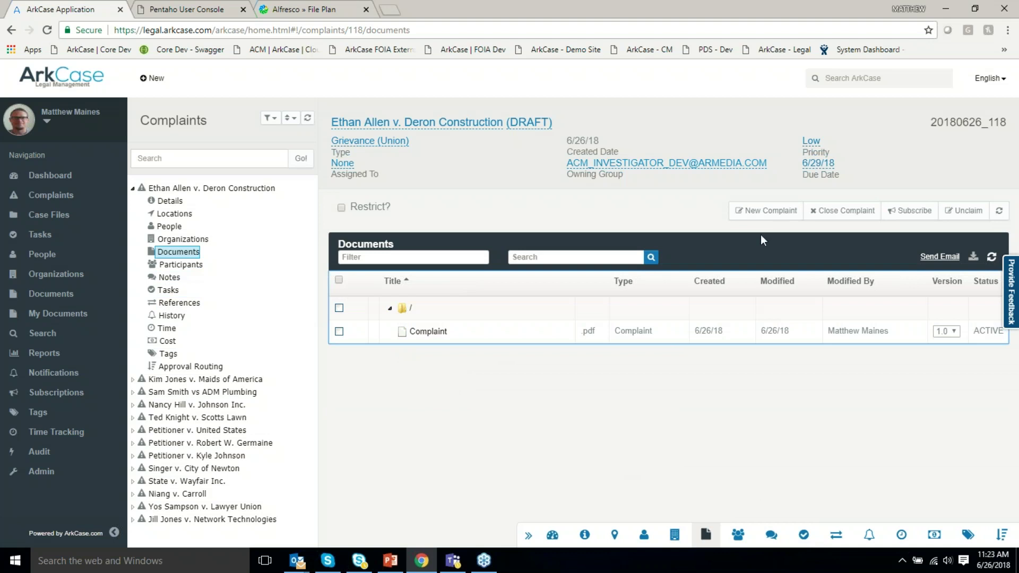
pyautogui.click(847, 212)
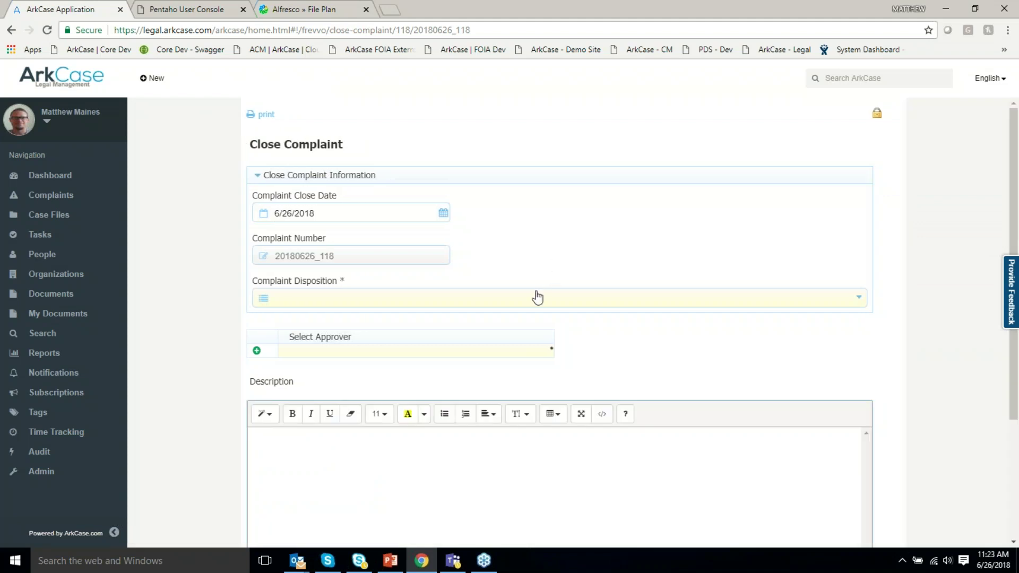
# Submit the close request with disposition Open Investigation and yourself as approver.
pyautogui.click(538, 301)
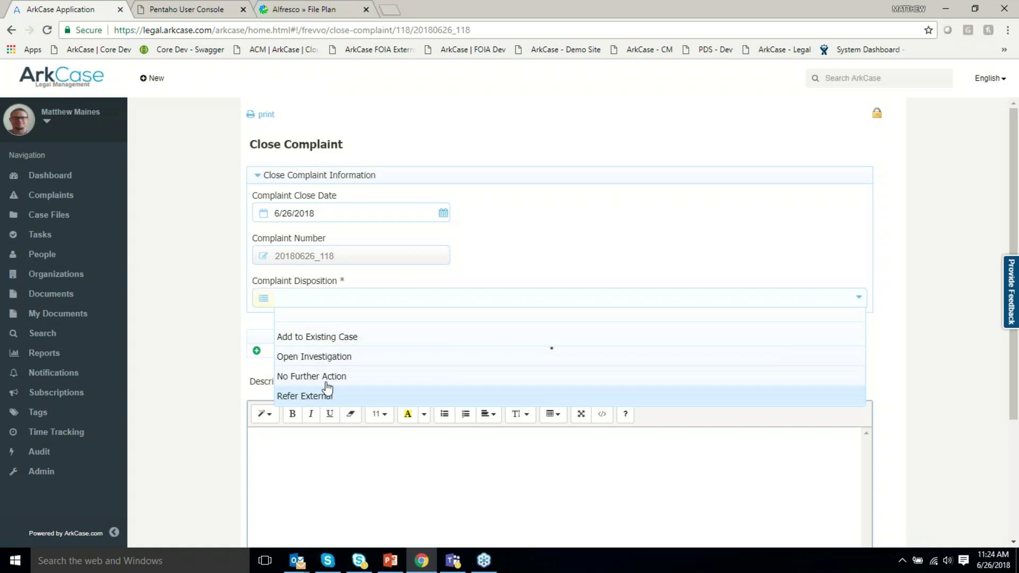
pyautogui.click(343, 357)
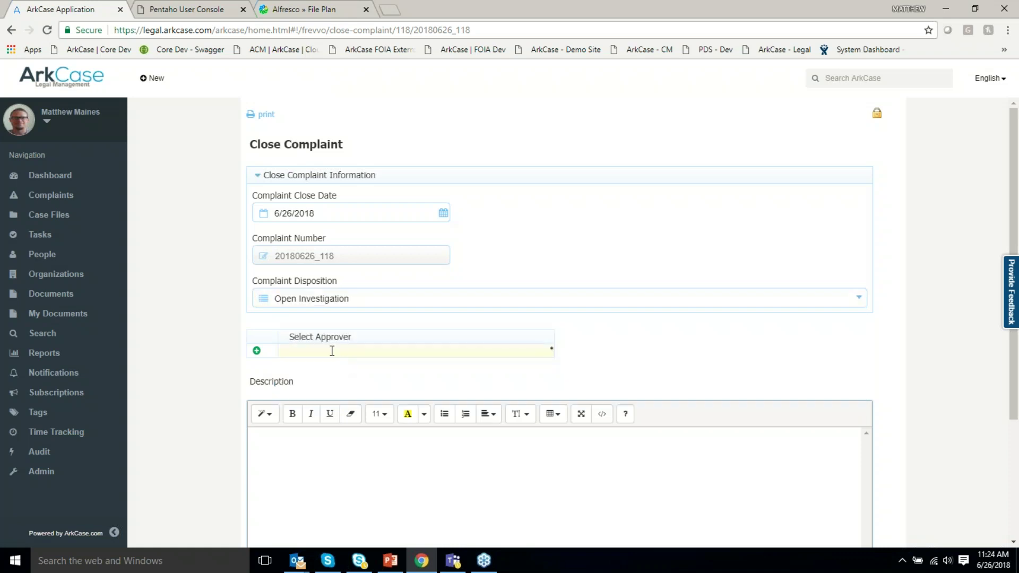
pyautogui.click(332, 351)
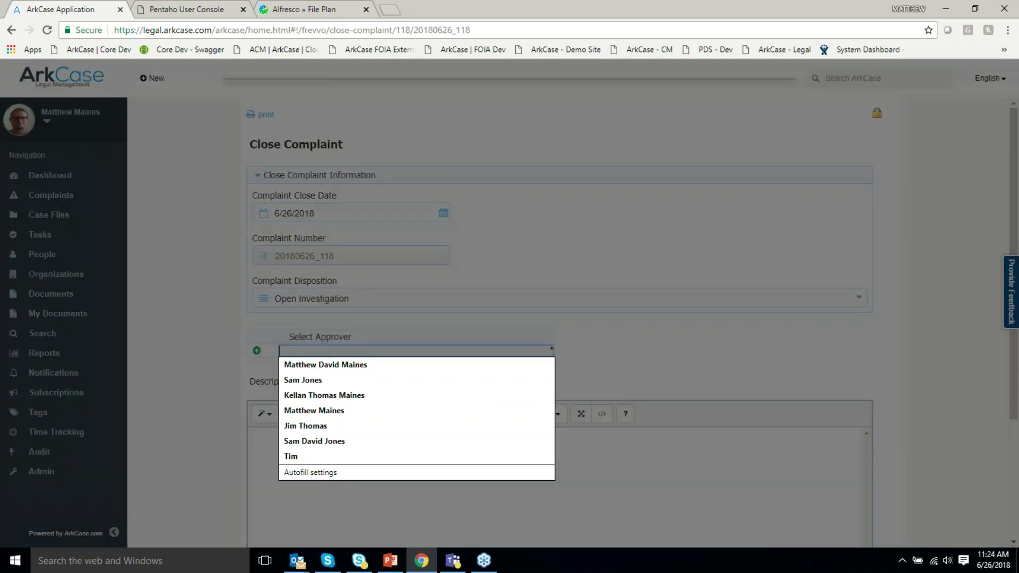
pyautogui.write('matt')
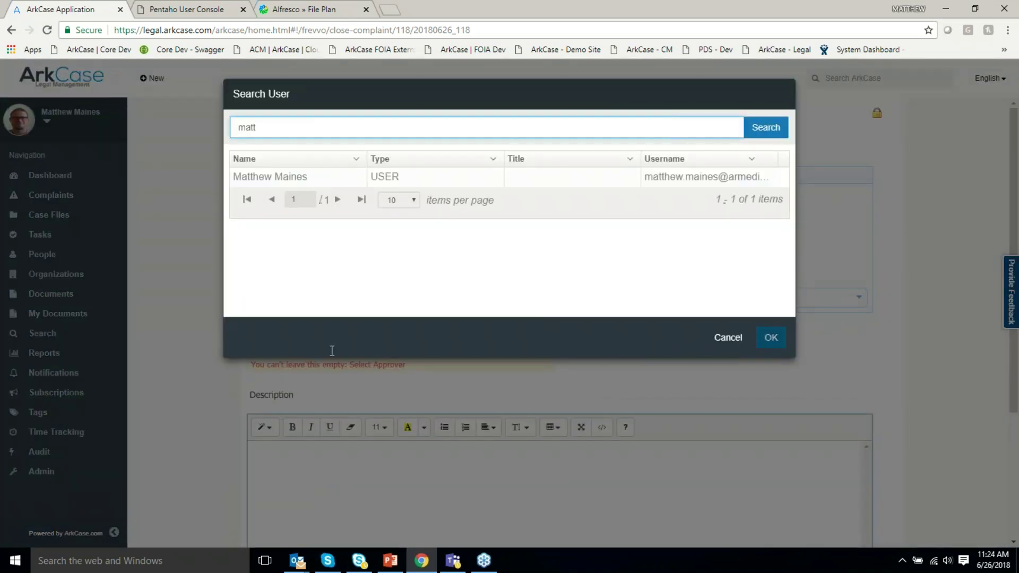
pyautogui.click(292, 174)
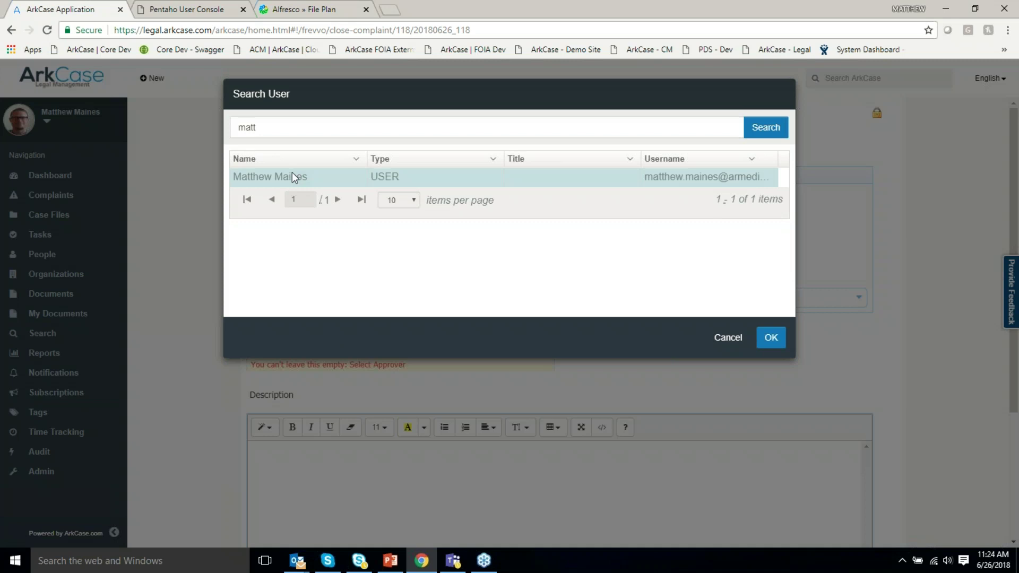
pyautogui.click(776, 342)
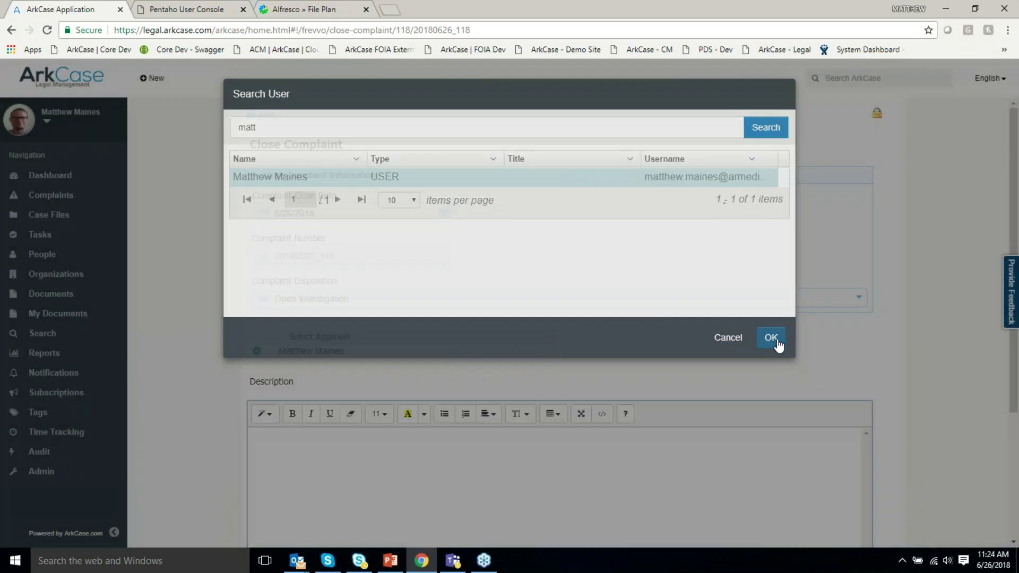
pyautogui.scroll(-3, 581, 419)
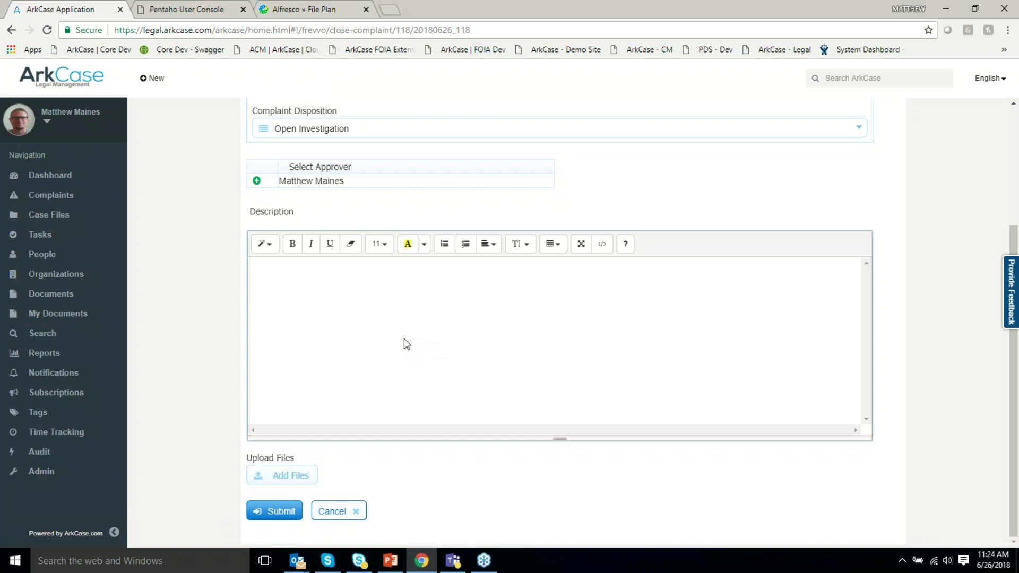
pyautogui.click(281, 512)
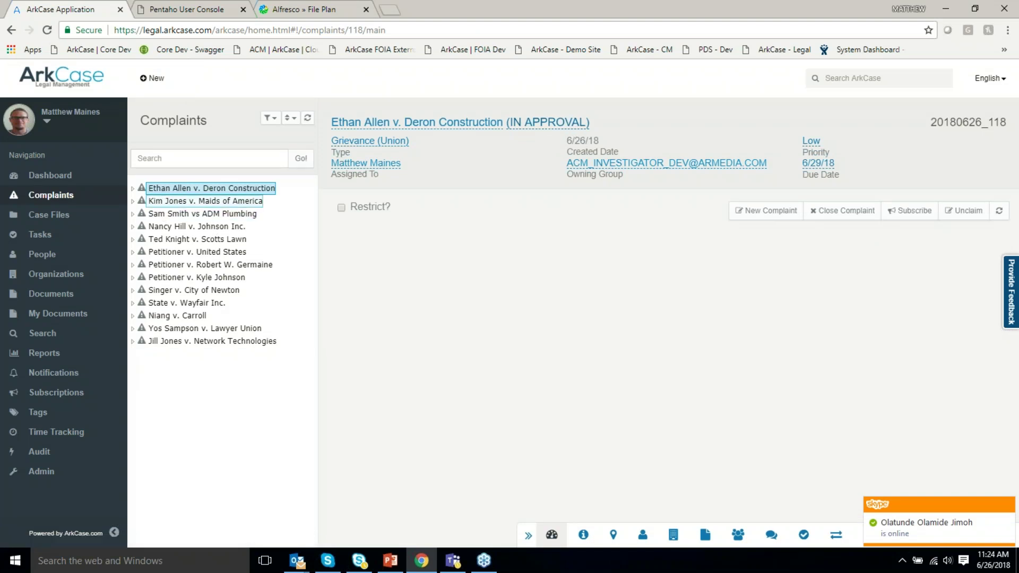
# Open the Review Request to Close Complaint '20180626_118' task from the complaint's Tasks list.
pyautogui.click(133, 189)
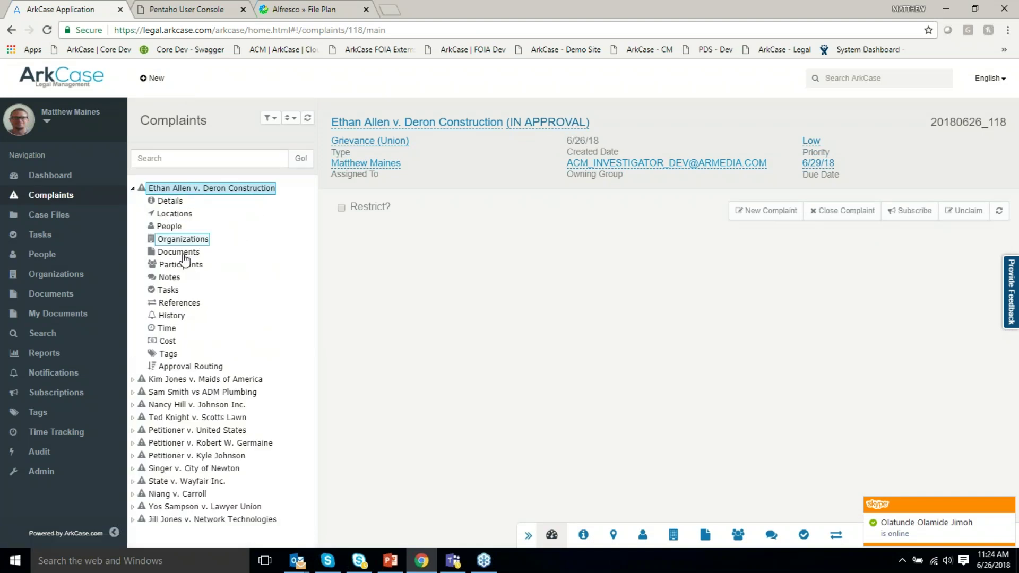
pyautogui.click(167, 290)
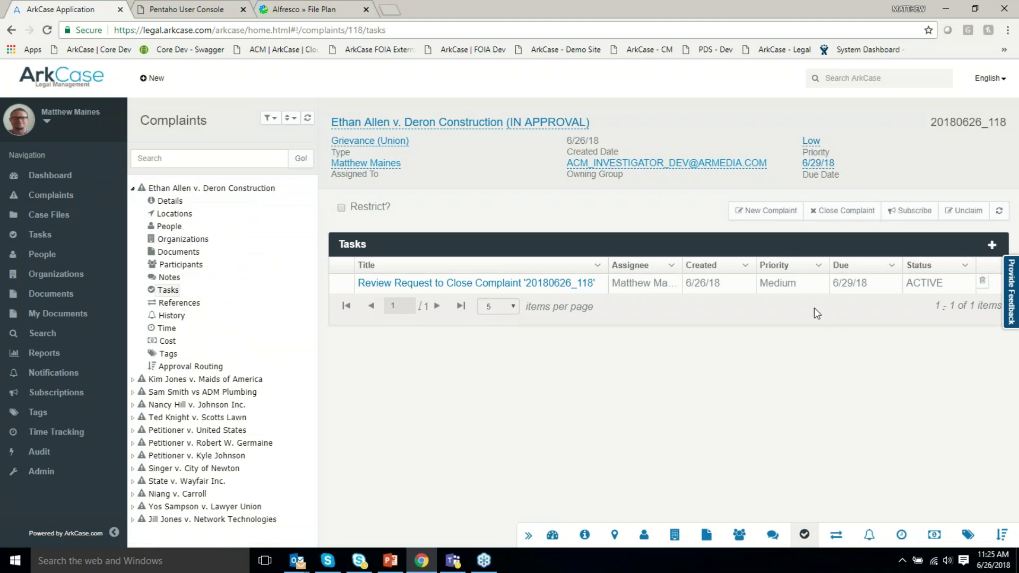
pyautogui.click(472, 285)
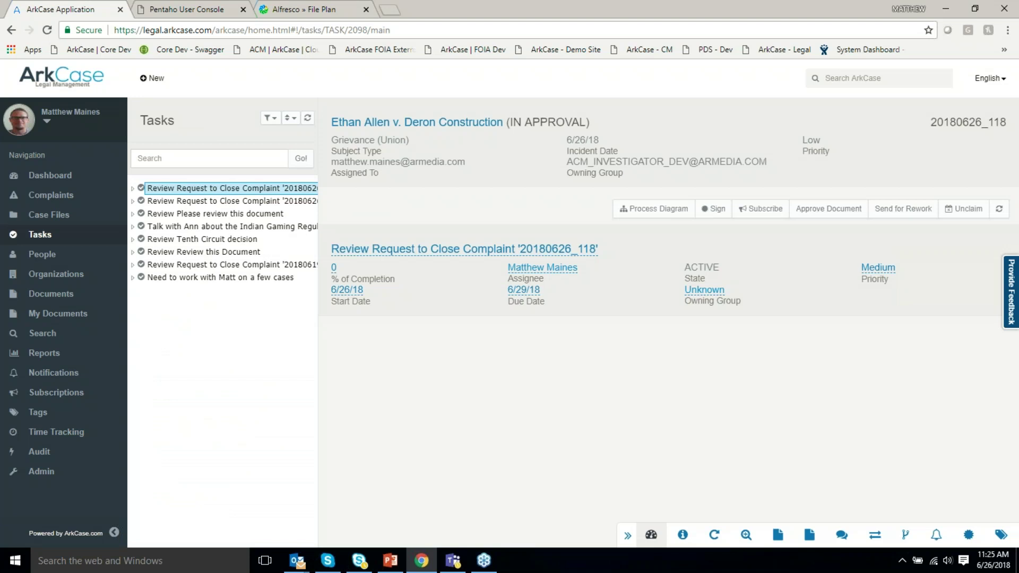
pyautogui.click(133, 189)
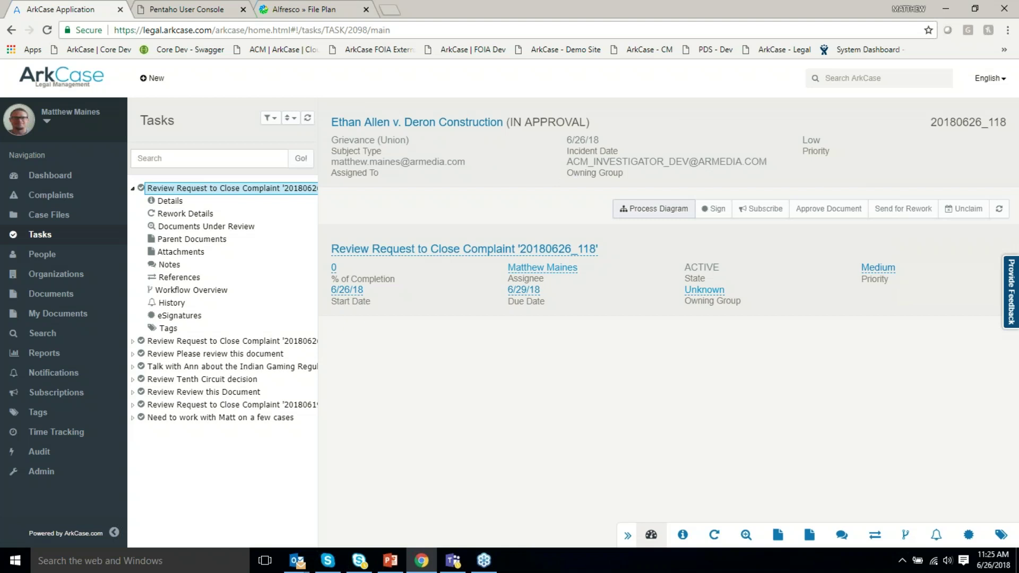
pyautogui.click(653, 208)
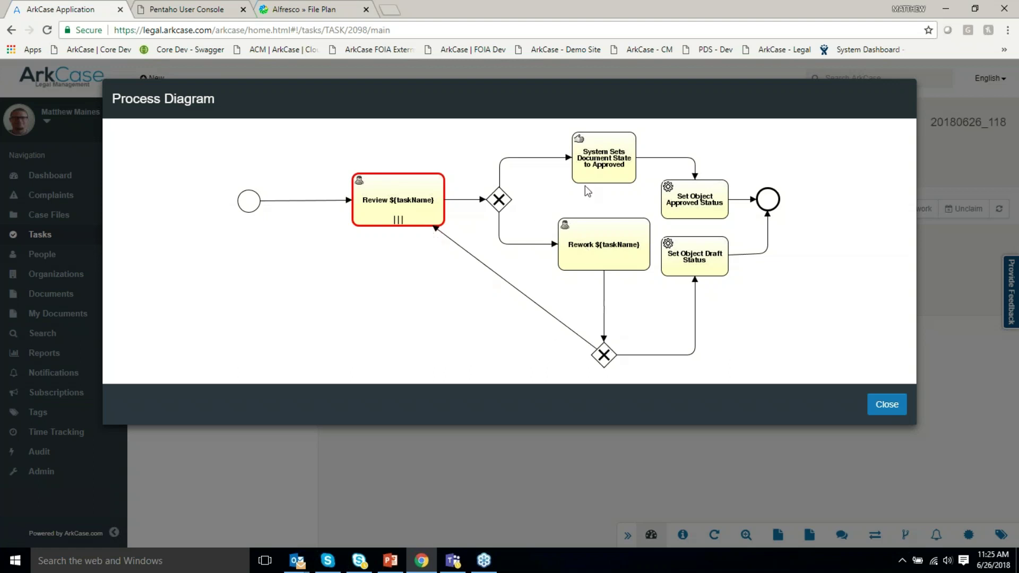
pyautogui.click(884, 408)
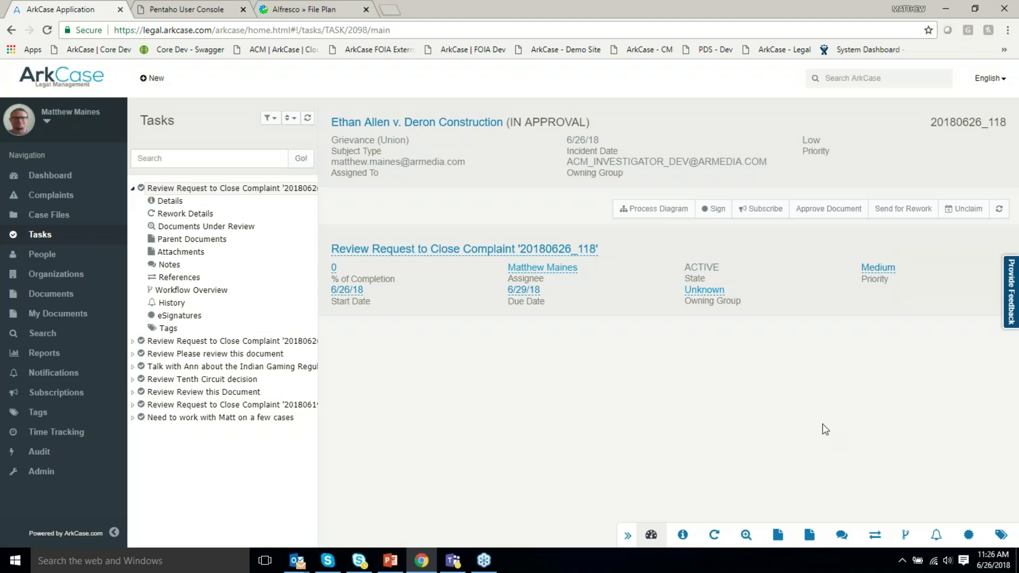
# Approve the close request, closing the task and complaint and creating case file 116.
pyautogui.click(829, 211)
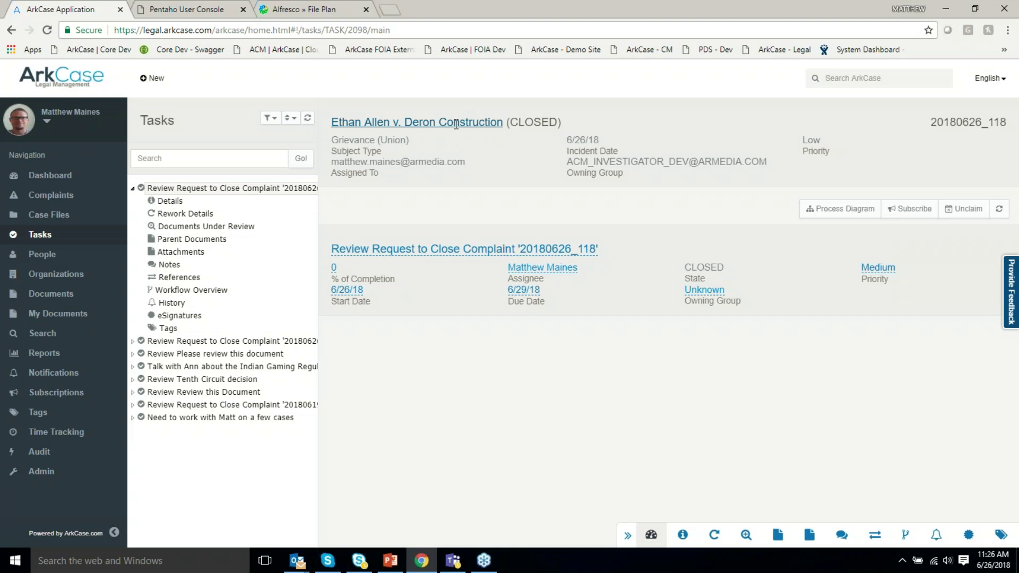
# Return to complaint 20180626_118 and list its References, showing active case file 20180626_116.
pyautogui.click(456, 124)
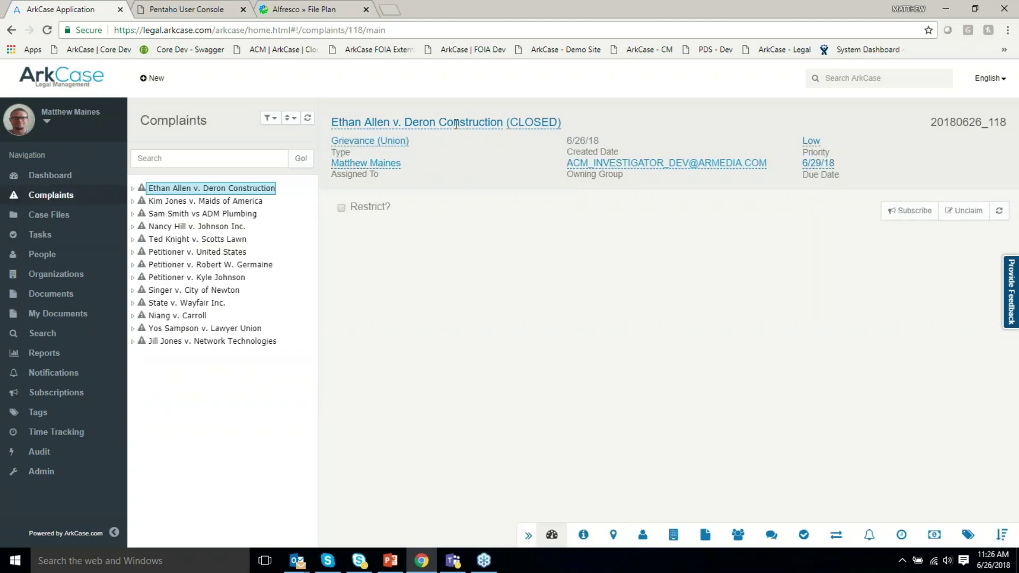
pyautogui.click(137, 188)
pyautogui.click(179, 290)
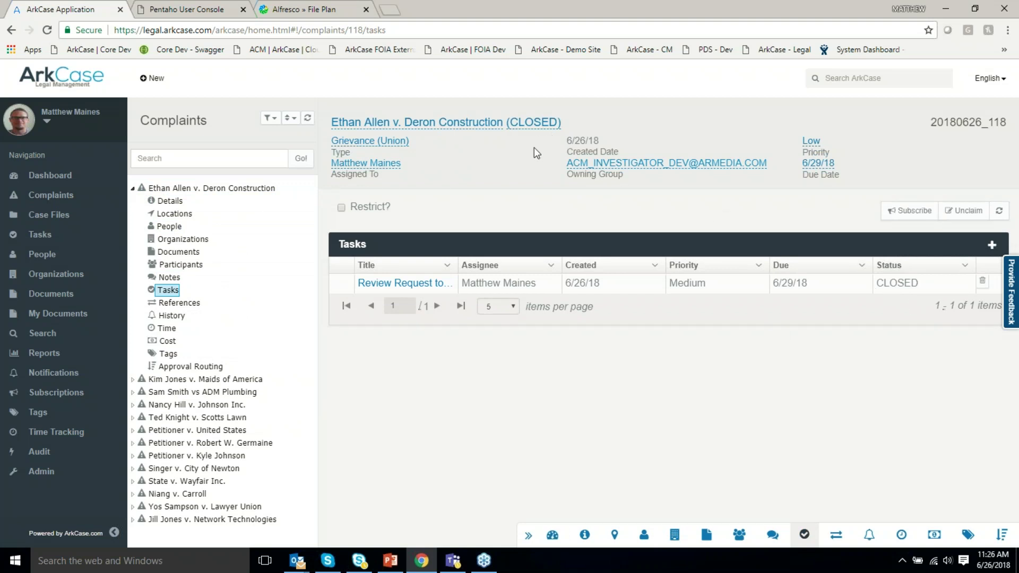
pyautogui.click(182, 305)
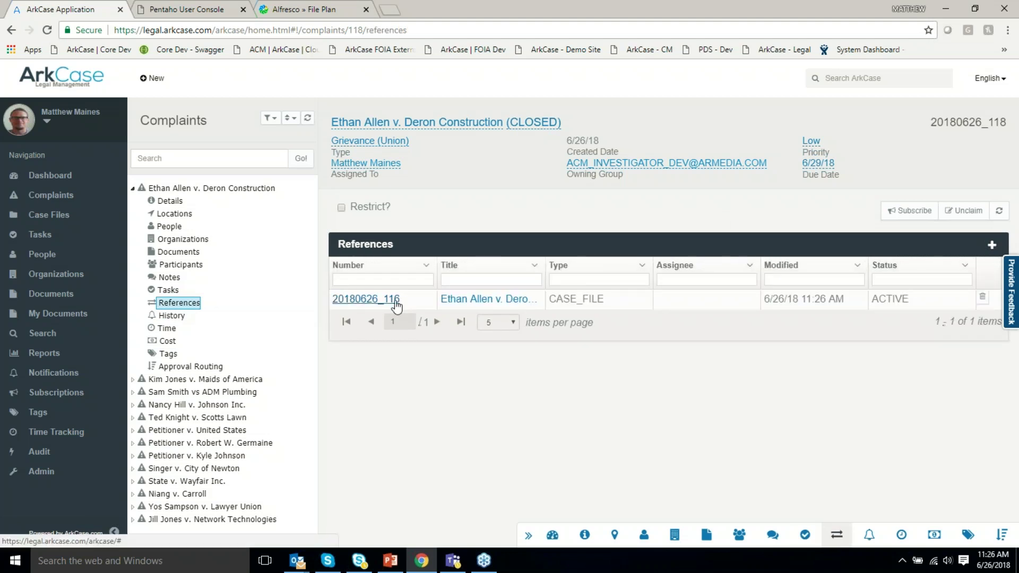
# Open case file 20180626_116, look at its Details text, then its People list with the initiator.
pyautogui.click(393, 304)
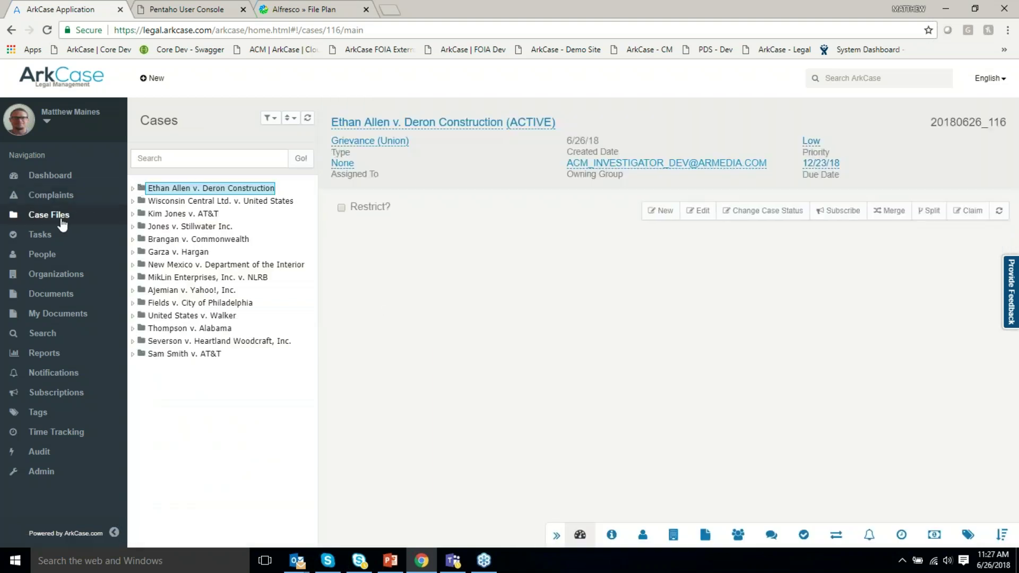
pyautogui.click(132, 188)
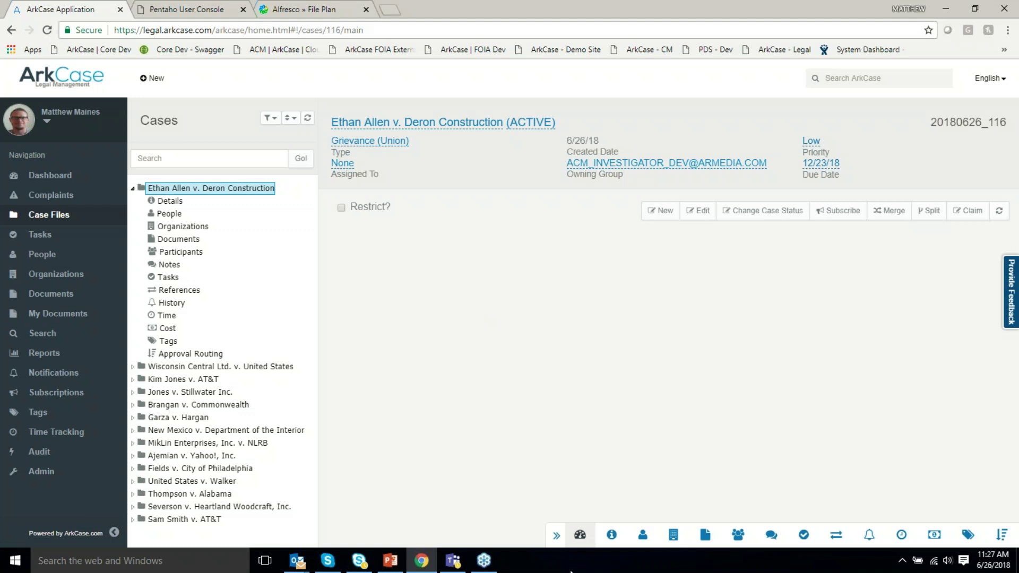
pyautogui.click(614, 540)
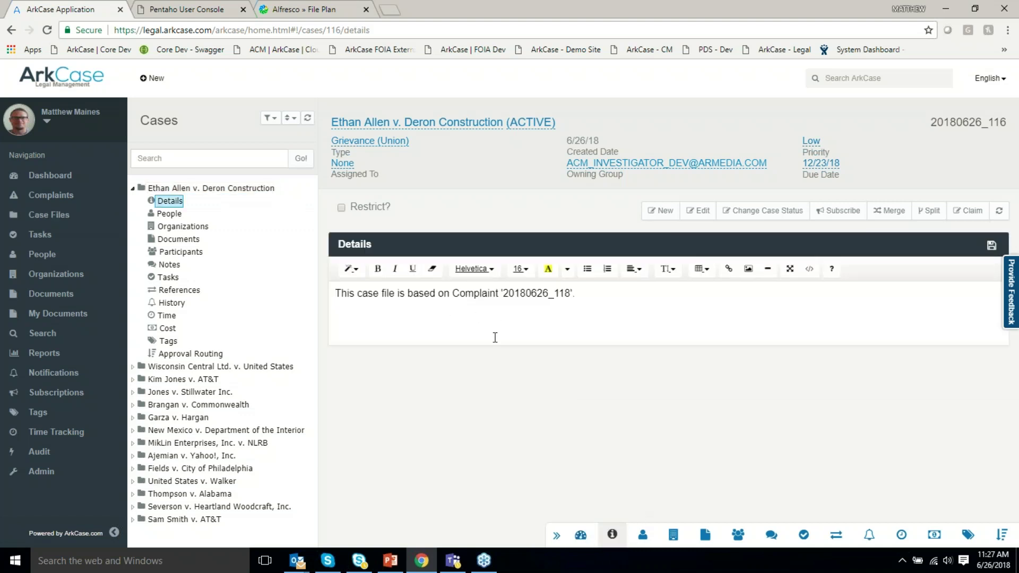
pyautogui.click(504, 316)
pyautogui.click(643, 535)
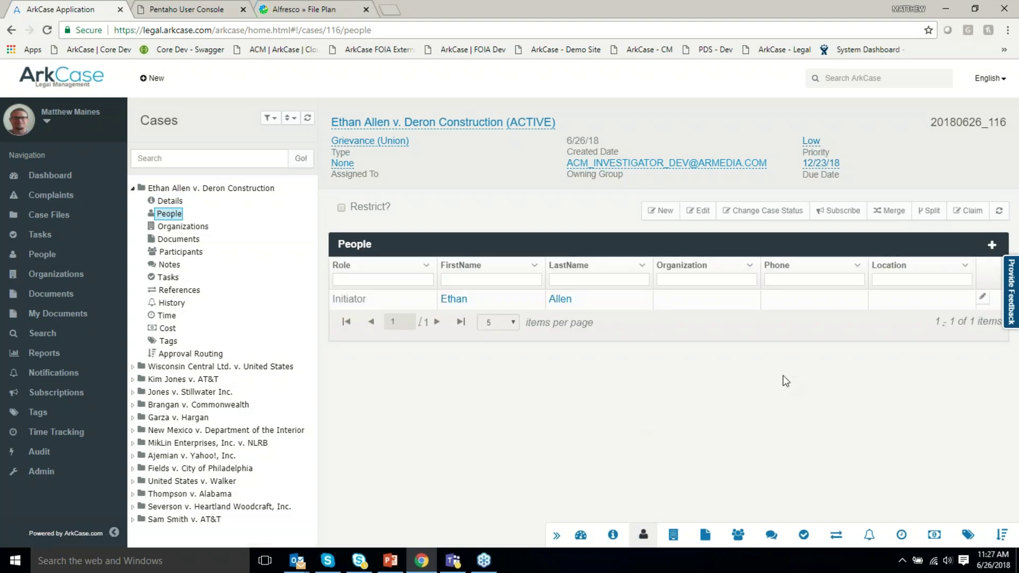
# Add a person found by name search to the case's People with association type Lawyer.
pyautogui.click(991, 244)
pyautogui.click(338, 185)
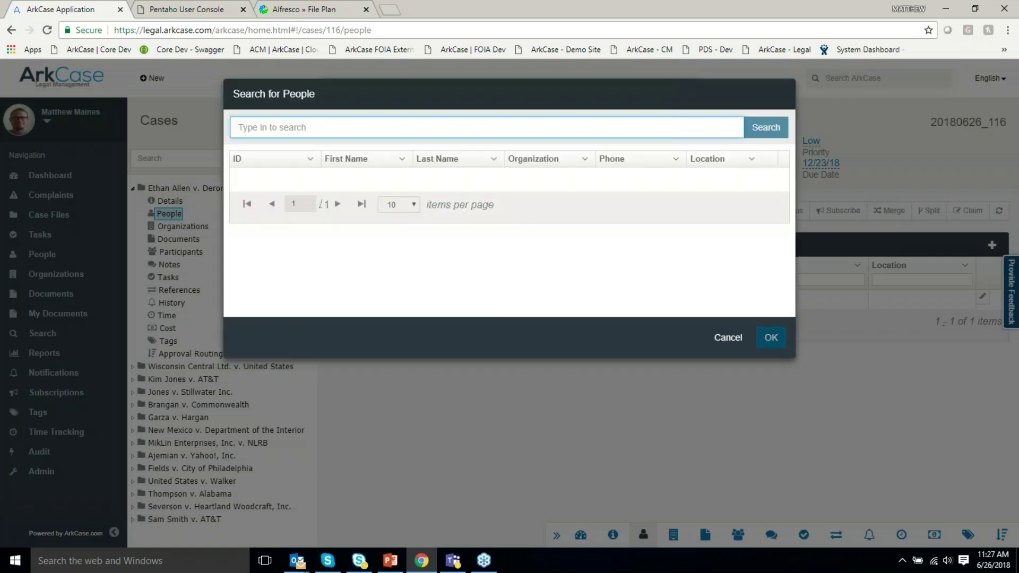
pyautogui.write('kim')
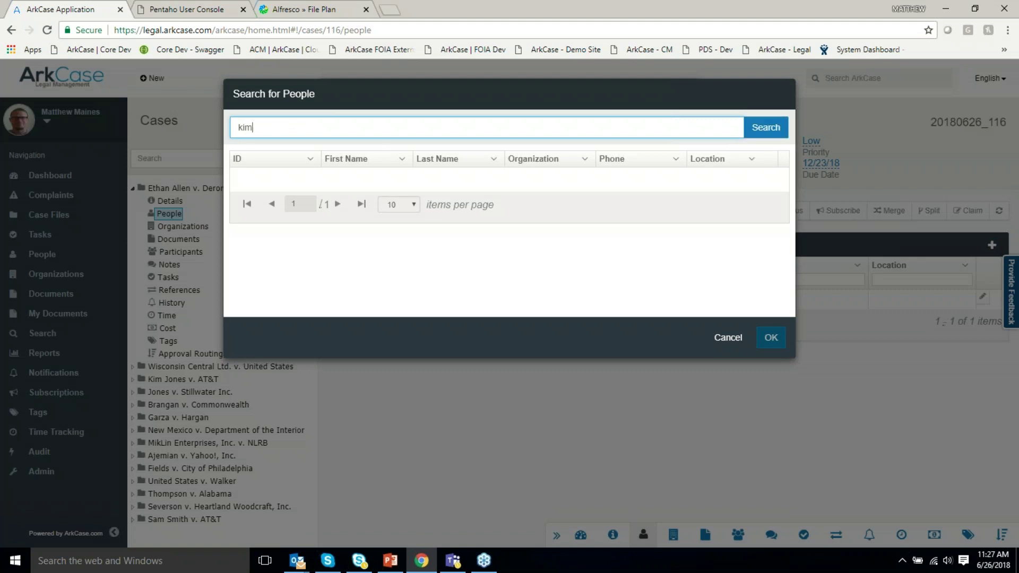
pyautogui.click(344, 180)
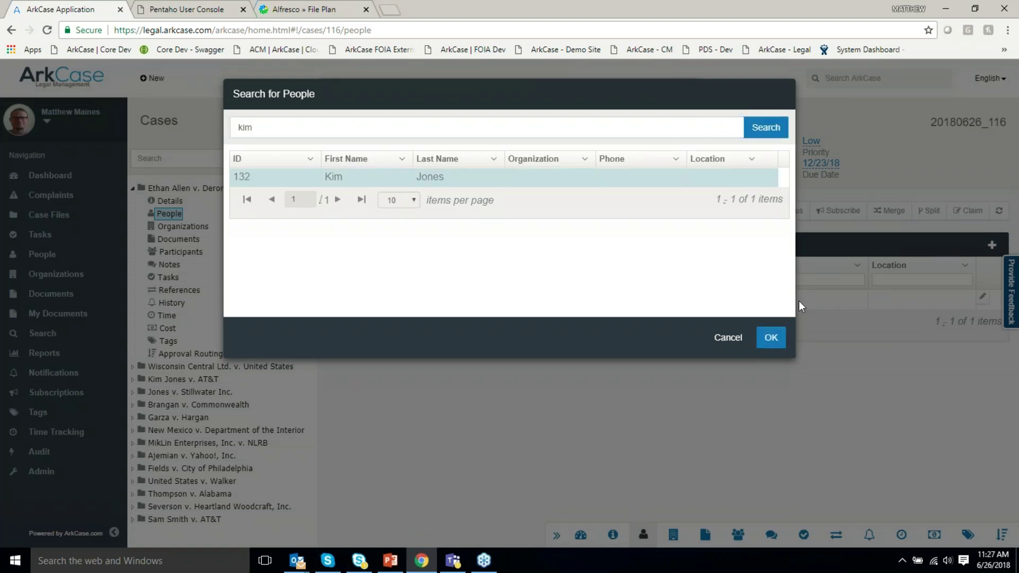
pyautogui.click(780, 341)
pyautogui.click(626, 186)
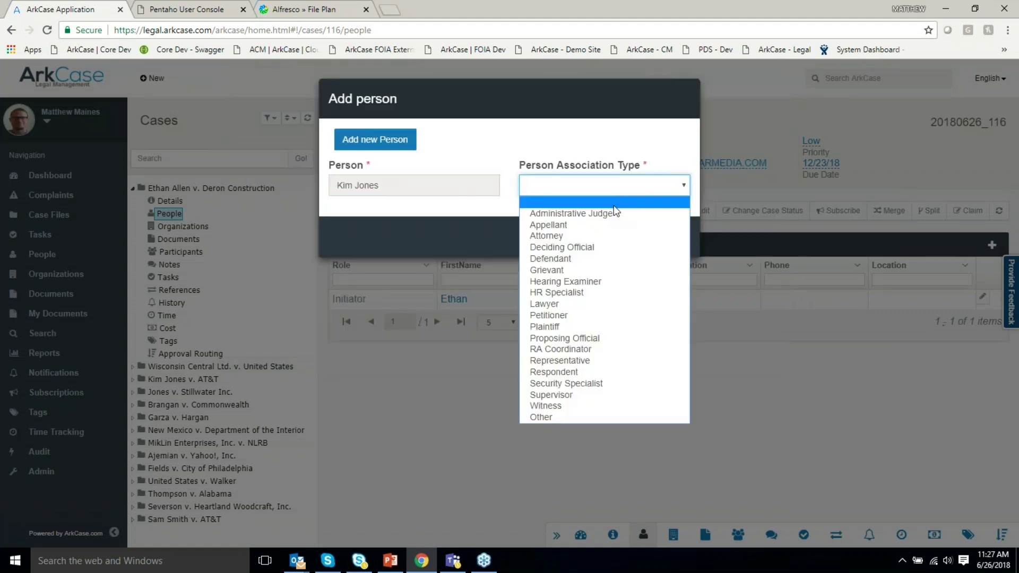
pyautogui.click(584, 304)
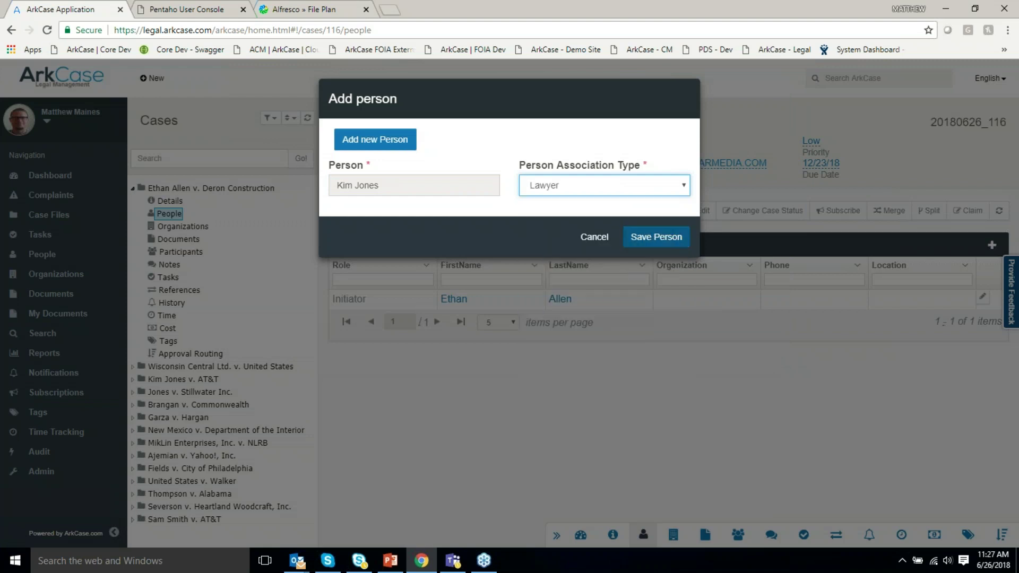
pyautogui.click(646, 240)
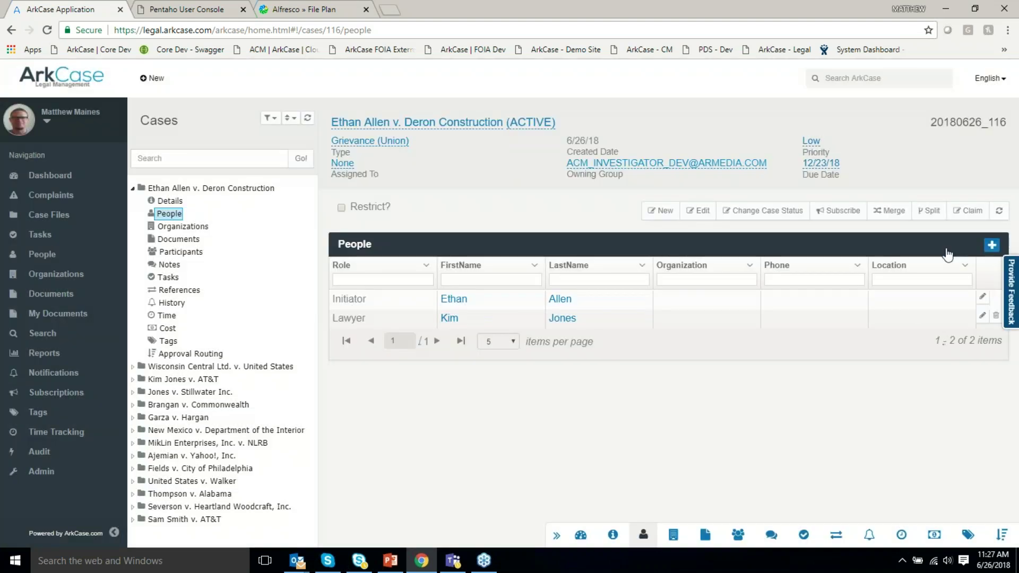
# Abandon adding another person and switch to the case's empty Organizations list.
pyautogui.click(991, 245)
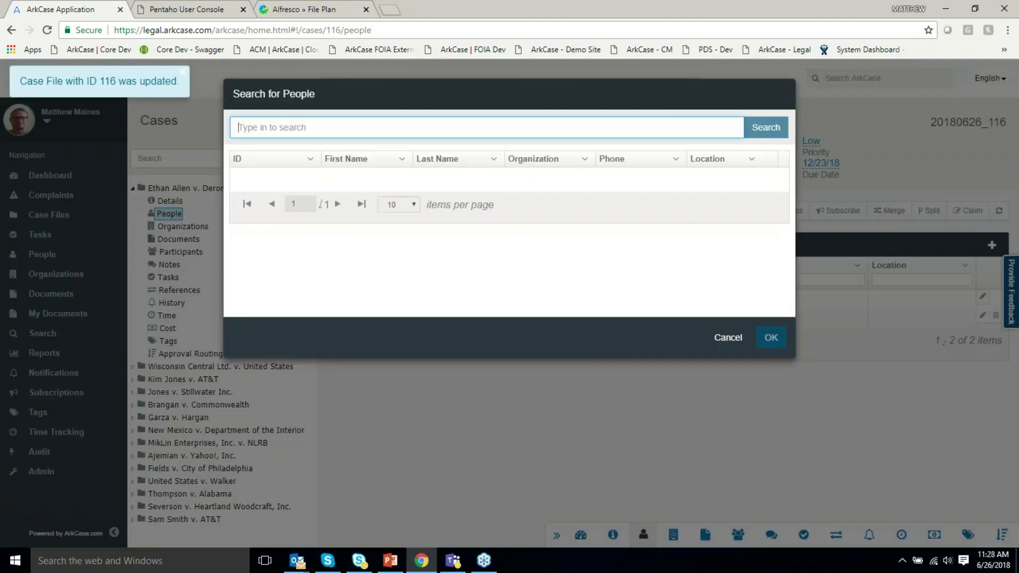
pyautogui.click(727, 337)
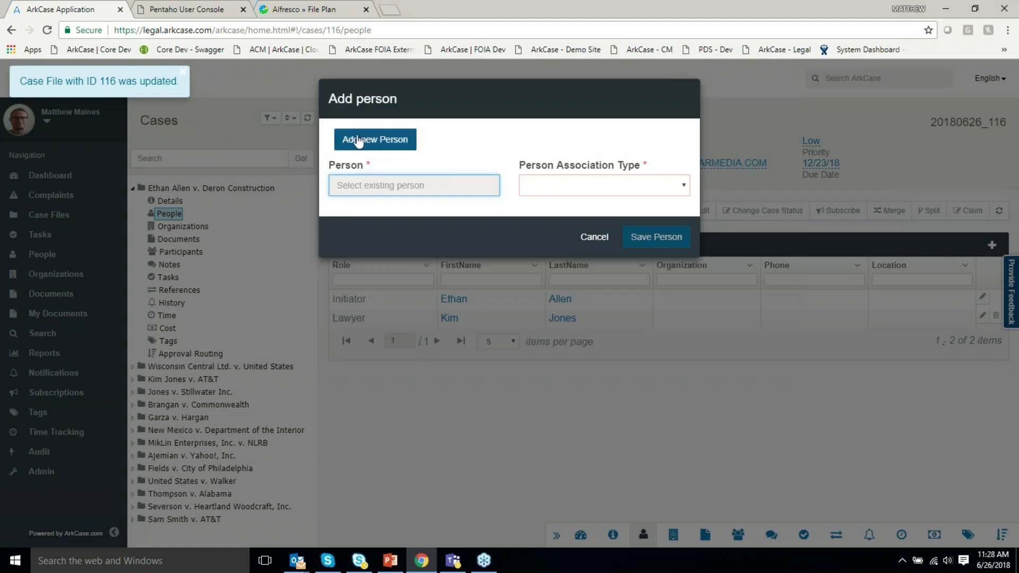
pyautogui.click(593, 238)
pyautogui.click(673, 534)
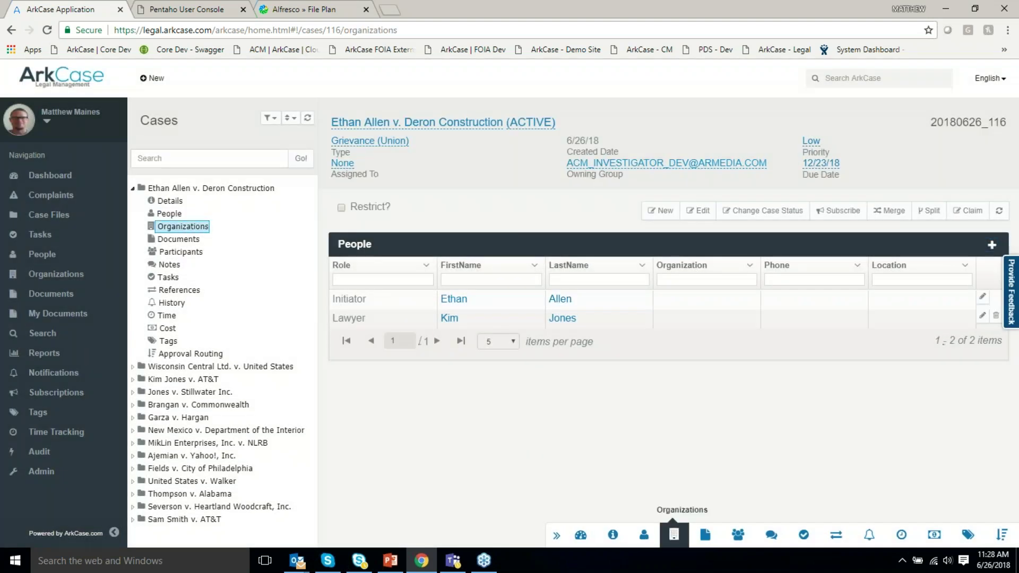
# Search organizations for 'Const' without adding one, then view the case's Documents and Participants lists.
pyautogui.click(991, 245)
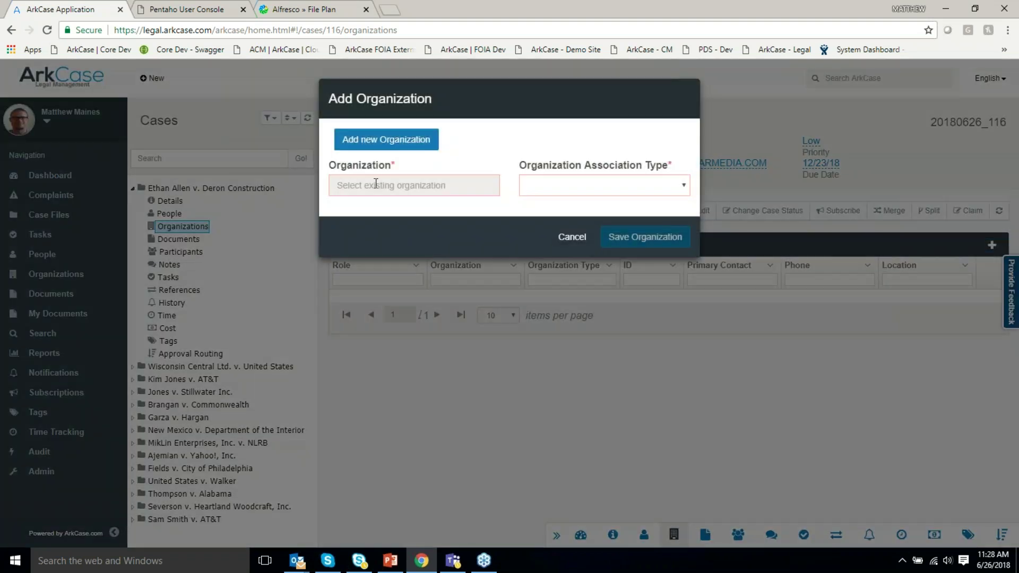
pyautogui.click(375, 183)
pyautogui.write('Con')
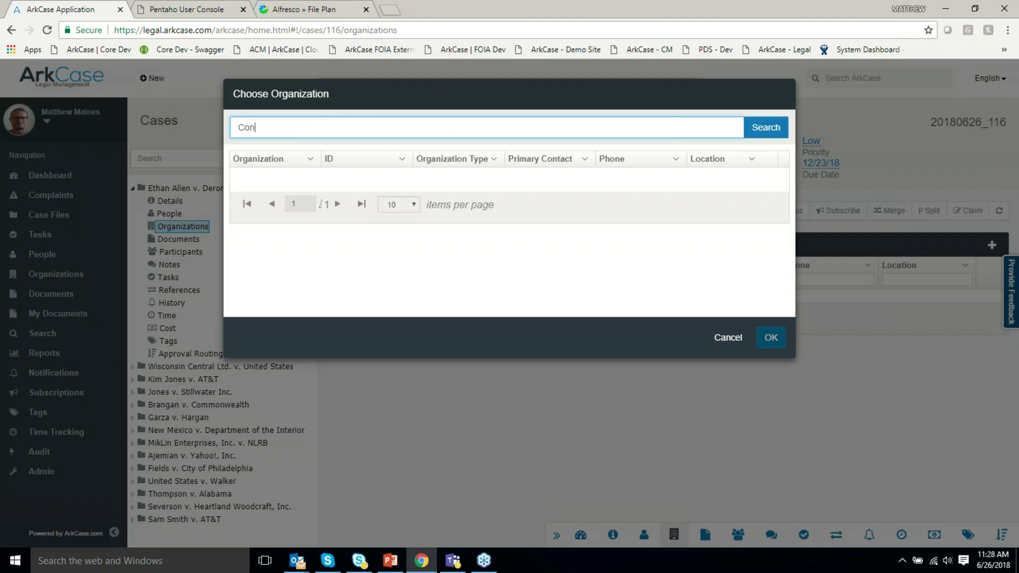
pyautogui.write('st')
pyautogui.doubleClick(253, 127)
pyautogui.click(729, 339)
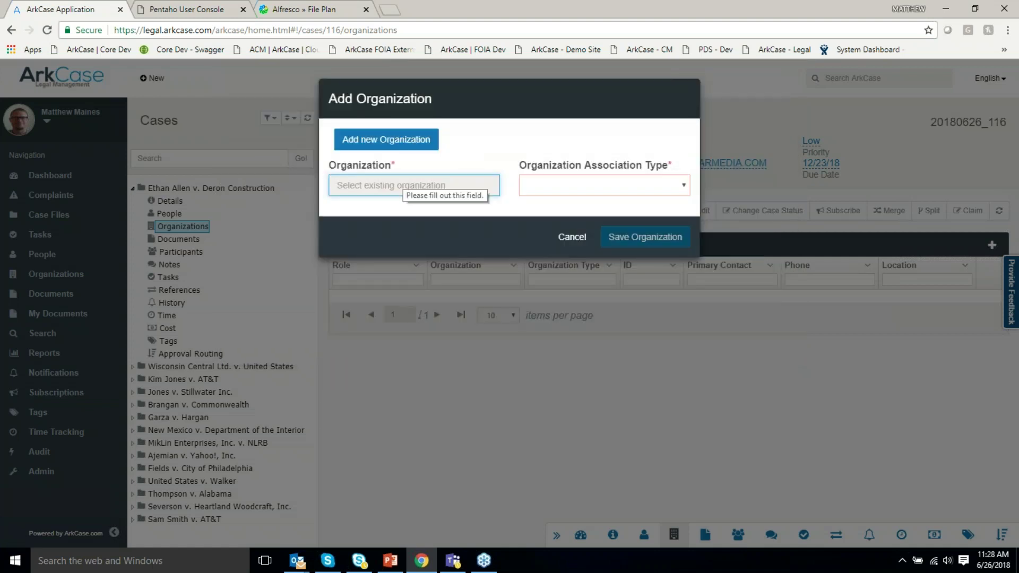
pyautogui.click(572, 238)
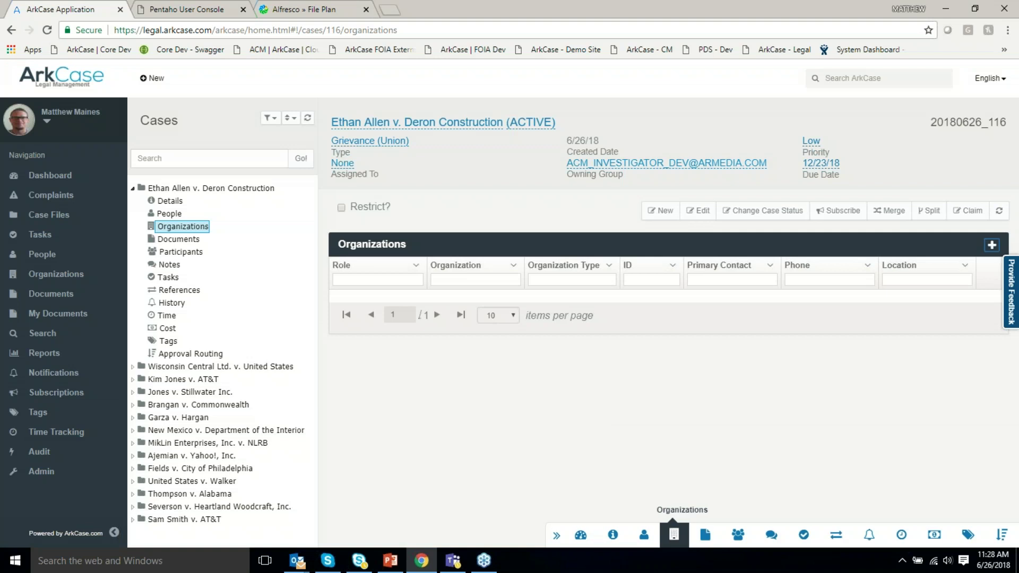
pyautogui.click(705, 534)
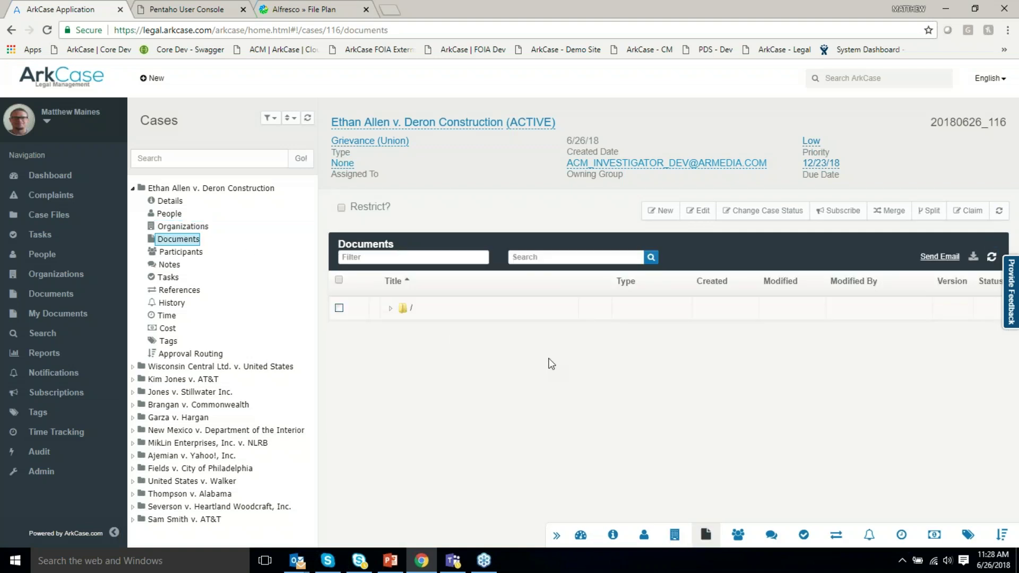
pyautogui.click(738, 534)
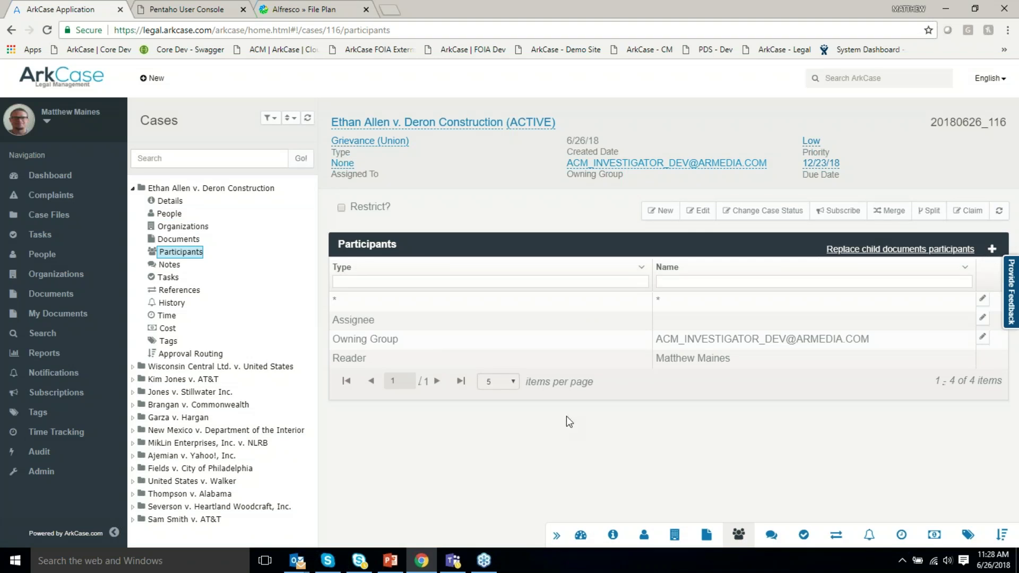
# Open Add Participant and its participant type list, then cancel without adding anyone.
pyautogui.click(991, 249)
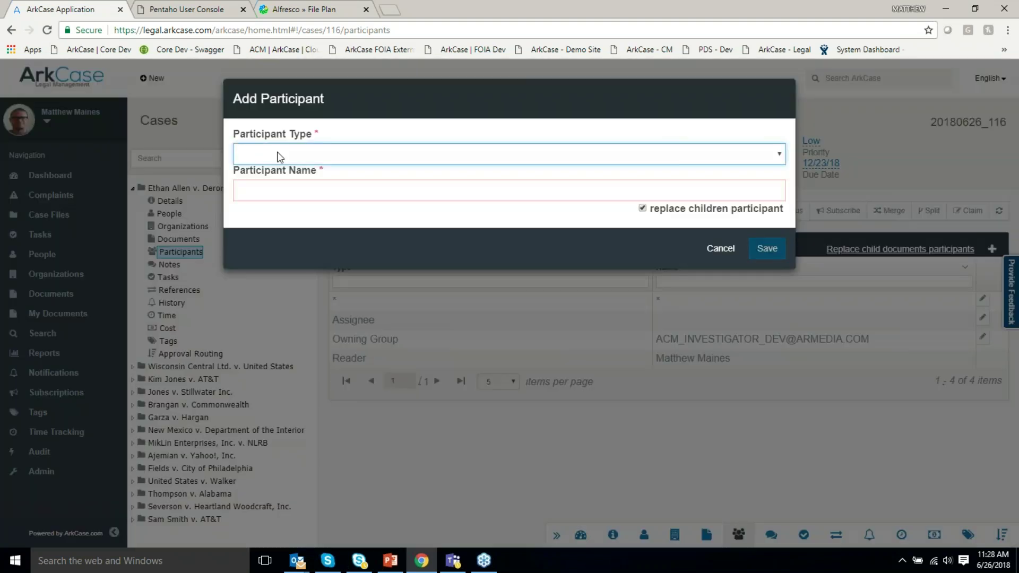
pyautogui.click(277, 154)
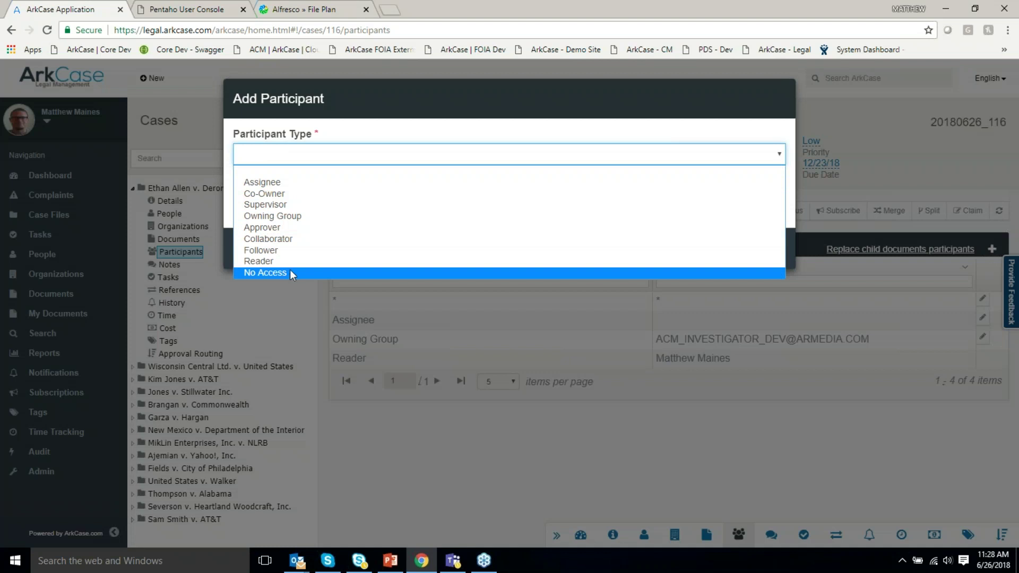
pyautogui.click(511, 123)
pyautogui.click(713, 249)
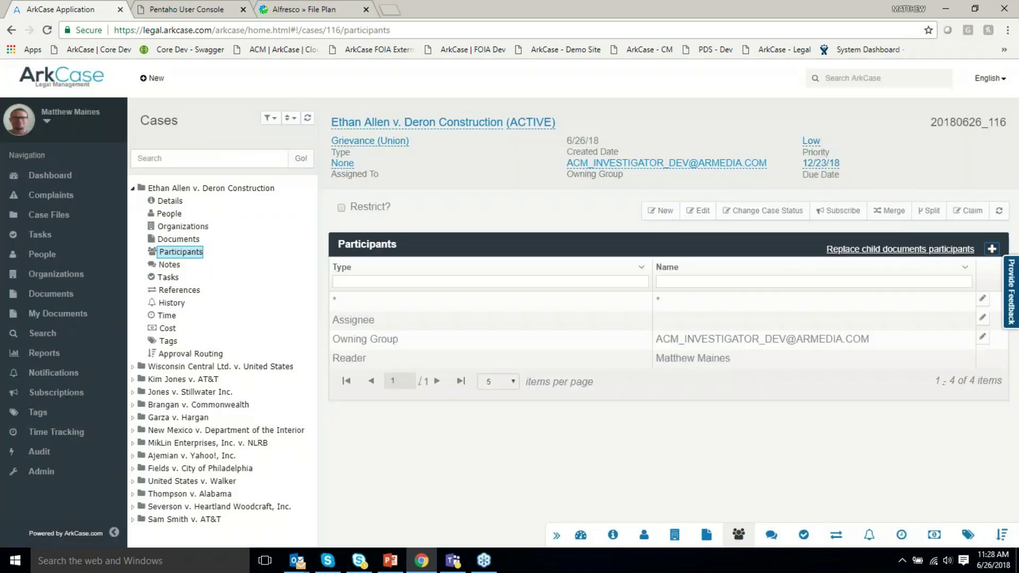
# Browse the case's Notes, Tasks, References and History lists.
pyautogui.click(772, 533)
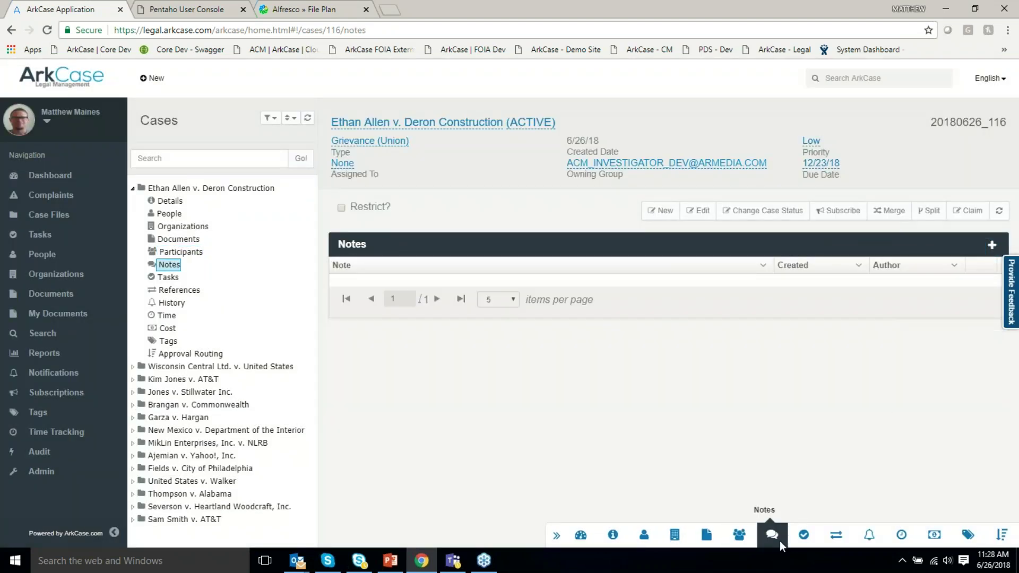
pyautogui.click(805, 535)
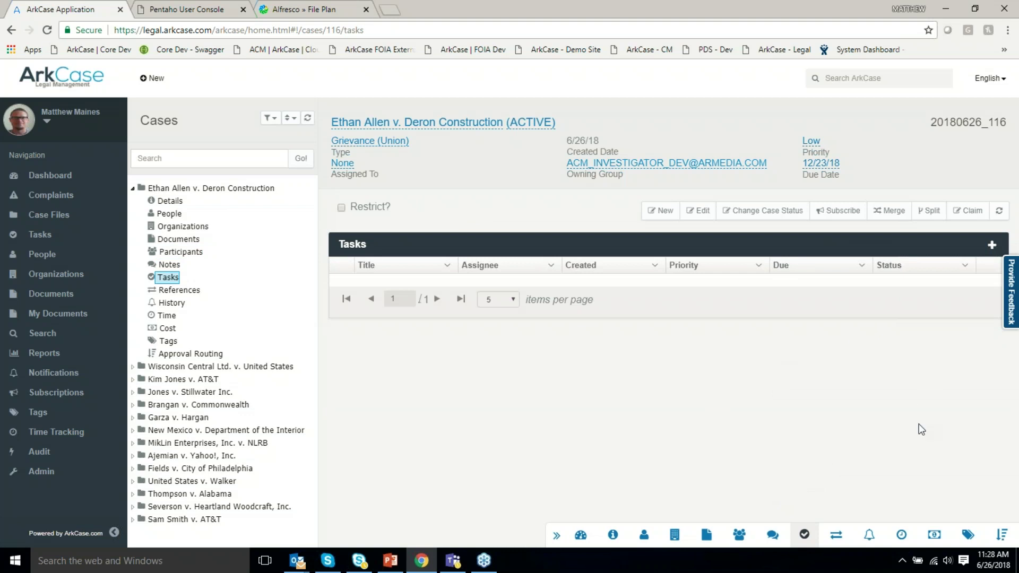
pyautogui.click(836, 535)
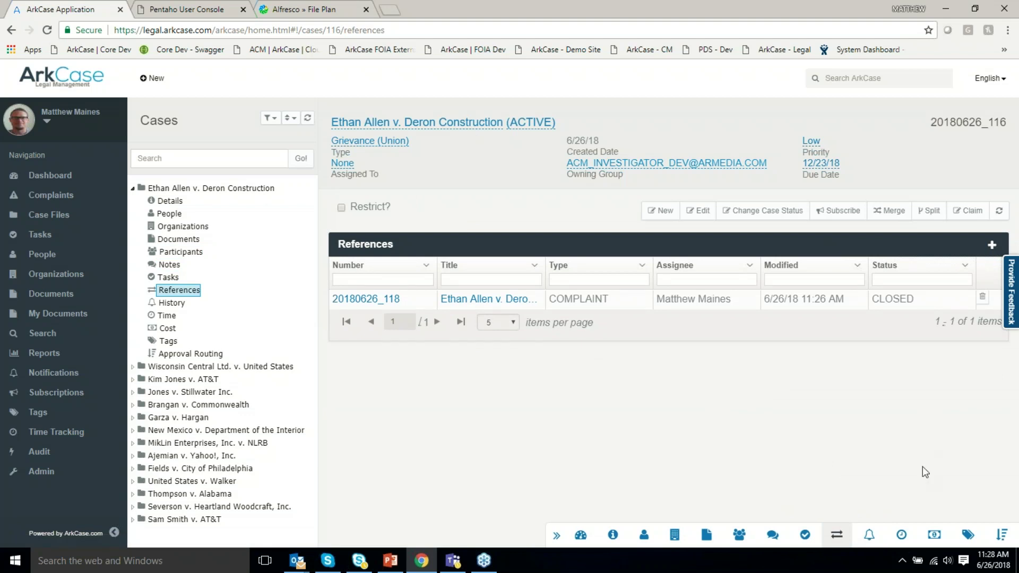
pyautogui.click(870, 535)
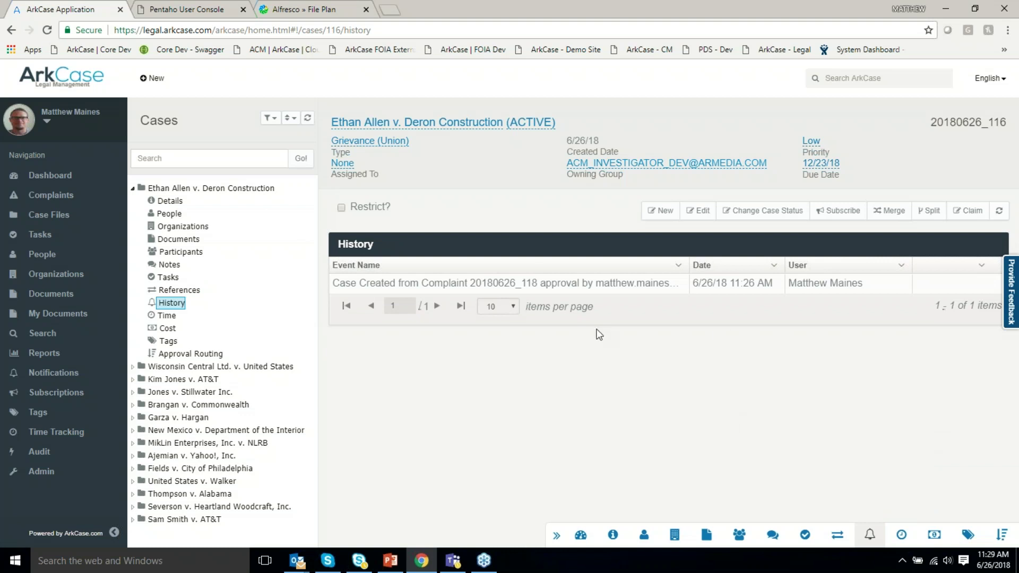
pyautogui.click(906, 538)
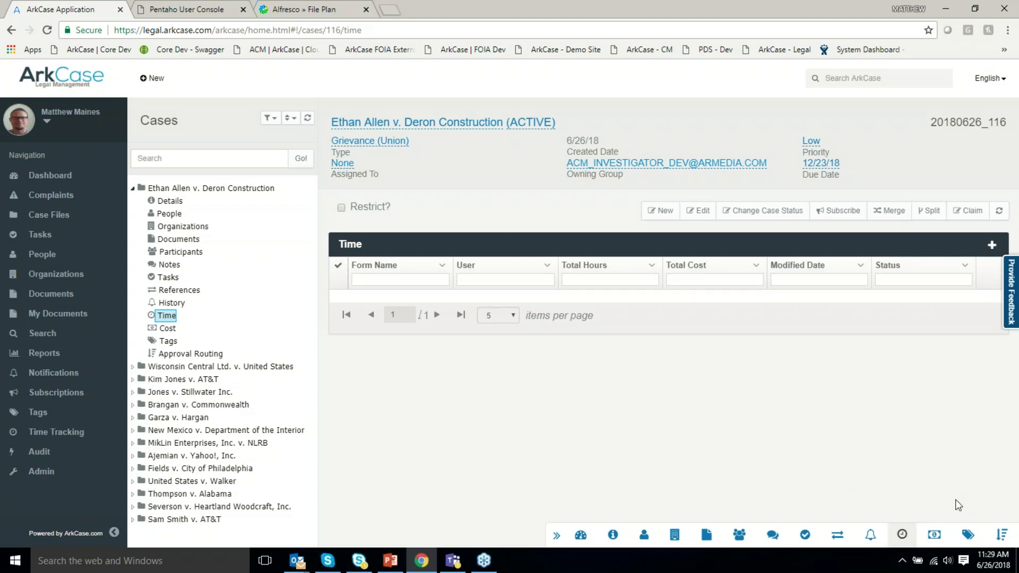
pyautogui.click(967, 534)
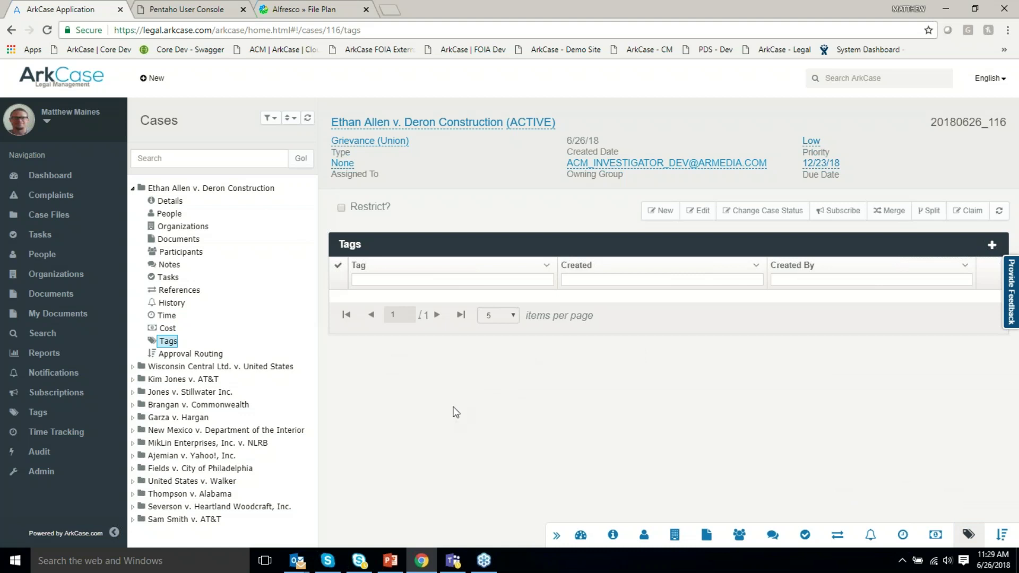
pyautogui.click(39, 416)
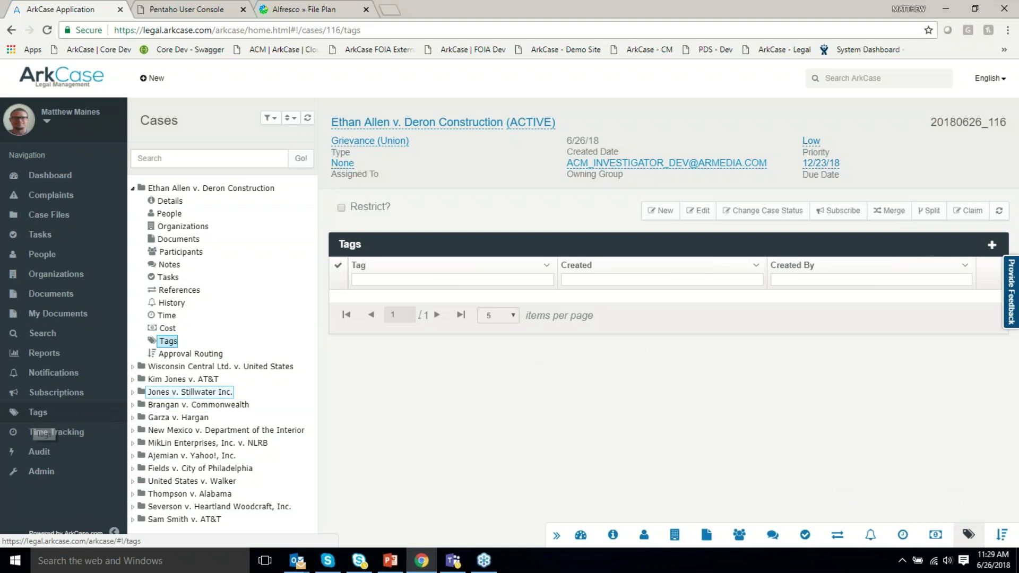
pyautogui.click(133, 188)
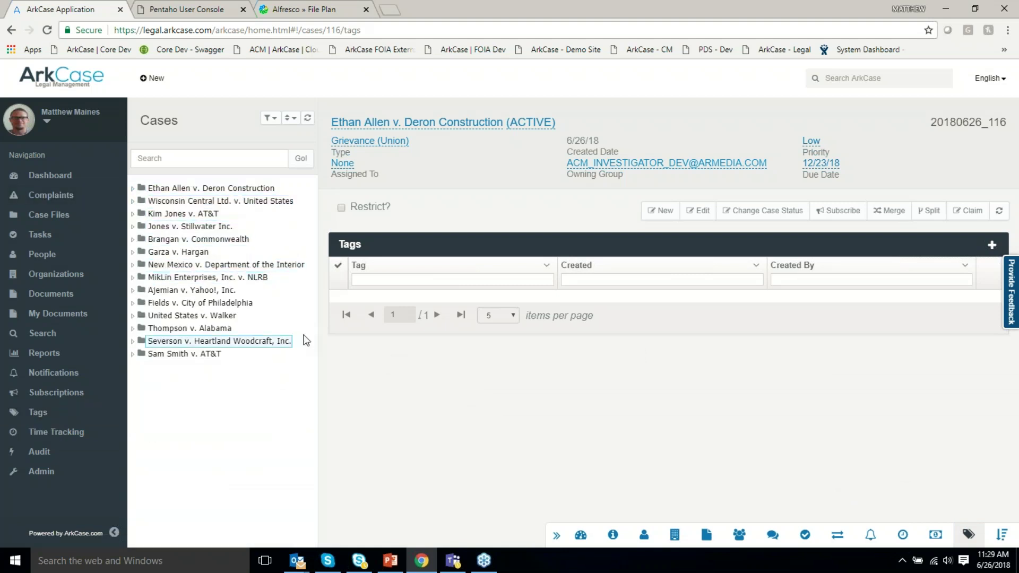
pyautogui.click(133, 354)
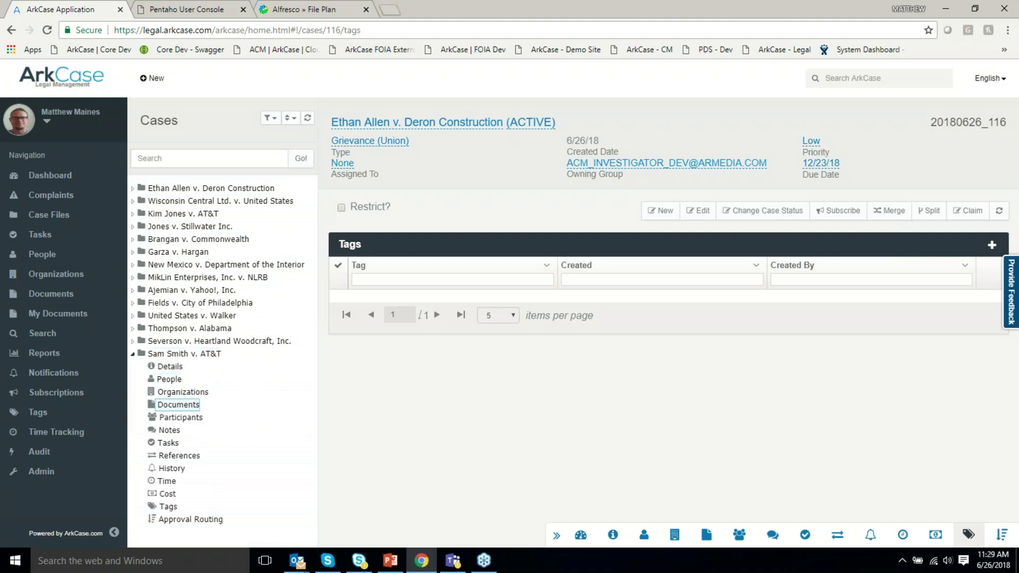
pyautogui.click(176, 408)
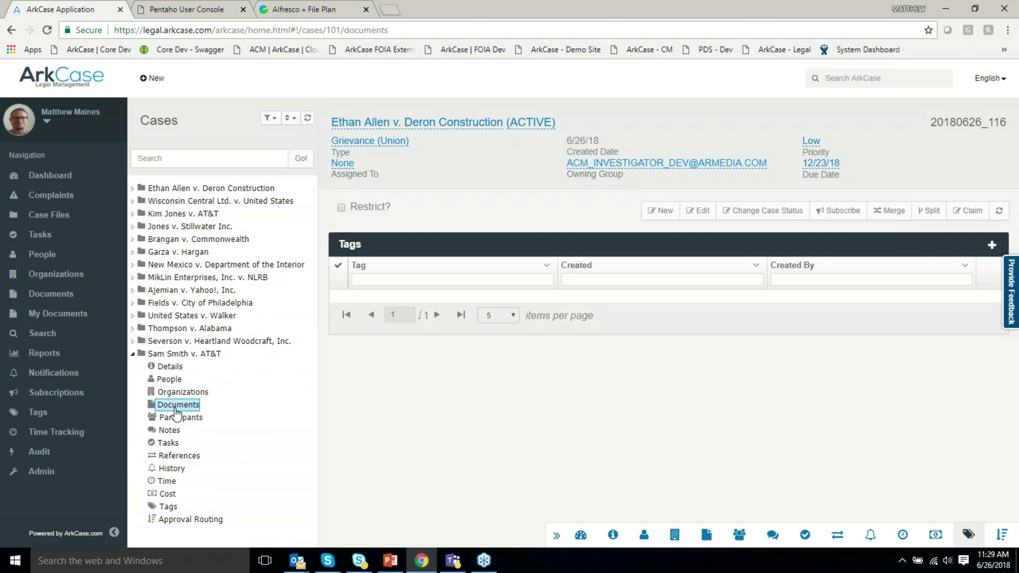
pyautogui.click(390, 309)
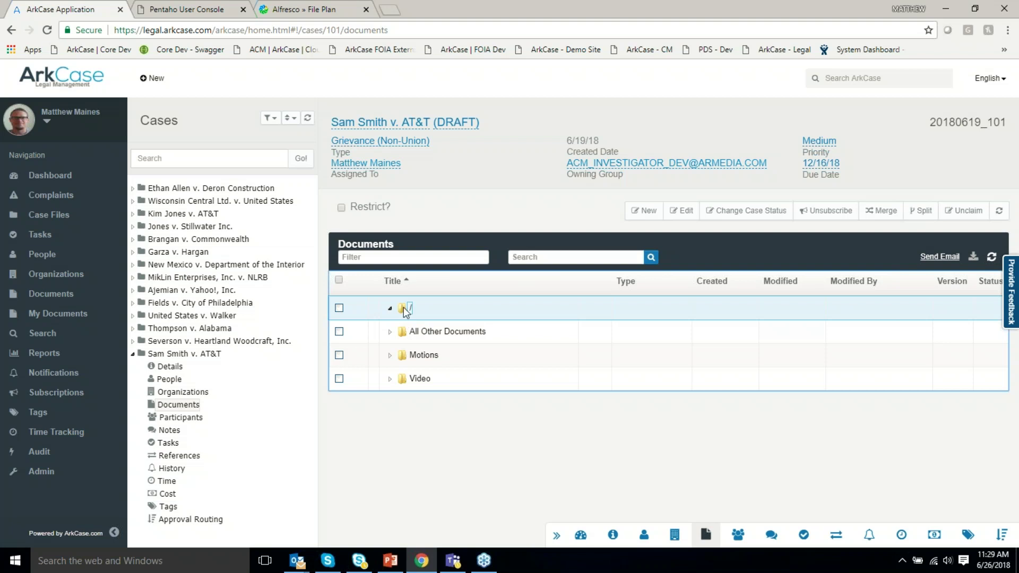
pyautogui.rightClick(406, 310)
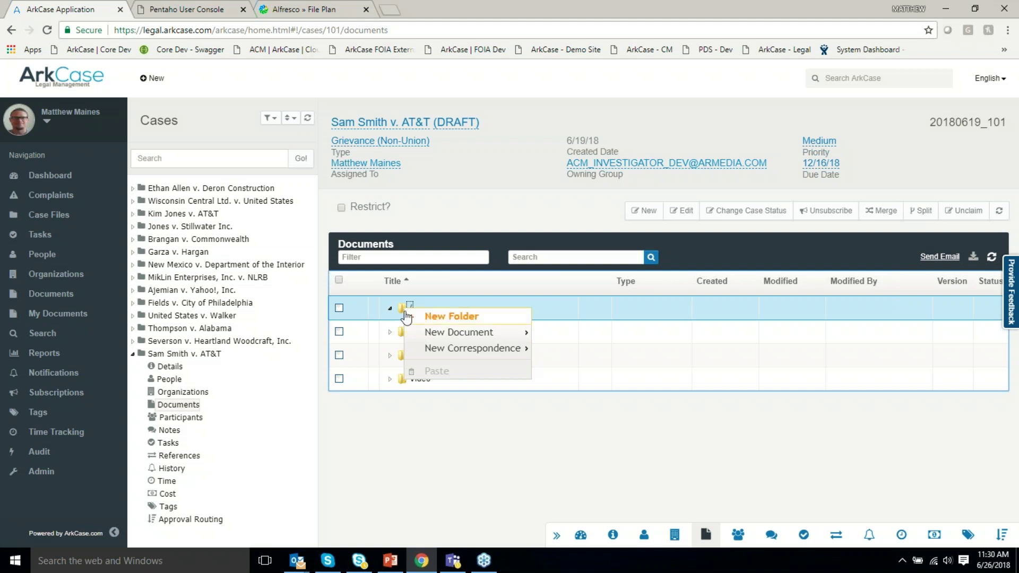
# Create a Demo folder in the root with a Sub folder inside it.
pyautogui.click(439, 318)
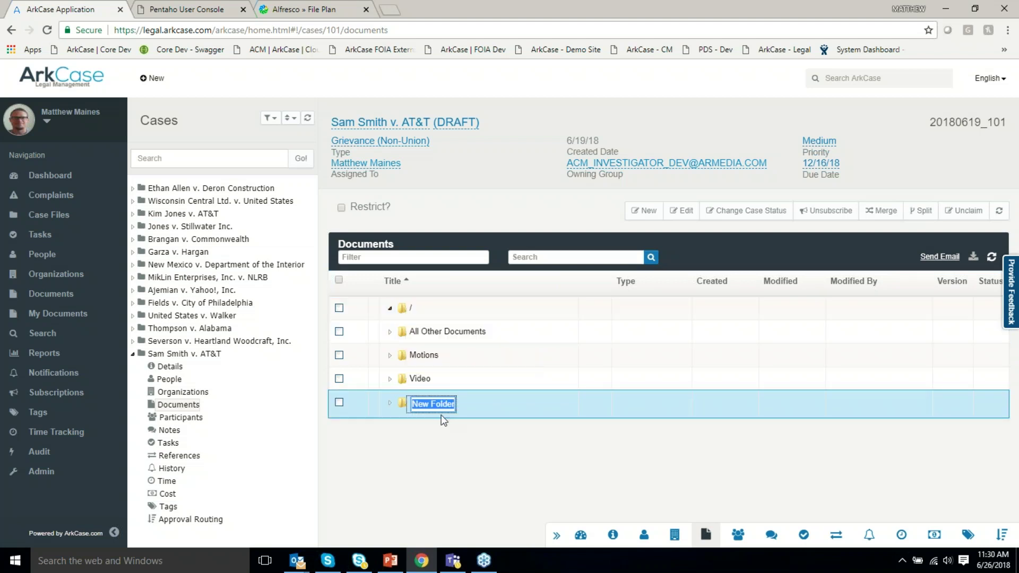
pyautogui.write('Demo')
pyautogui.press('Return')
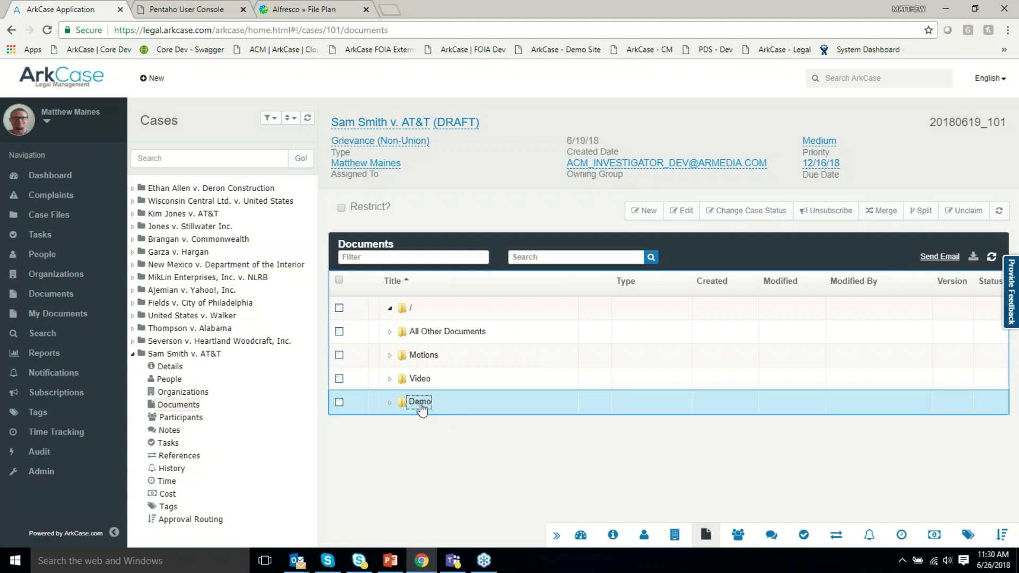
pyautogui.rightClick(421, 407)
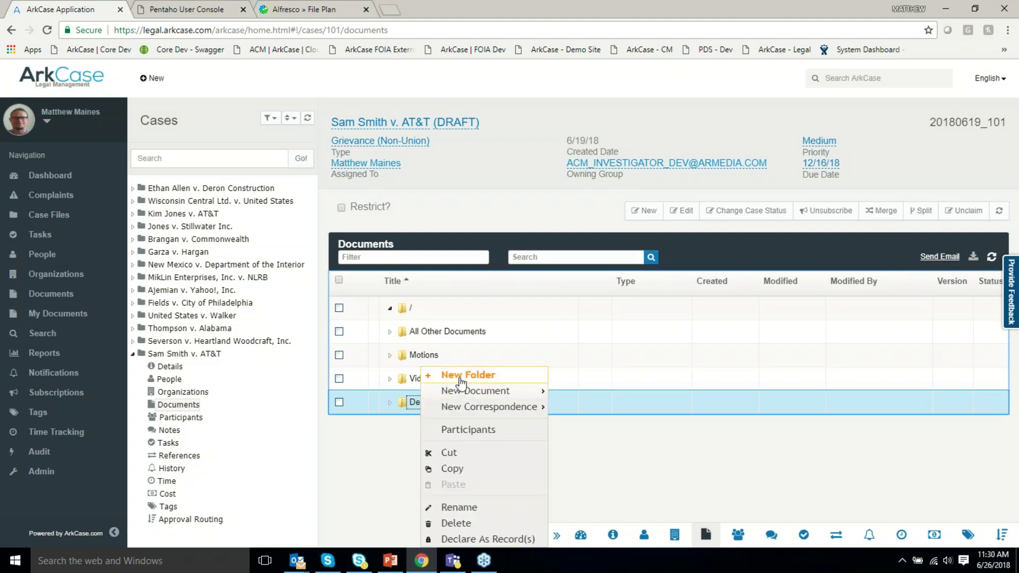
pyautogui.click(467, 374)
pyautogui.write('Sub')
pyautogui.press('Return')
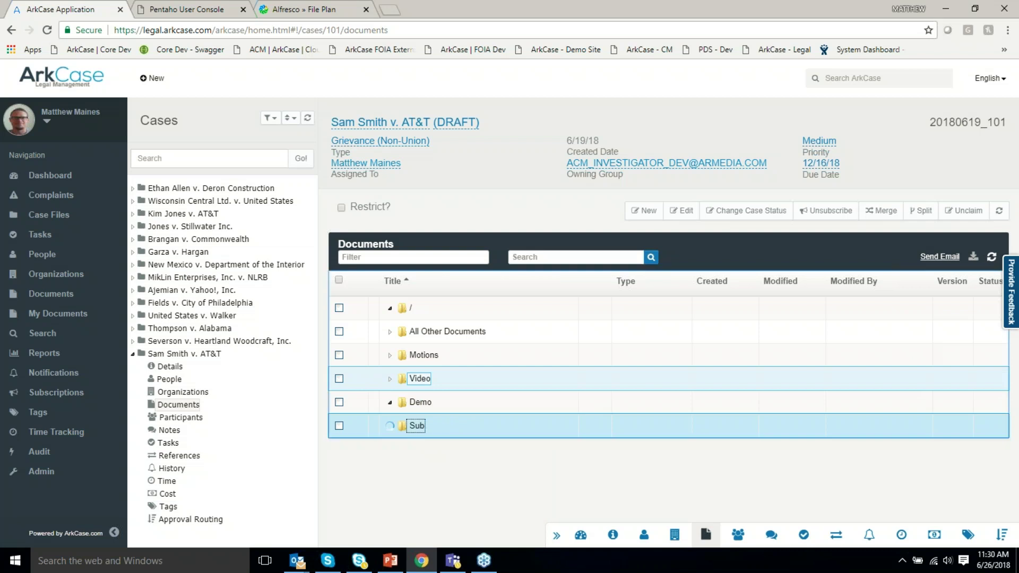
# Dismiss Sub's folder actions unused and expand All Other Documents to list its files.
pyautogui.rightClick(415, 426)
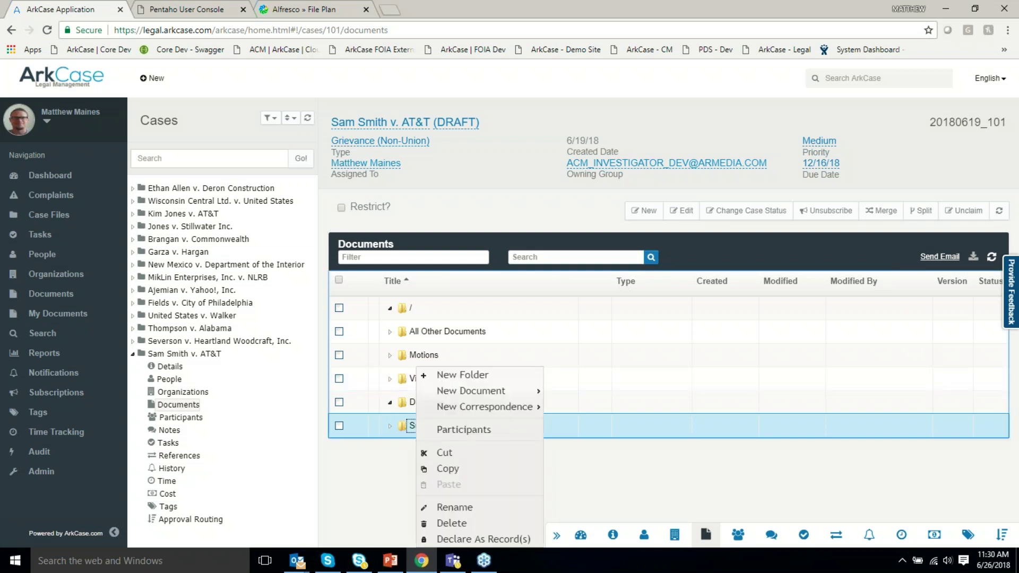
pyautogui.moveTo(496, 393)
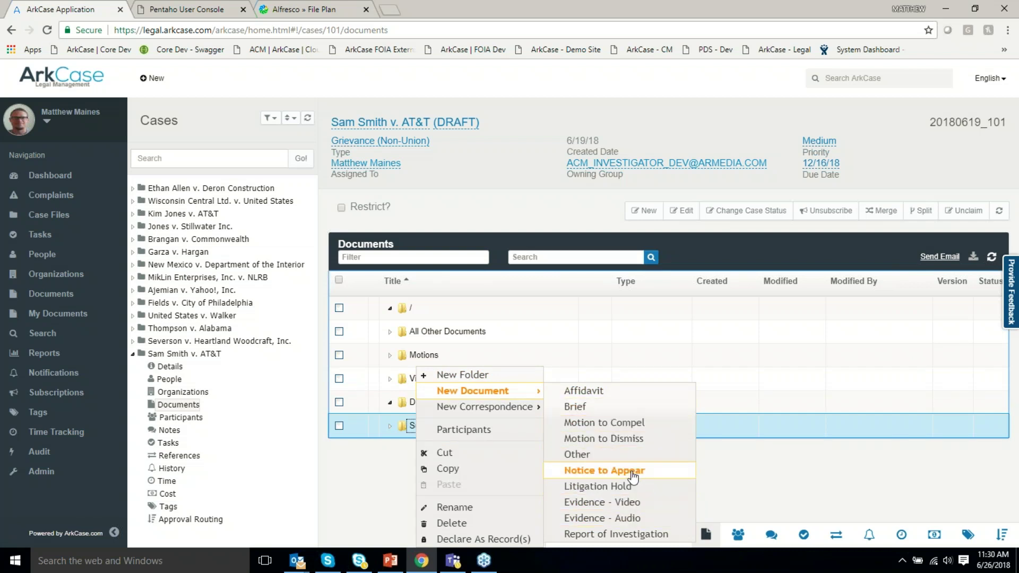
pyautogui.moveTo(514, 411)
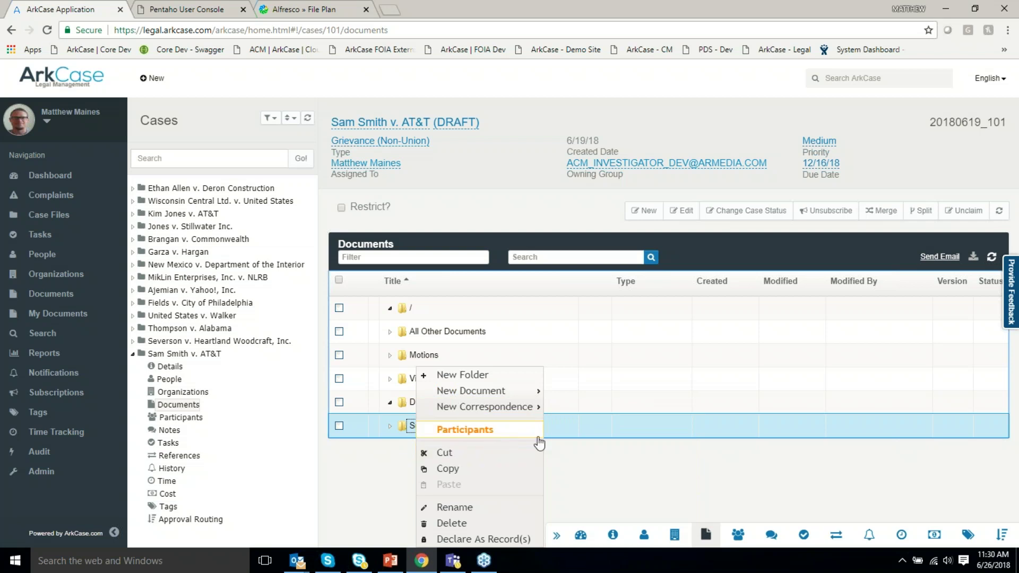
pyautogui.click(600, 469)
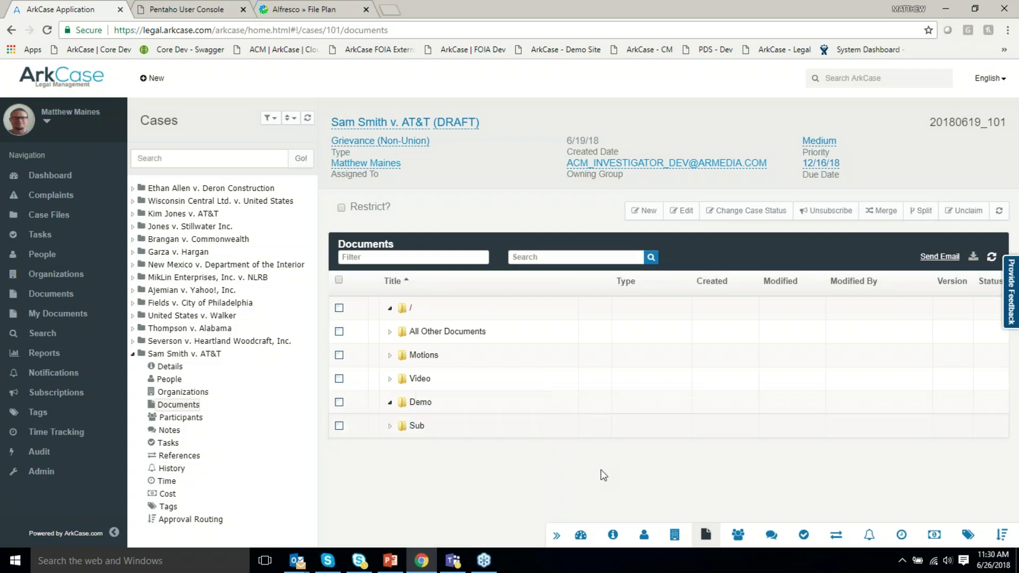
pyautogui.click(424, 355)
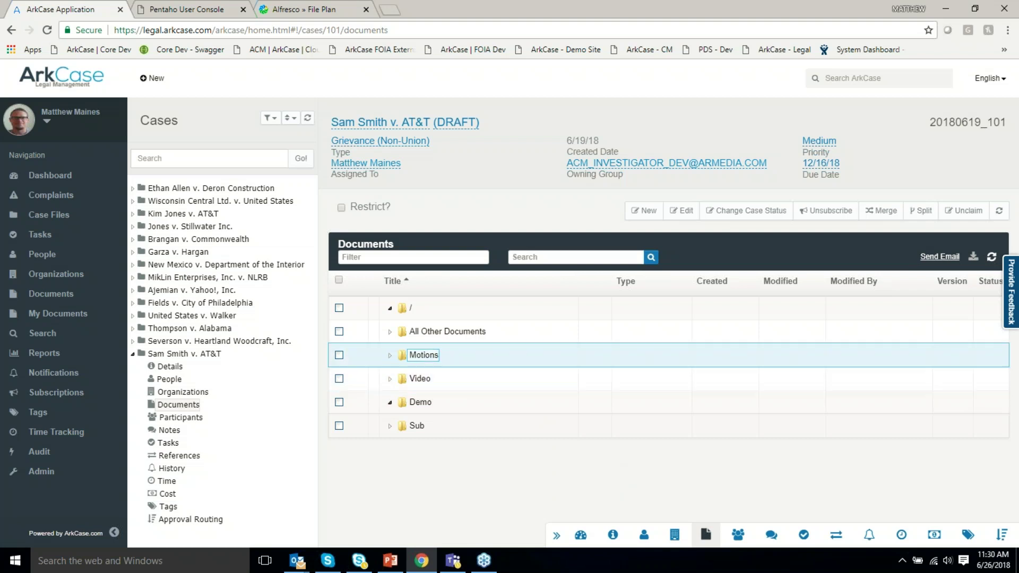
pyautogui.click(388, 337)
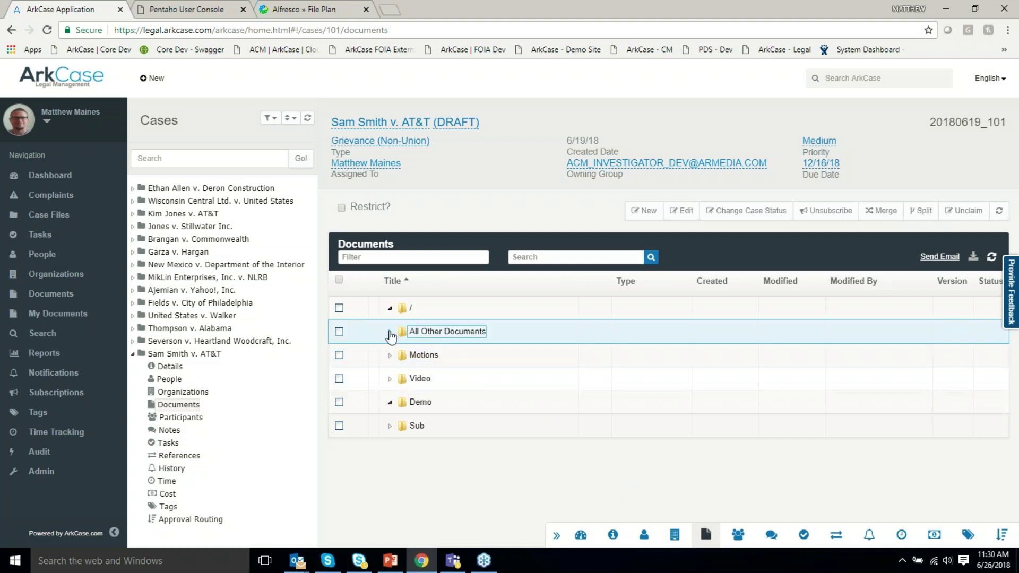
pyautogui.click(390, 335)
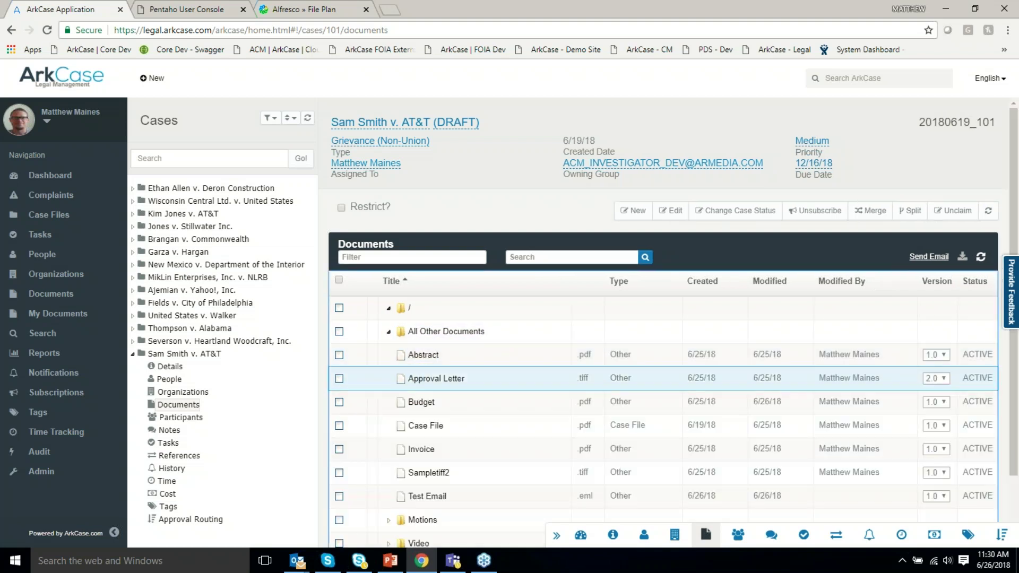
# Scroll the document list and select the Test Email, Sampletiff2 and Abstract files.
pyautogui.scroll(-2, 530, 416)
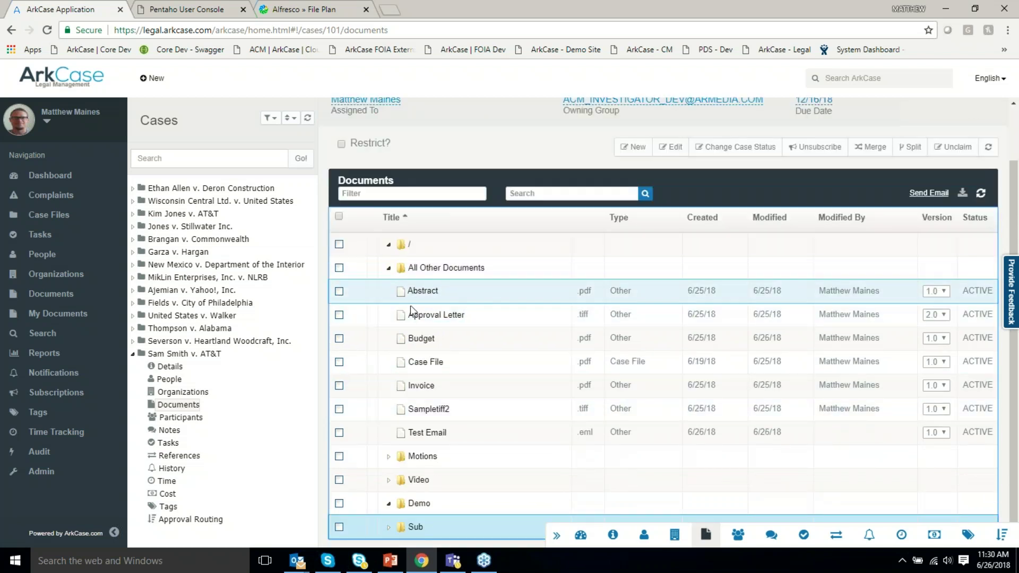
pyautogui.click(459, 432)
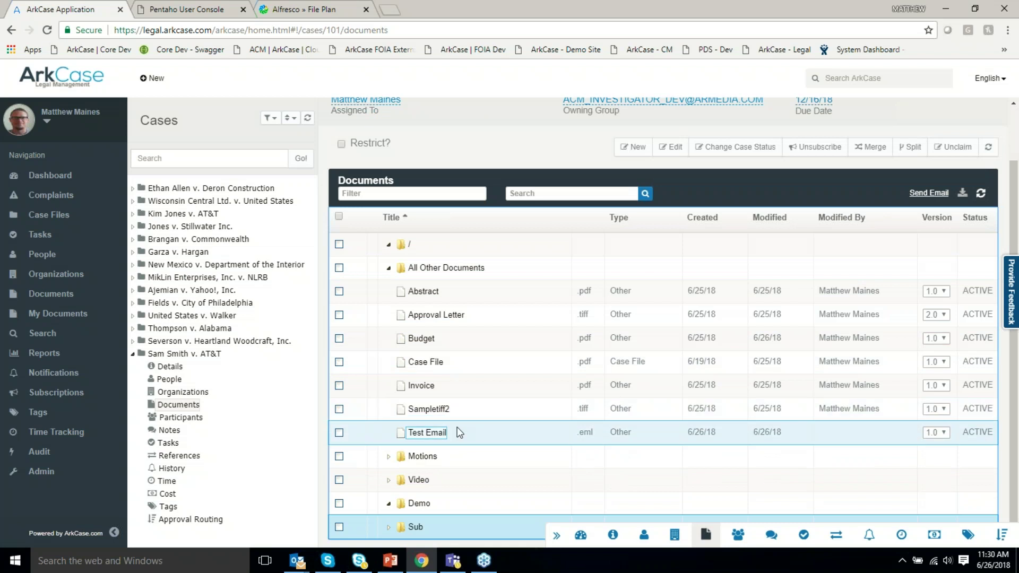
pyautogui.click(504, 415)
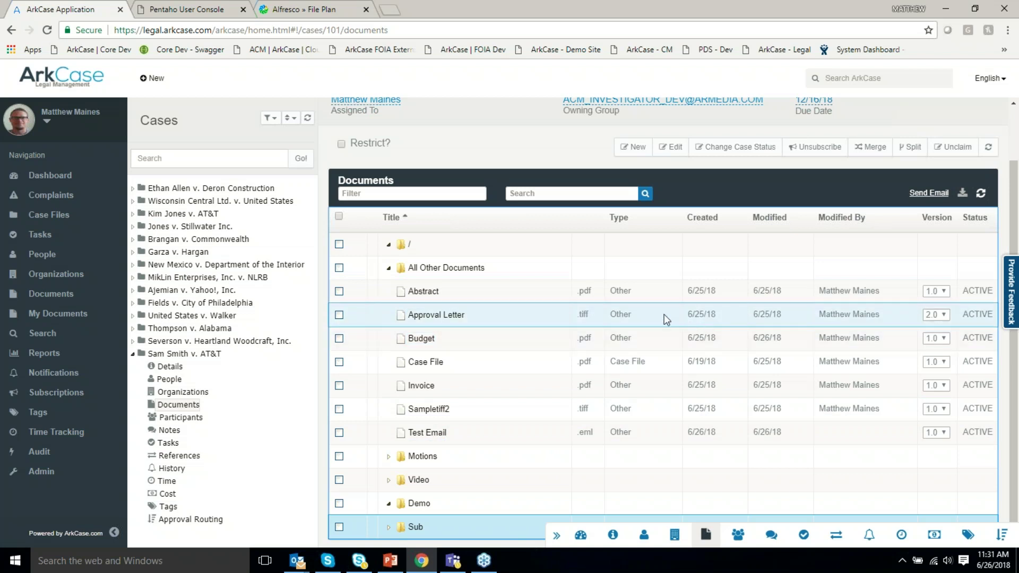
pyautogui.click(537, 293)
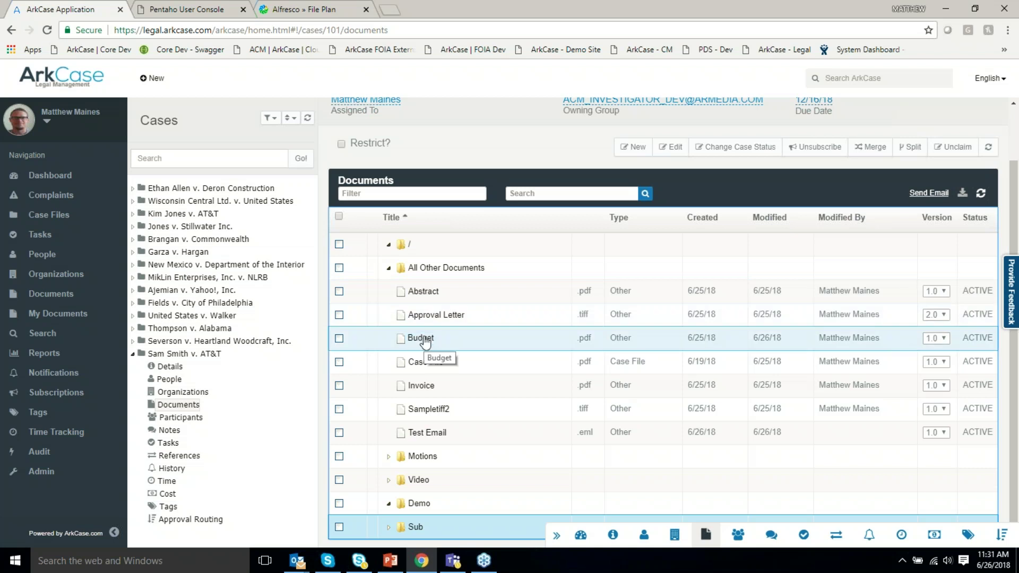
# Open Budget in the viewer in a new tab, then return to the first tab and select Approval Letter.
pyautogui.click(425, 340)
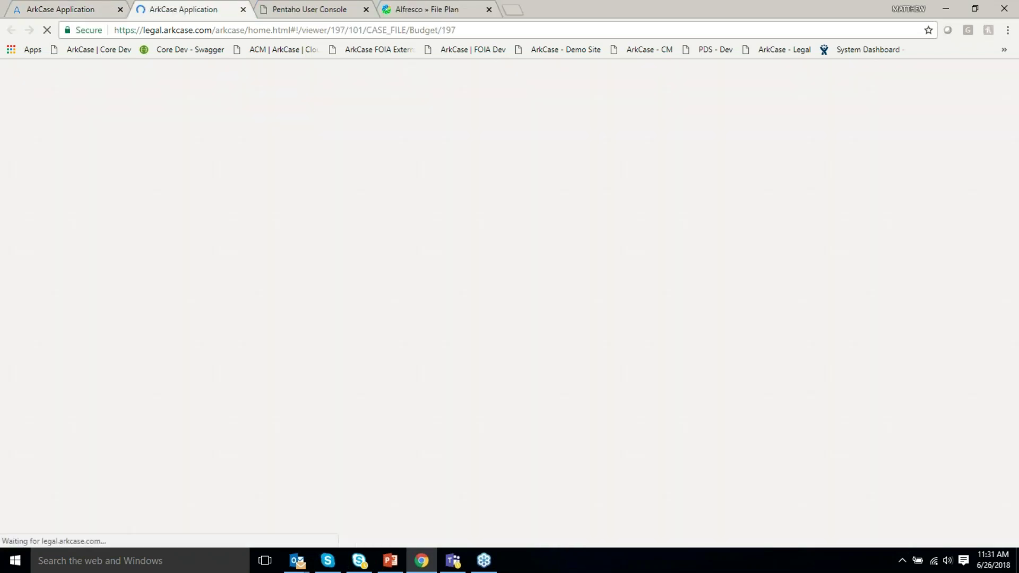
pyautogui.click(69, 11)
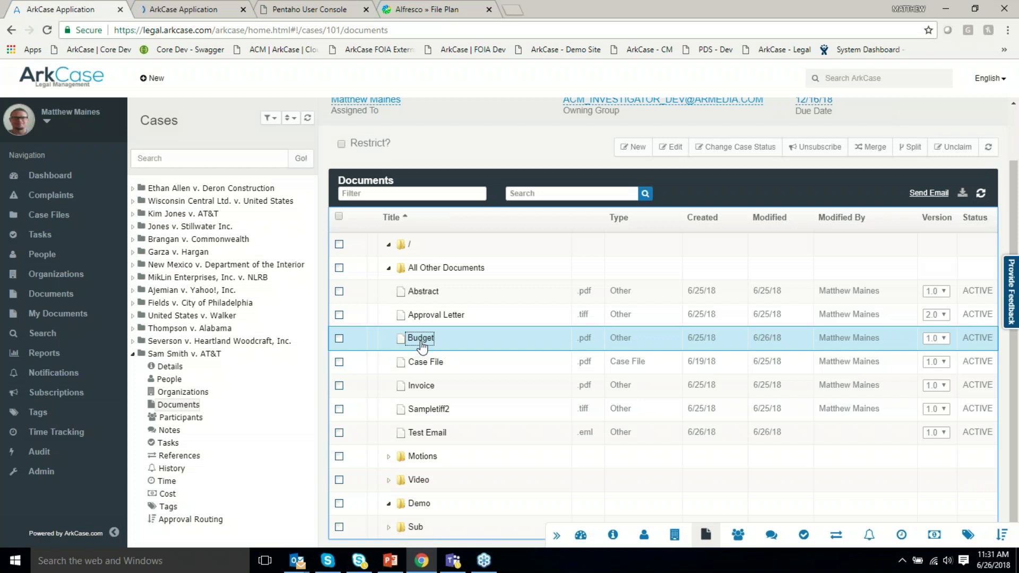
pyautogui.click(434, 319)
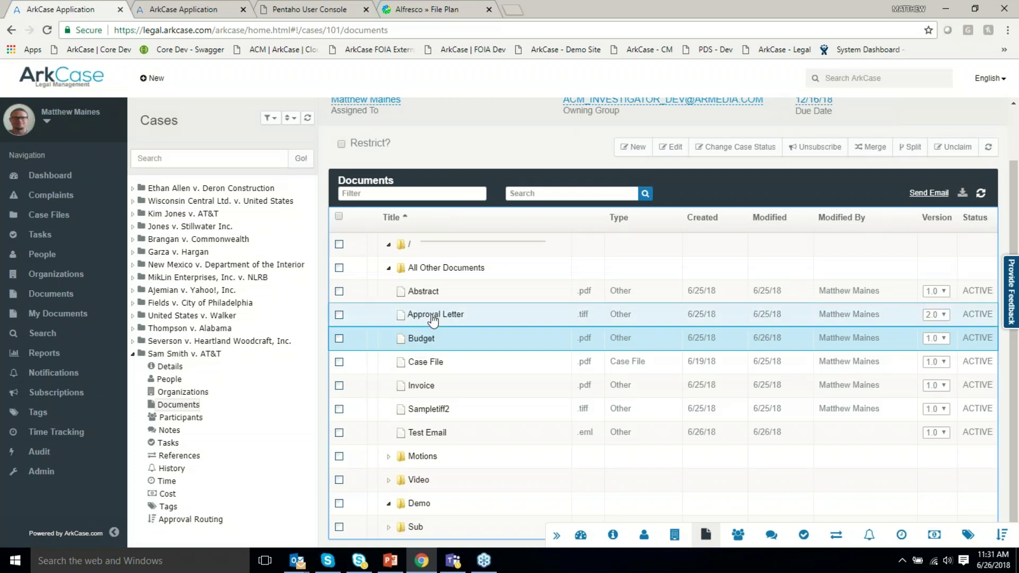
pyautogui.click(433, 320)
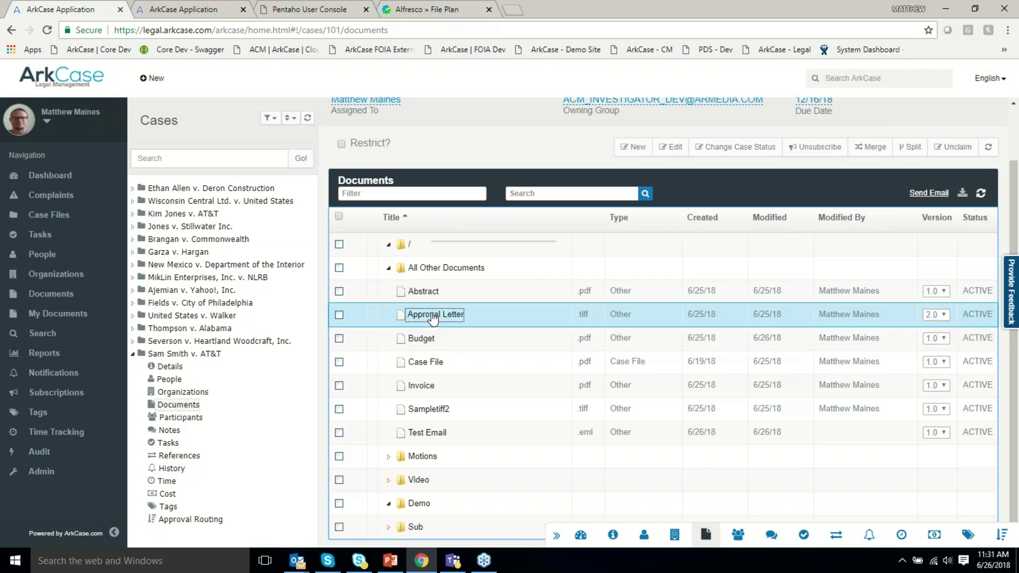
# Bring up Approval Letter's actions, close them unused, and switch to the Budget viewer tab.
pyautogui.rightClick(433, 317)
pyautogui.click(413, 321)
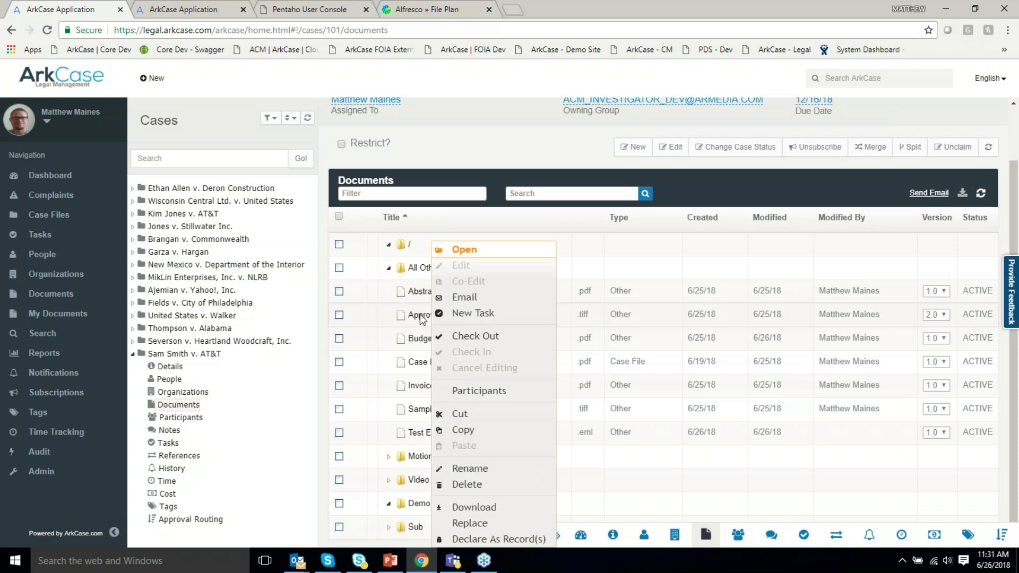
pyautogui.click(485, 337)
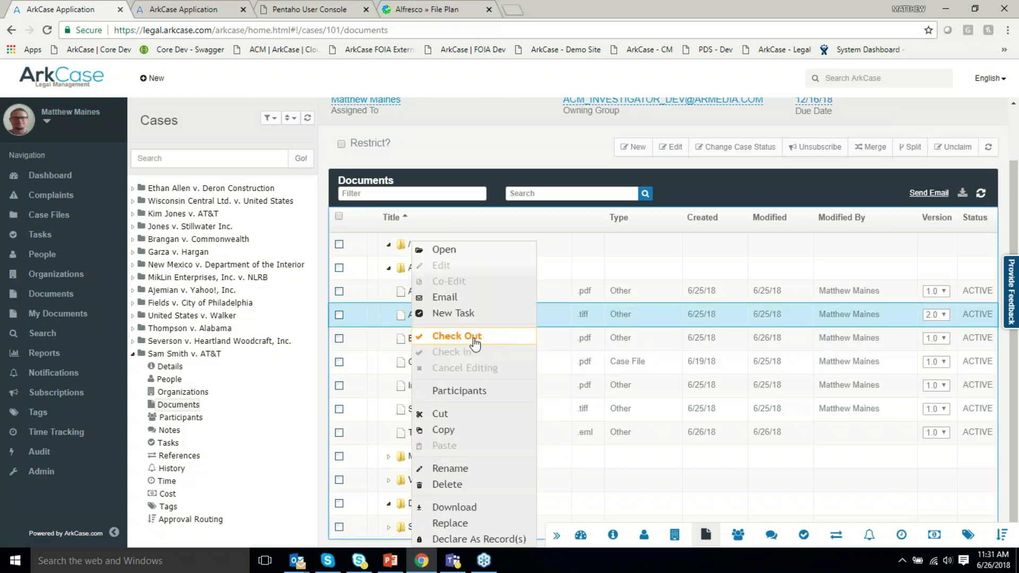
pyautogui.click(552, 229)
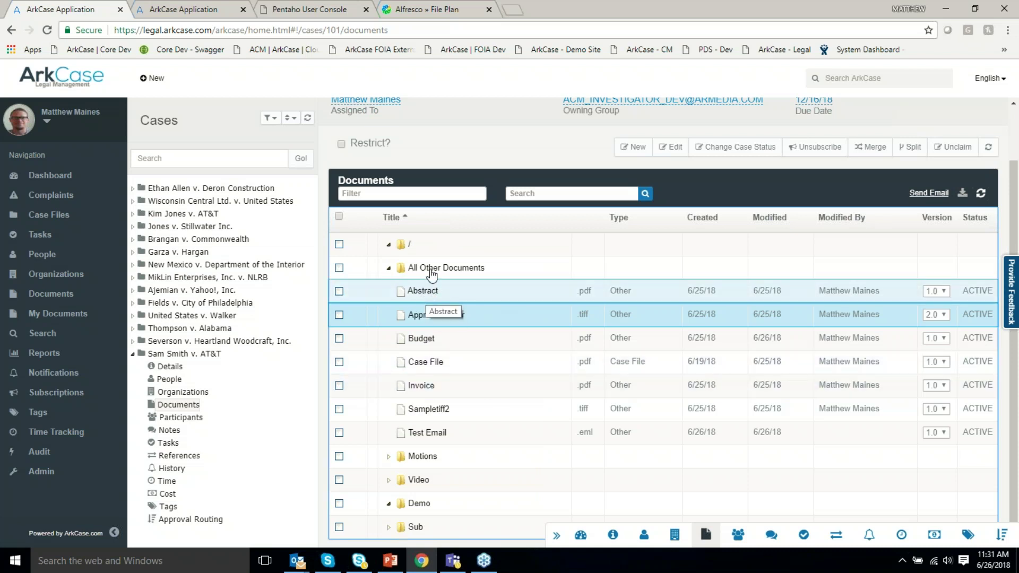
pyautogui.click(239, 15)
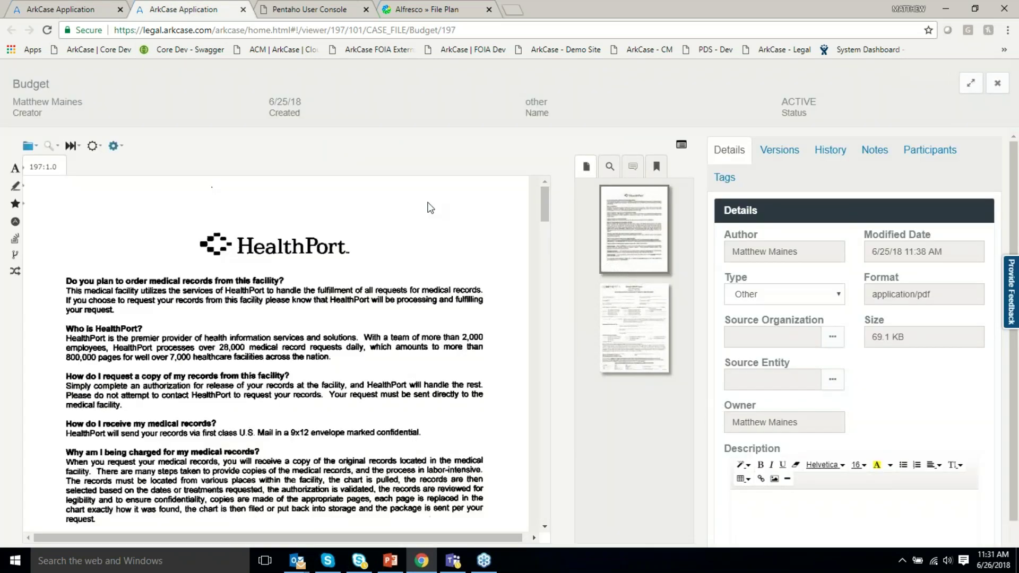
# Expand the Budget viewer to full width and place a Text annotation left of the HealthPort logo.
pyautogui.click(971, 85)
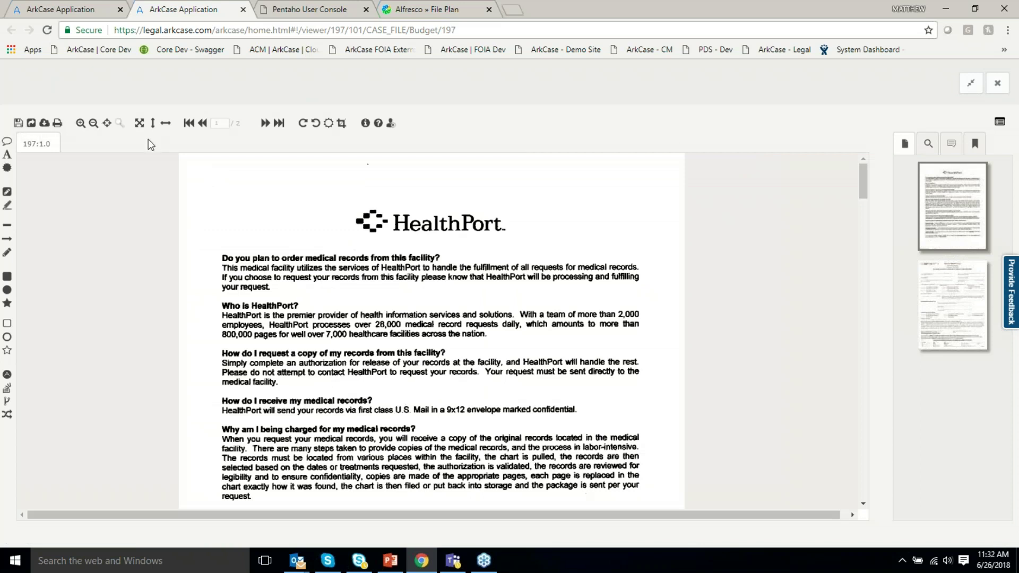
pyautogui.click(7, 167)
pyautogui.moveTo(213, 199); pyautogui.dragTo(291, 237)
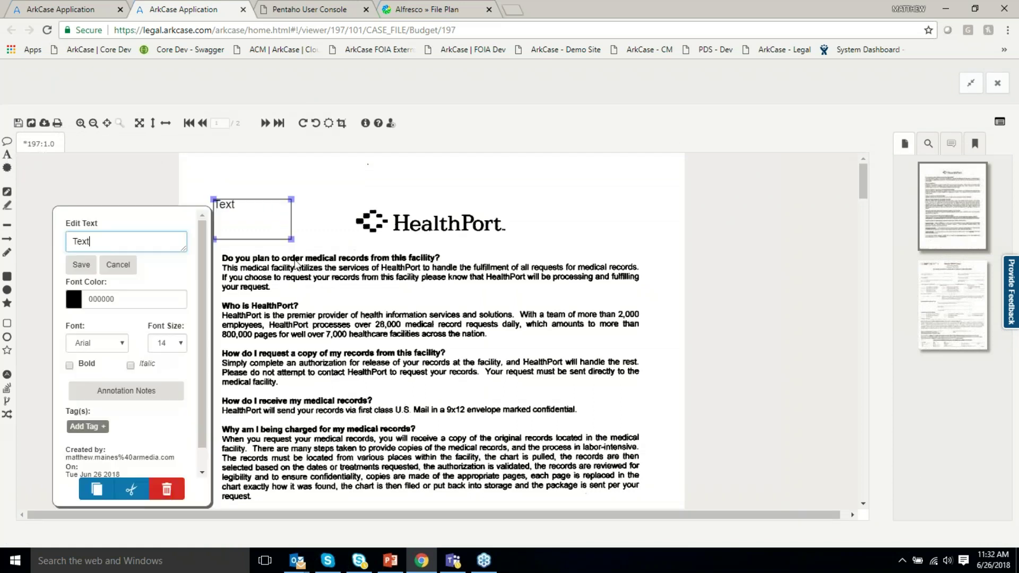
pyautogui.click(337, 300)
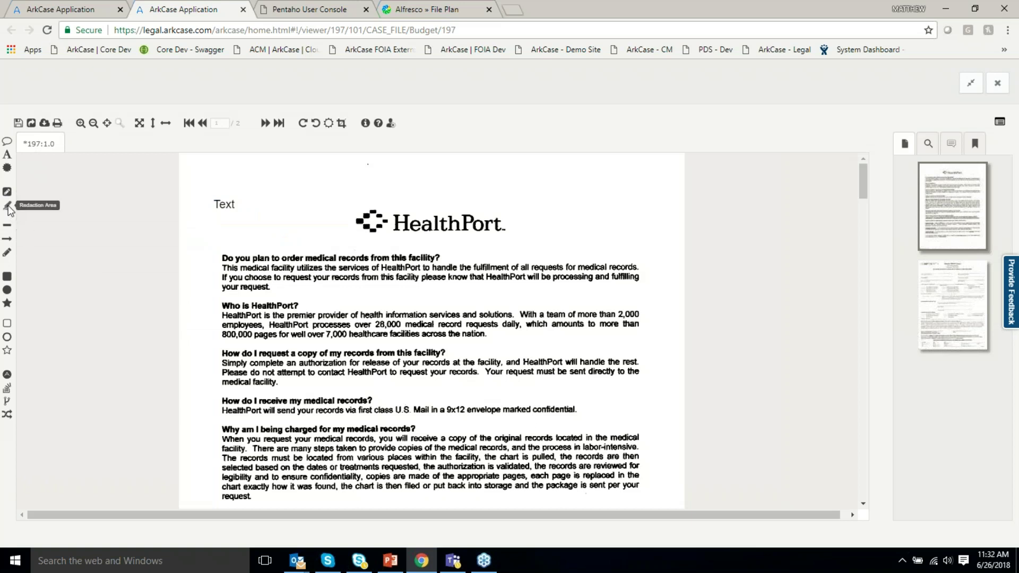
pyautogui.click(7, 168)
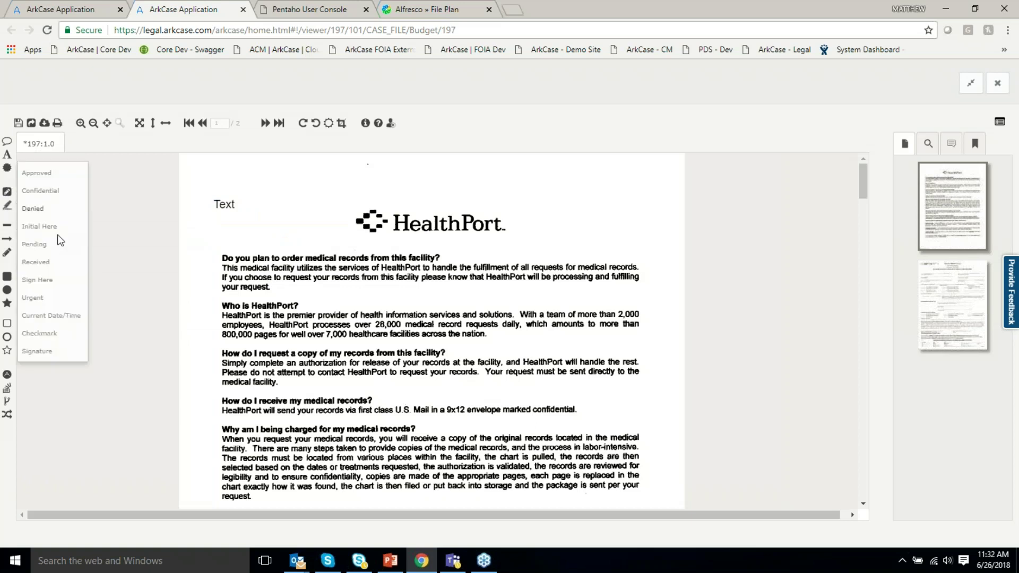
# Stamp three Signature copies to the right of the HealthPort logo.
pyautogui.click(37, 351)
pyautogui.click(584, 218)
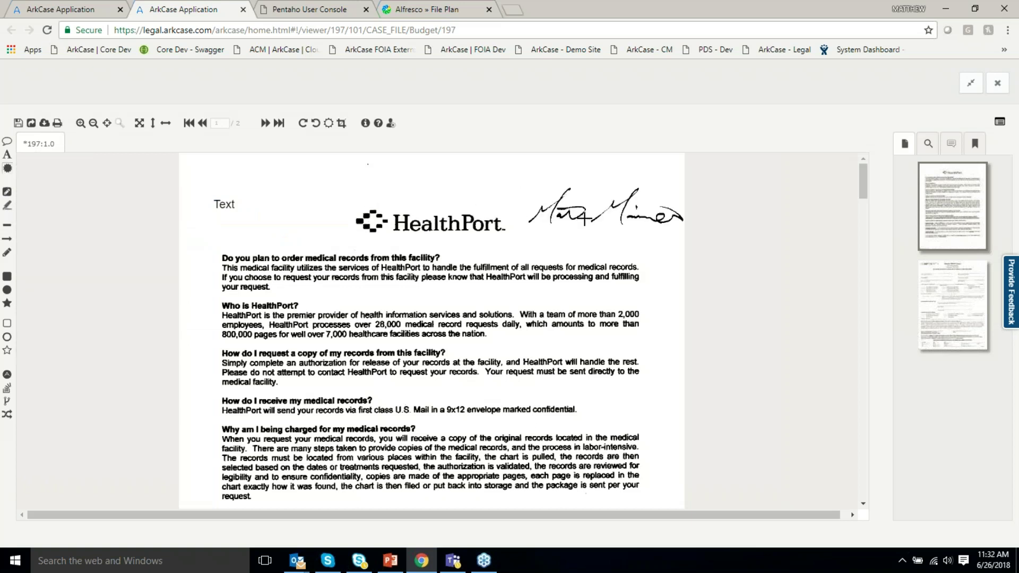
pyautogui.click(582, 220)
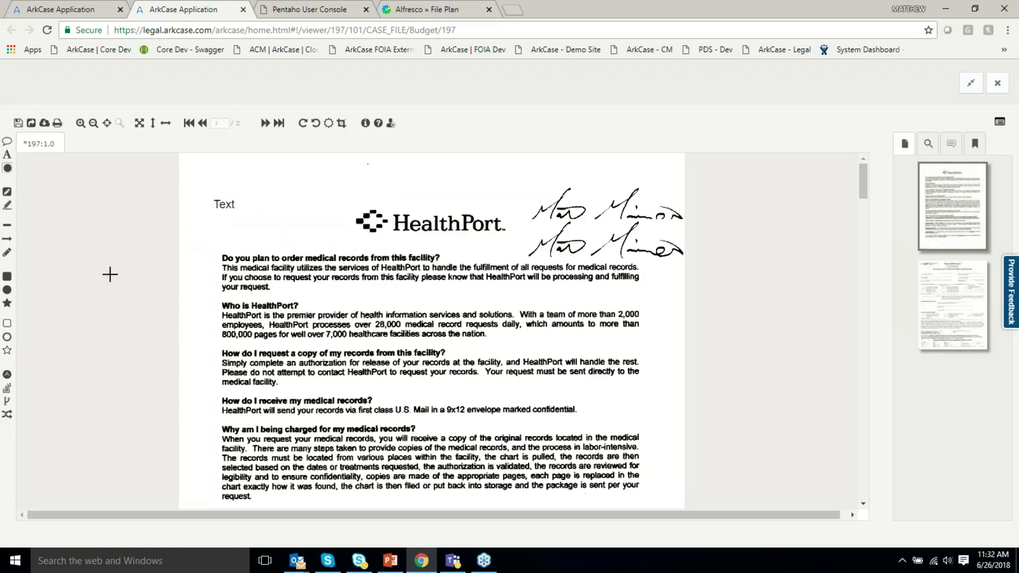
pyautogui.click(597, 249)
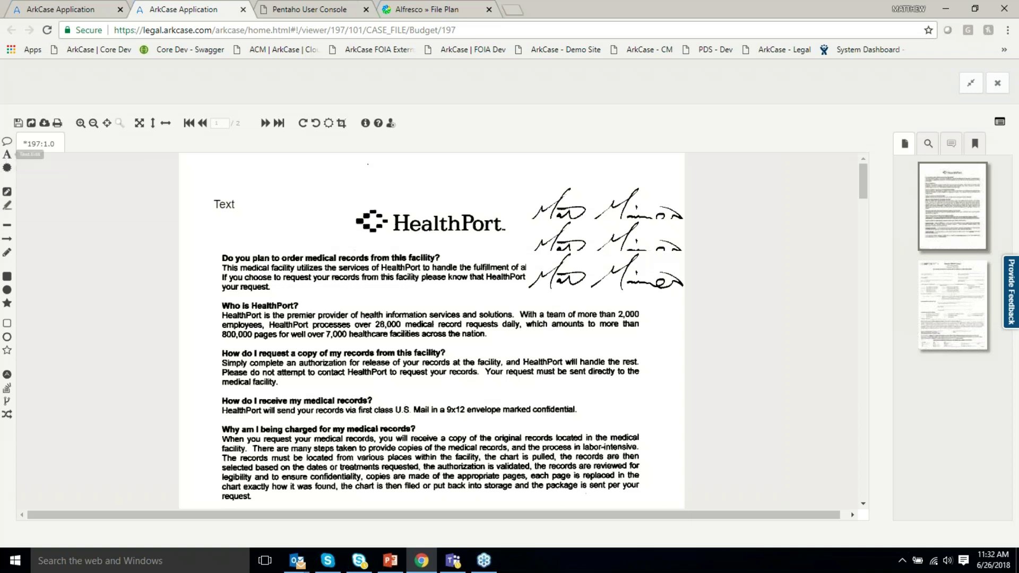
pyautogui.click(580, 267)
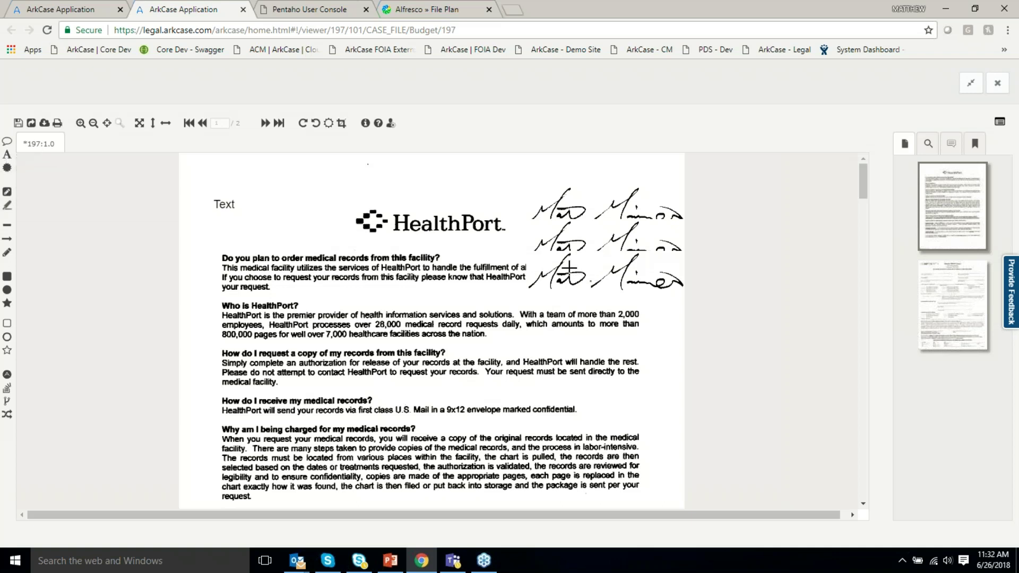
# Delete the two duplicate signatures via Annotation Notes and move the remaining one to the page's top right.
pyautogui.click(614, 281)
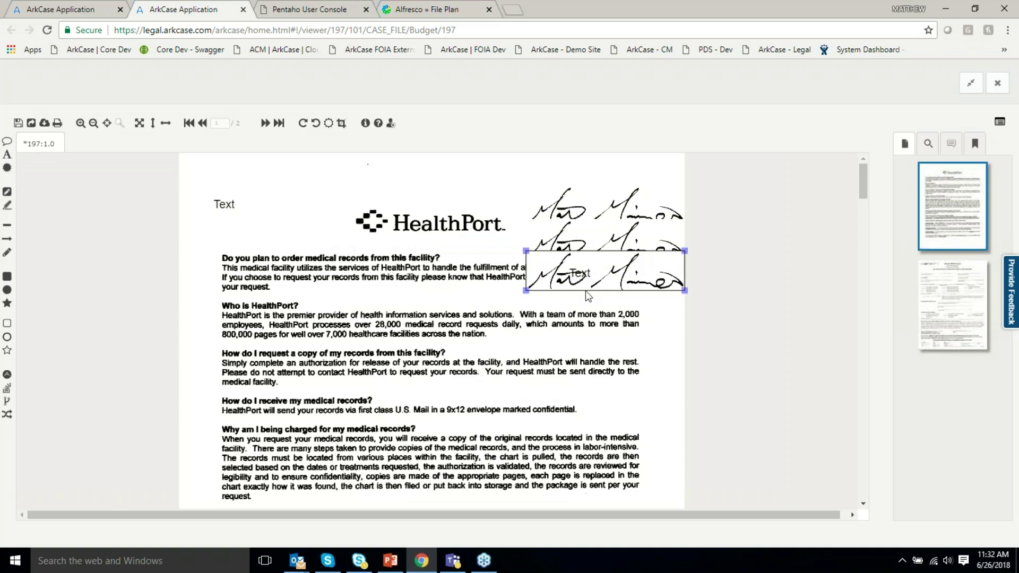
pyautogui.rightClick(586, 291)
pyautogui.click(491, 447)
pyautogui.click(617, 234)
pyautogui.click(572, 246)
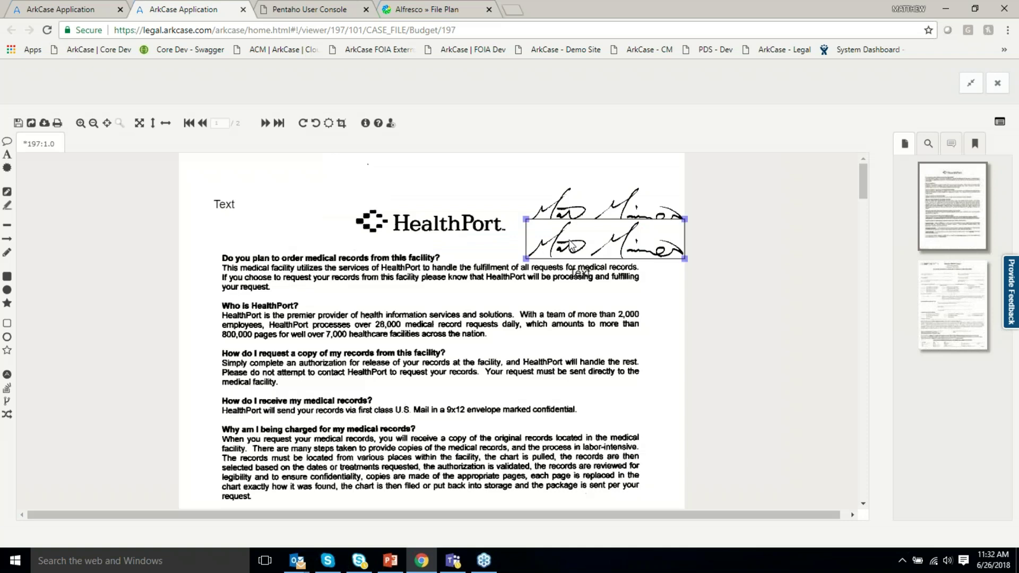
pyautogui.rightClick(572, 245)
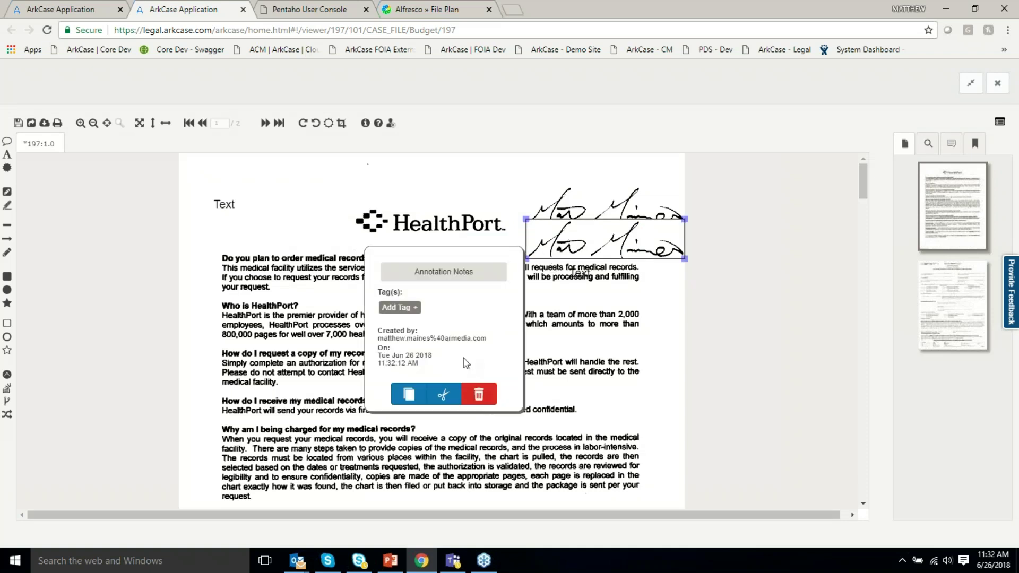
pyautogui.click(479, 393)
pyautogui.click(612, 236)
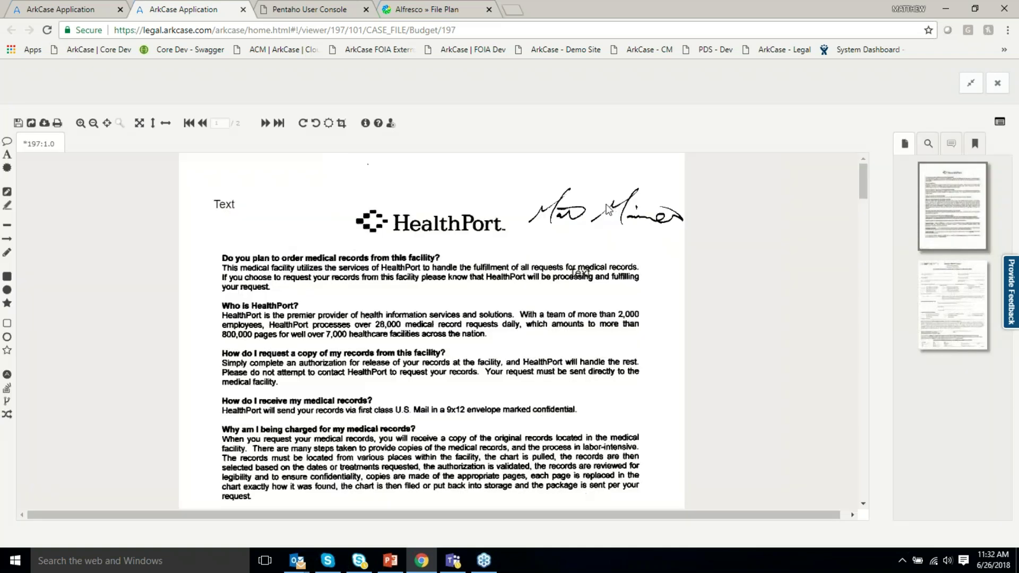
pyautogui.moveTo(609, 212)
pyautogui.mouseDown()
pyautogui.moveTo(524, 208)
pyautogui.moveTo(502, 293)
pyautogui.moveTo(558, 277)
pyautogui.moveTo(576, 182)
pyautogui.mouseUp()
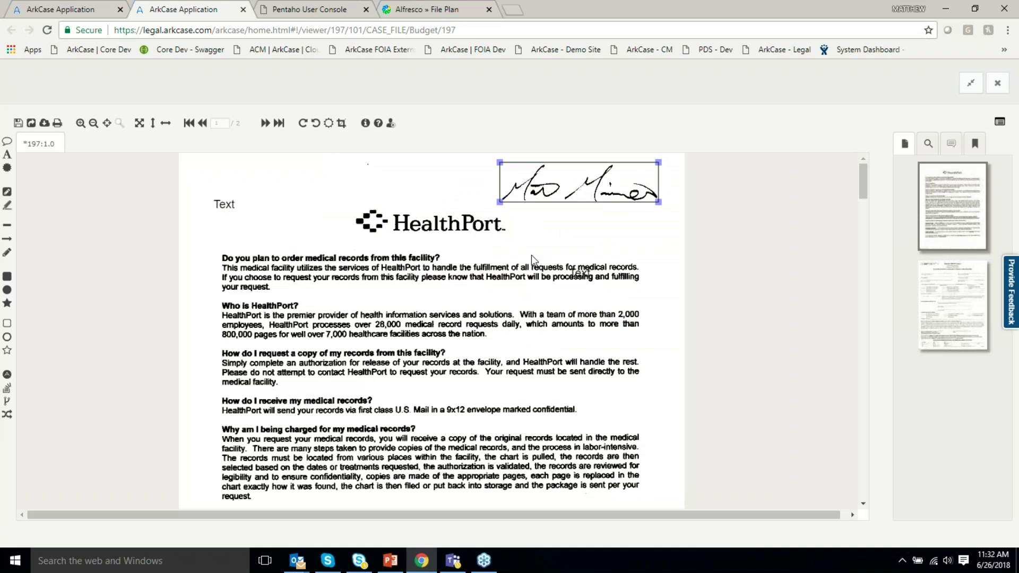
# Cover the first HealthPort paragraph with a grey highlight and save the annotated Budget document.
pyautogui.click(7, 205)
pyautogui.moveTo(218, 252); pyautogui.dragTo(656, 298)
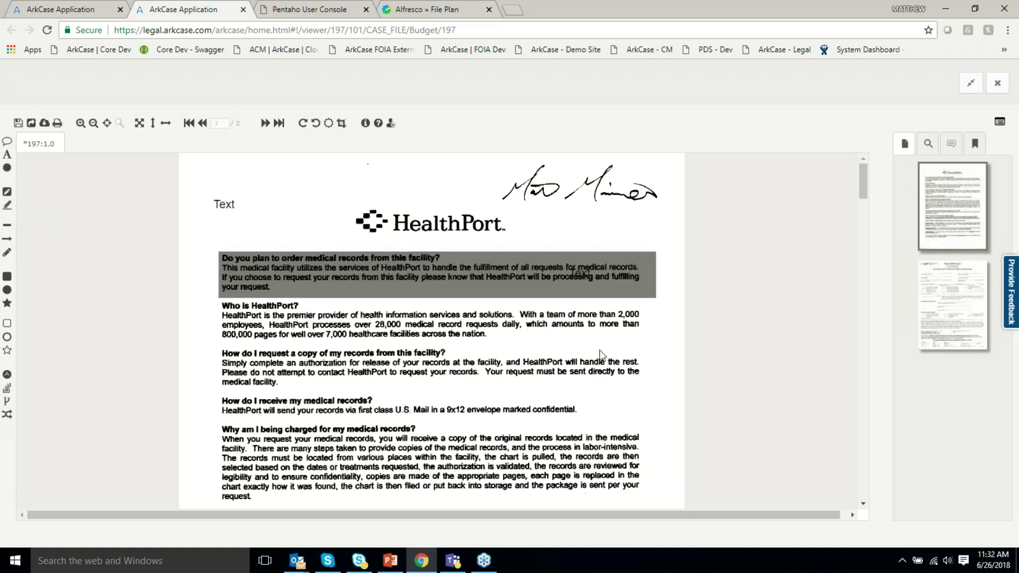
pyautogui.click(505, 289)
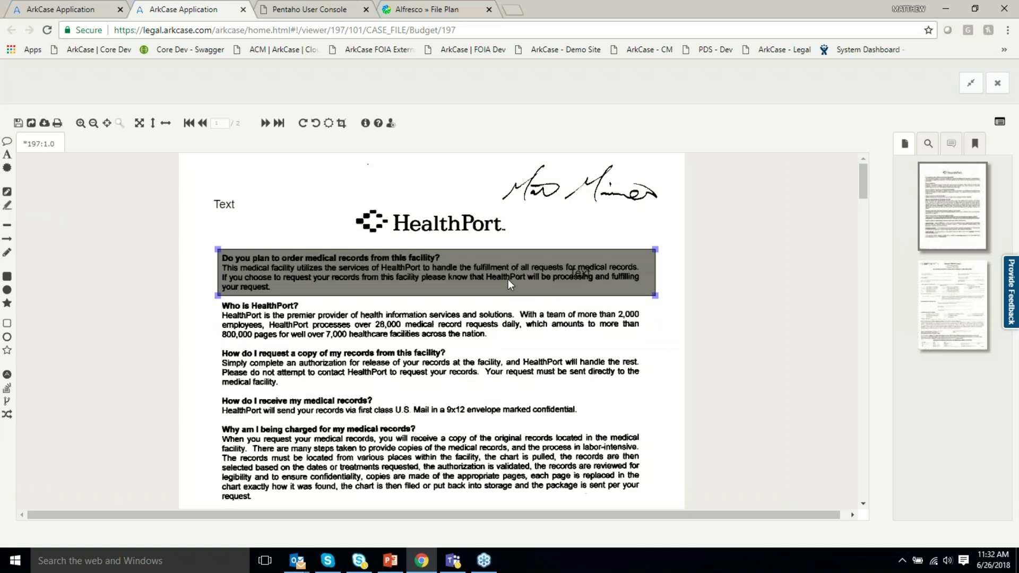
pyautogui.click(19, 126)
pyautogui.click(31, 122)
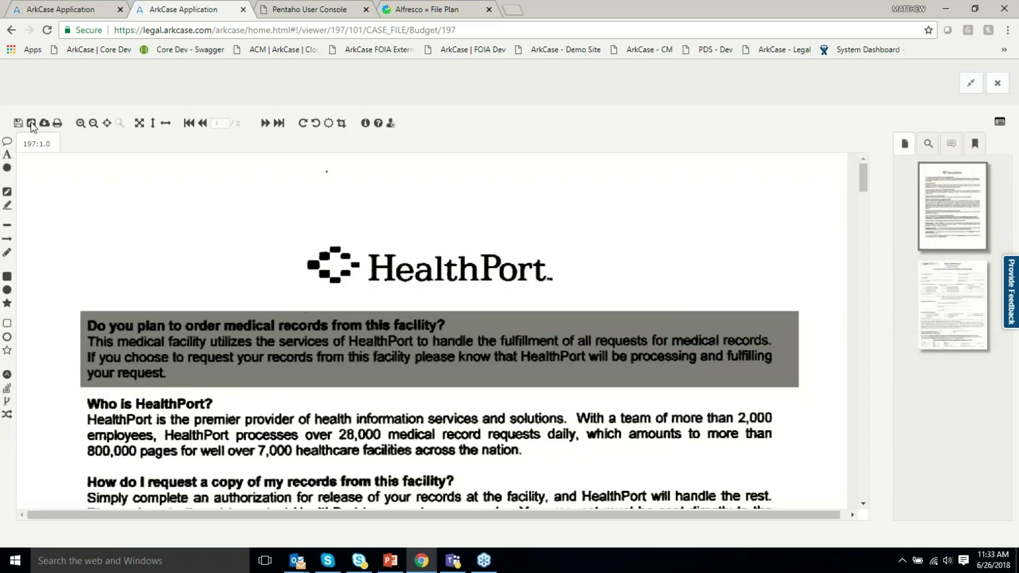
# Close the viewer, refresh the case documents, and confirm Budget is now at version 2.0.
pyautogui.click(243, 9)
pyautogui.click(980, 193)
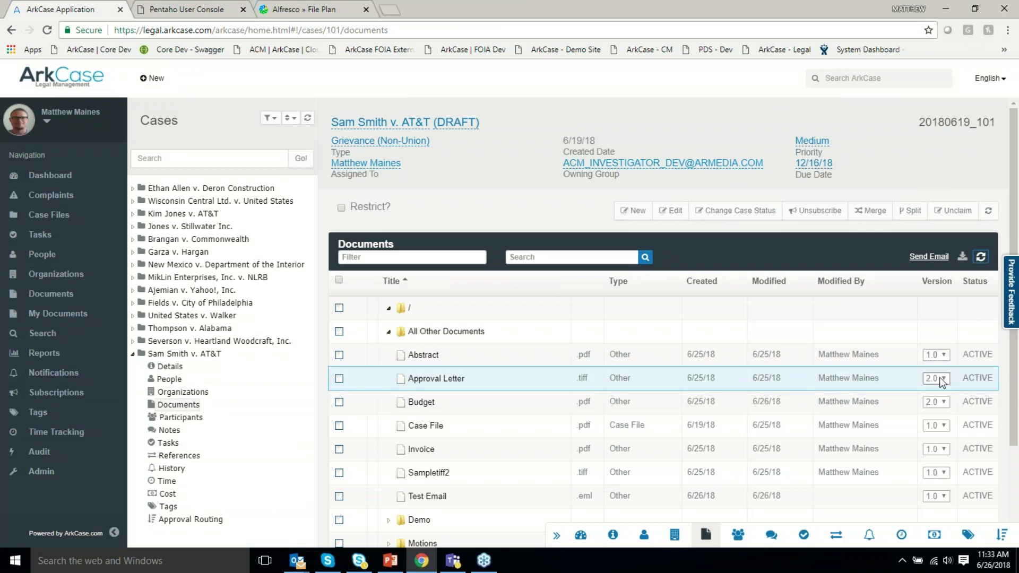
pyautogui.click(945, 401)
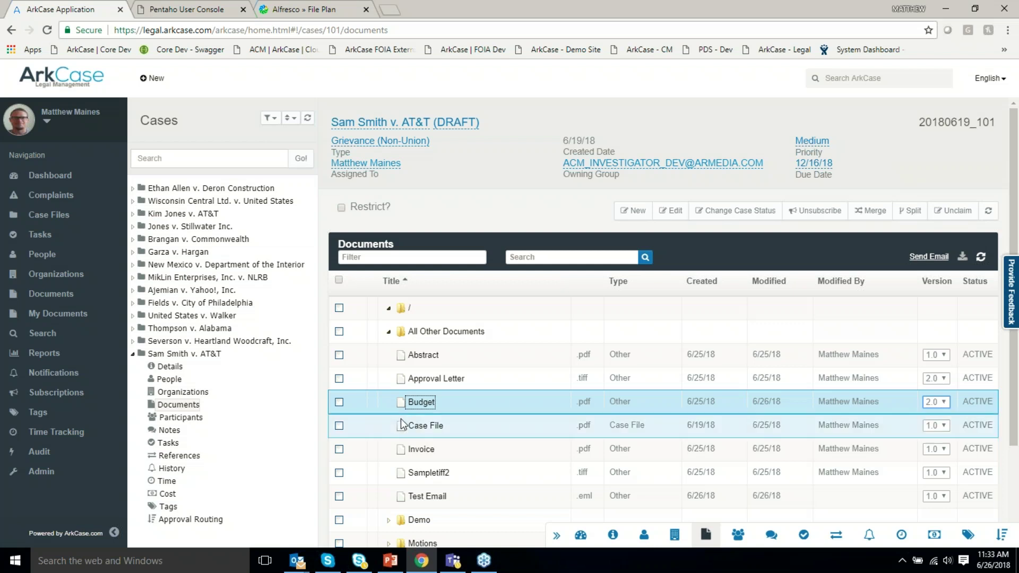
# Upload Authorization5 from Sample Docs-Vids\Generic Samples into All Other Documents as a Motion to Compel.
pyautogui.rightClick(414, 336)
pyautogui.moveTo(452, 359)
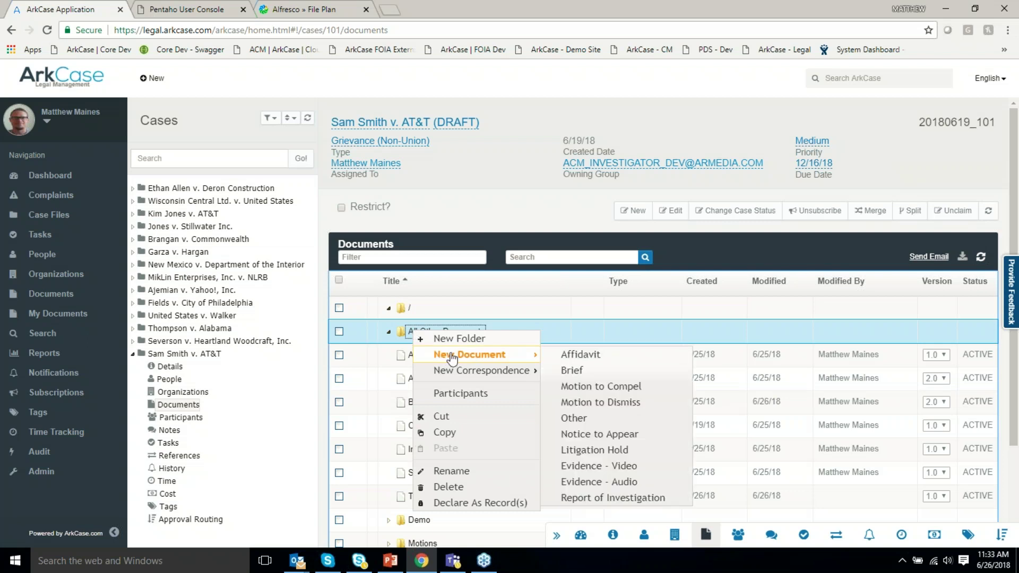
pyautogui.click(593, 391)
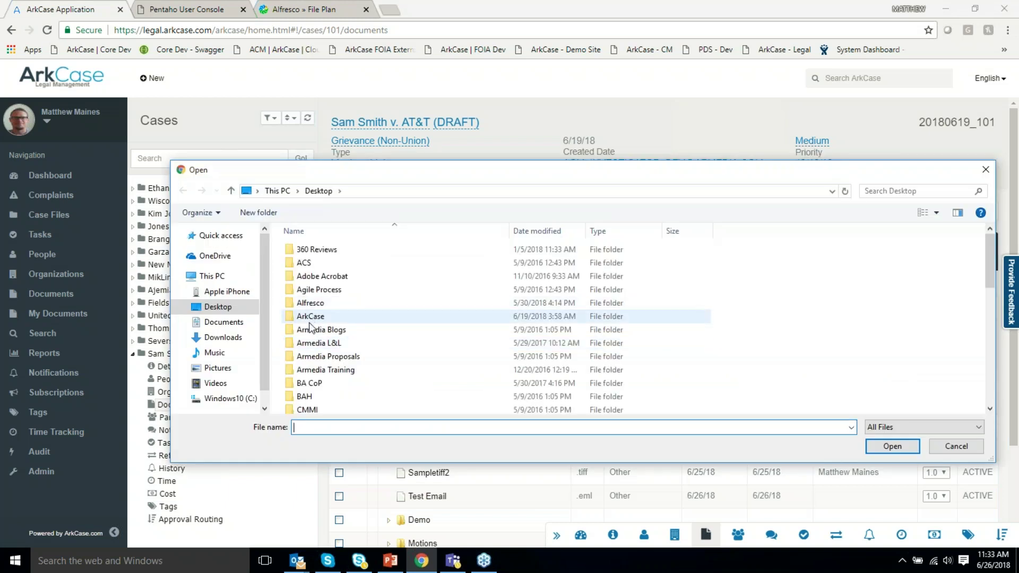
pyautogui.scroll(-10, 313, 329)
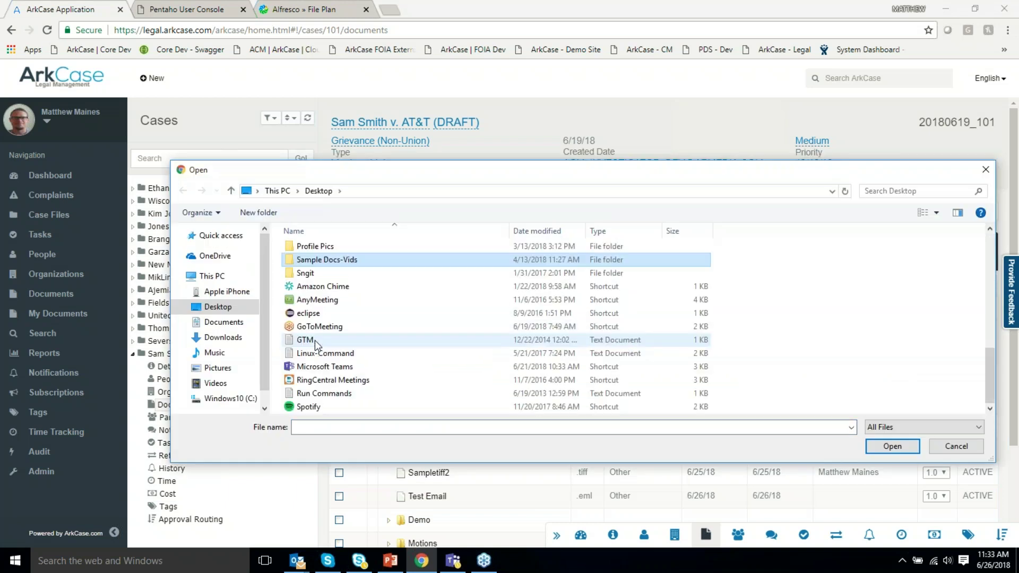
pyautogui.doubleClick(327, 260)
pyautogui.doubleClick(330, 262)
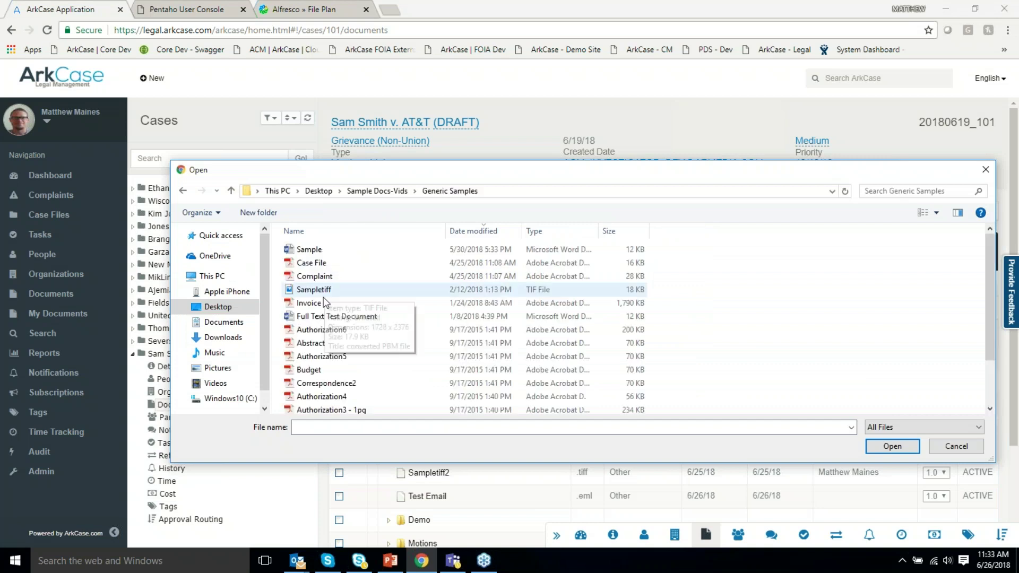
pyautogui.click(321, 359)
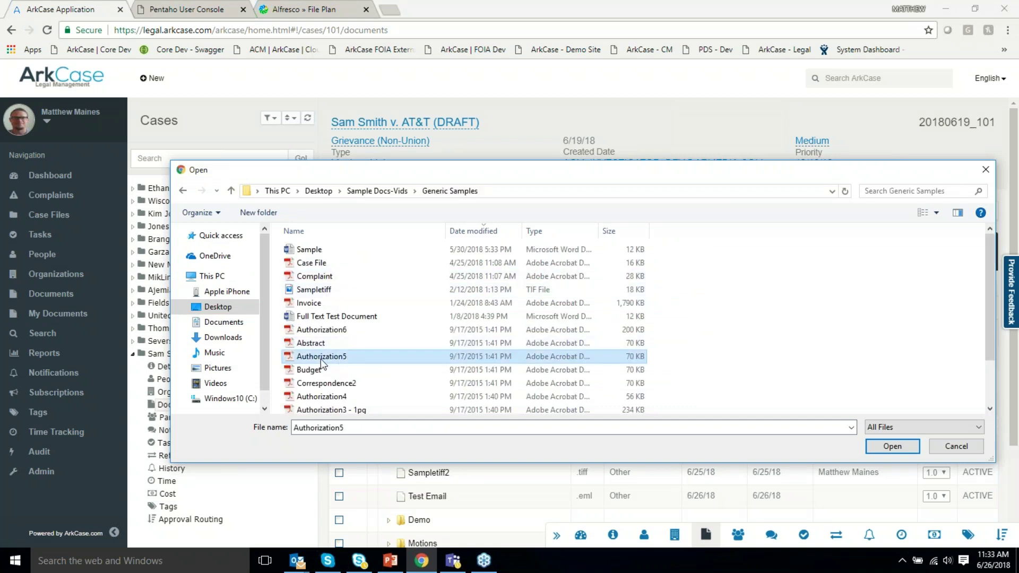
pyautogui.doubleClick(320, 359)
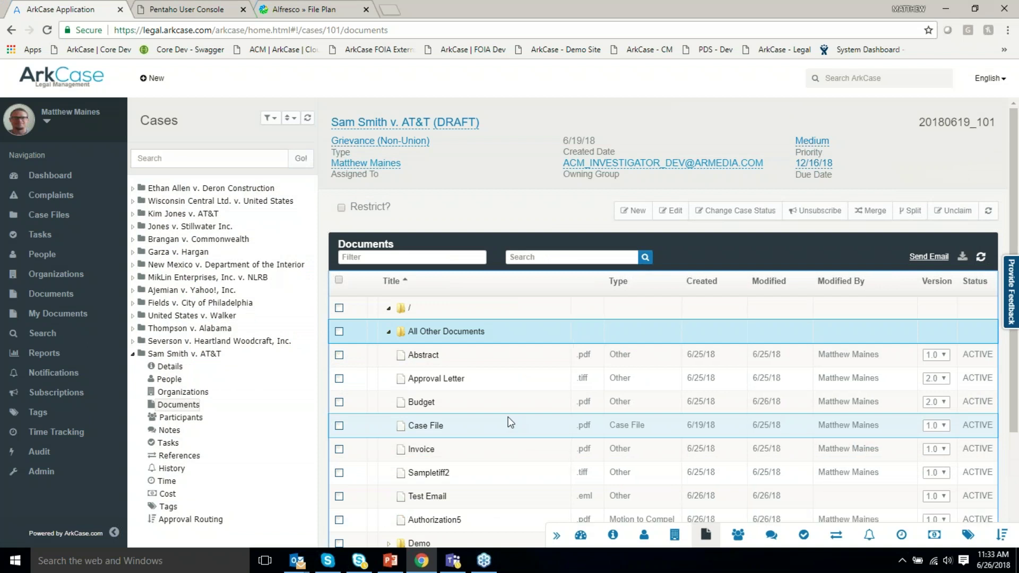
pyautogui.scroll(-1, 530, 435)
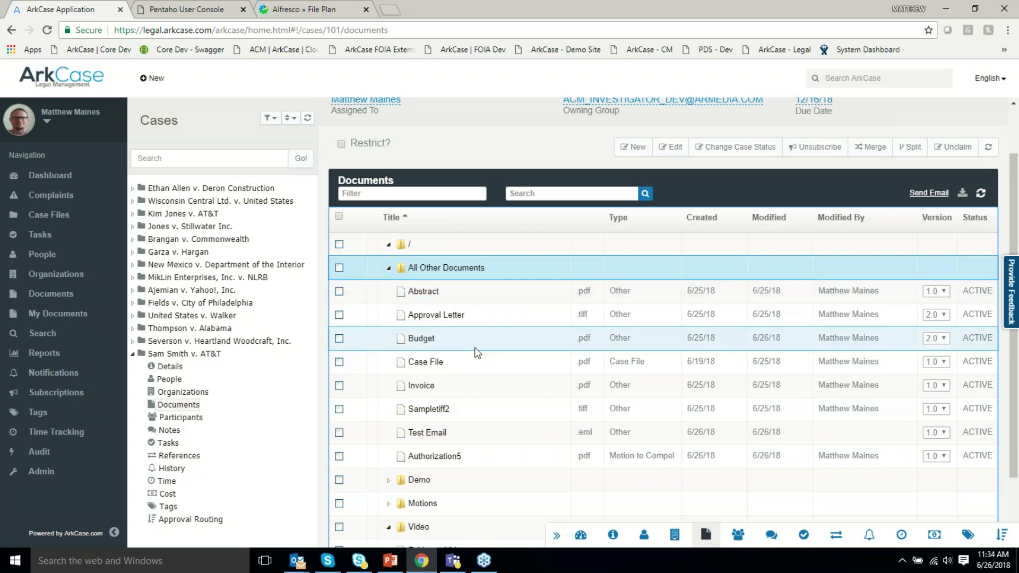
# Expand the Motions folder and generate a Motion to Dismiss correspondence in it at version 1.0.
pyautogui.scroll(-1, 476, 349)
pyautogui.doubleClick(419, 441)
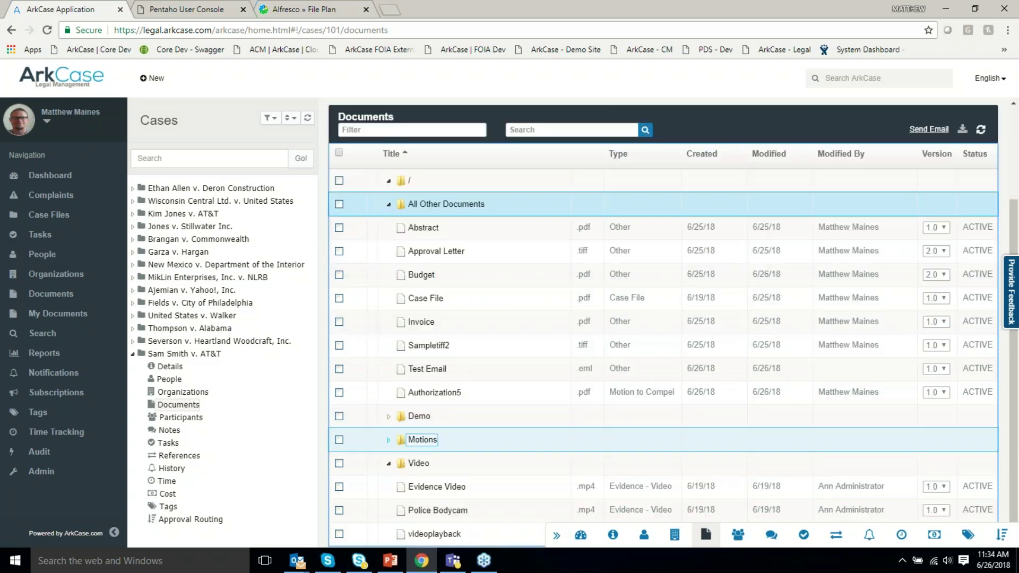
pyautogui.rightClick(422, 442)
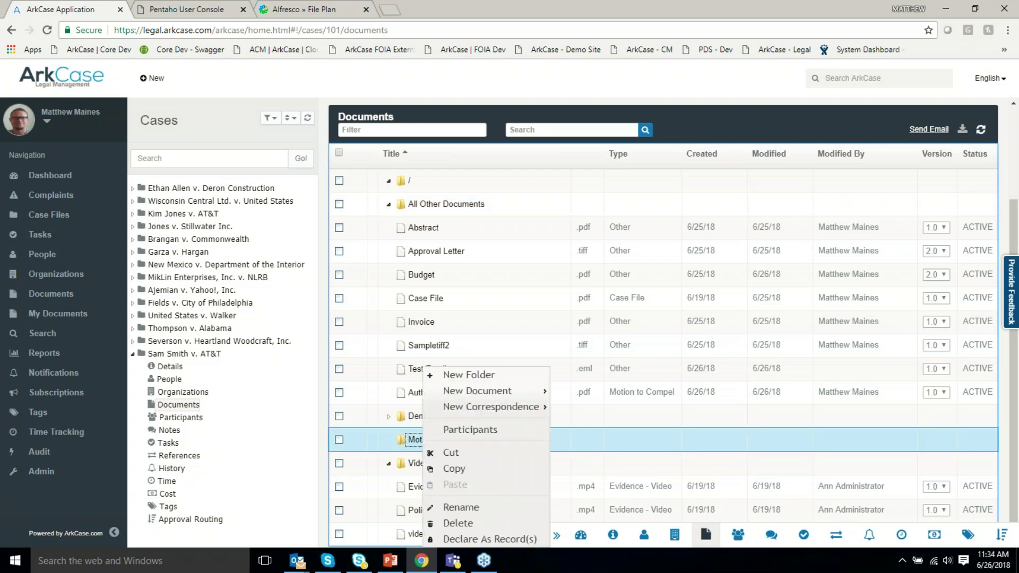
pyautogui.moveTo(507, 408)
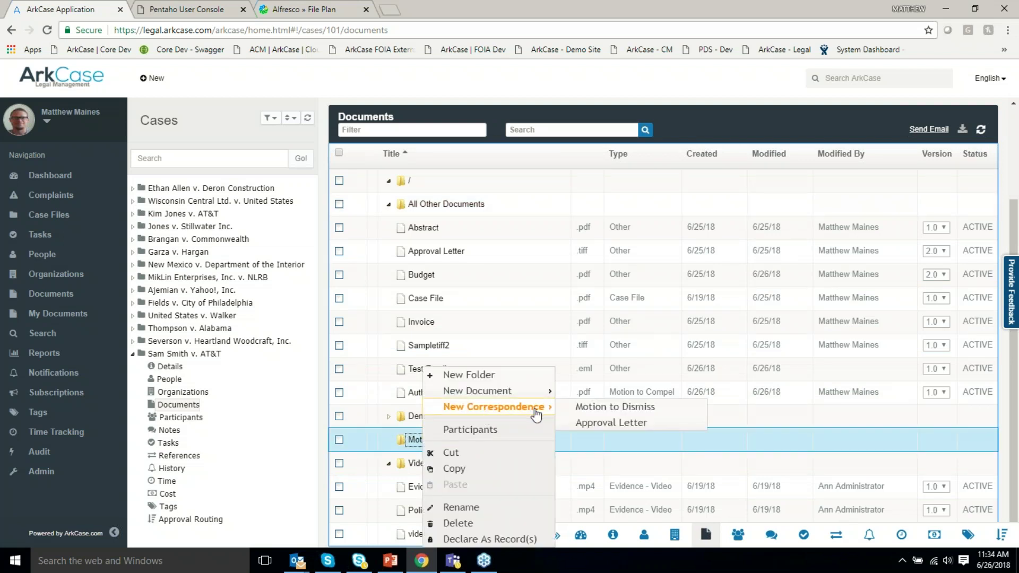
pyautogui.click(606, 408)
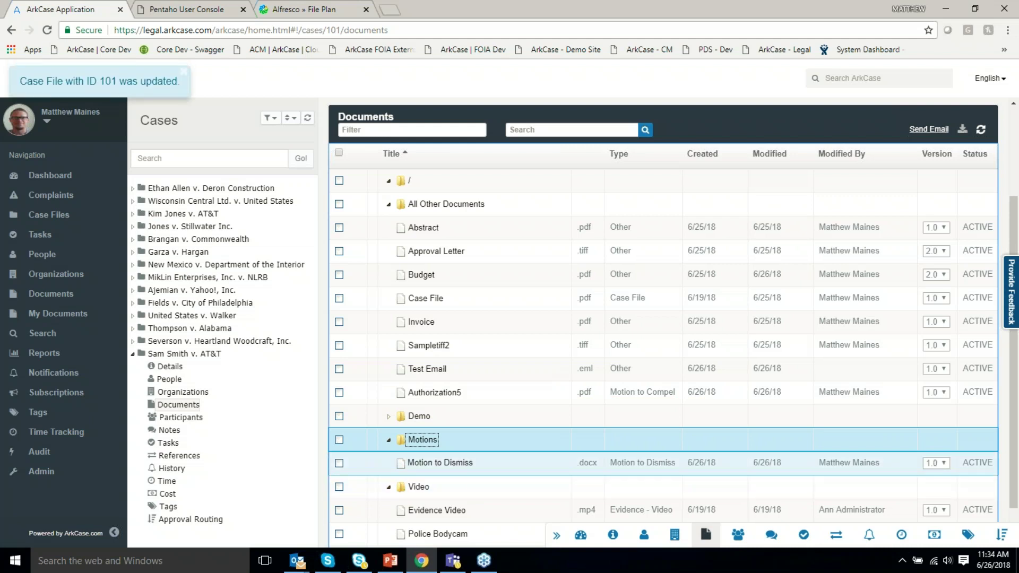
pyautogui.rightClick(458, 463)
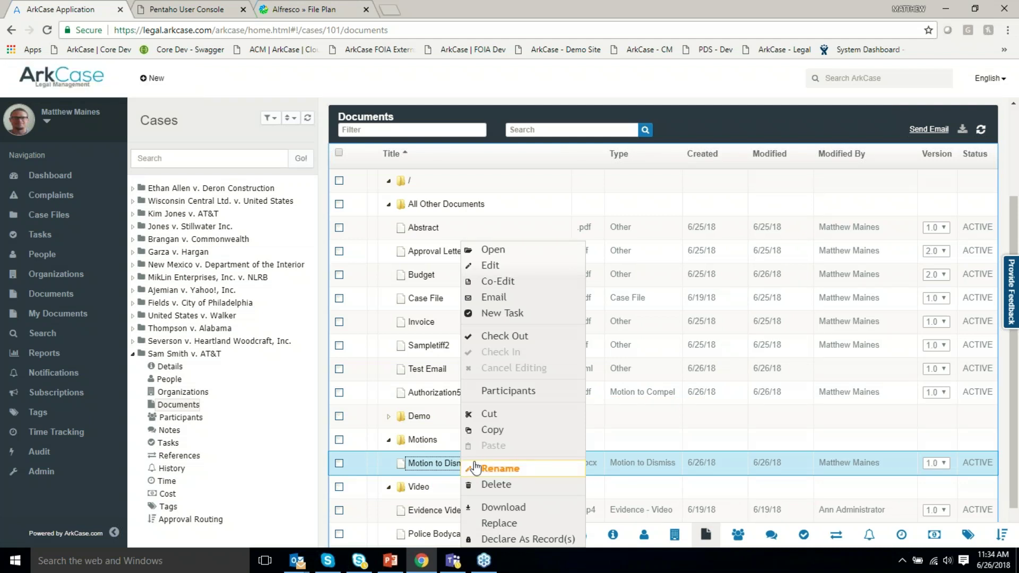
# Download the generated Motion to Dismiss and open it in Word, scrolling through its pages.
pyautogui.click(520, 508)
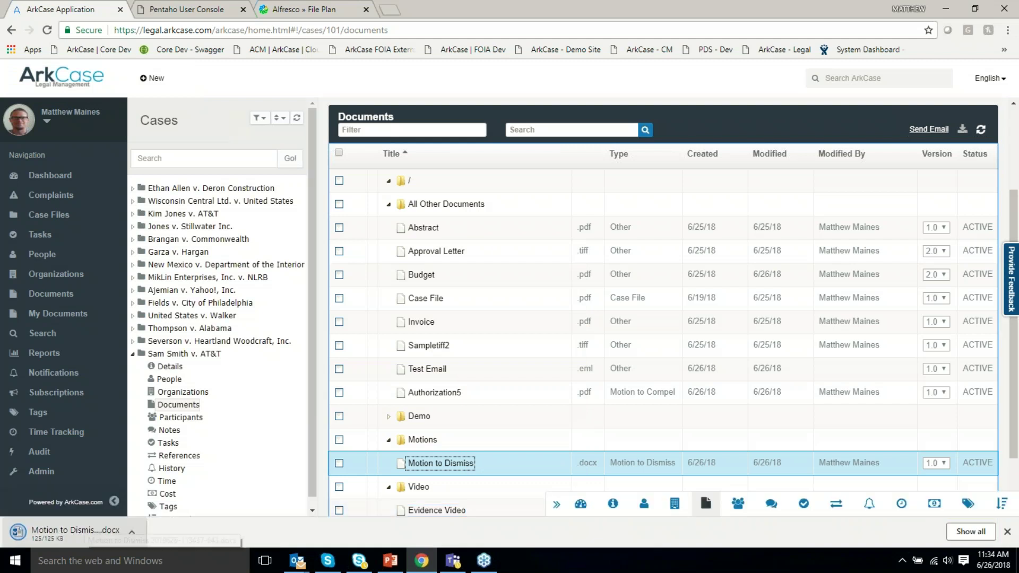
pyautogui.click(91, 537)
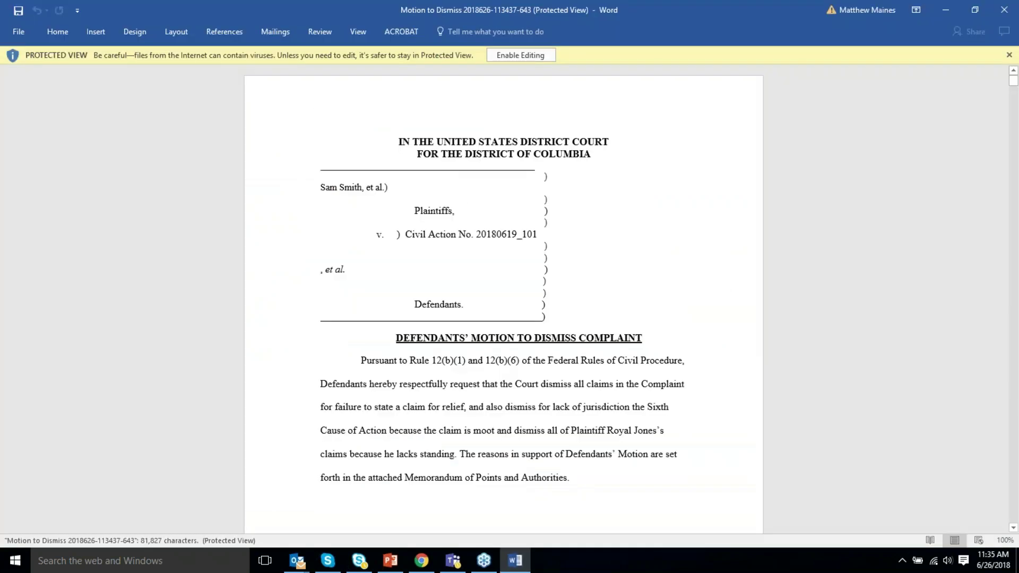
pyautogui.scroll(-3, 432, 281)
pyautogui.scroll(-7, 503, 297)
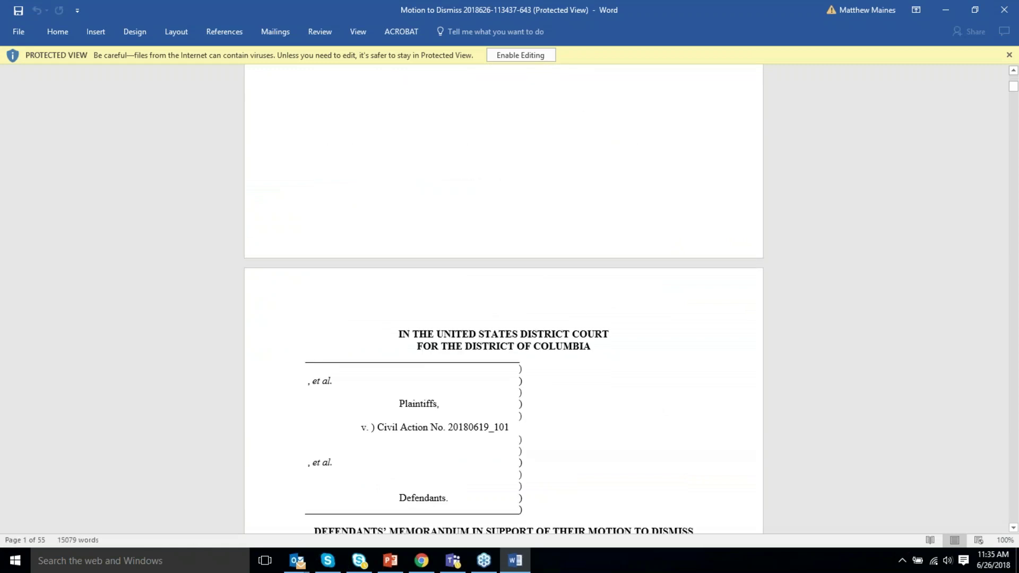
pyautogui.scroll(-6, 503, 297)
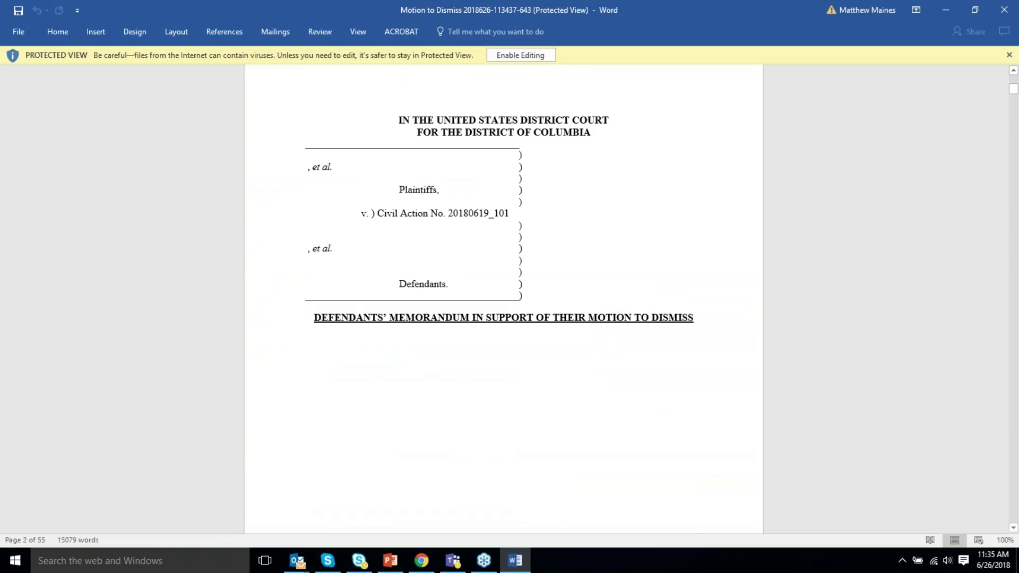
pyautogui.scroll(-7, 452, 294)
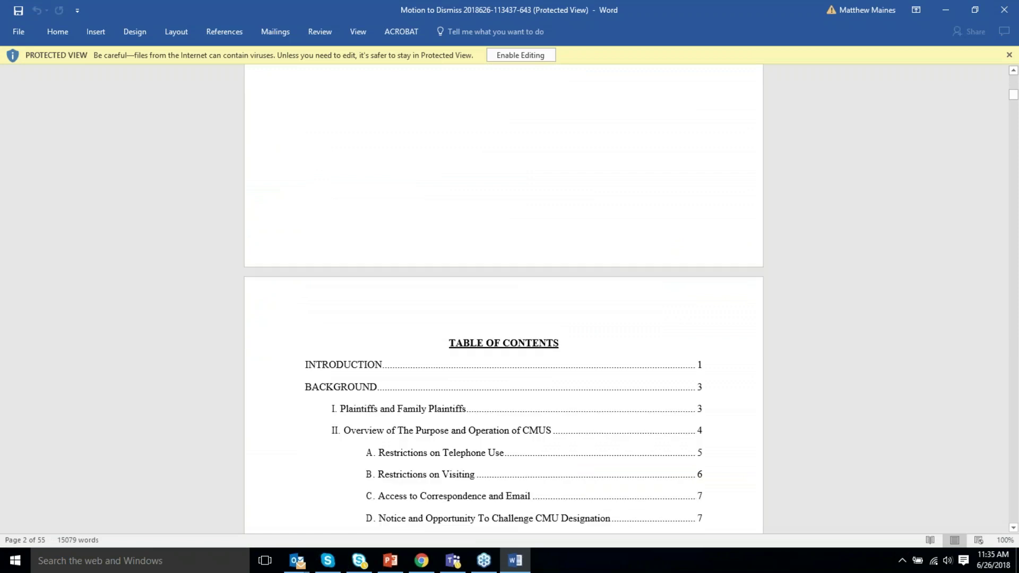
pyautogui.scroll(20, 452, 295)
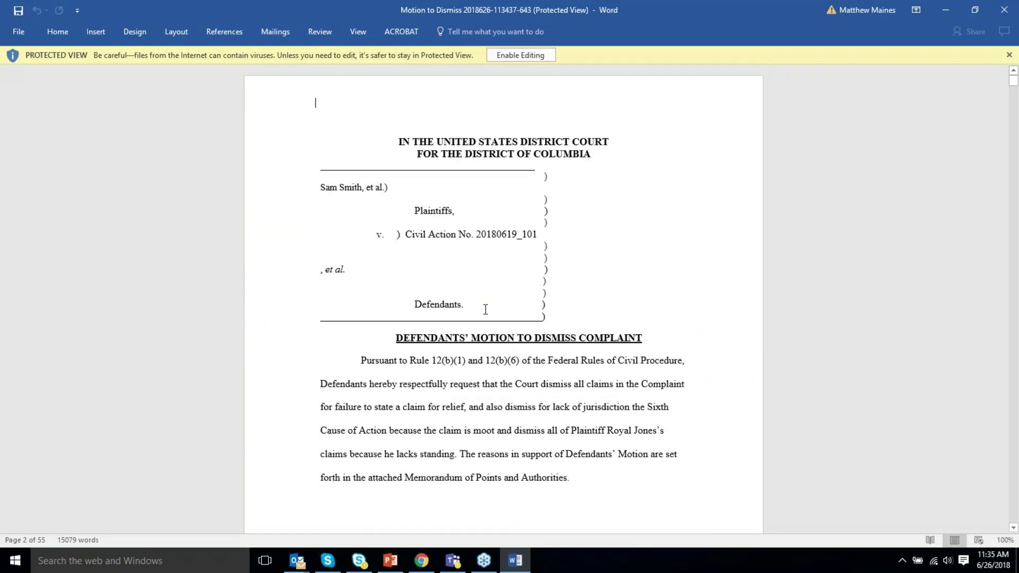
# Select the plaintiff's name and civil action number 20180619_101 in the caption, then close Word.
pyautogui.moveTo(321, 186); pyautogui.dragTo(359, 185)
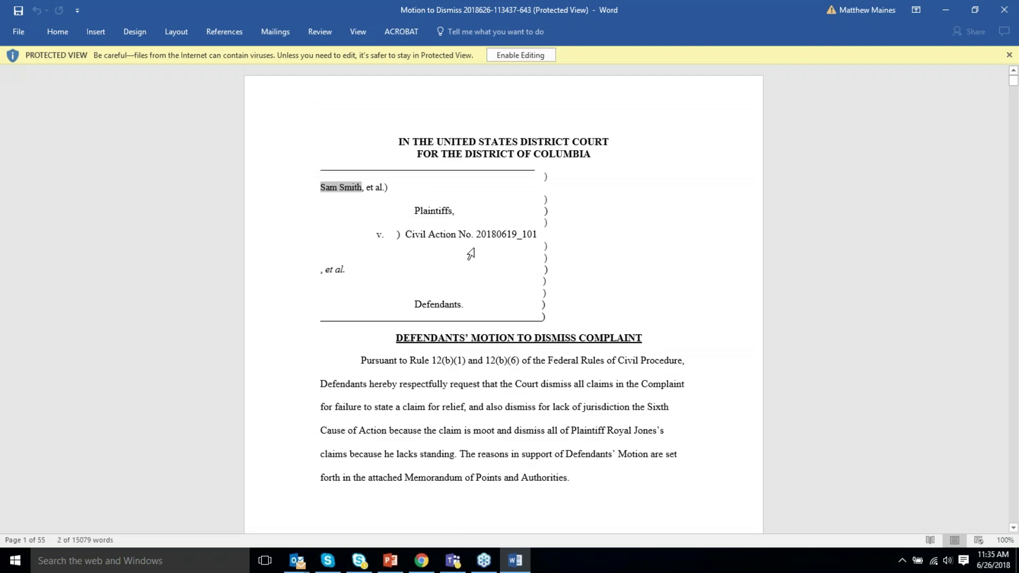
pyautogui.moveTo(479, 235); pyautogui.dragTo(542, 249)
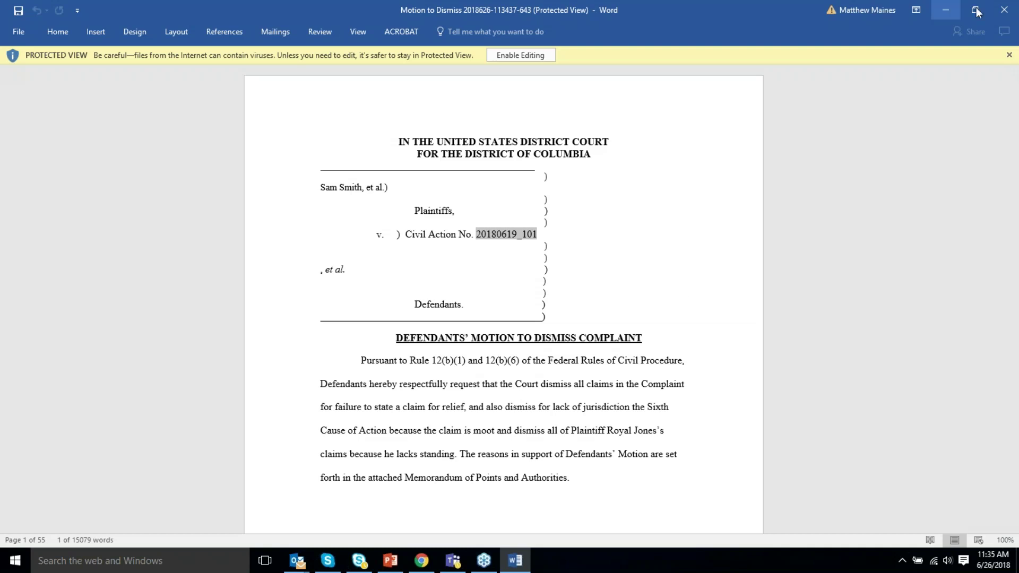
pyautogui.click(1004, 12)
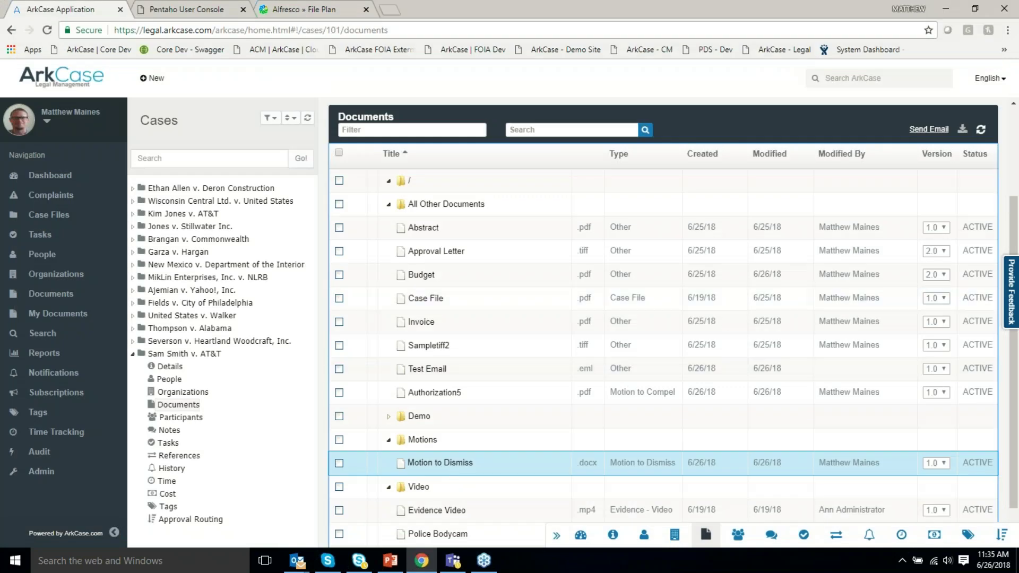
# Open the Motion to Dismiss for editing from ArkCase, launching it in Word as 234.docx.
pyautogui.rightClick(451, 472)
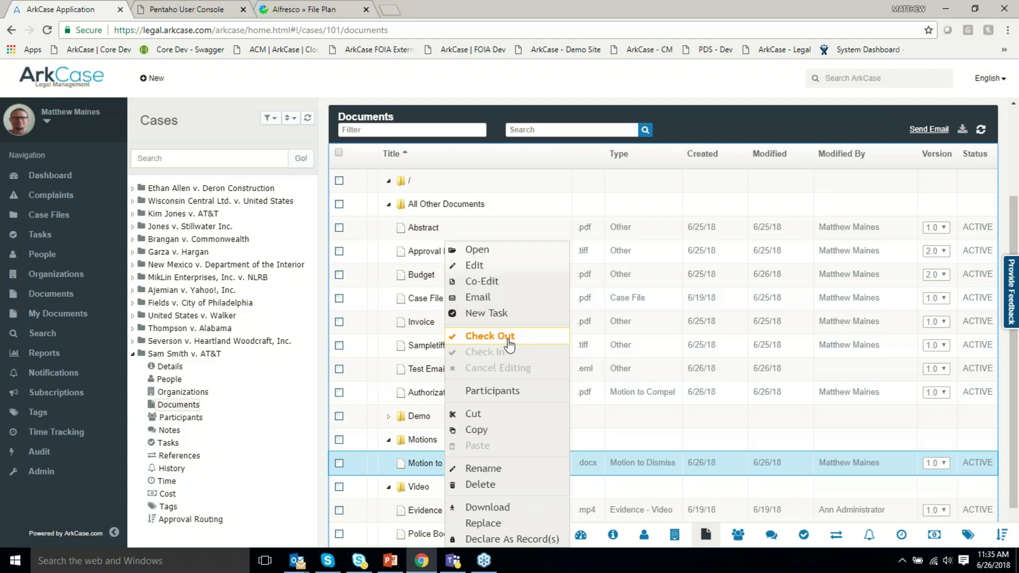
pyautogui.click(479, 272)
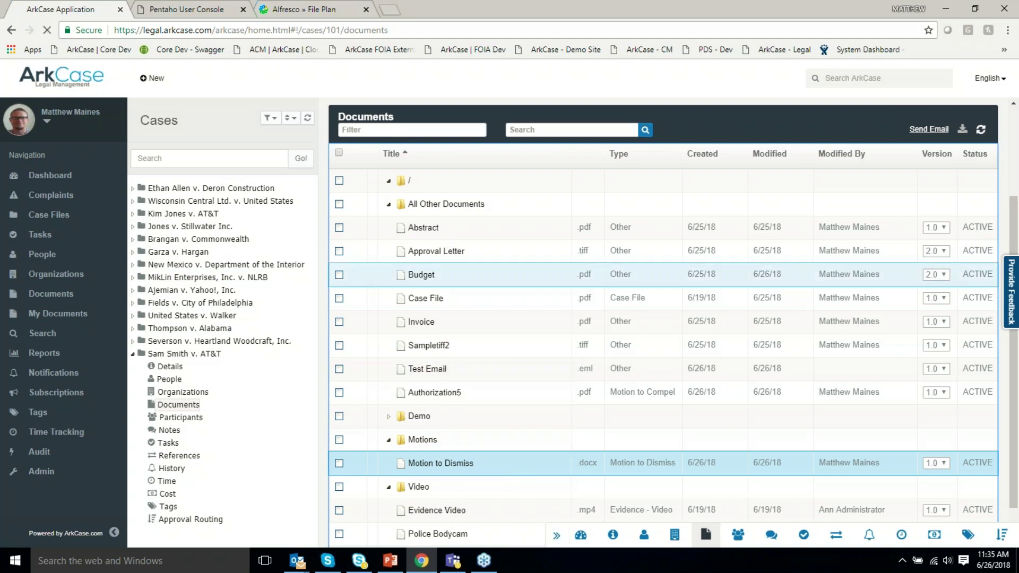
pyautogui.click(557, 103)
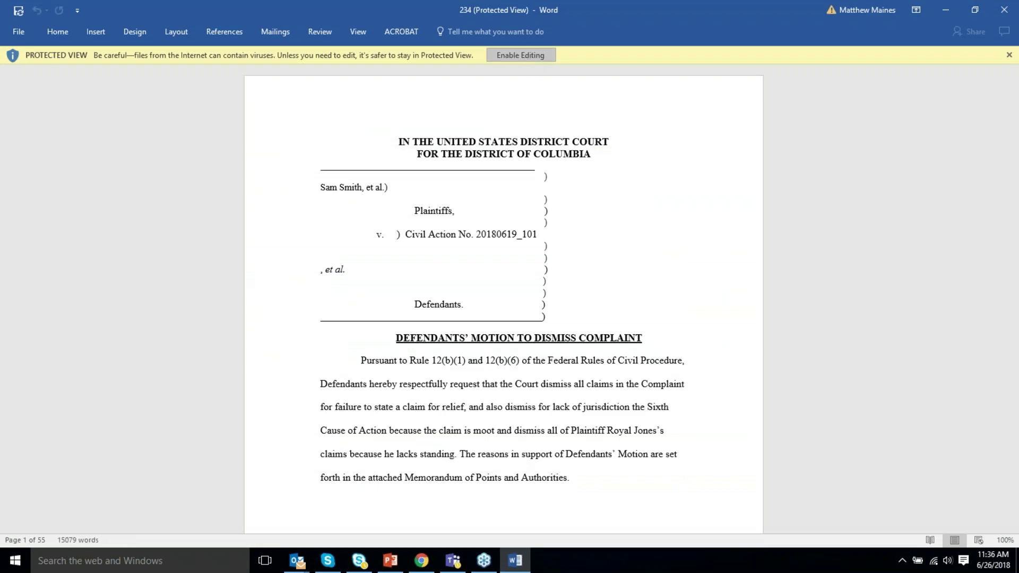
# Enable editing on the motion and turn on Track Changes.
pyautogui.click(504, 55)
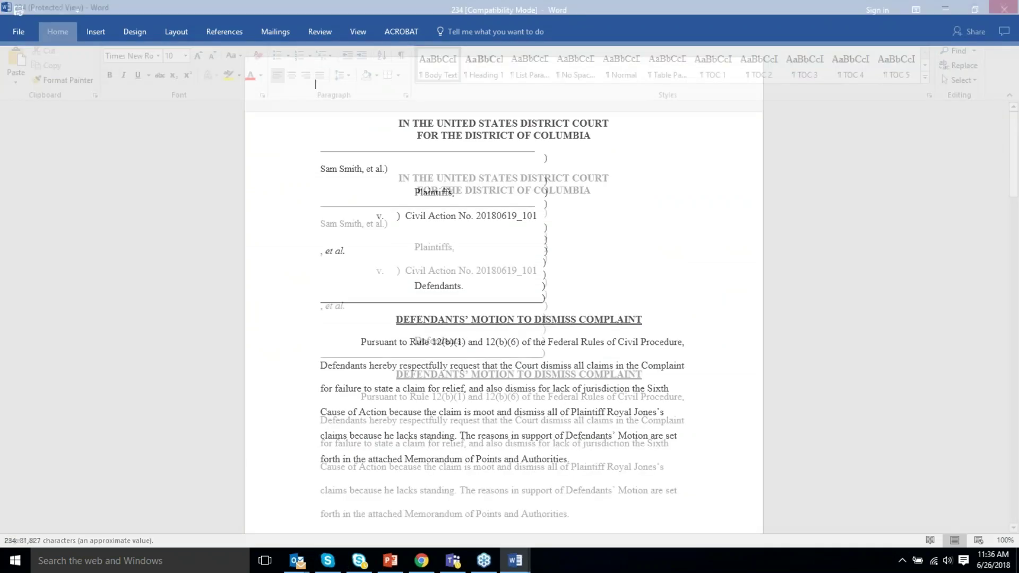
pyautogui.click(319, 31)
pyautogui.click(424, 80)
pyautogui.click(441, 98)
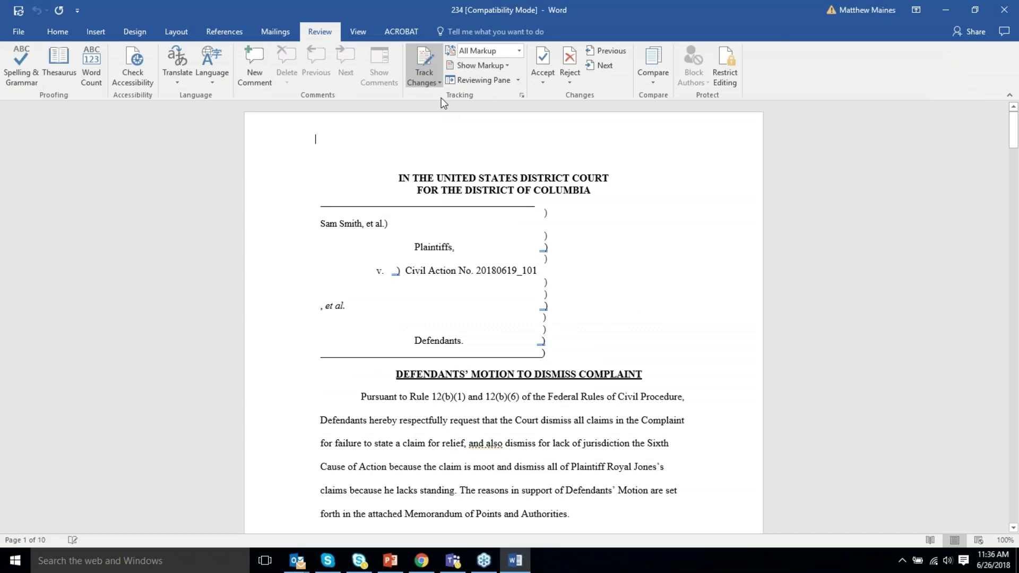
# Insert AT&T before ', et al.' and add an indented 'New Section.' line after Authorities.
pyautogui.click(319, 306)
pyautogui.write('AT&T')
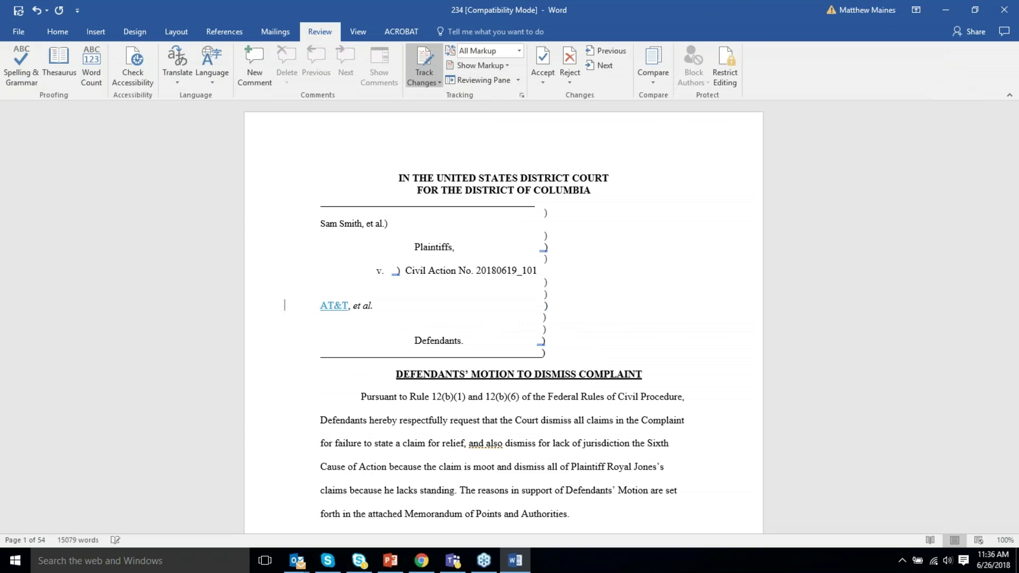
pyautogui.scroll(-3, 557, 382)
pyautogui.click(594, 360)
pyautogui.press('Return')
pyautogui.press('Return')
pyautogui.press('Return')
pyautogui.press('Tab')
pyautogui.write('New S')
pyautogui.write('ion.')
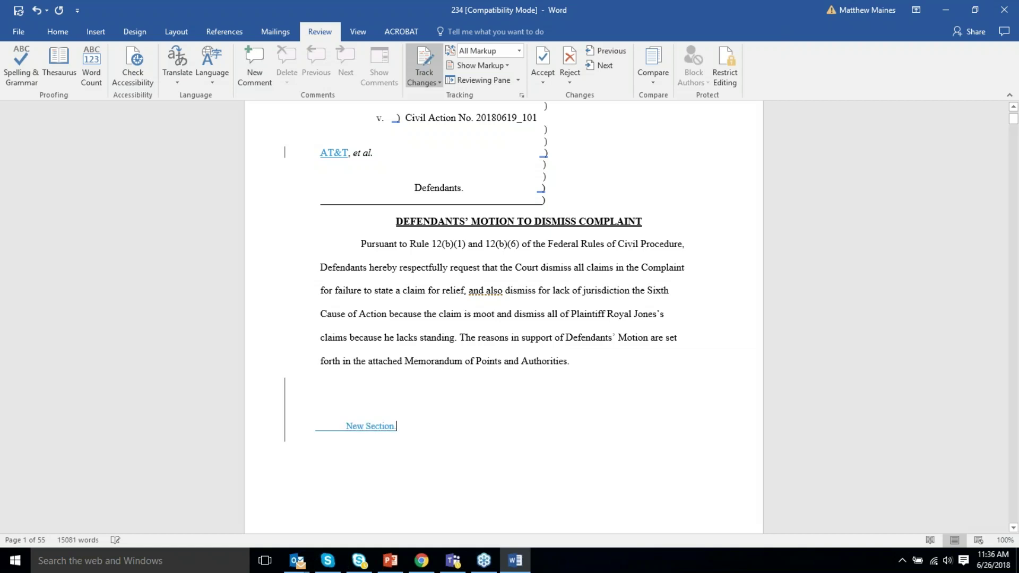
# Save the tracked edits back to the server and close Word.
pyautogui.scroll(-3, 504, 315)
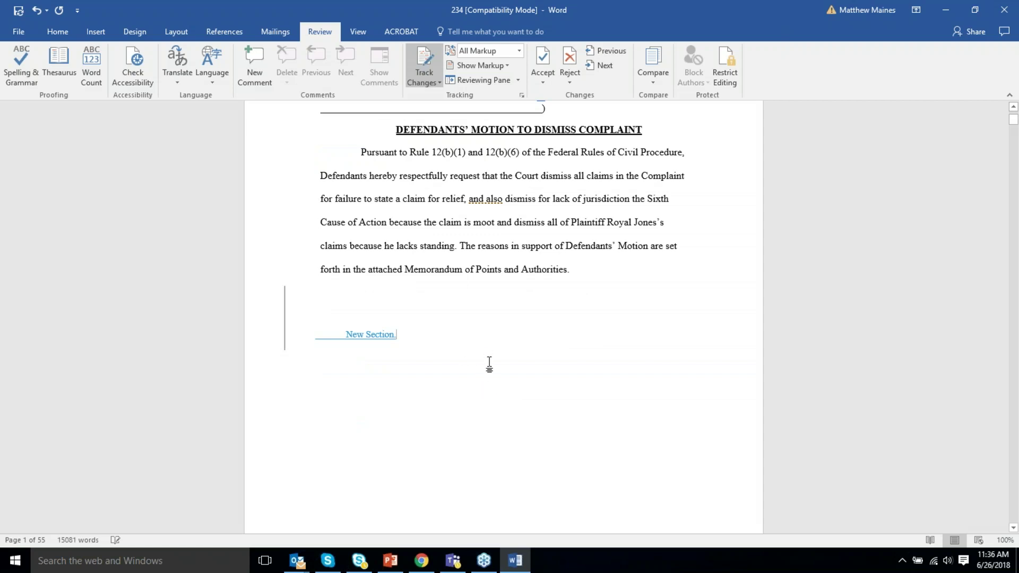
pyautogui.hotkey('ctrl', 'Home')
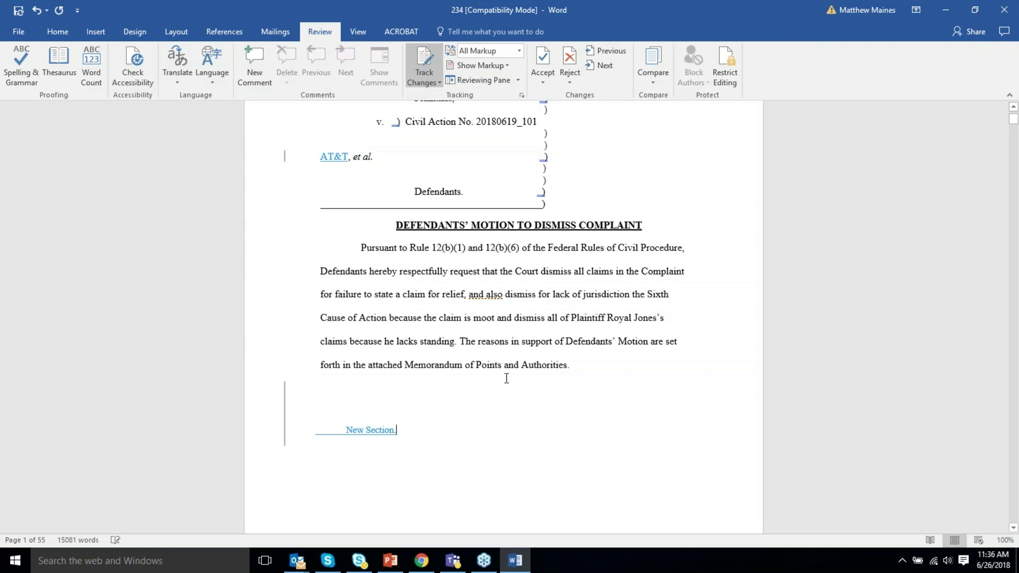
pyautogui.click(18, 11)
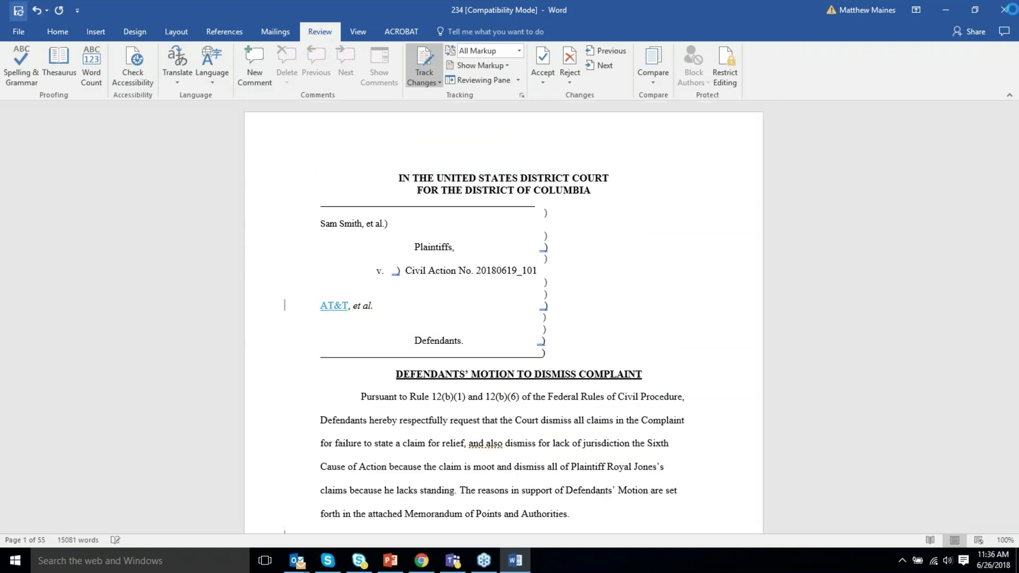
pyautogui.click(1004, 11)
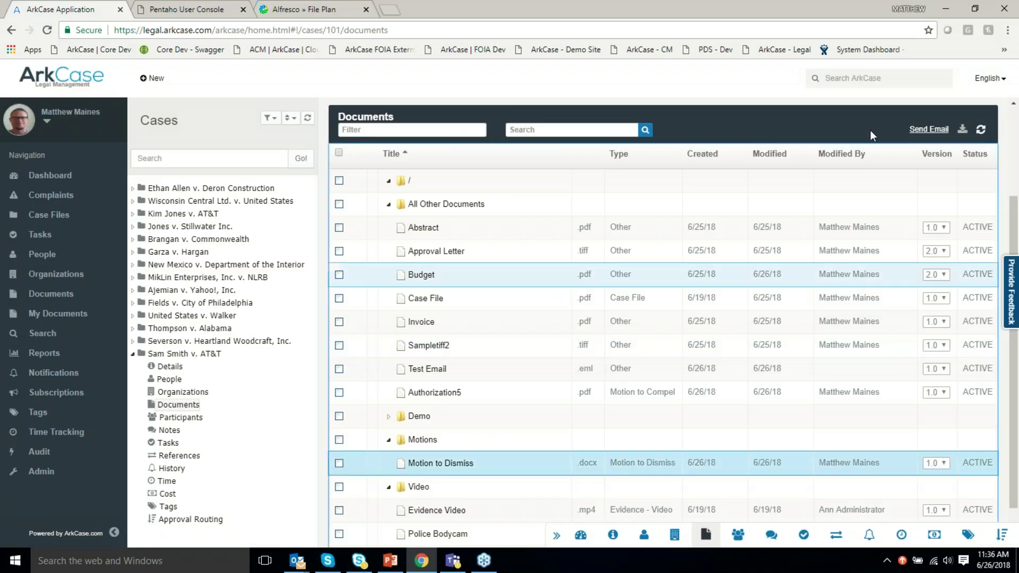
# Refresh the documents, cancel editing on Motion to Dismiss, and confirm it shows version 2.0.
pyautogui.click(981, 130)
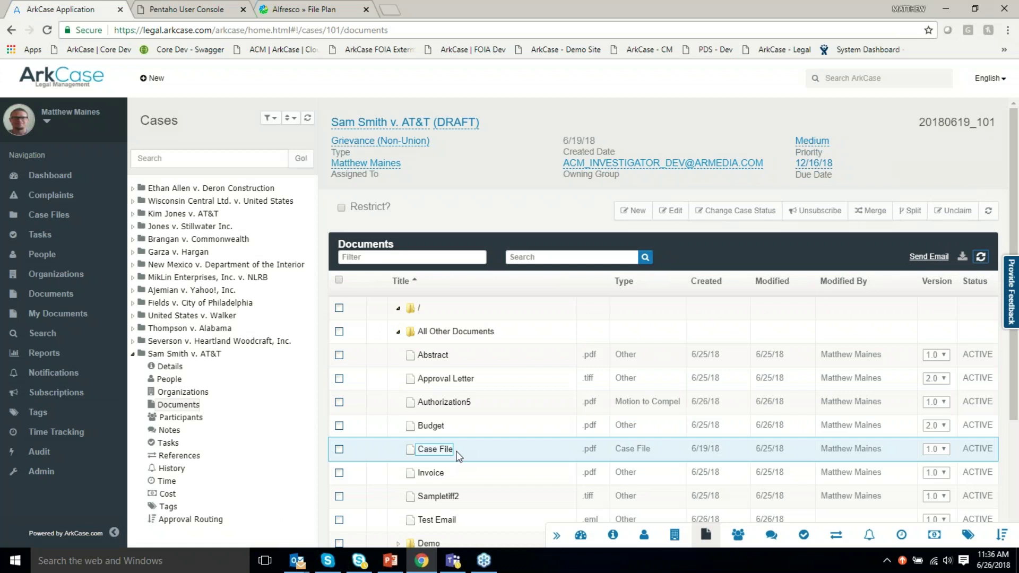
pyautogui.scroll(-3, 459, 456)
pyautogui.rightClick(453, 422)
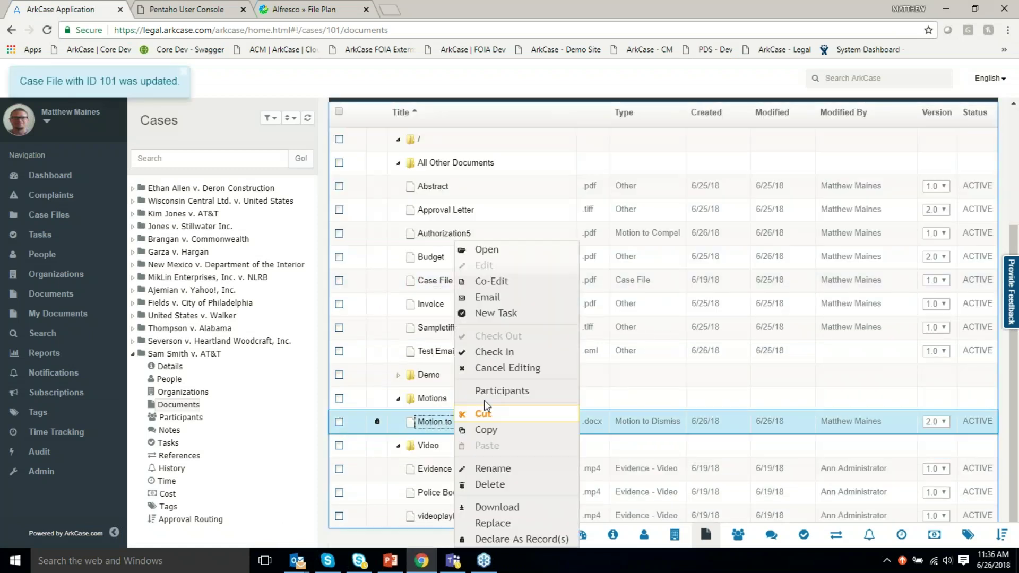
pyautogui.click(527, 374)
pyautogui.click(940, 423)
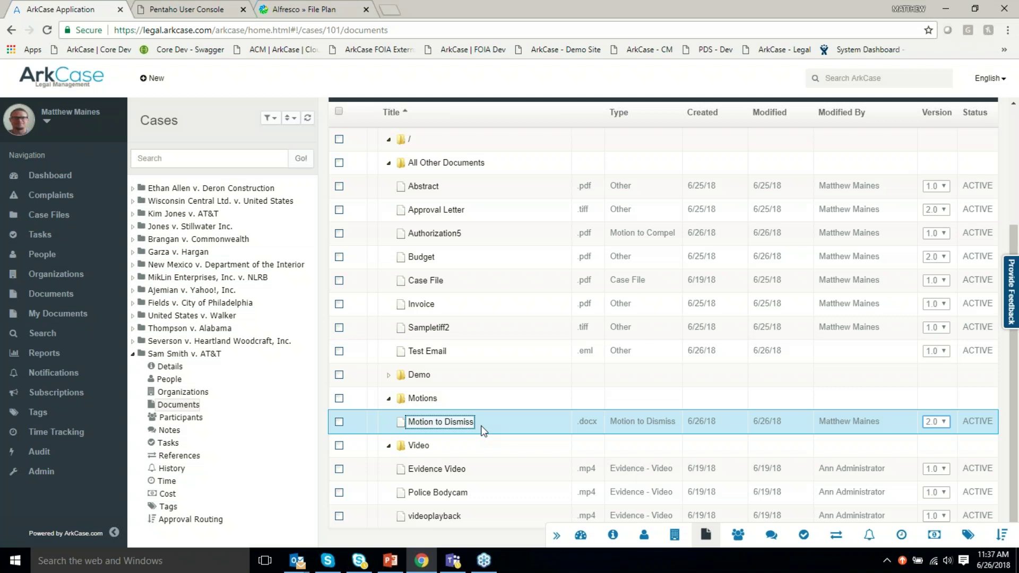
# Start a new task on Motion to Dismiss, assigned to the supervisor user and supervisor group.
pyautogui.rightClick(450, 427)
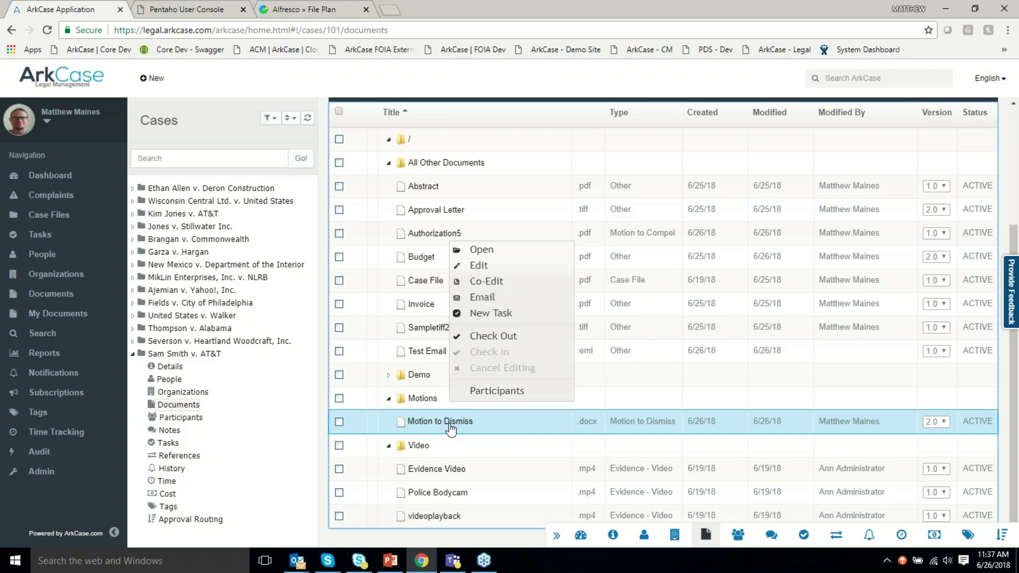
pyautogui.click(511, 318)
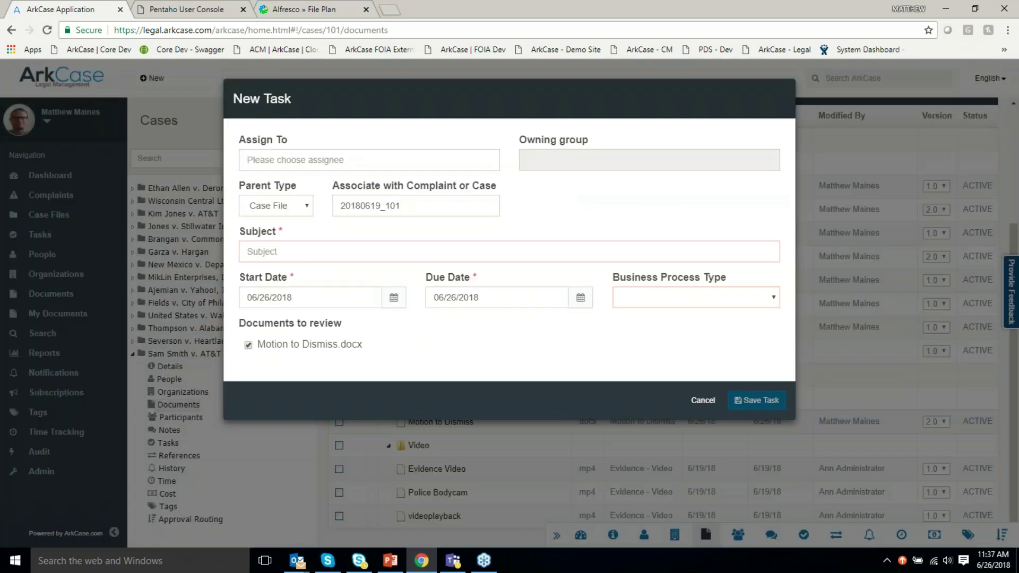
pyautogui.click(330, 153)
pyautogui.write('salyy')
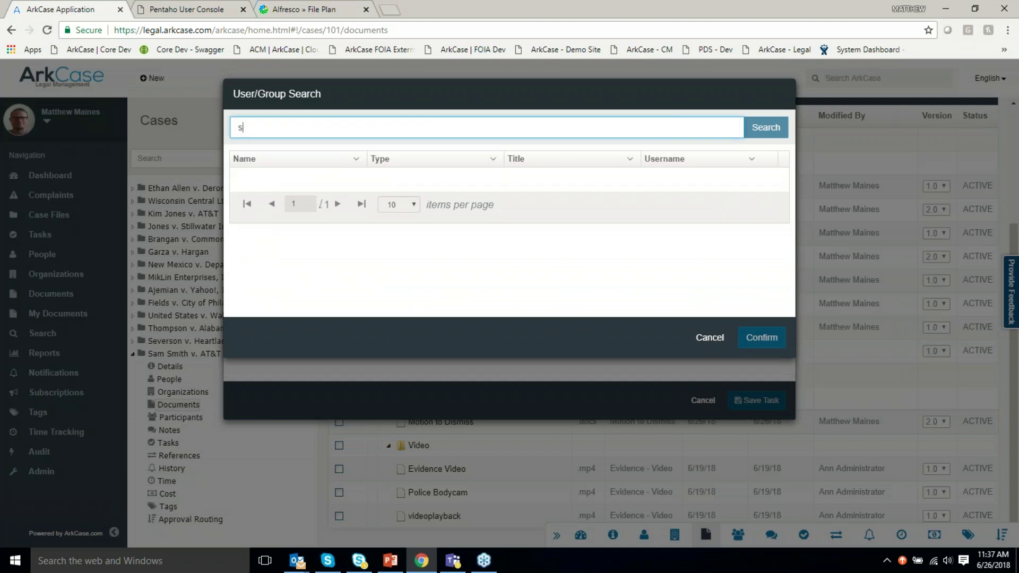
pyautogui.press('BackSpace')
pyautogui.press('BackSpace')
pyautogui.write('ll')
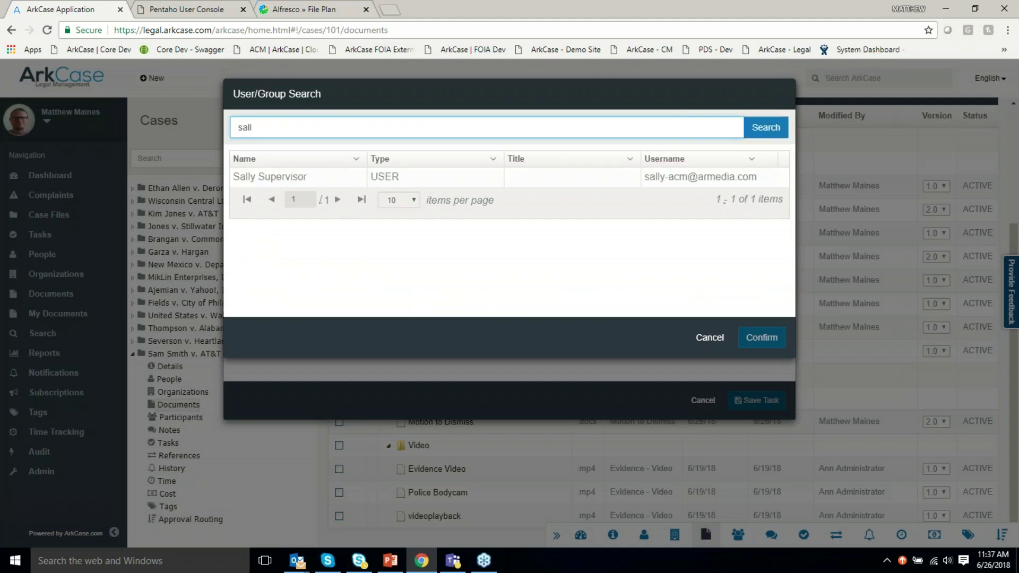
pyautogui.click(281, 177)
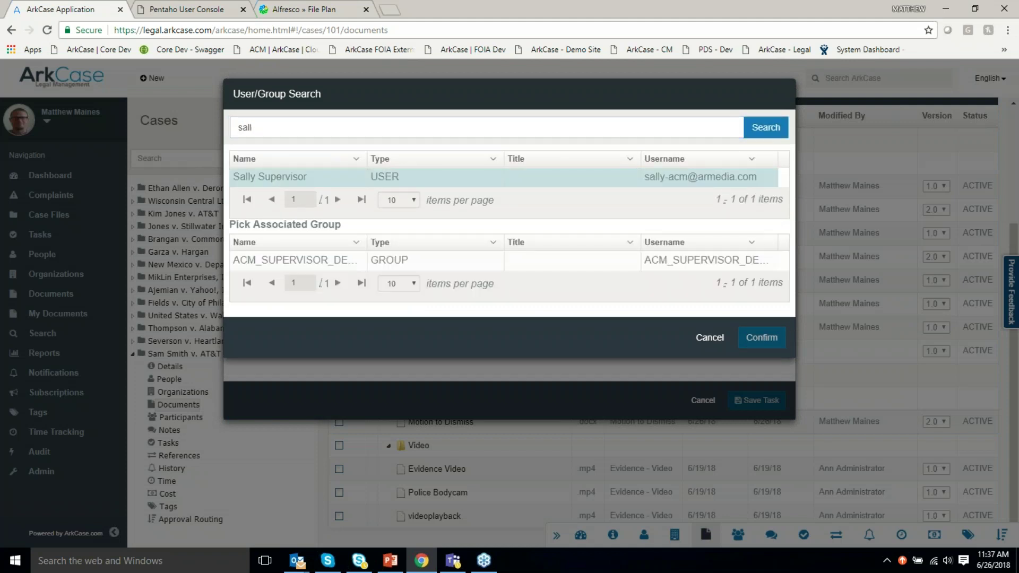
pyautogui.click(361, 261)
pyautogui.click(770, 340)
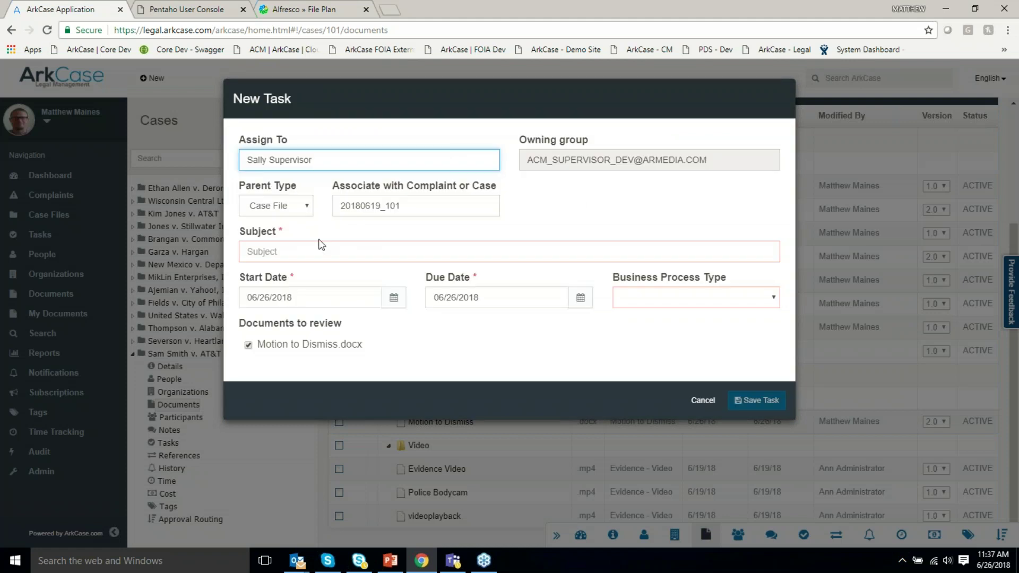
# Give the task subject 'Review this Document' and process type ACM Document Workflow, then save it.
pyautogui.click(305, 252)
pyautogui.write('Review this Document')
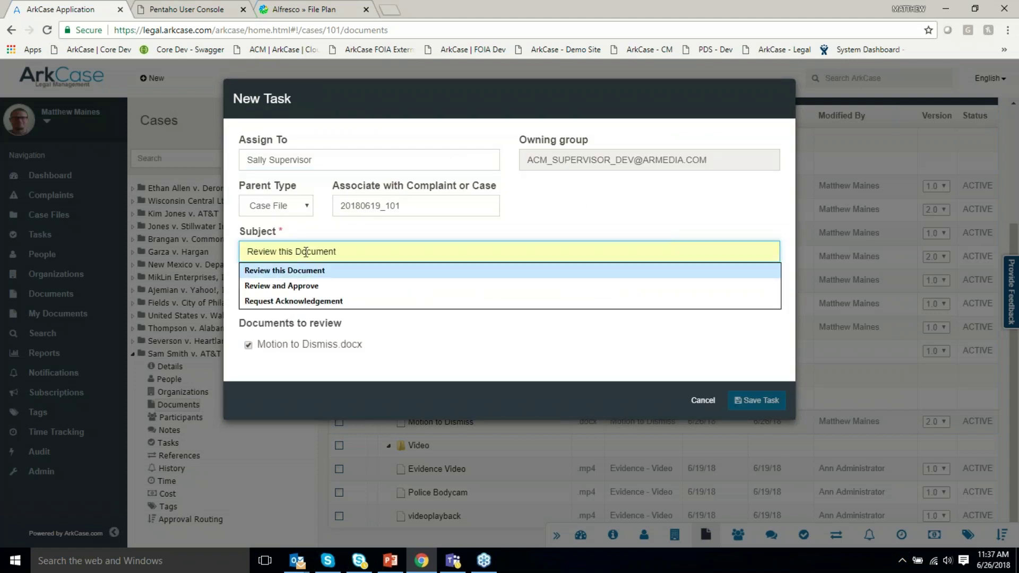
pyautogui.press('Return')
pyautogui.press('Tab')
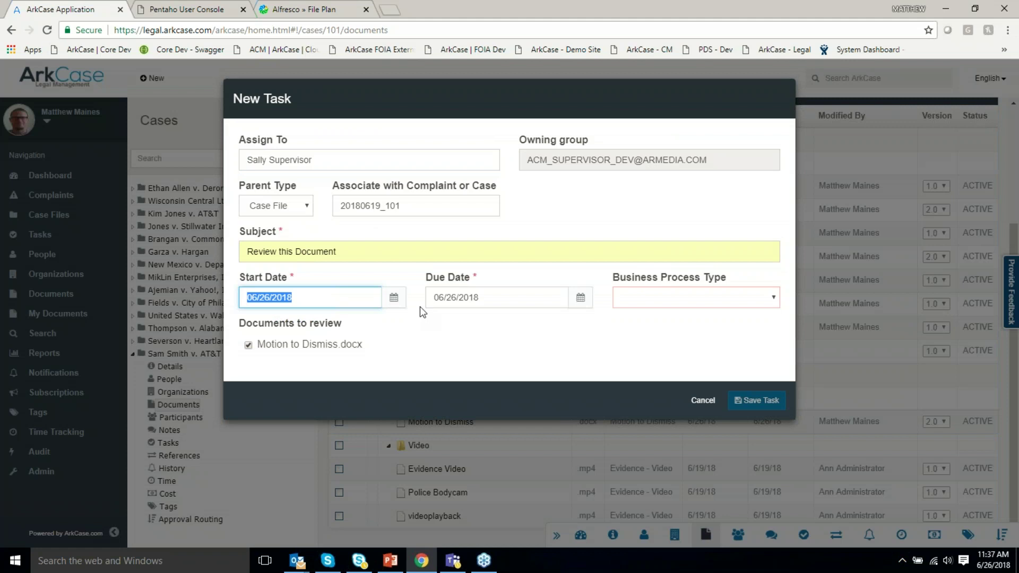
pyautogui.click(657, 302)
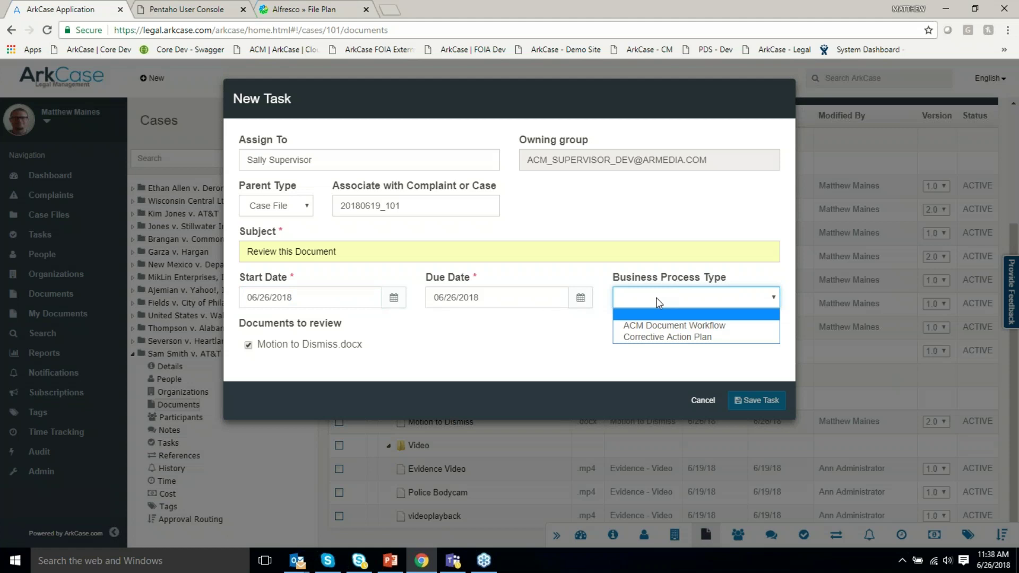
pyautogui.click(659, 326)
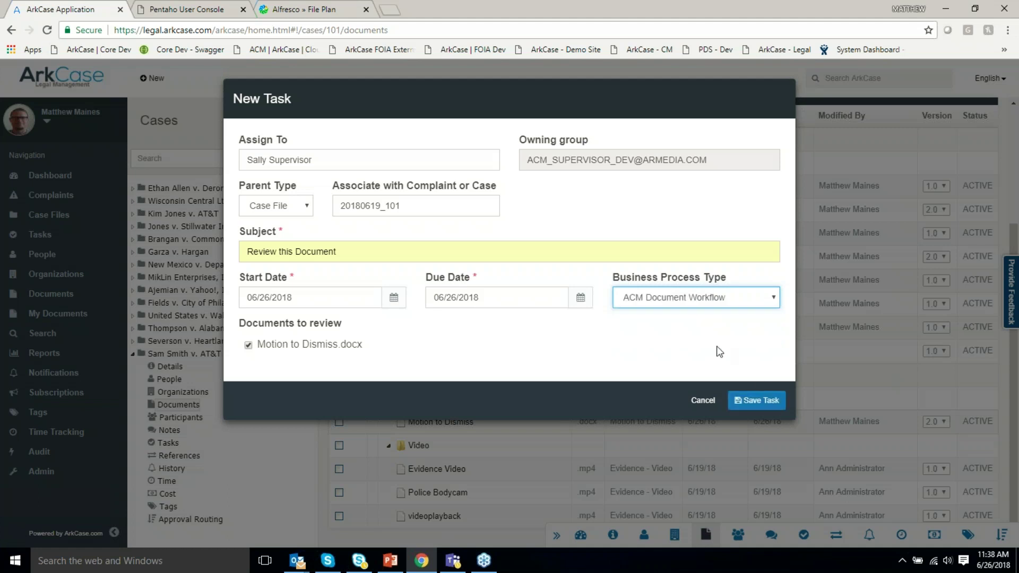
pyautogui.click(761, 402)
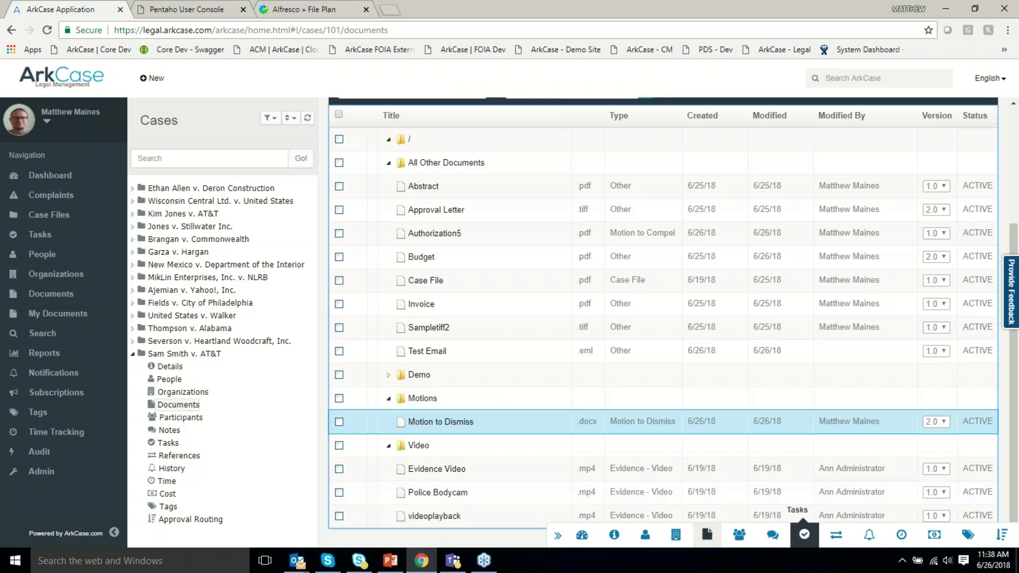
pyautogui.click(804, 545)
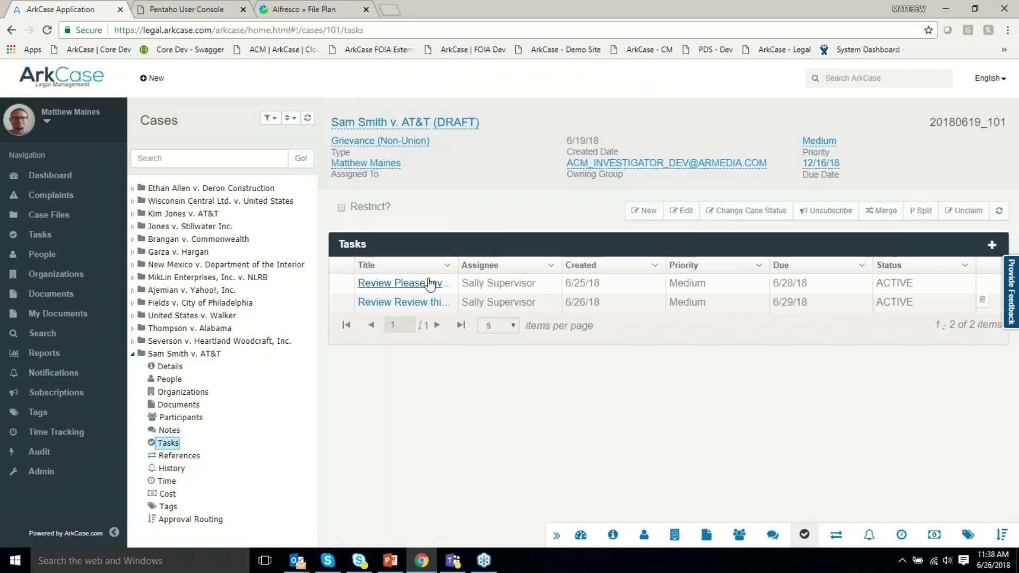
pyautogui.moveTo(457, 264); pyautogui.dragTo(600, 265)
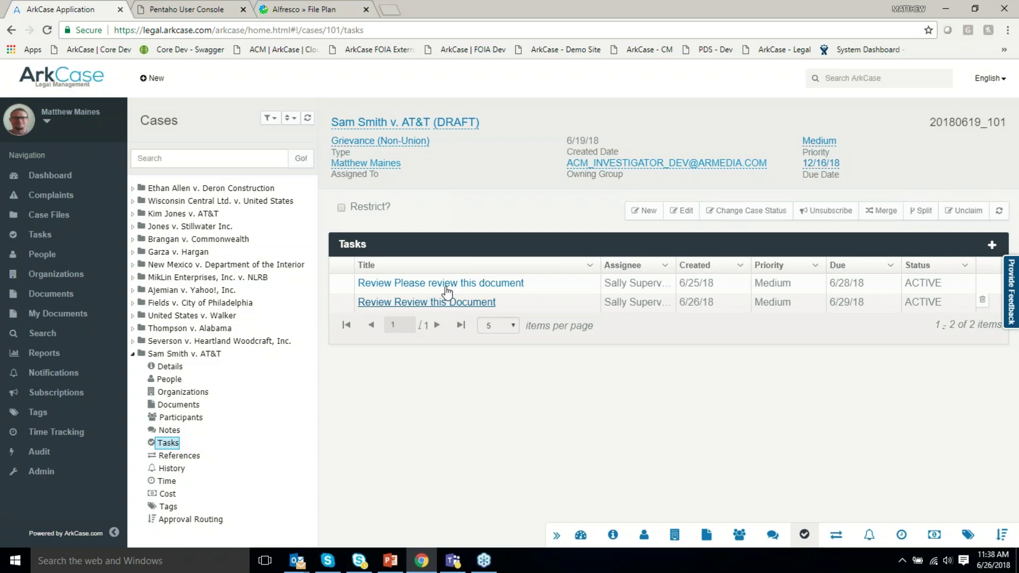
pyautogui.click(705, 537)
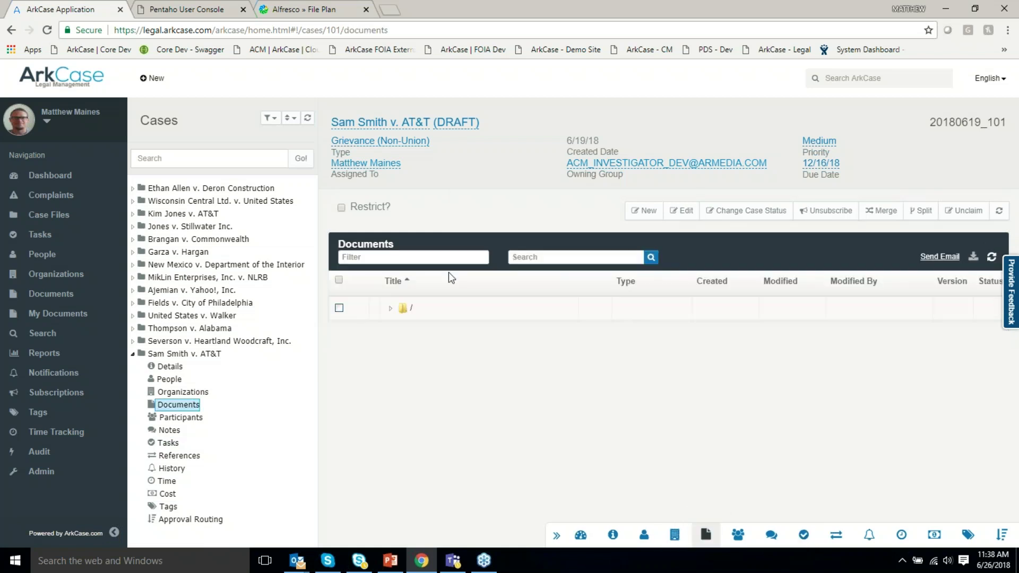
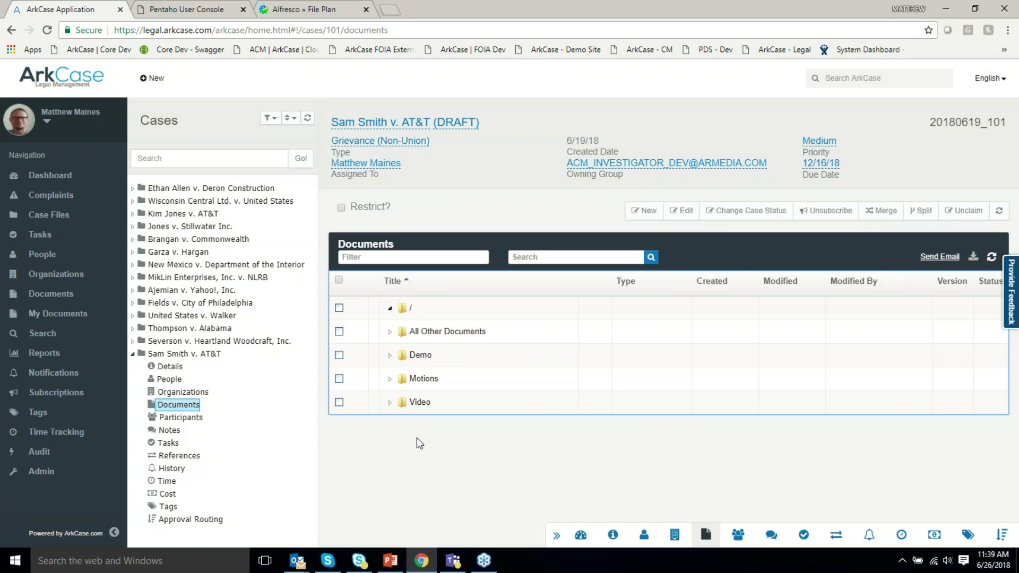
# Expand the case's Video folder to list Evidence Video, Police Bodycam and videoplayback.
pyautogui.click(389, 402)
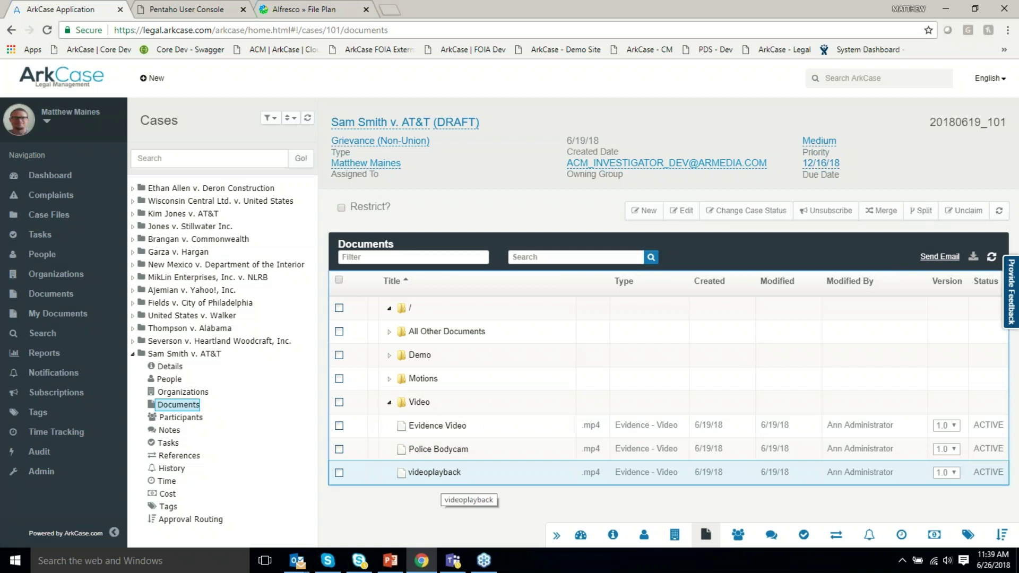
# Open the videoplayback recording and scroll through its transcript segments.
pyautogui.doubleClick(444, 479)
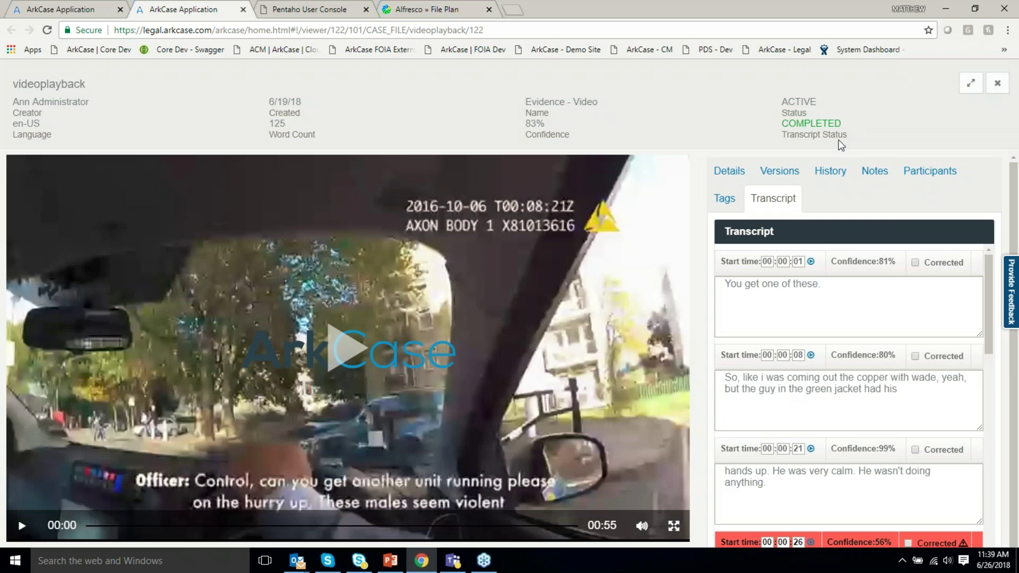
pyautogui.scroll(-1, 842, 228)
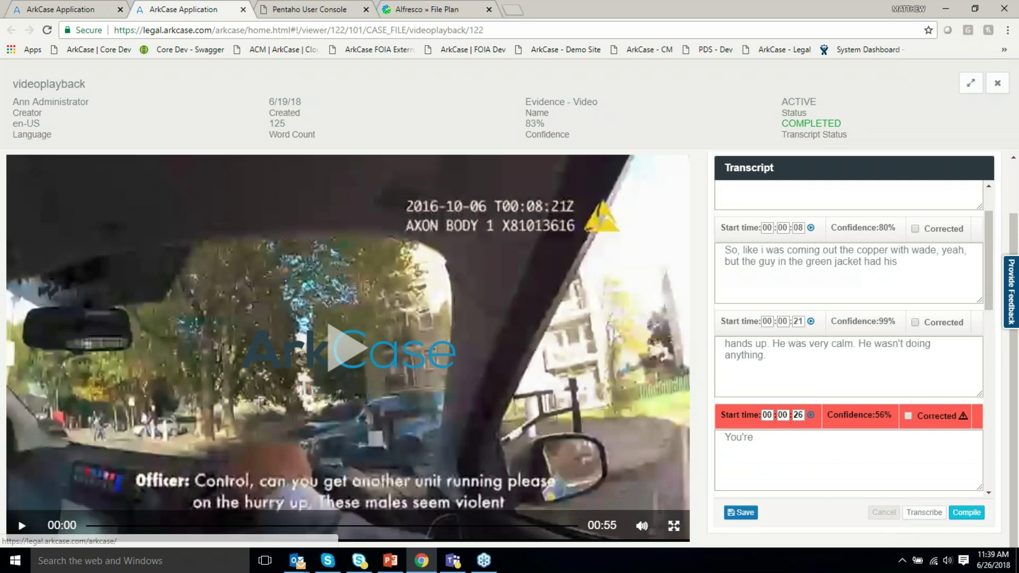
pyautogui.scroll(-1, 824, 317)
pyautogui.scroll(1, 824, 316)
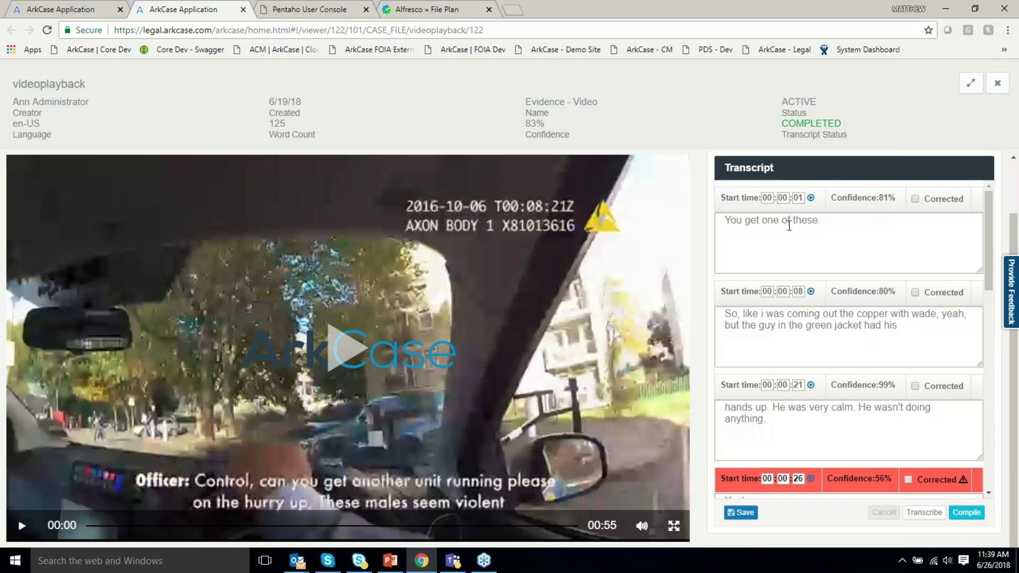
pyautogui.scroll(-4, 818, 268)
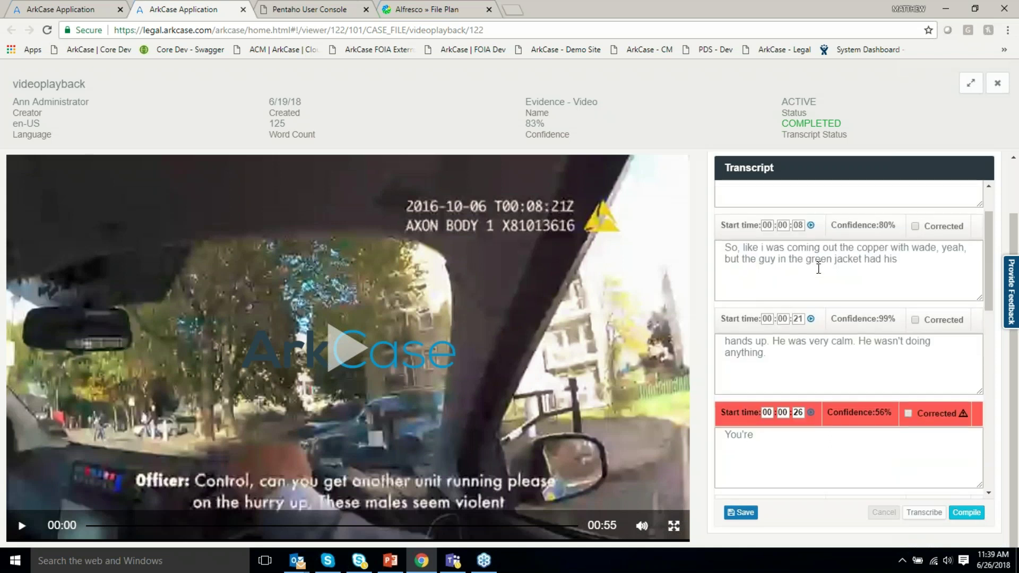
pyautogui.scroll(-1, 818, 268)
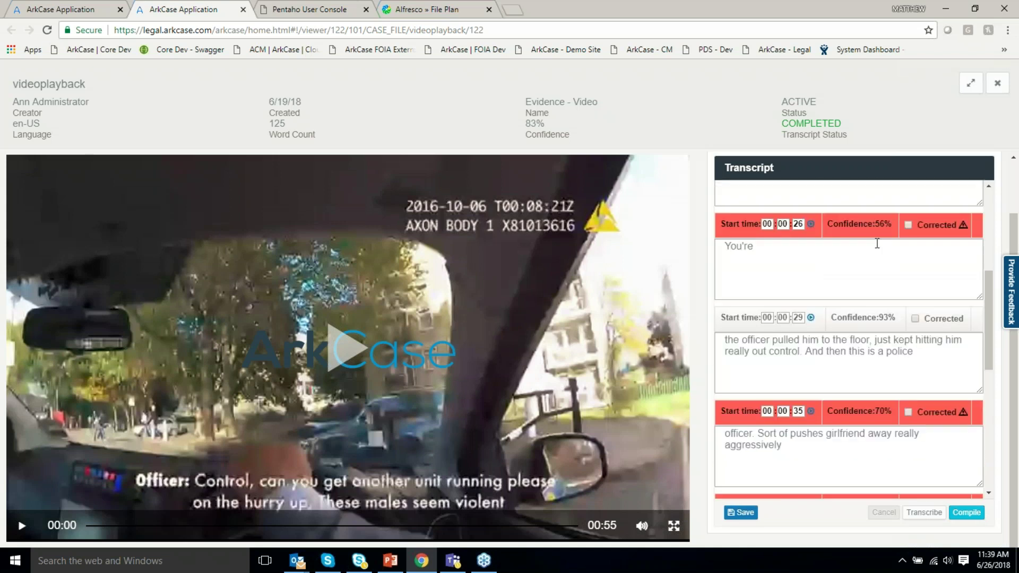
# Mark the 00:00:26 segment corrected and compile the transcript into videoplayback_v1.0.
pyautogui.click(908, 223)
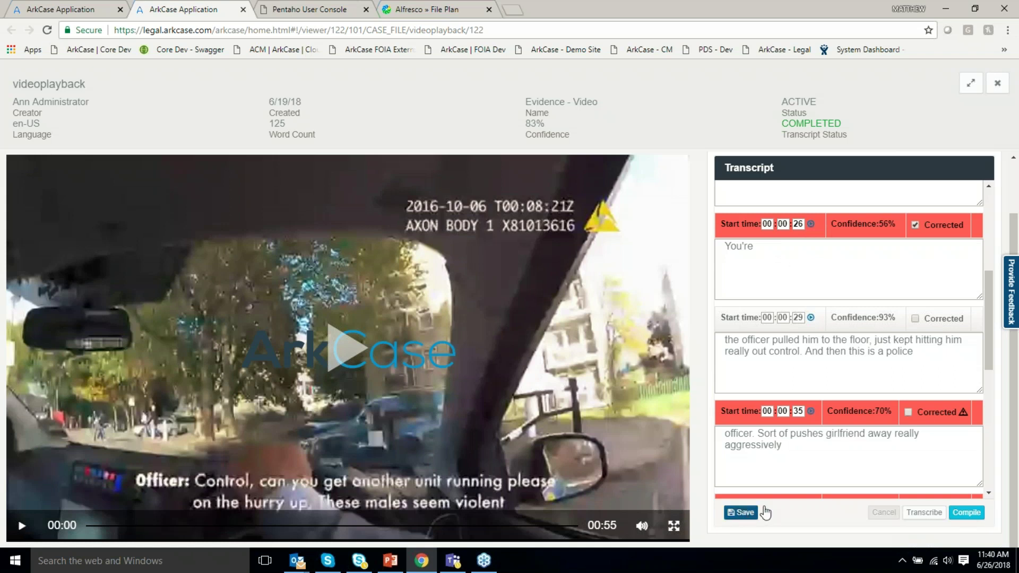
pyautogui.click(966, 513)
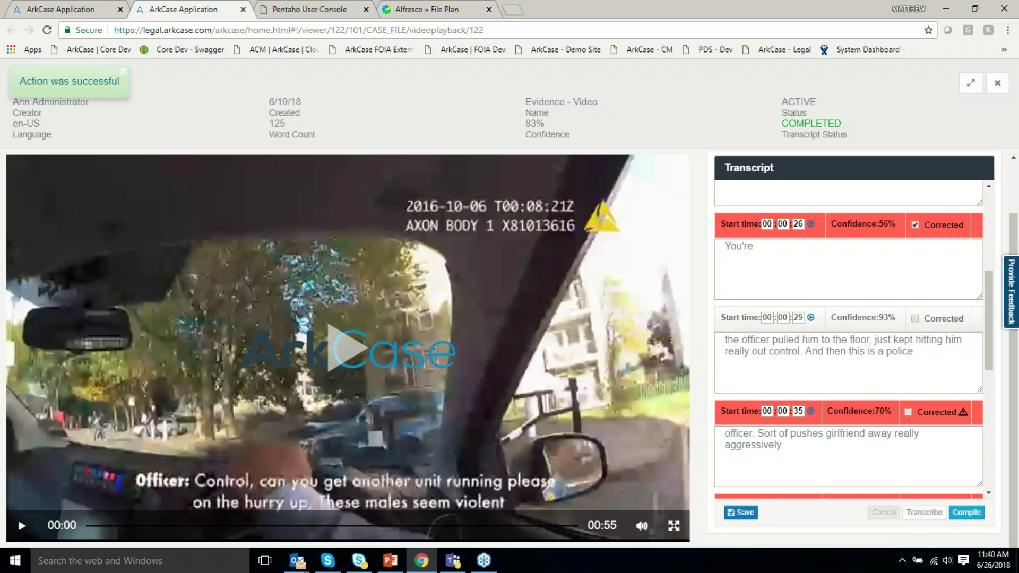
pyautogui.click(243, 10)
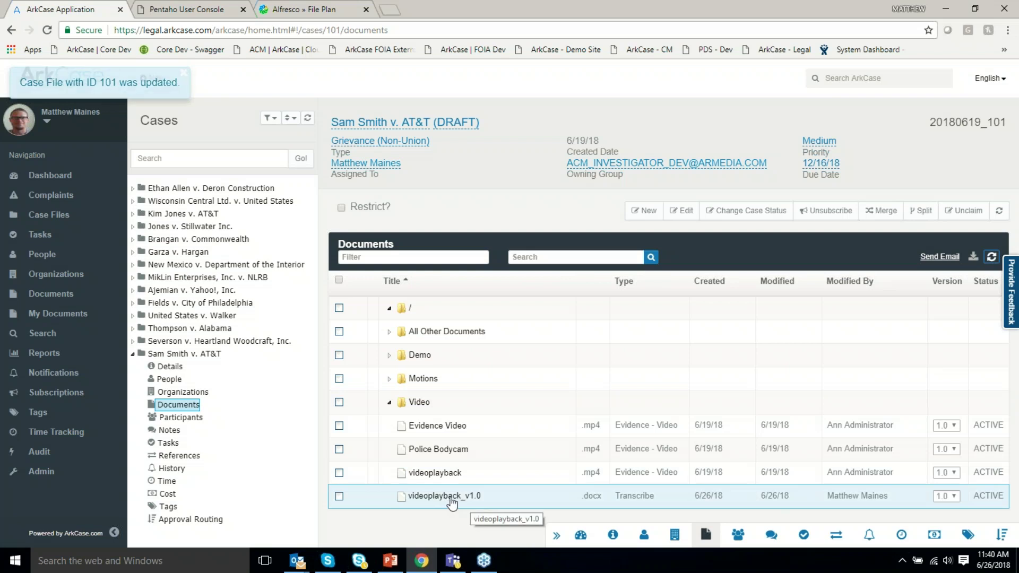
# Show the case's time entries, widen Form Name, and open the first 6/24/2018-6/30/2018 timesheet.
pyautogui.click(452, 498)
pyautogui.press('Escape')
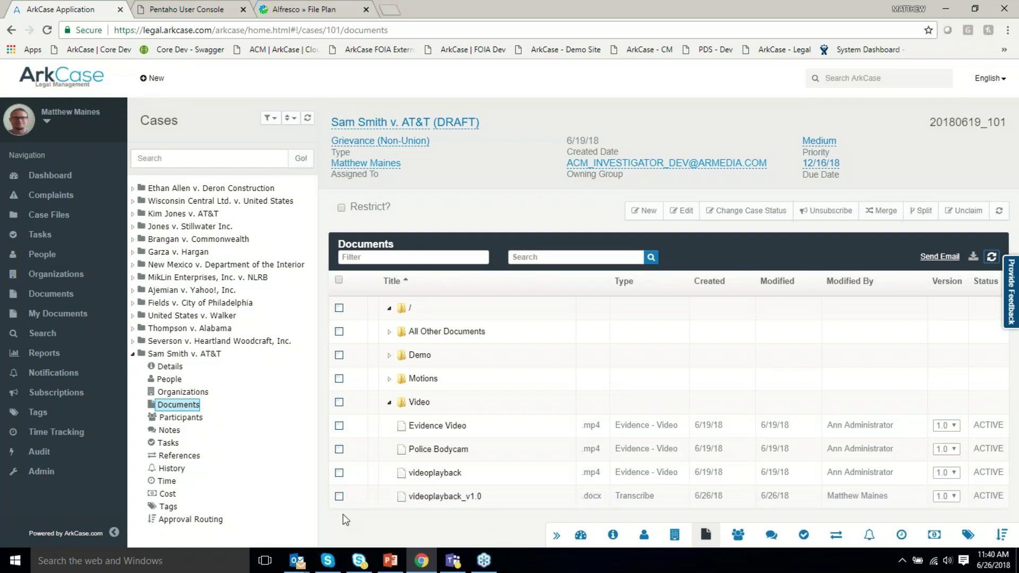
pyautogui.click(905, 541)
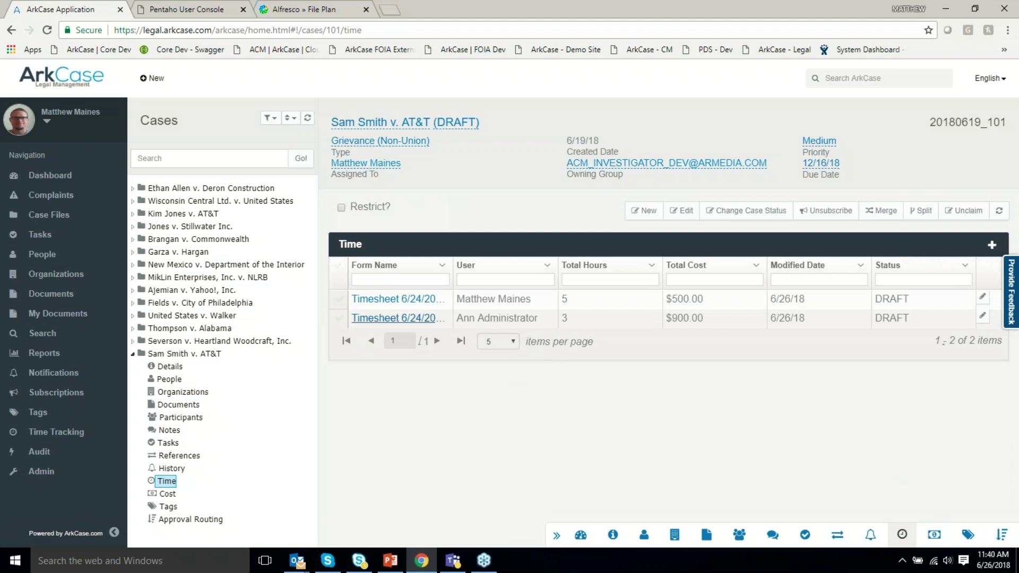
pyautogui.moveTo(511, 264); pyautogui.dragTo(524, 265)
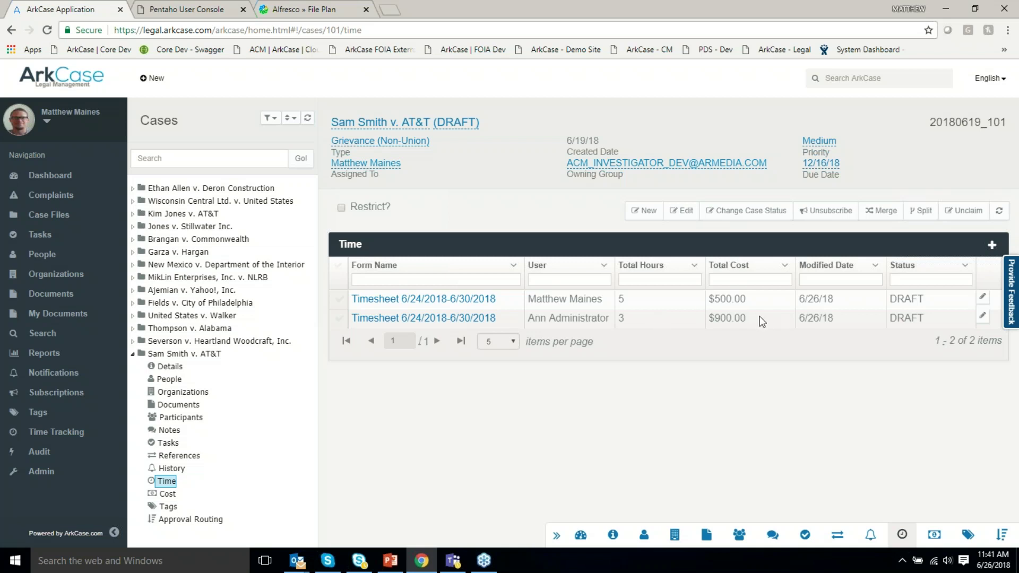
pyautogui.click(439, 301)
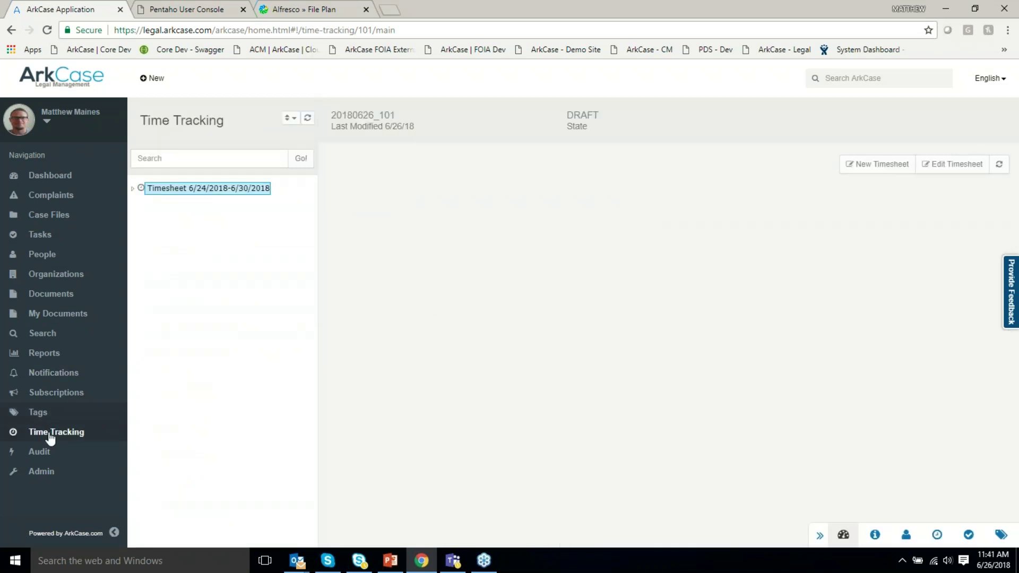
# Review the timesheet's Hours entries, then return to parent case 20180619_101.
pyautogui.click(133, 190)
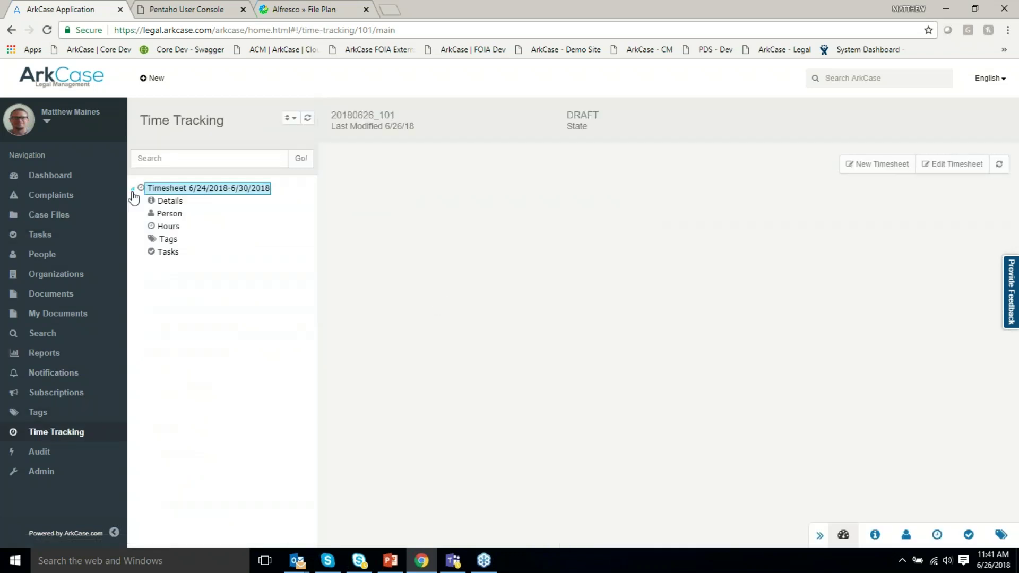
pyautogui.click(169, 227)
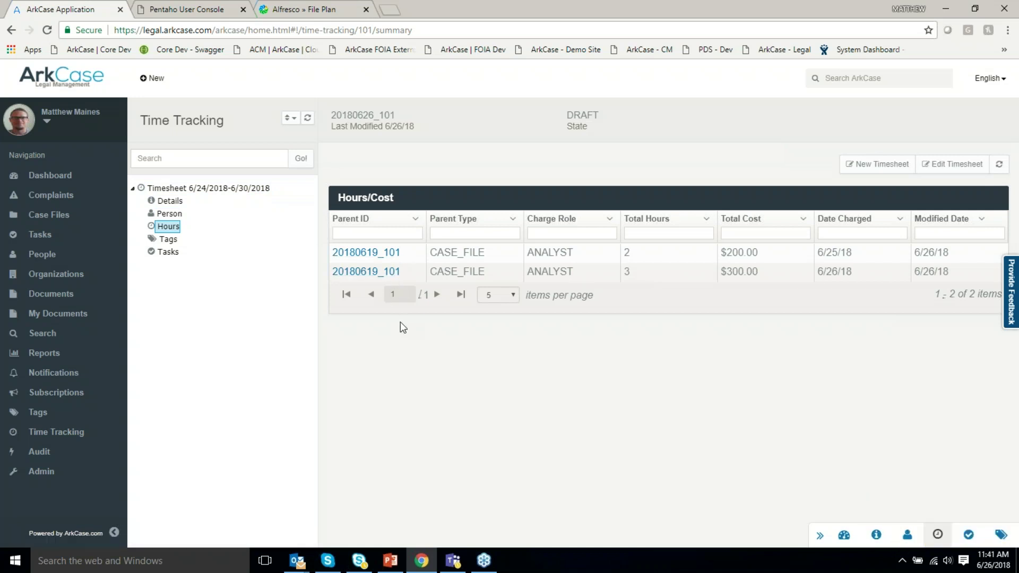
pyautogui.click(382, 253)
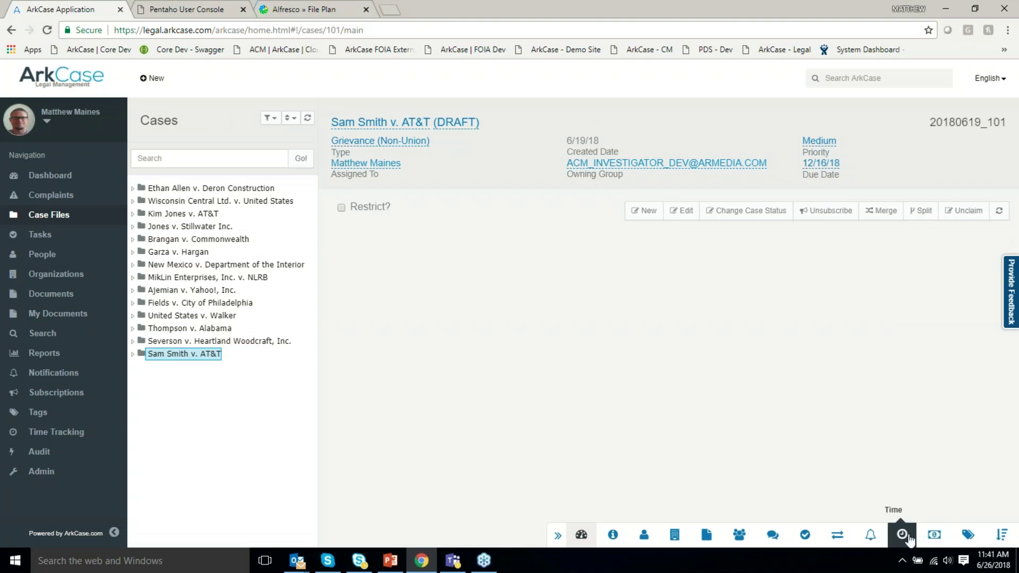
# Widen Form Name in the case's Time list, then expand the root Documents folder.
pyautogui.click(909, 540)
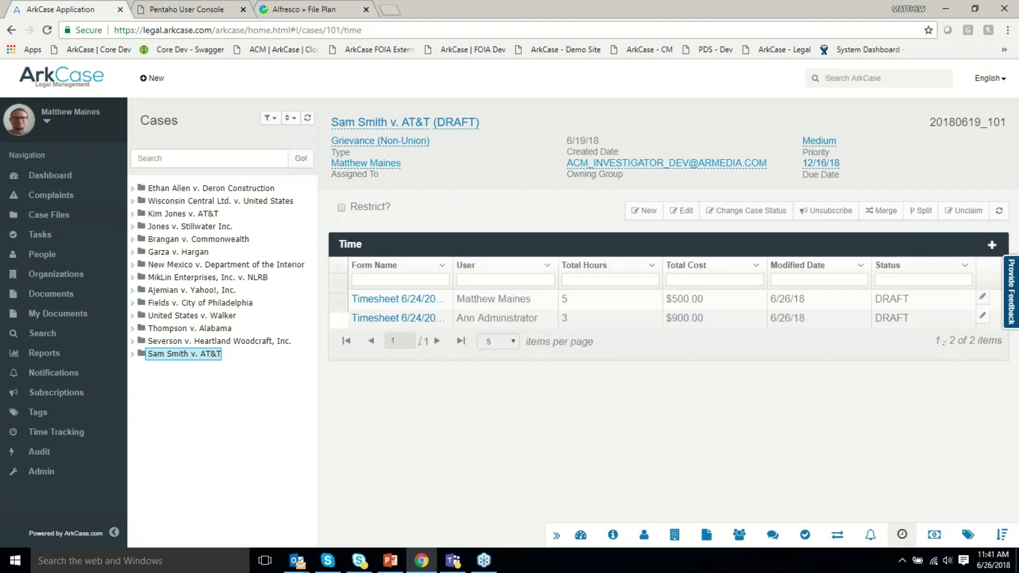
pyautogui.moveTo(453, 264); pyautogui.dragTo(532, 268)
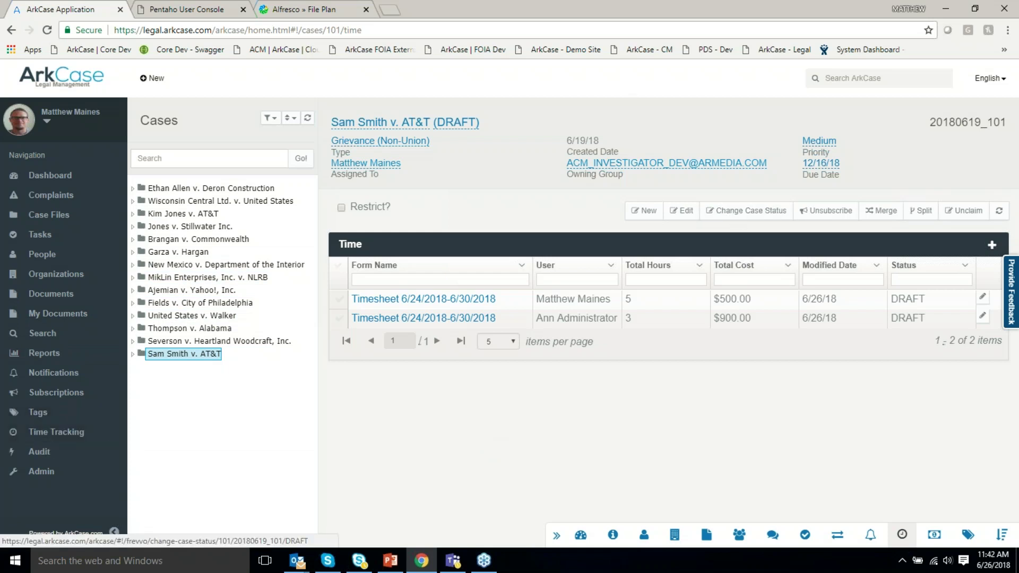
pyautogui.click(706, 534)
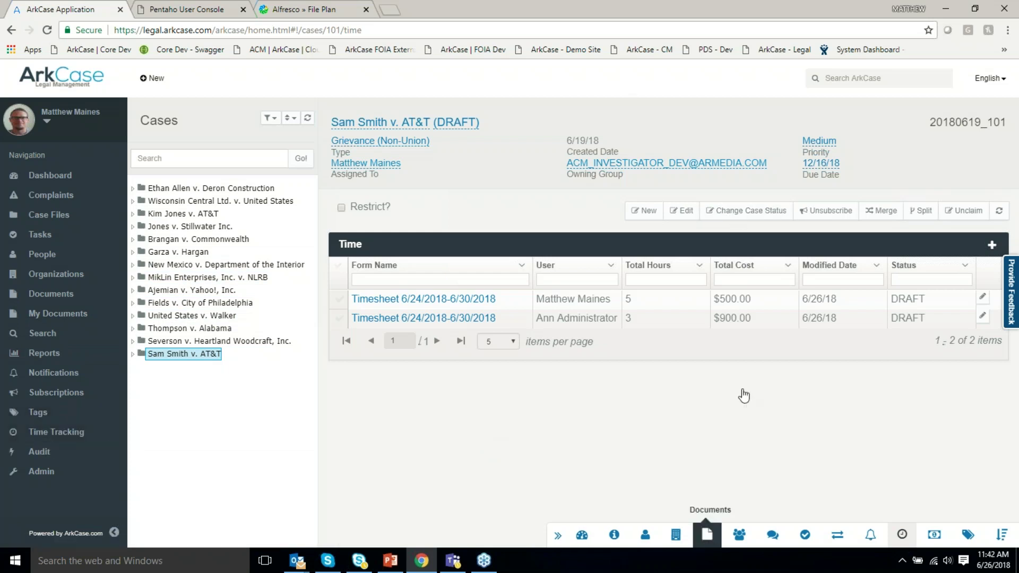
pyautogui.click(390, 309)
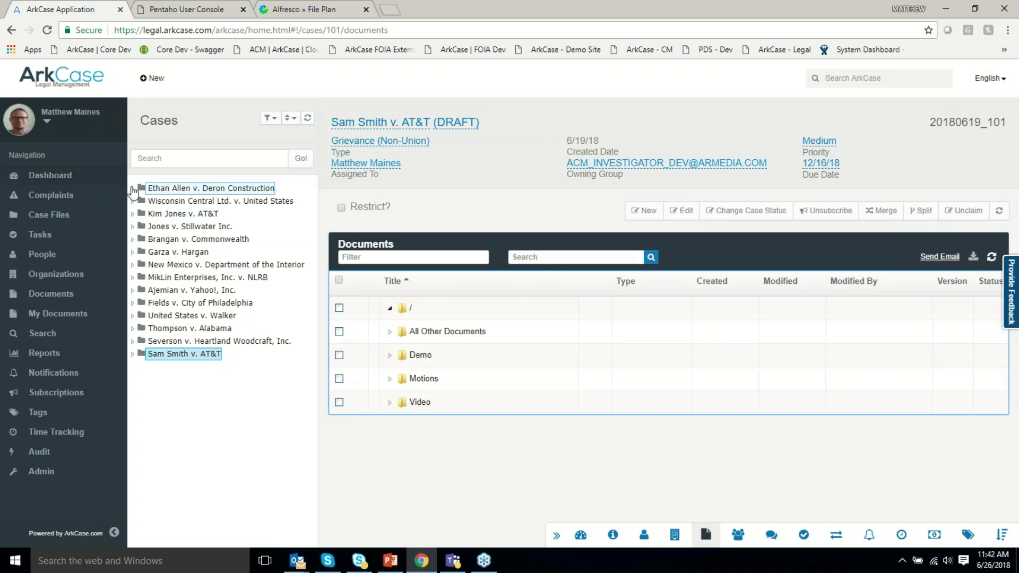
# Create a new folder named Demo under the root of the Deron Construction case's documents.
pyautogui.click(133, 189)
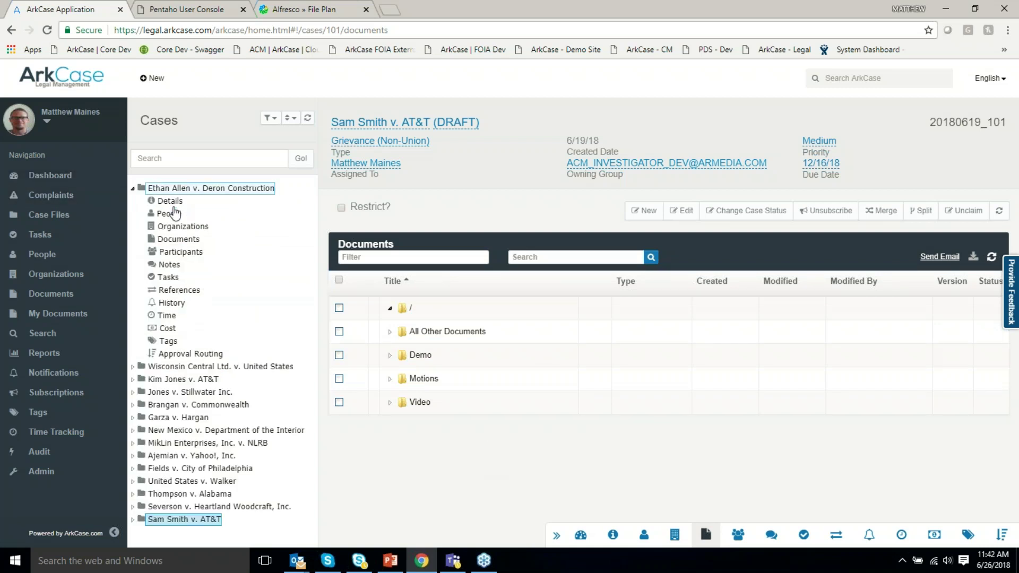
pyautogui.click(192, 245)
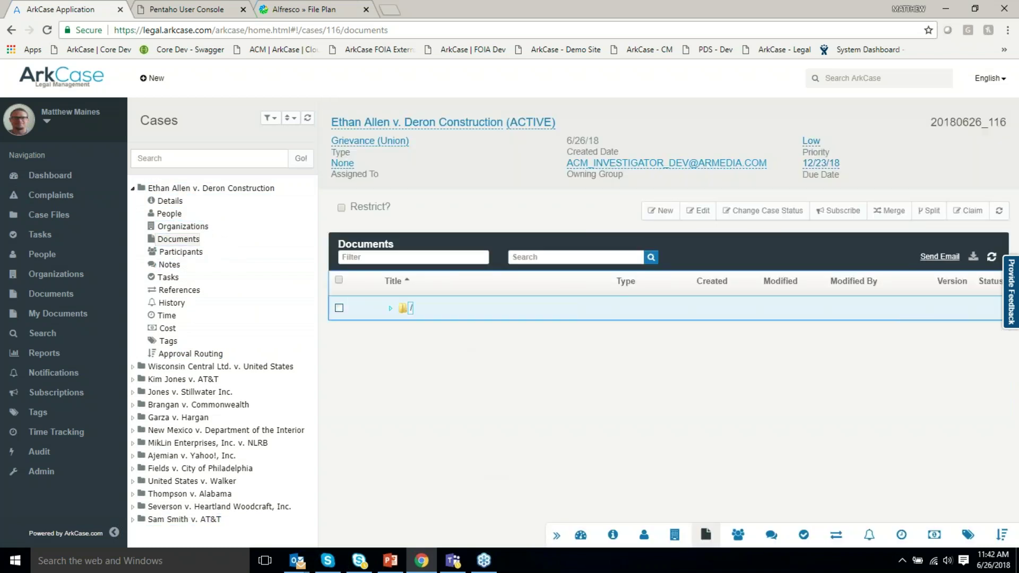
pyautogui.rightClick(409, 309)
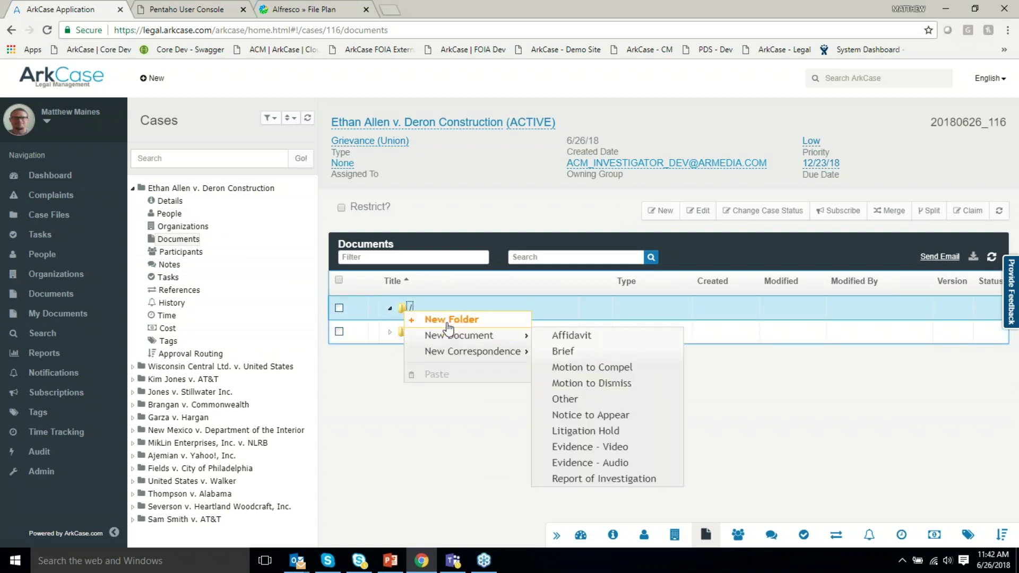
pyautogui.click(449, 323)
pyautogui.write('Demo')
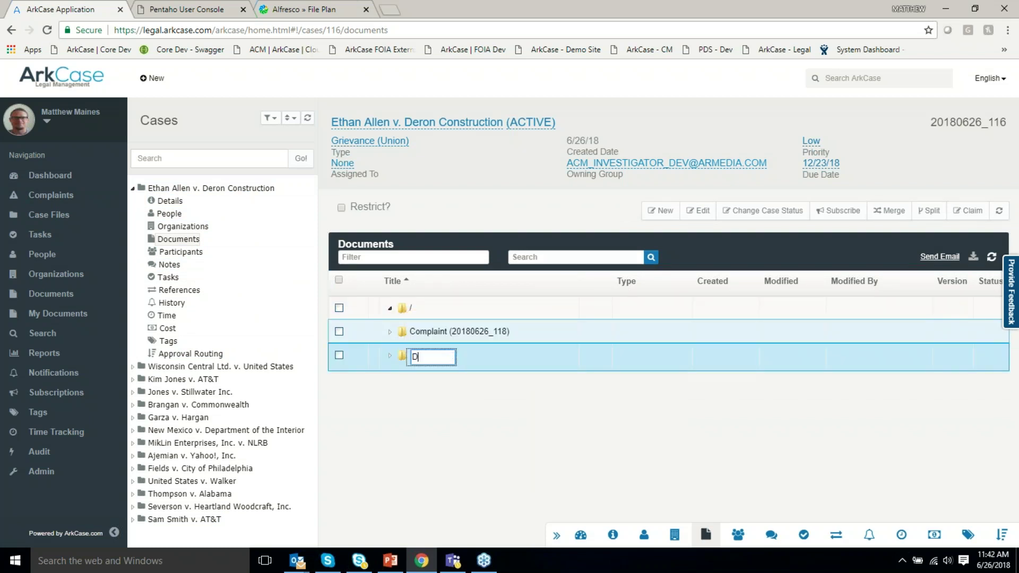
pyautogui.press('Return')
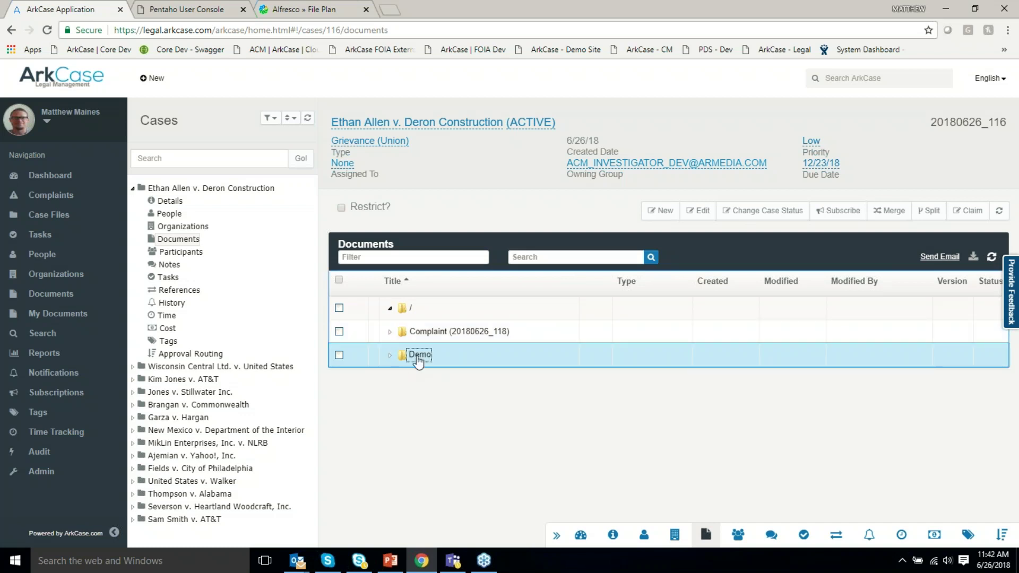
pyautogui.click(303, 570)
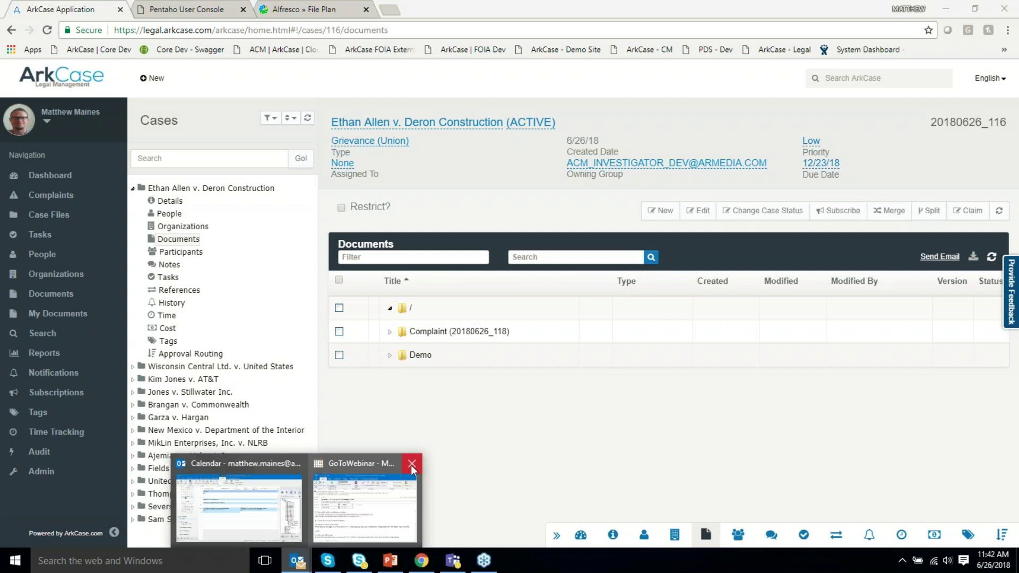
# In Outlook Mail, expand Case Files and case 20180626_116 in the ArkCase pane.
pyautogui.click(411, 465)
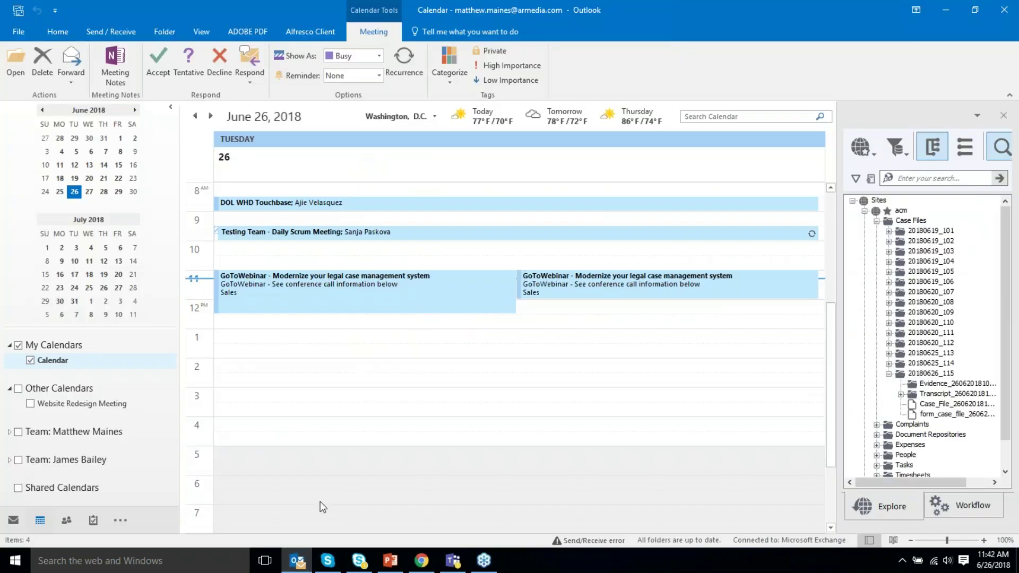
pyautogui.click(13, 520)
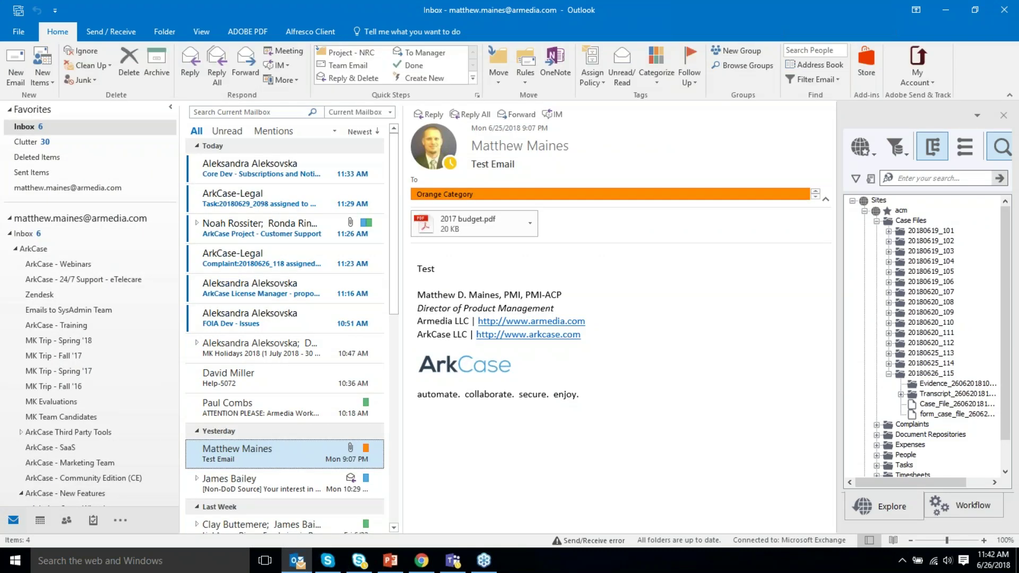
pyautogui.scroll(-3, 372, 318)
pyautogui.scroll(-1, 318, 316)
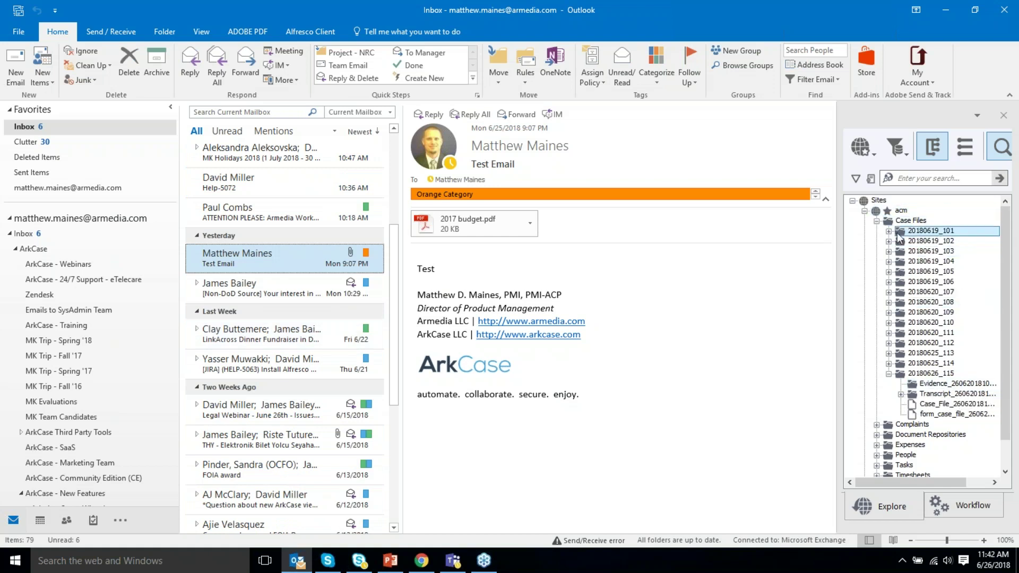
pyautogui.click(876, 221)
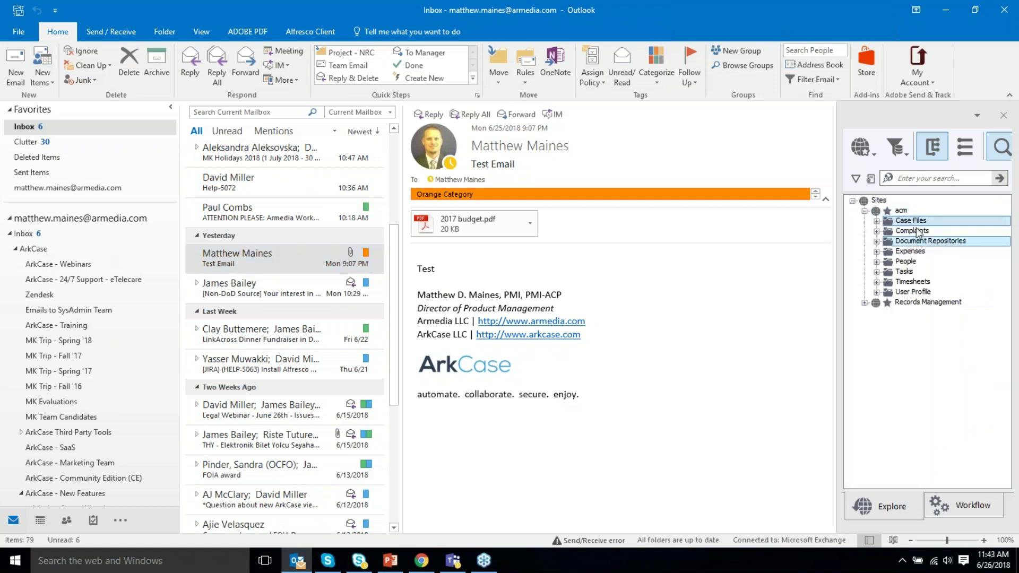
pyautogui.click(876, 221)
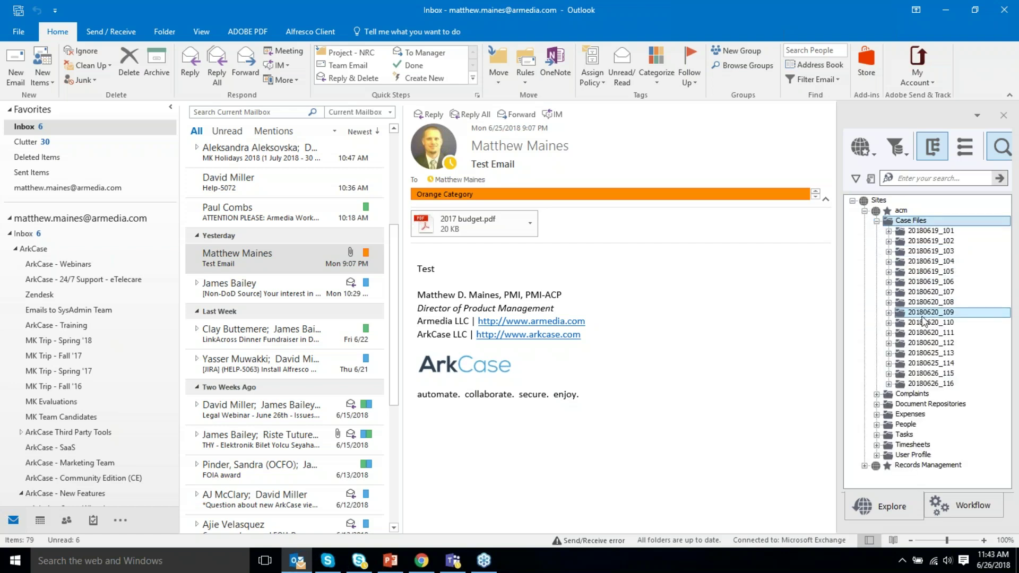
pyautogui.click(889, 385)
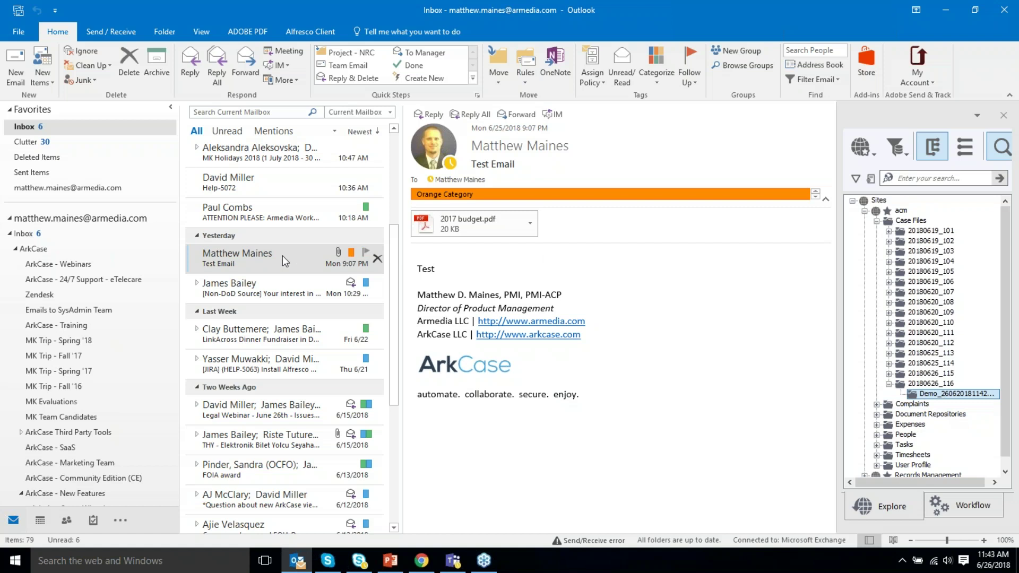
# File the Test Email into the Demo folder and check its 2017 budget.pdf attachment.
pyautogui.moveTo(283, 256); pyautogui.dragTo(942, 402)
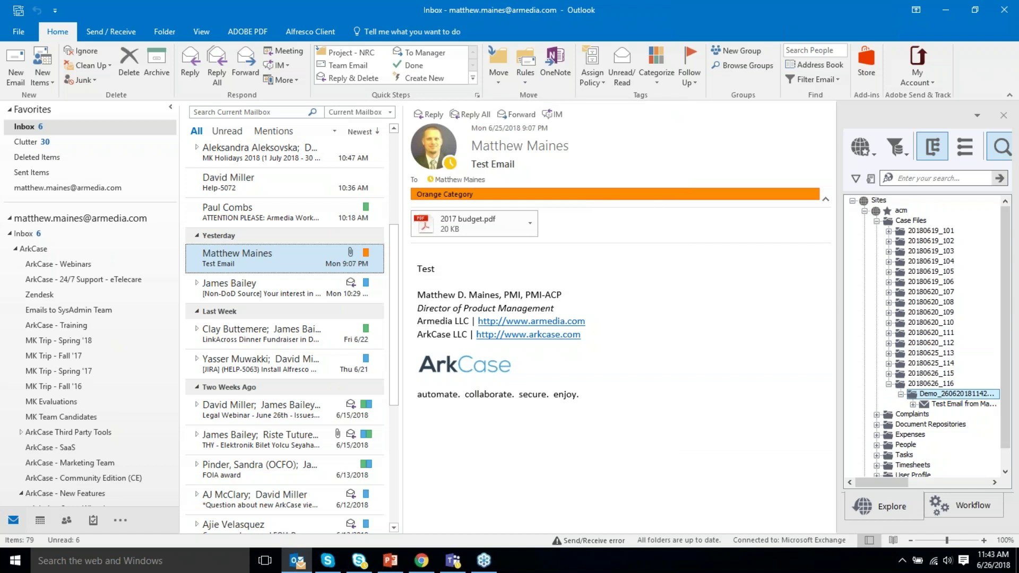
pyautogui.click(931, 404)
pyautogui.click(913, 404)
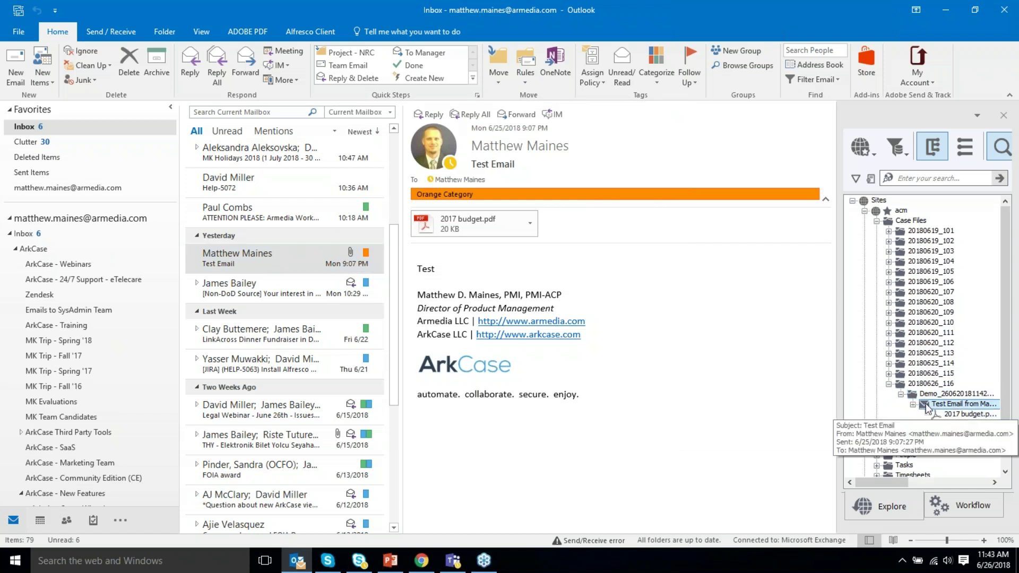
pyautogui.click(970, 415)
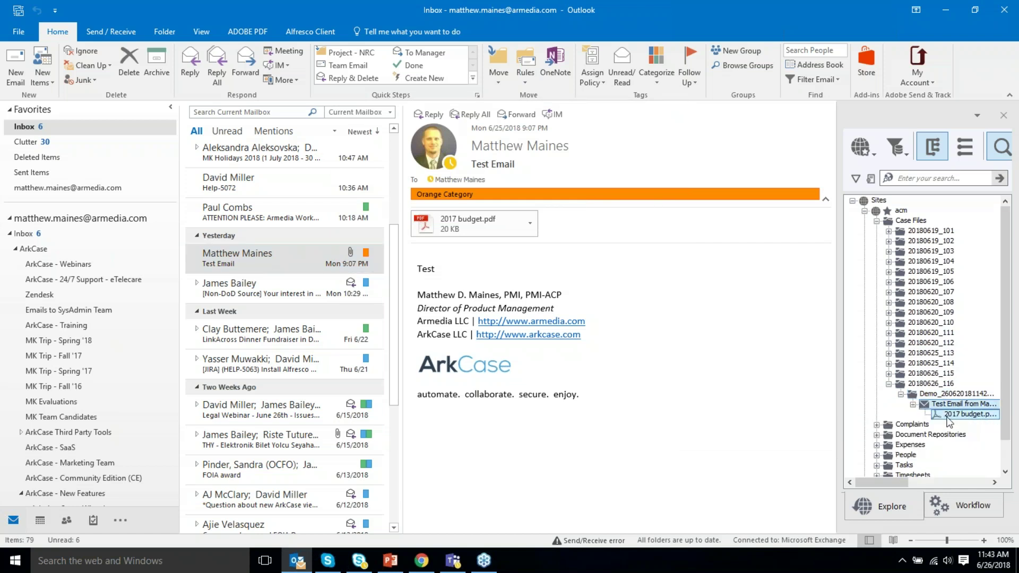
# Back in ArkCase, refresh the case documents and select the new Demo folder.
pyautogui.click(421, 560)
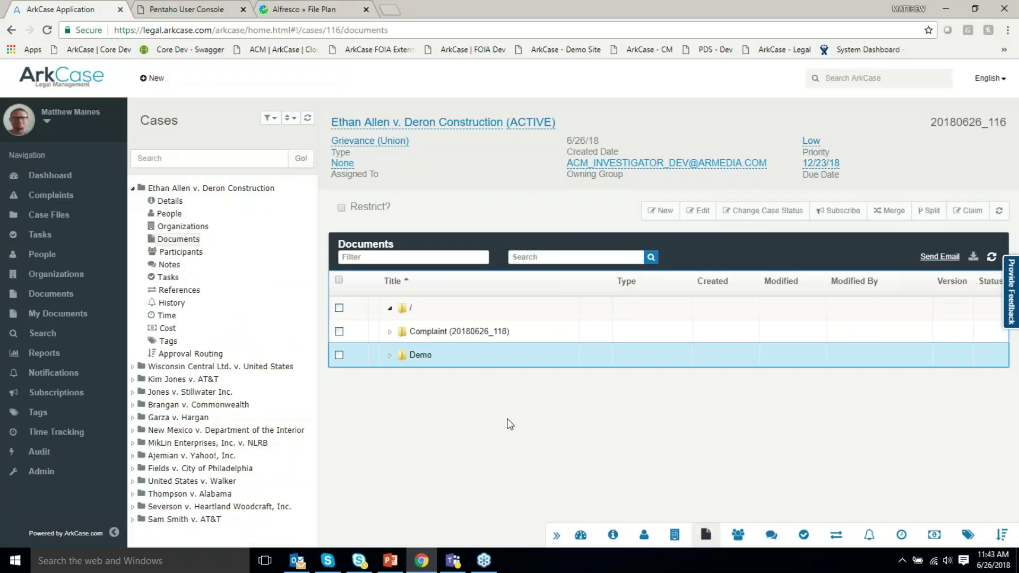
pyautogui.click(991, 256)
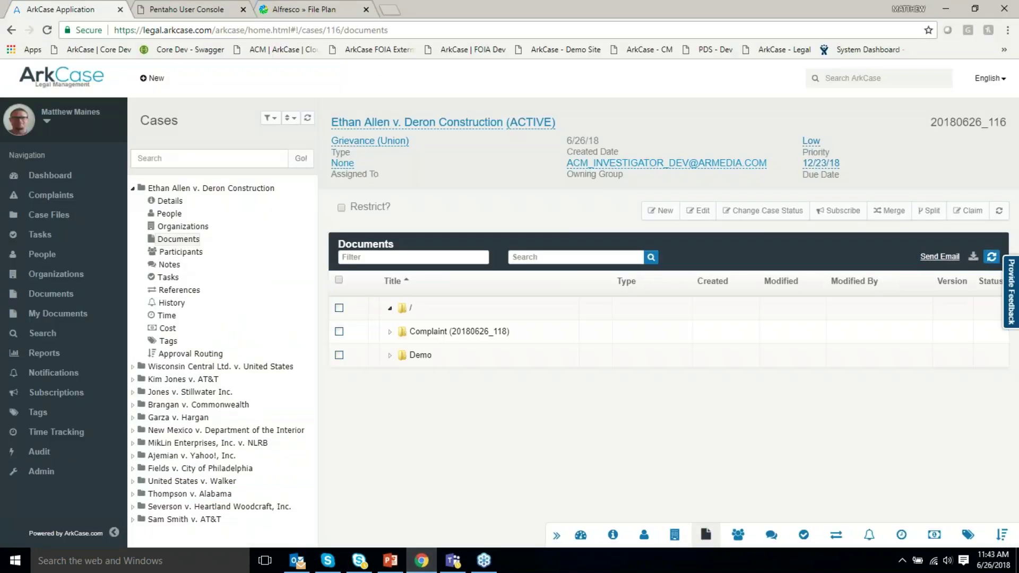
pyautogui.click(417, 360)
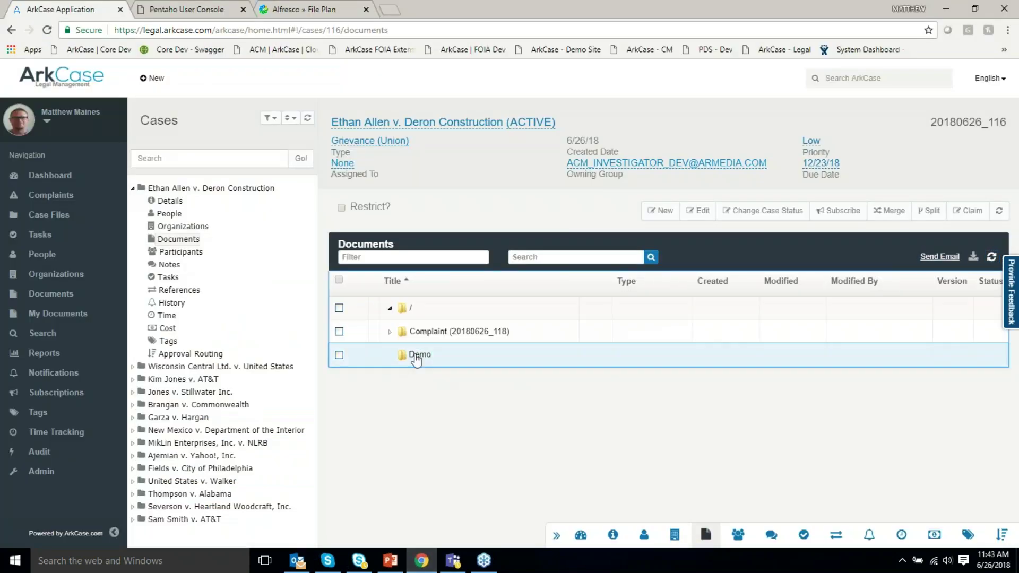
pyautogui.rightClick(416, 360)
pyautogui.click(480, 334)
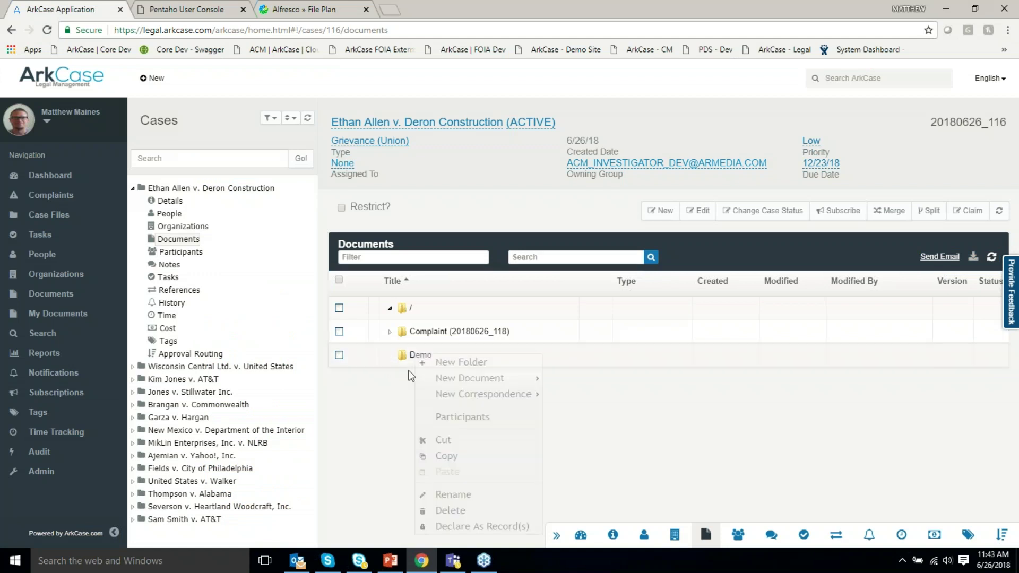
pyautogui.click(416, 355)
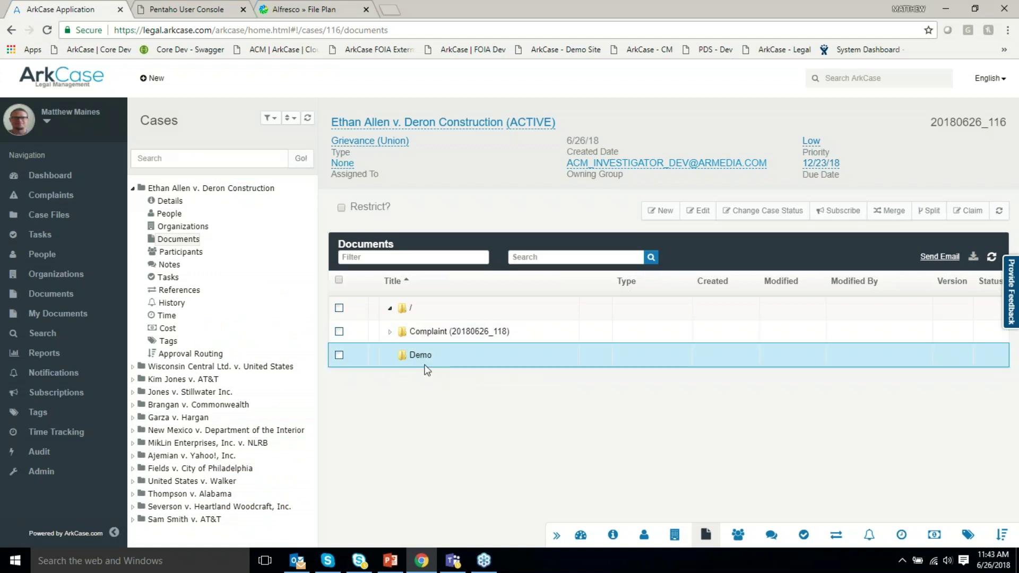
# Expand the Demo folder and download the filed Test Email.
pyautogui.click(390, 355)
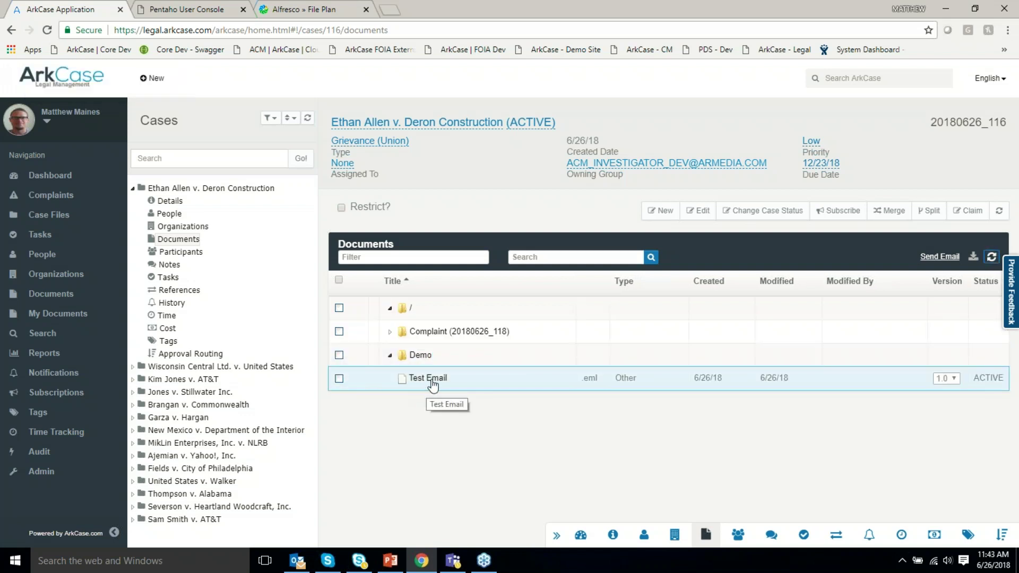
pyautogui.rightClick(433, 384)
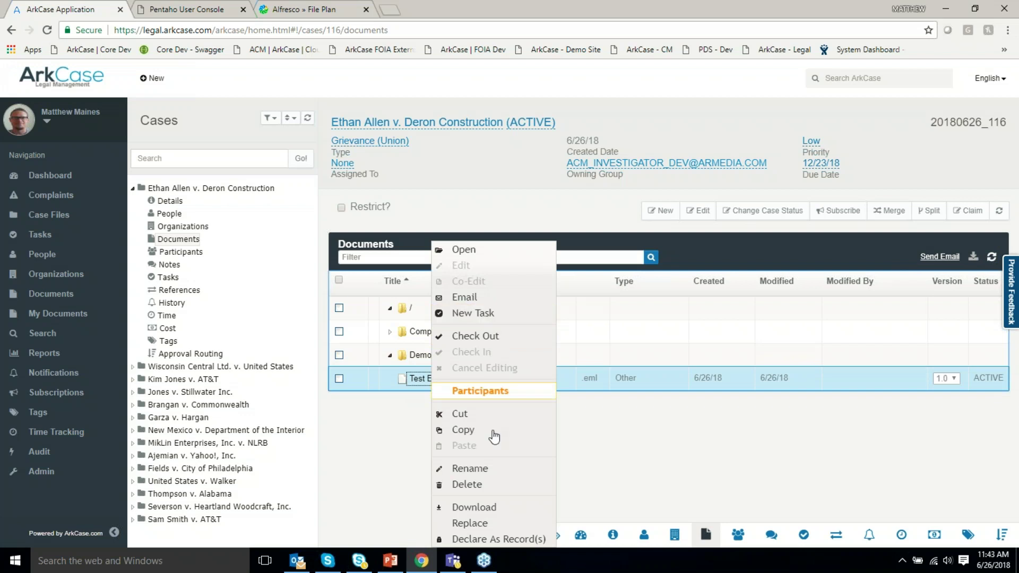
pyautogui.click(478, 506)
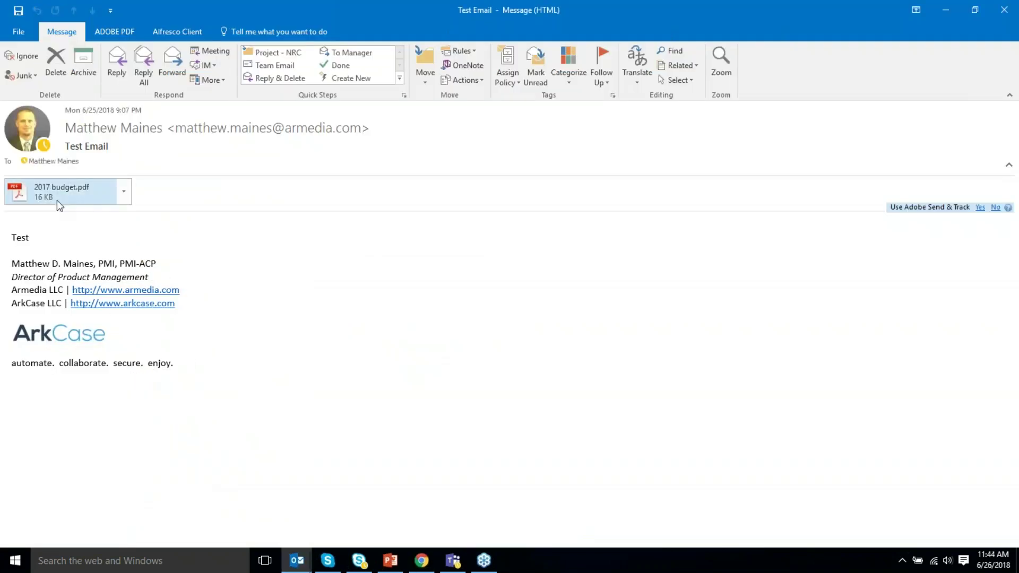
# Close the downloaded Test Email without saving, check the Outlook Inbox, and return to ArkCase.
pyautogui.click(1004, 10)
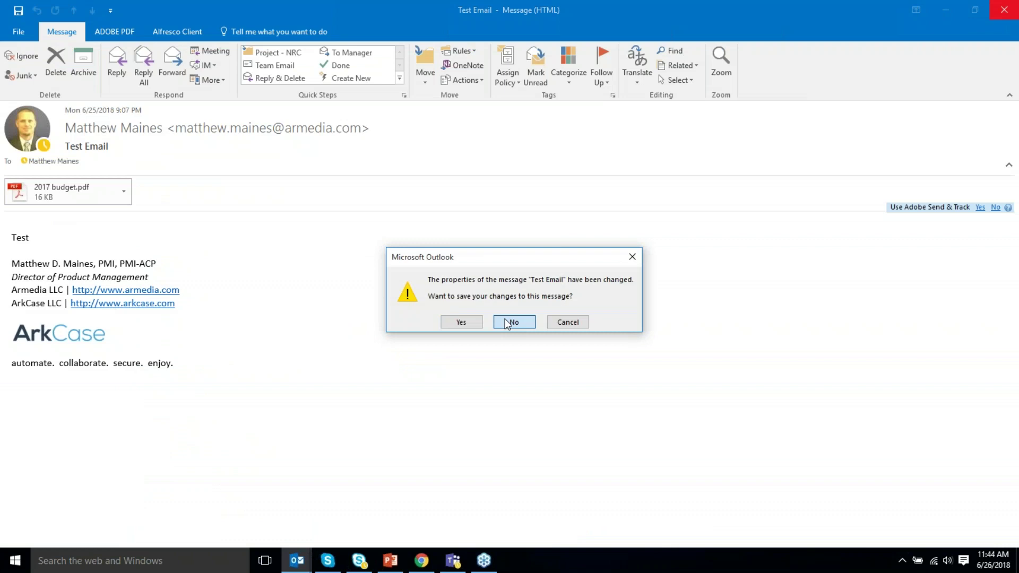
pyautogui.click(508, 322)
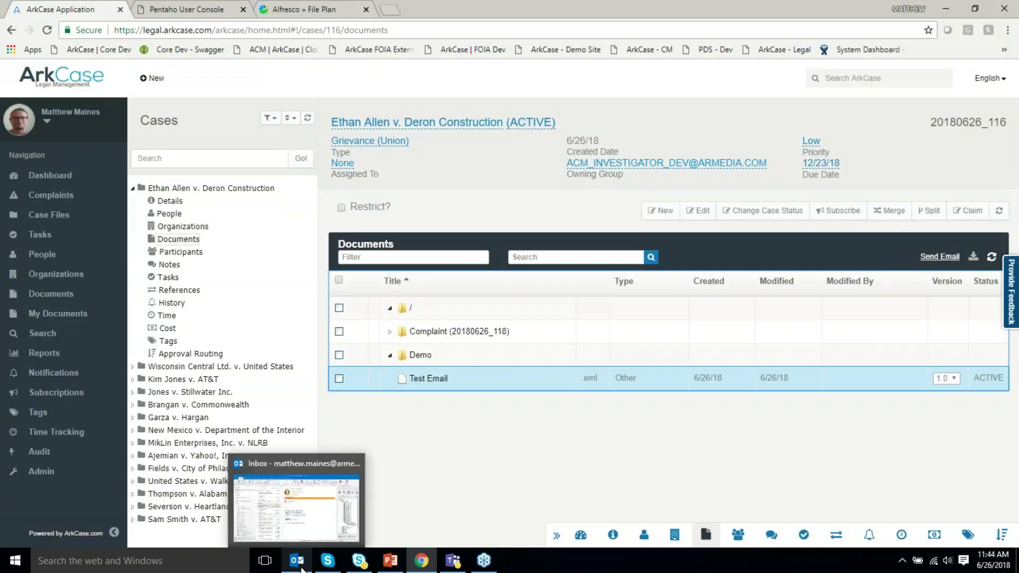
pyautogui.click(301, 570)
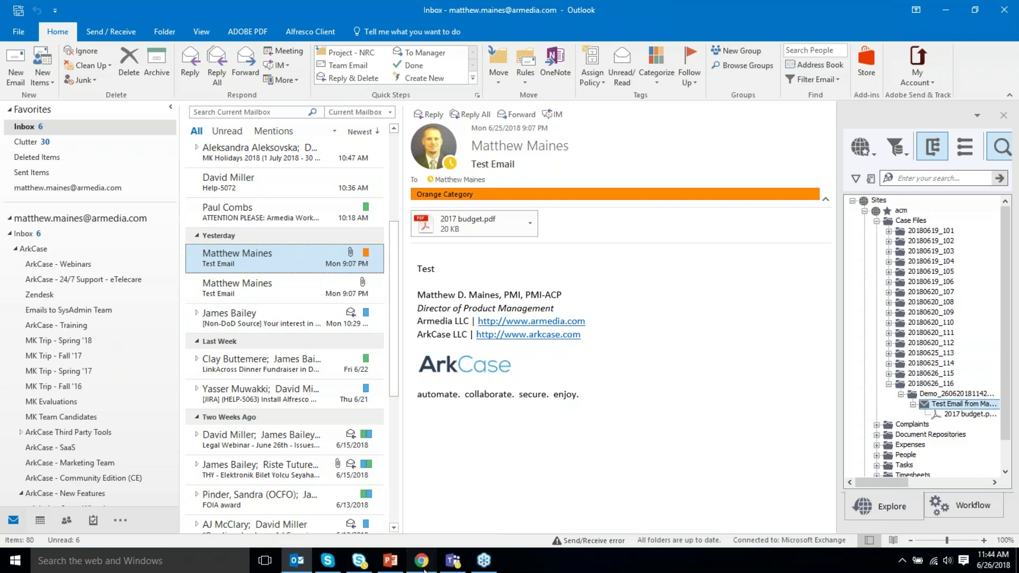
pyautogui.click(421, 560)
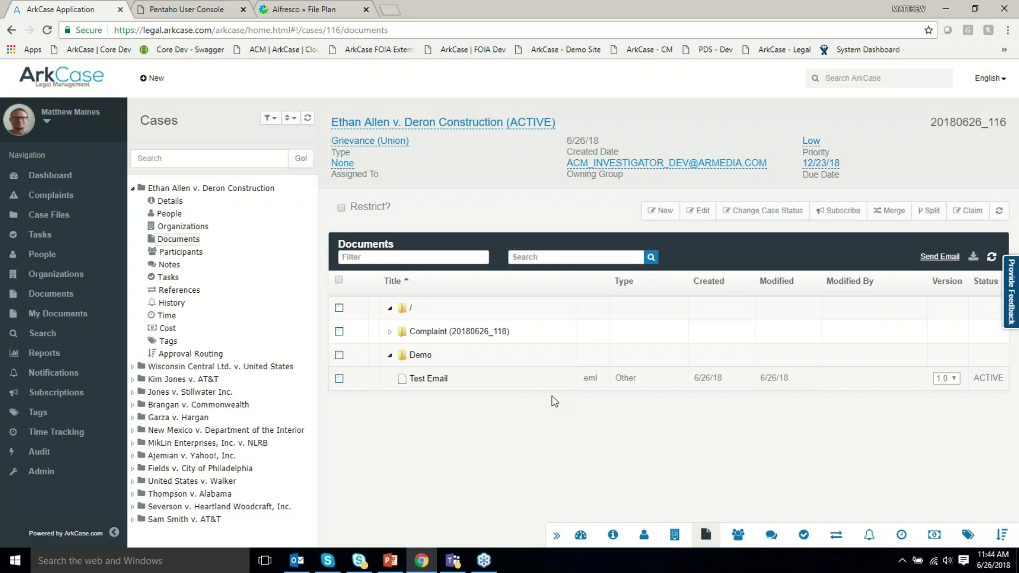
pyautogui.click(455, 378)
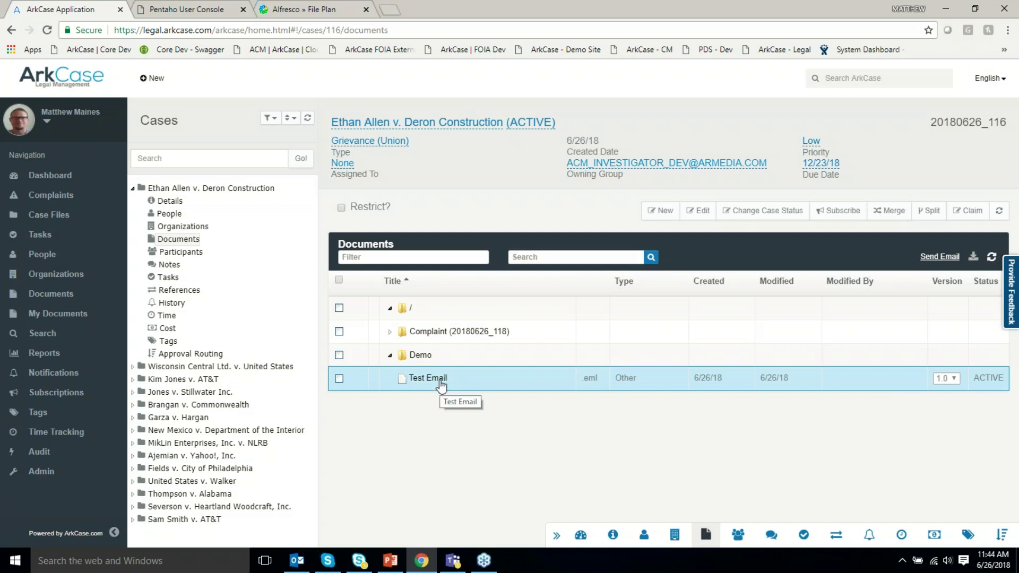
pyautogui.click(449, 418)
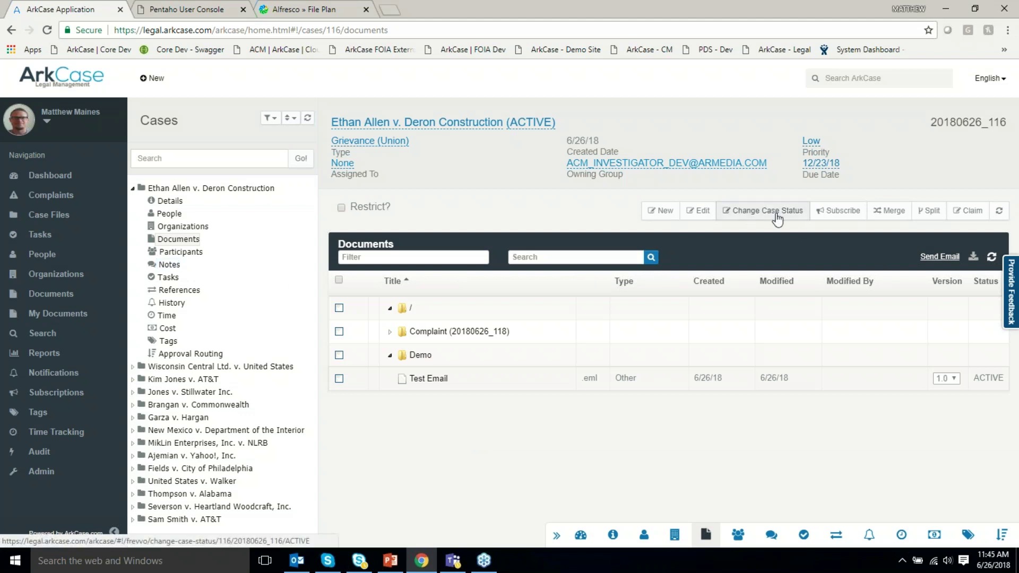
pyautogui.click(133, 188)
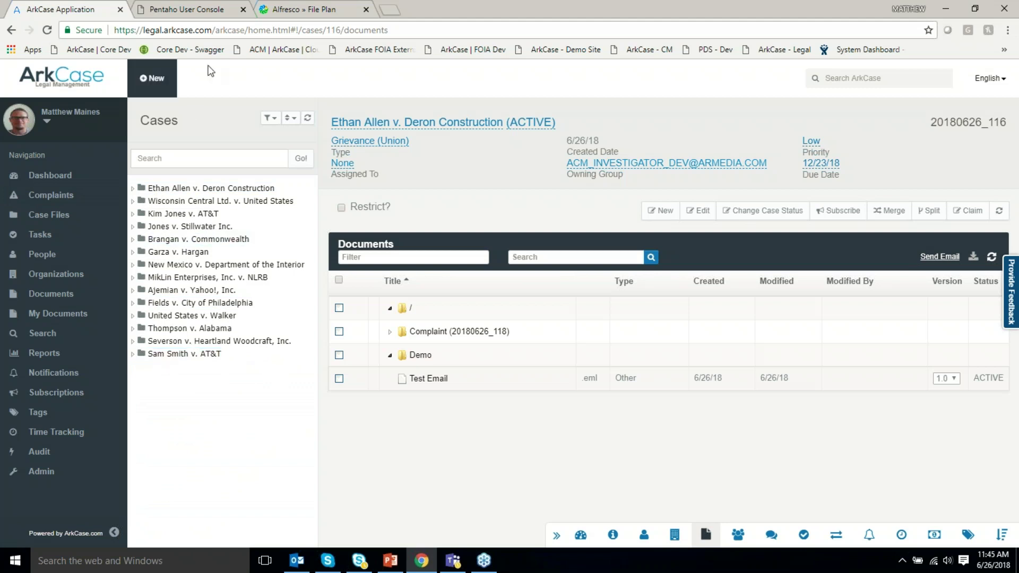
pyautogui.click(303, 9)
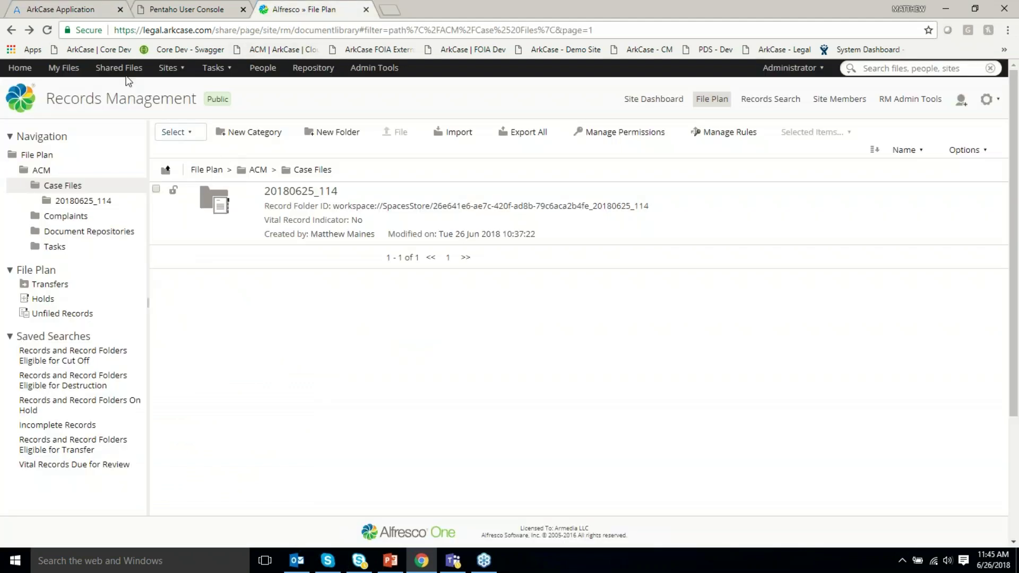
# Reload the Alfresco File Plan page and sign back in with the admin credentials.
pyautogui.click(47, 30)
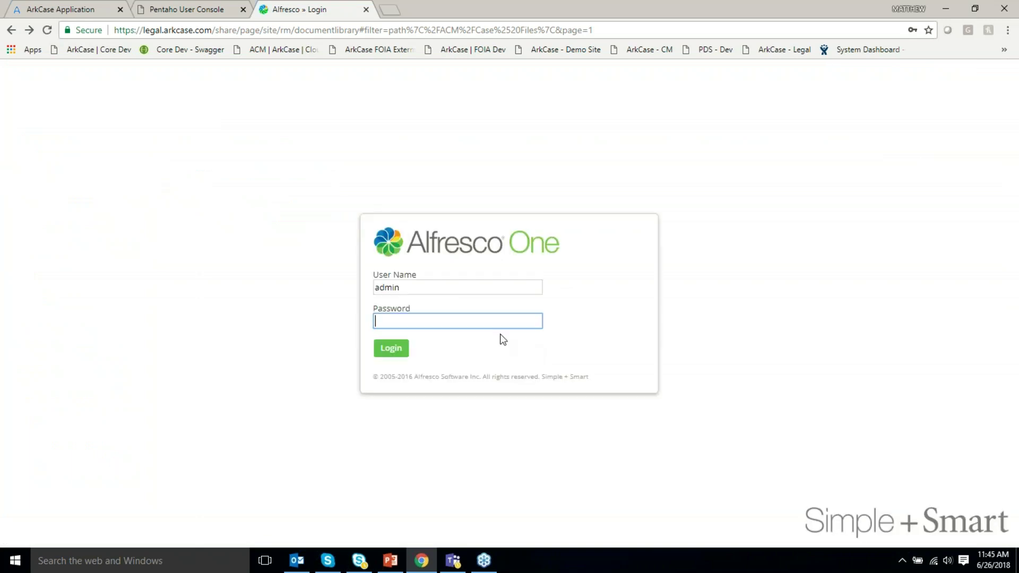
pyautogui.write('admin')
pyautogui.press('Return')
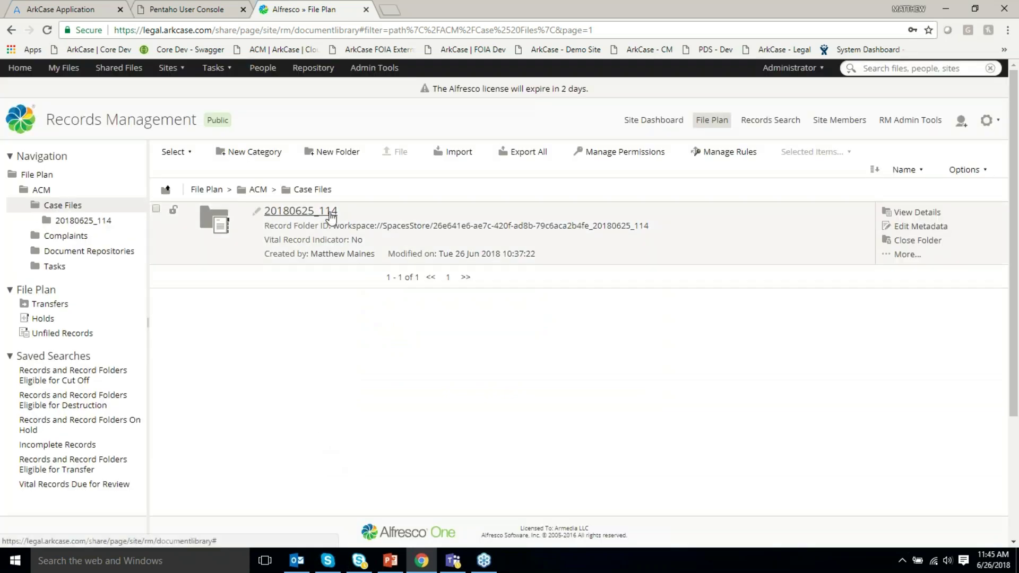
# Open record folder 20180625_114 and review the Complaint record's properties and retention details.
pyautogui.click(330, 214)
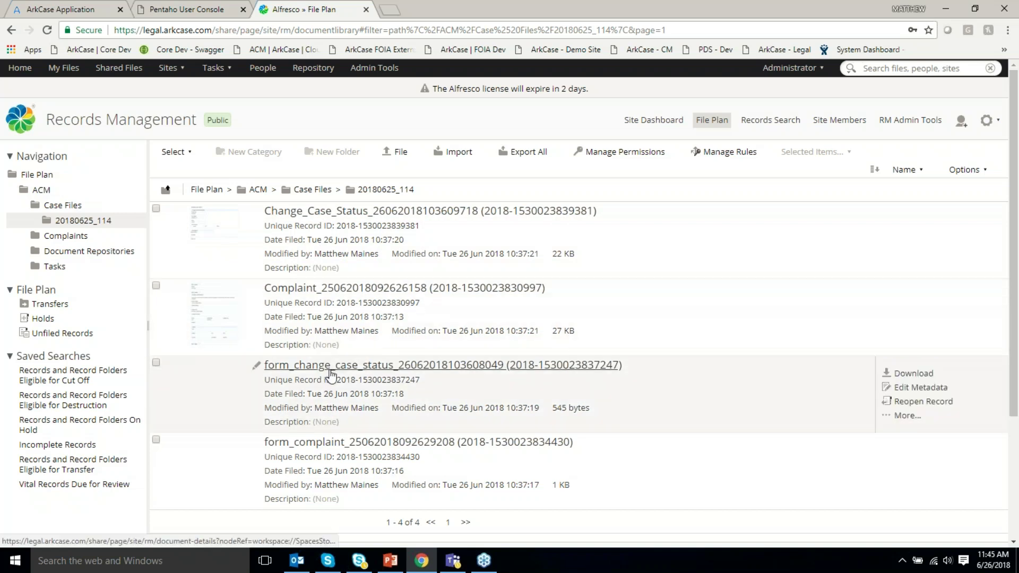
pyautogui.click(341, 293)
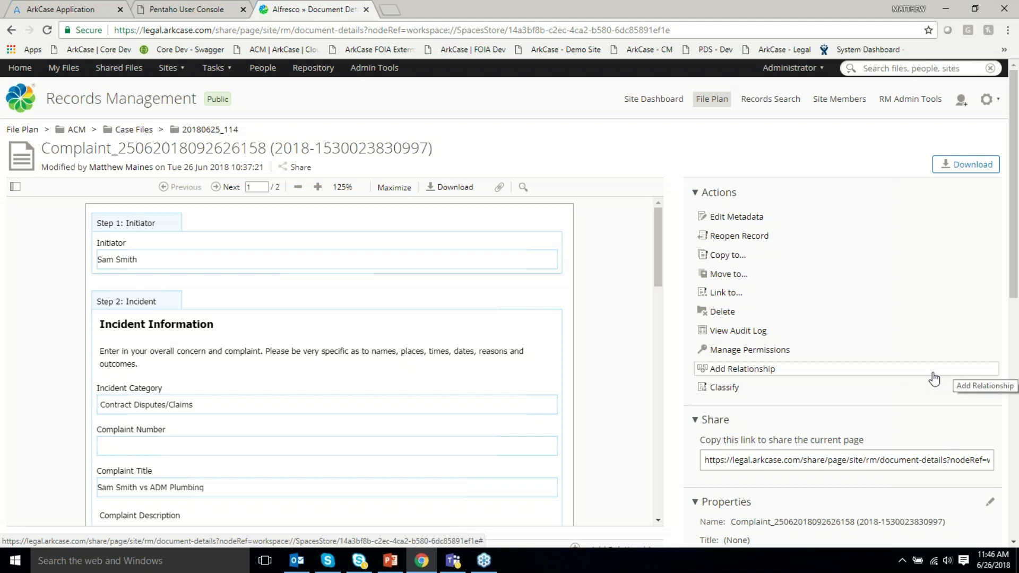
pyautogui.scroll(-3, 934, 379)
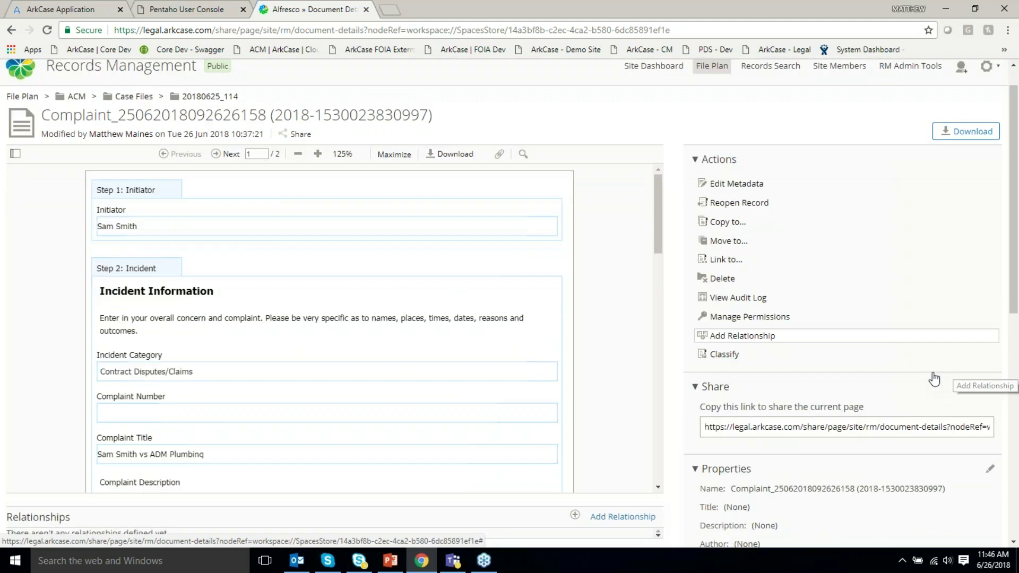
pyautogui.scroll(-1, 933, 379)
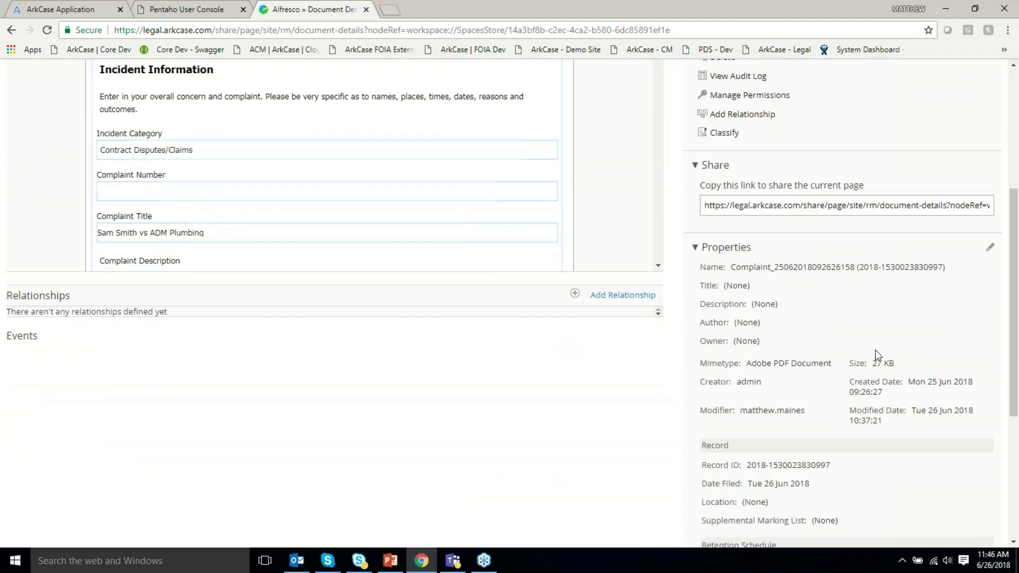
pyautogui.scroll(-2, 875, 351)
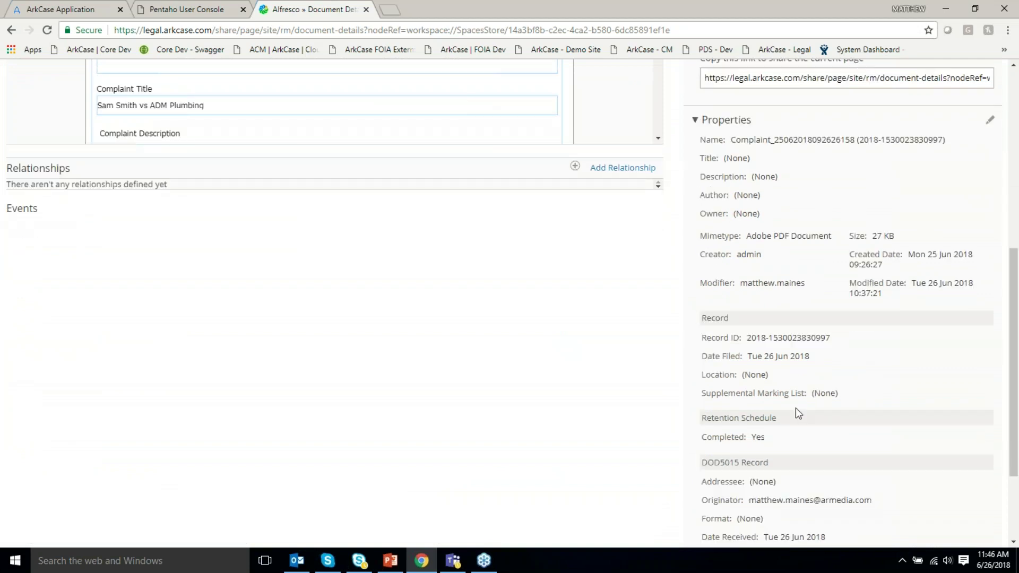
pyautogui.scroll(-1, 821, 357)
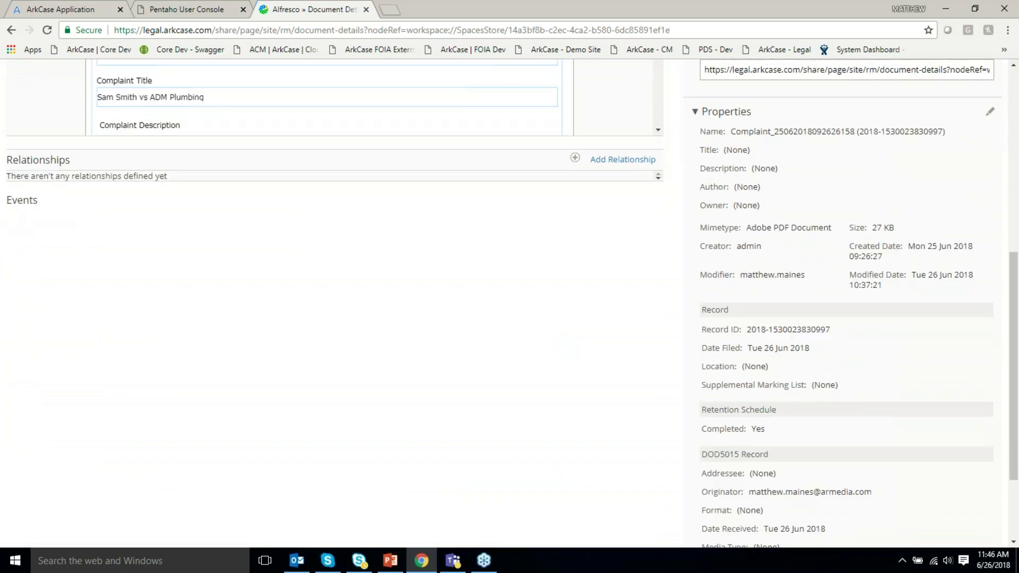
pyautogui.scroll(-2, 770, 389)
pyautogui.scroll(-1, 758, 356)
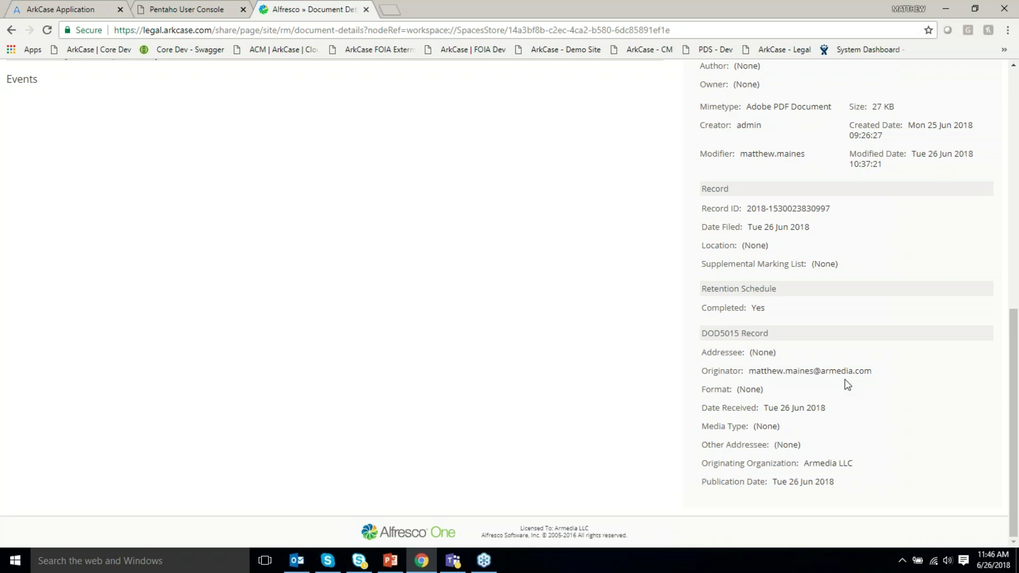
pyautogui.click(159, 12)
pyautogui.hotkey('ctrl', '1')
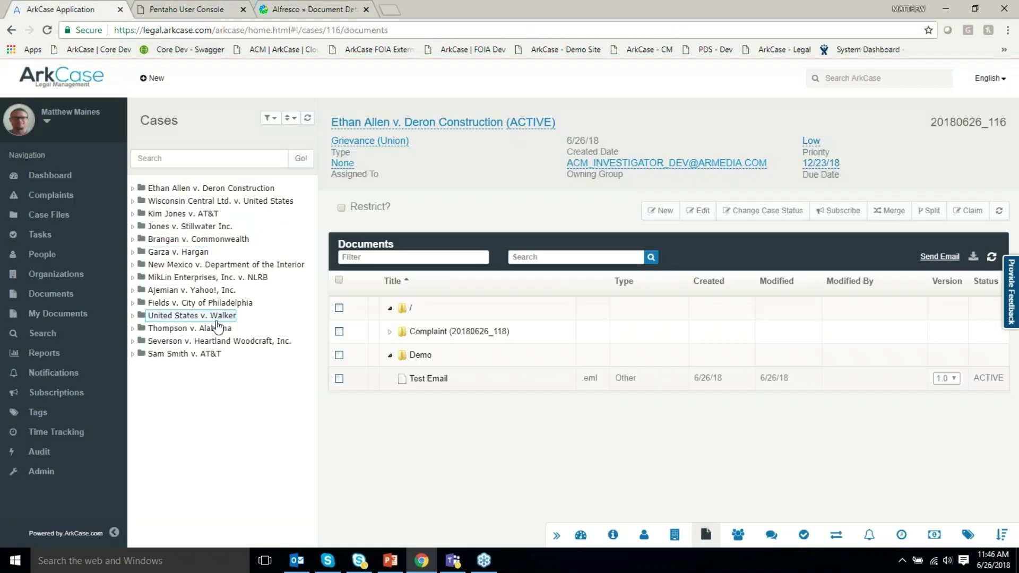
pyautogui.click(230, 203)
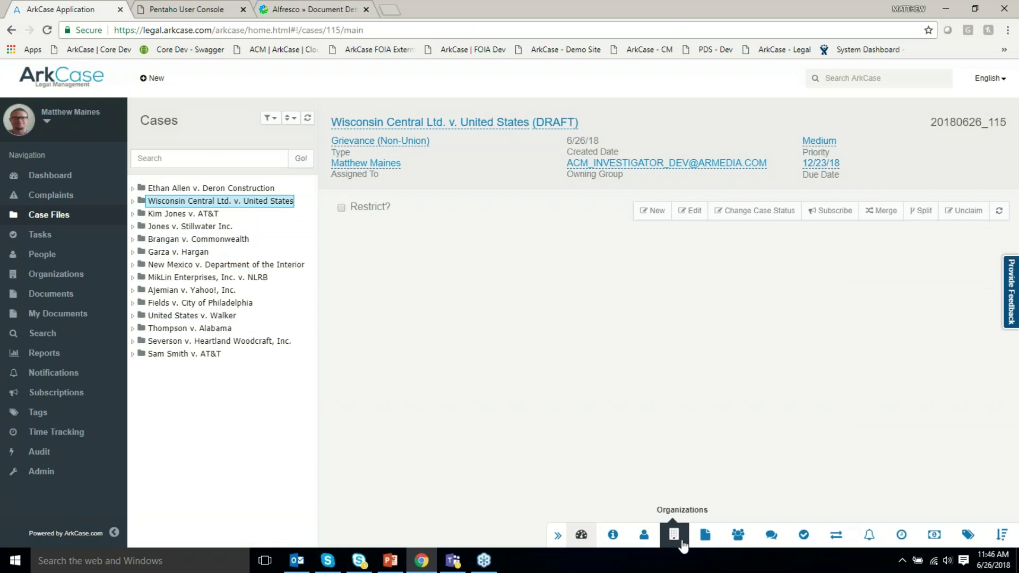
pyautogui.click(265, 214)
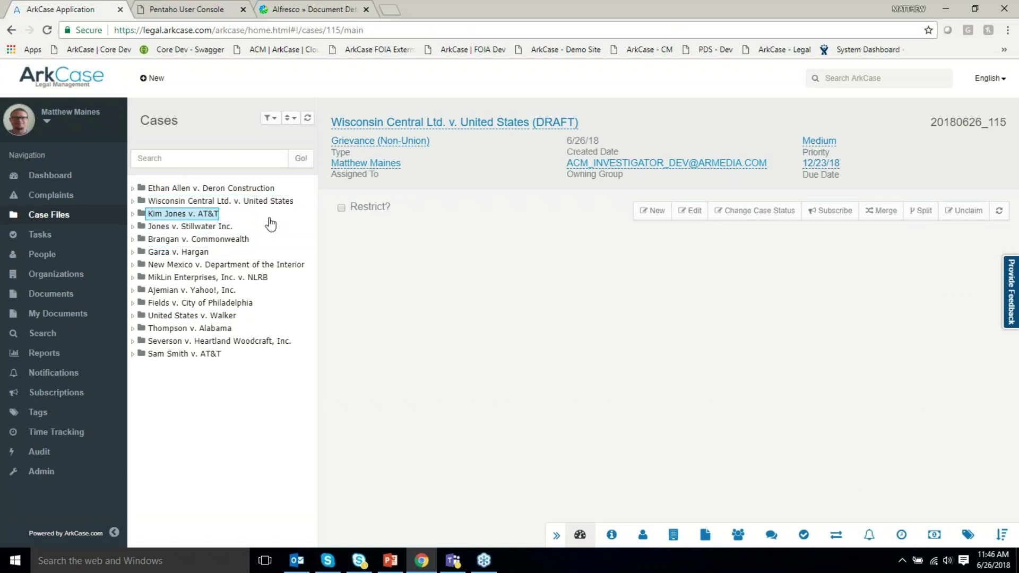
pyautogui.click(696, 537)
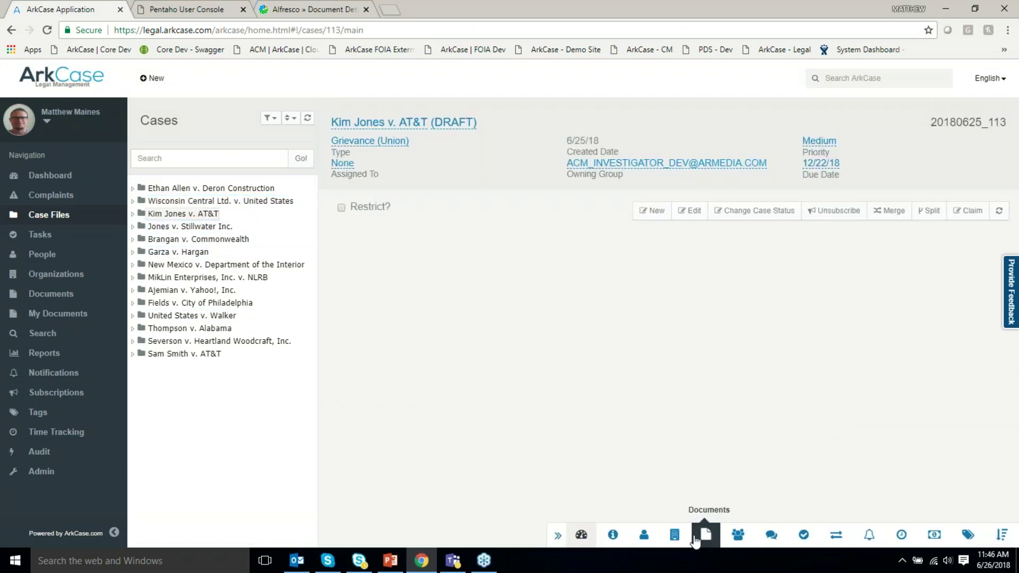
pyautogui.click(390, 308)
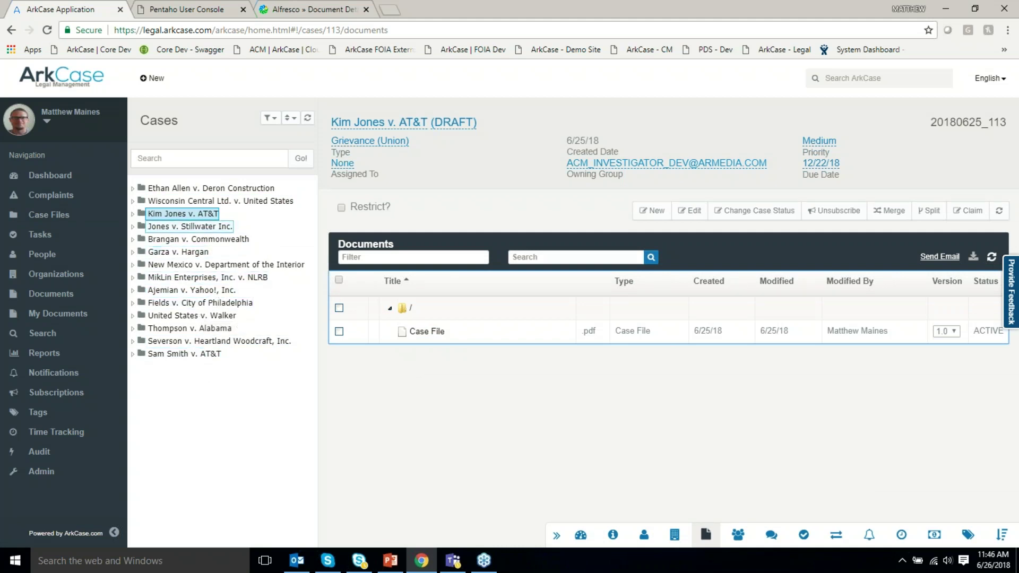
pyautogui.click(220, 201)
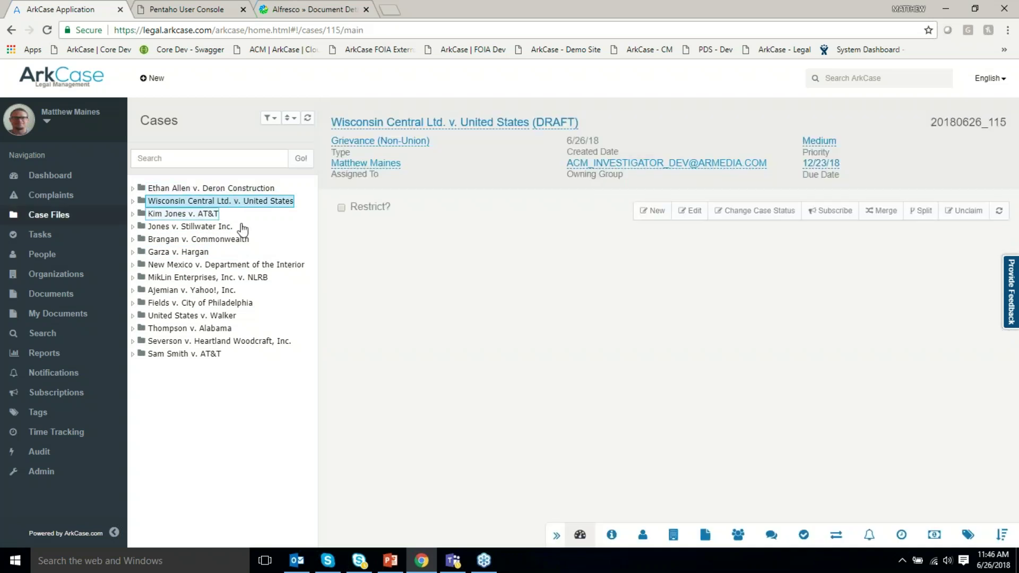
pyautogui.click(38, 198)
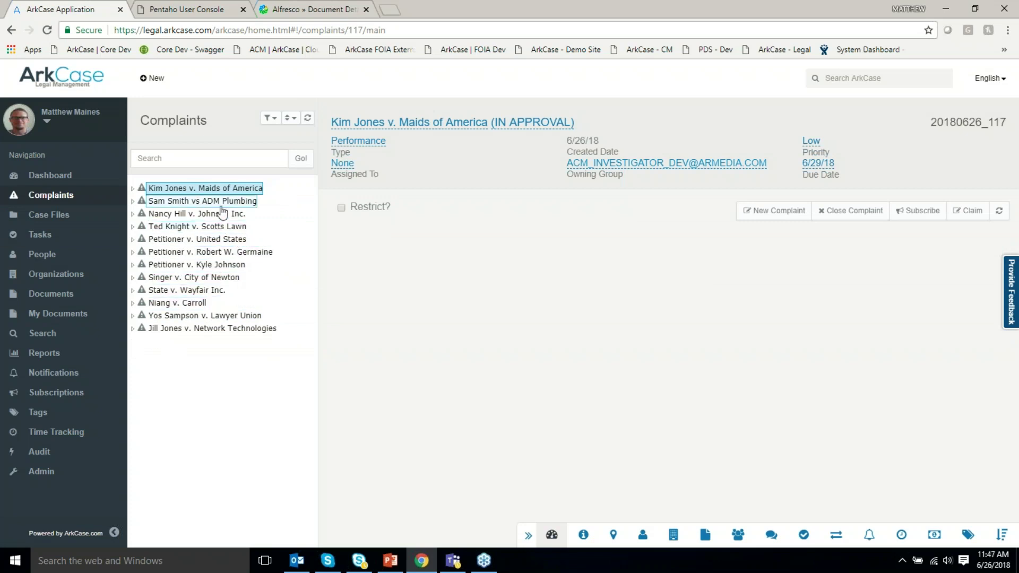
pyautogui.click(706, 534)
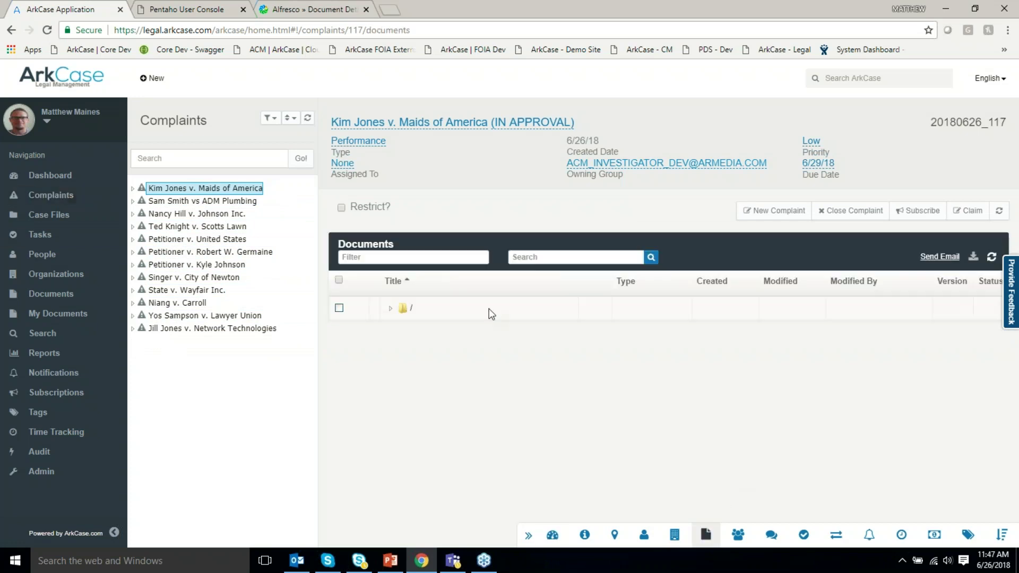
pyautogui.click(270, 117)
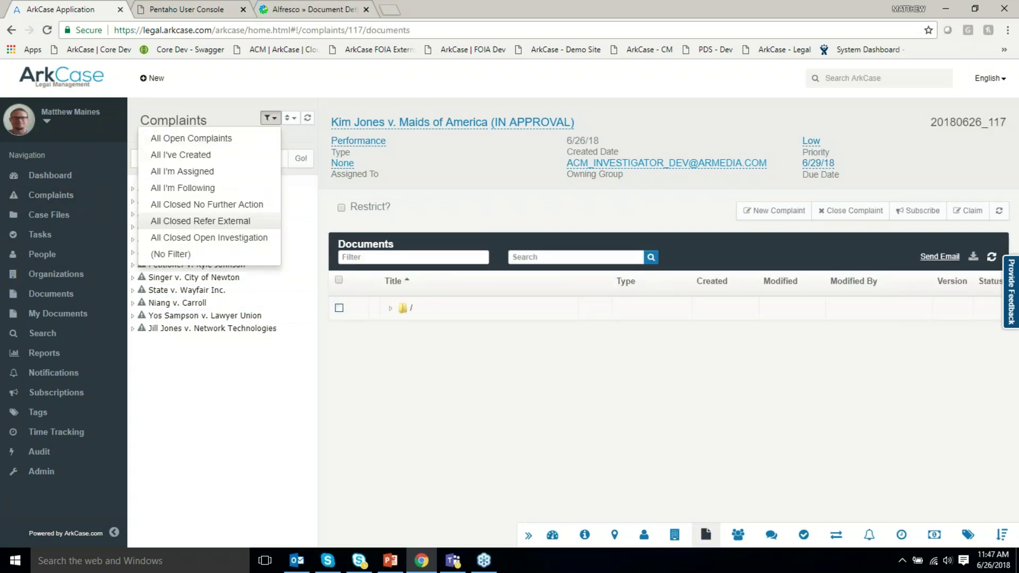
pyautogui.click(210, 237)
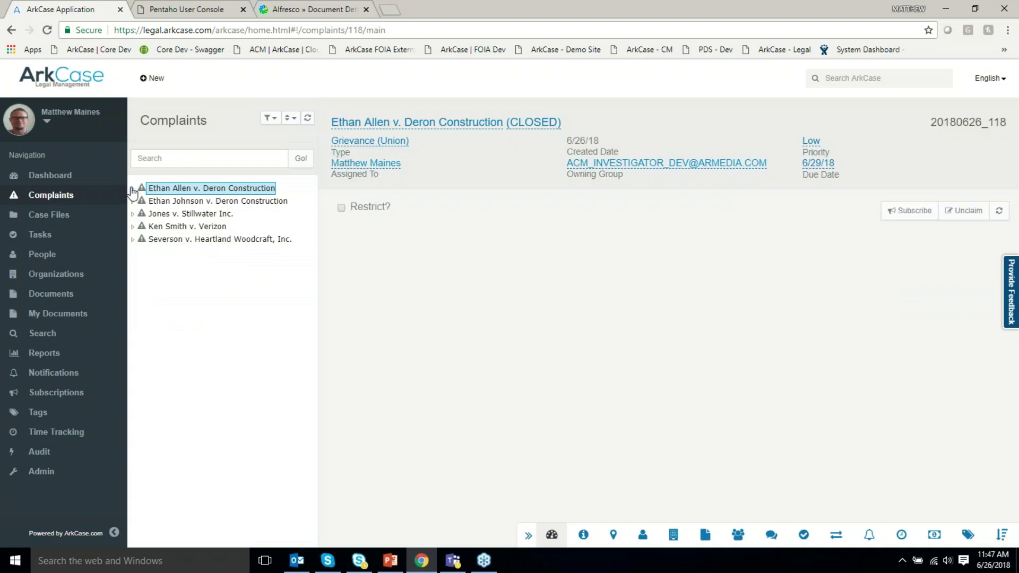
pyautogui.click(133, 188)
pyautogui.click(179, 251)
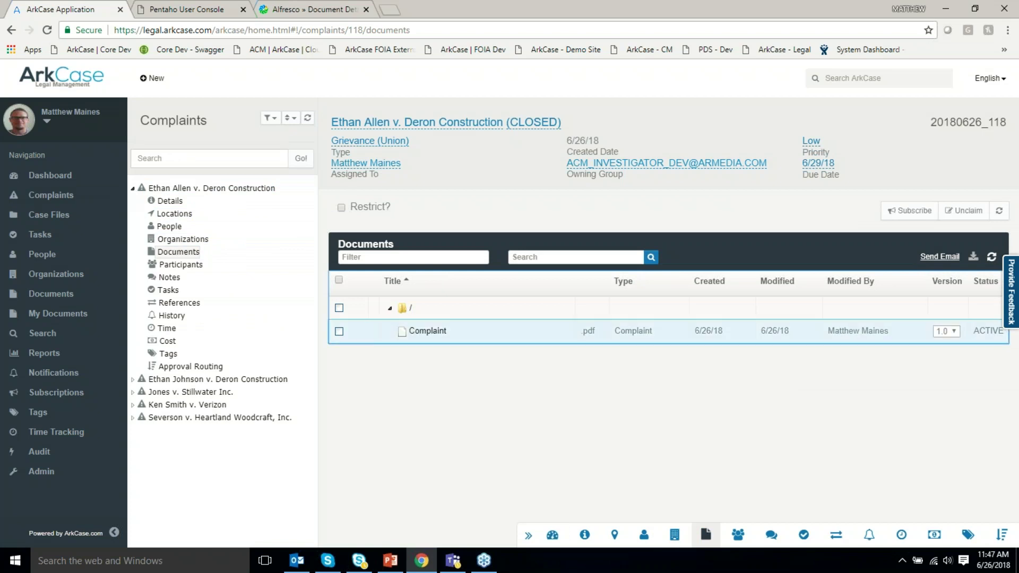
pyautogui.click(390, 309)
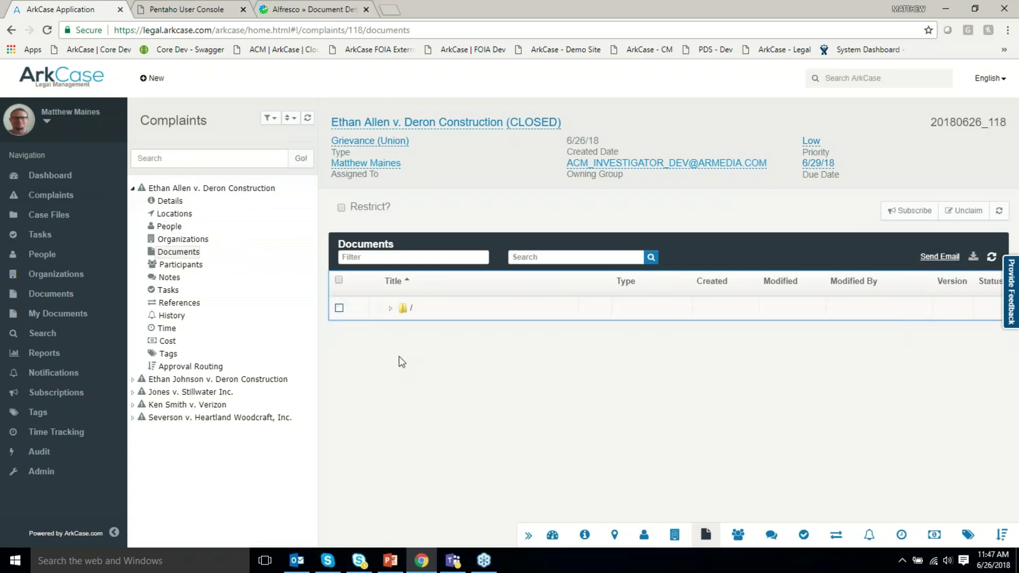
pyautogui.click(132, 380)
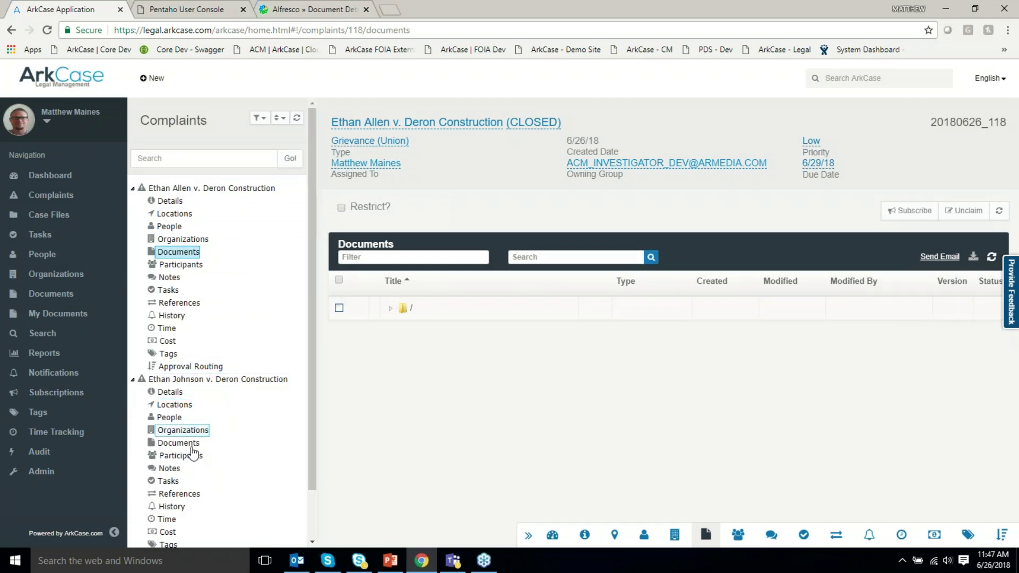
pyautogui.click(187, 444)
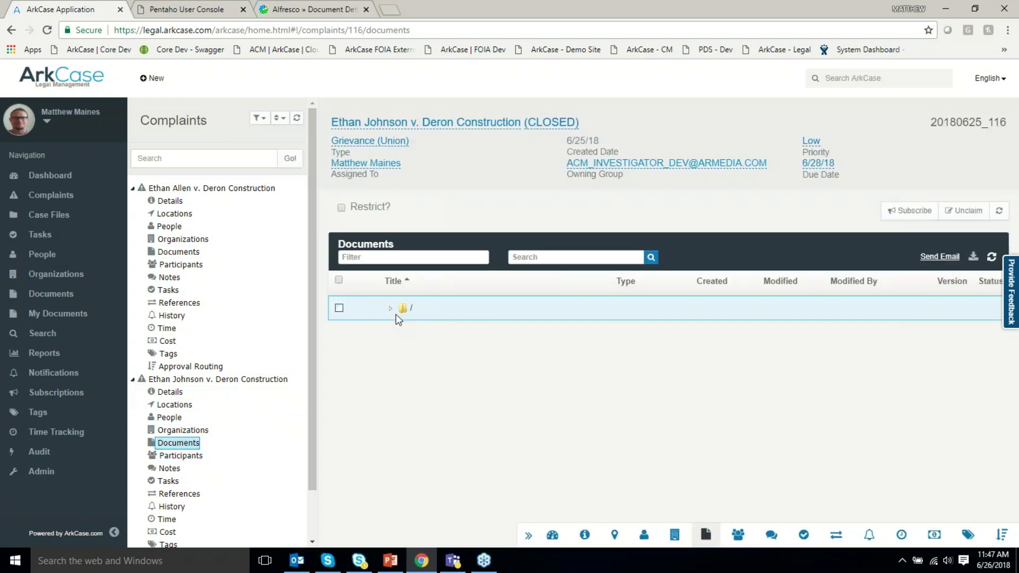
pyautogui.click(392, 313)
pyautogui.click(389, 310)
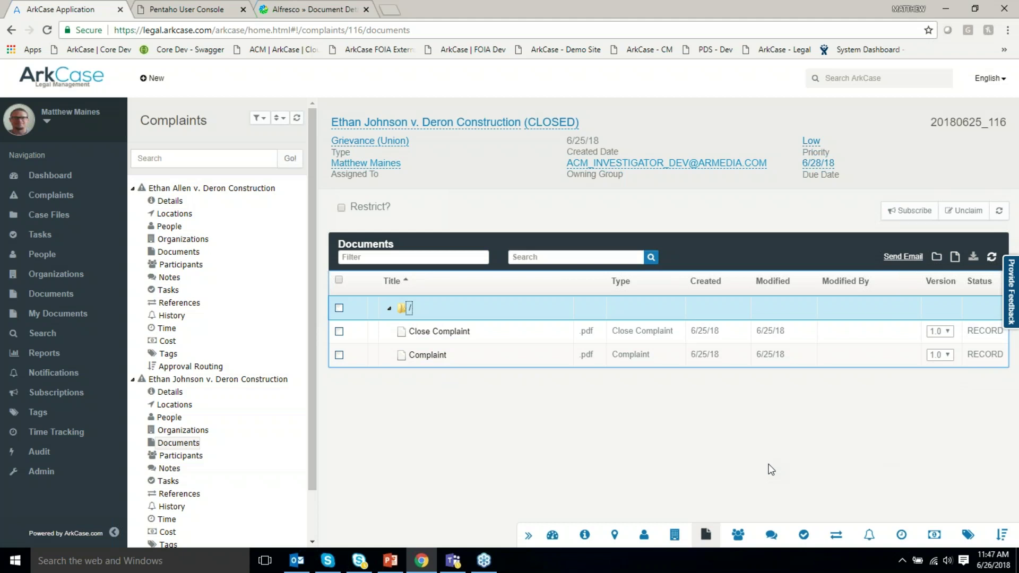
pyautogui.click(727, 469)
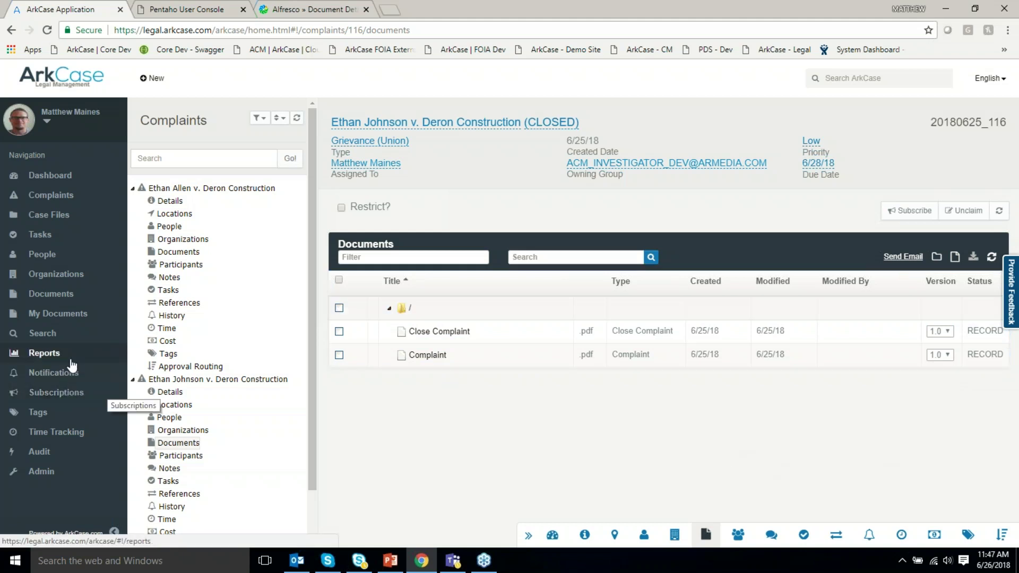
pyautogui.click(46, 334)
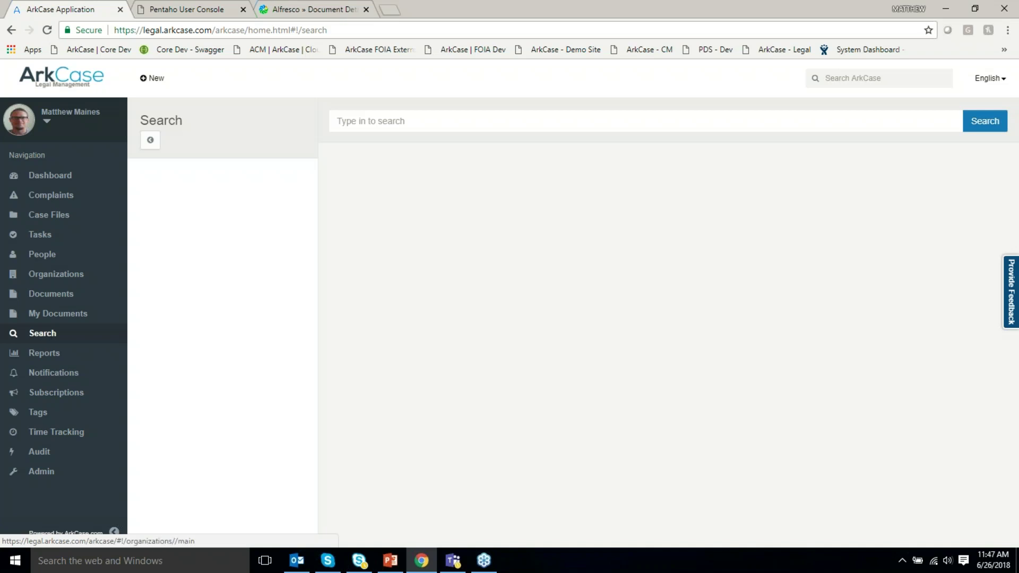
# Search for 'Ethan' and limit the results to case files.
pyautogui.write('E')
pyautogui.press('BackSpace')
pyautogui.write('Ethan')
pyautogui.press('Return')
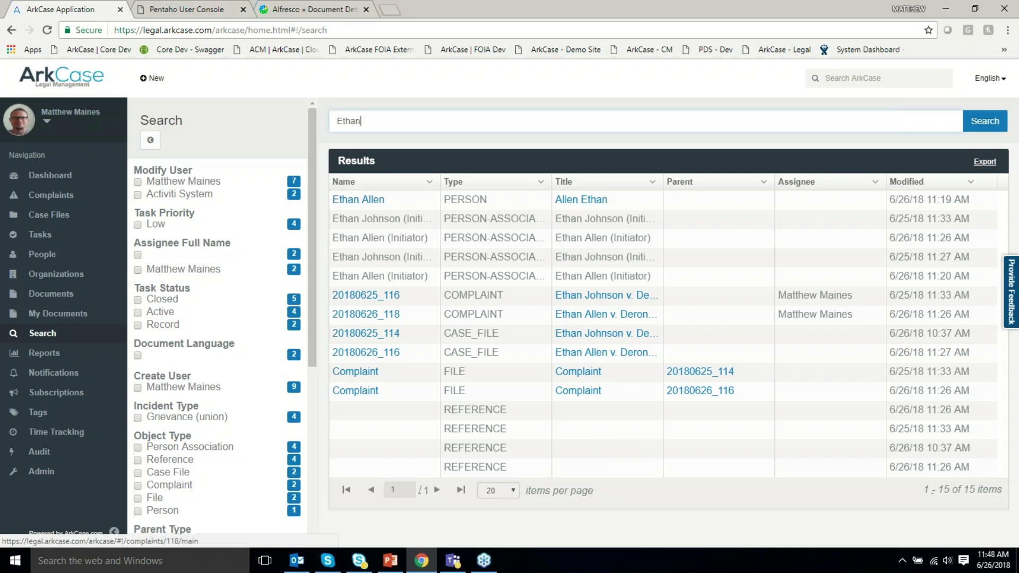
pyautogui.scroll(-3, 217, 318)
pyautogui.click(137, 346)
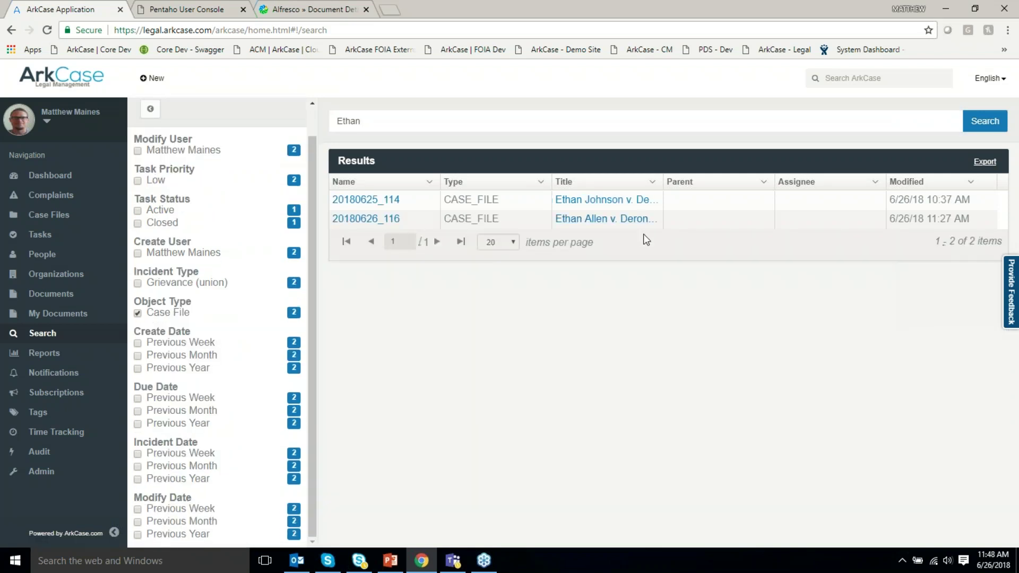
# Search for AT&T instead and toggle the Organization facet on and off.
pyautogui.moveTo(364, 121); pyautogui.dragTo(275, 116)
pyautogui.write('AT&T')
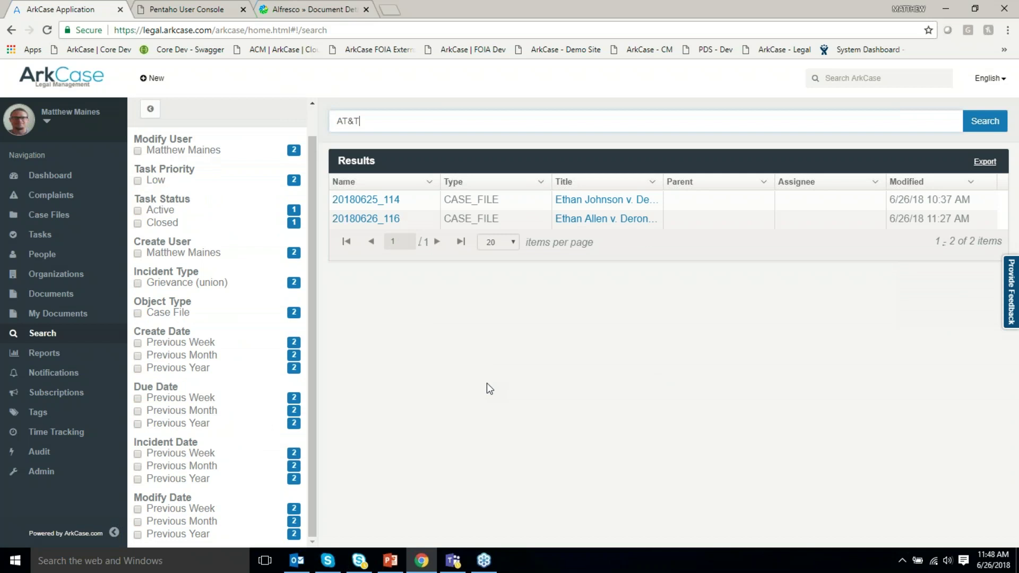
pyautogui.press('Return')
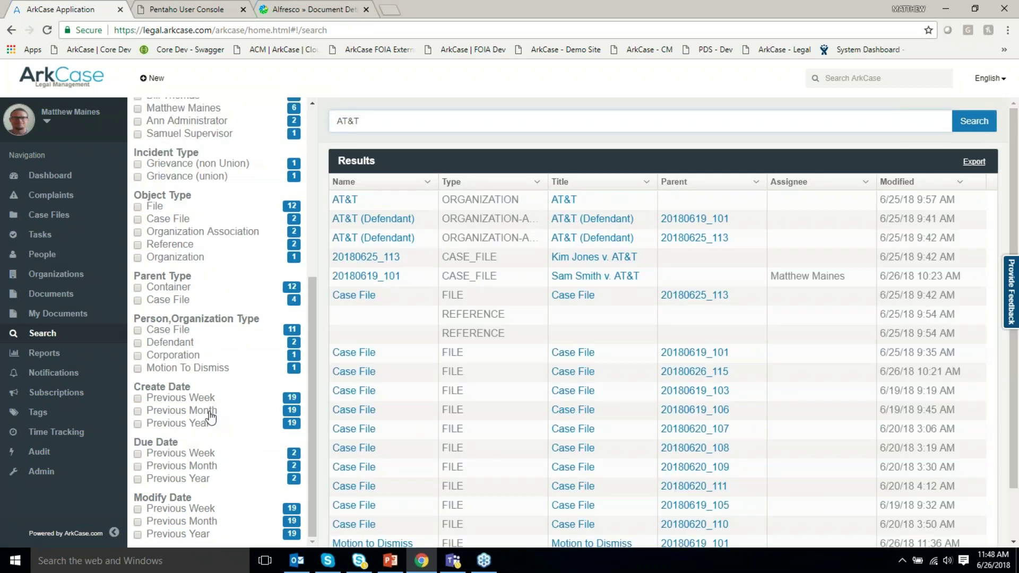
pyautogui.click(138, 257)
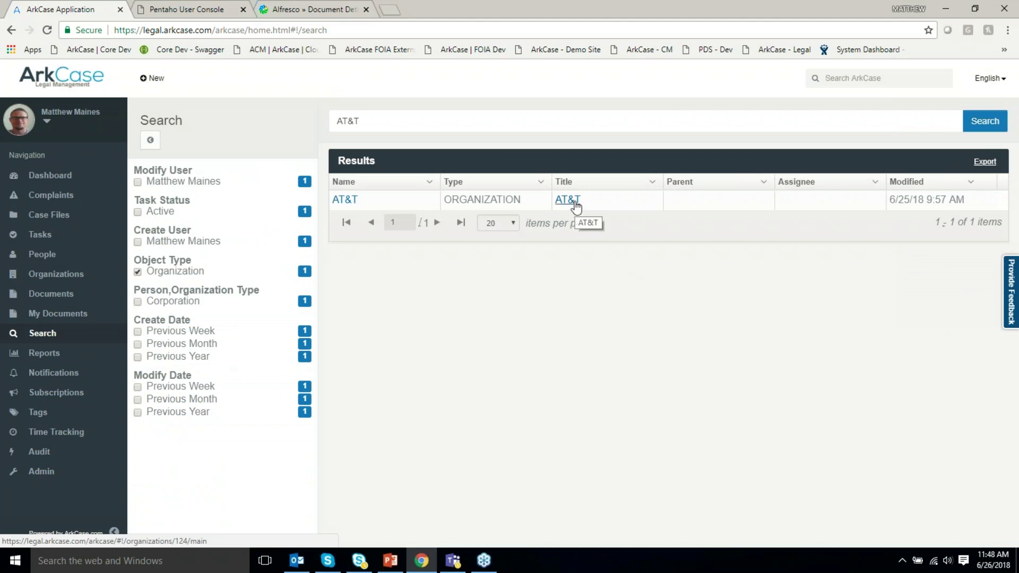
pyautogui.click(137, 273)
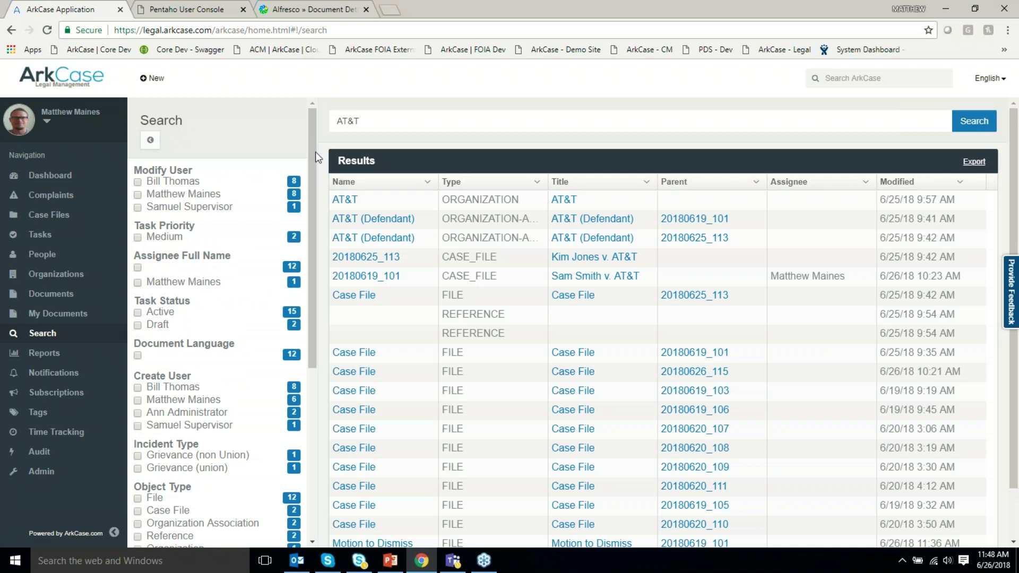
# Sort results ascending by Name, hide the Assignee column, and export them to CSV.
pyautogui.click(427, 182)
pyautogui.click(403, 203)
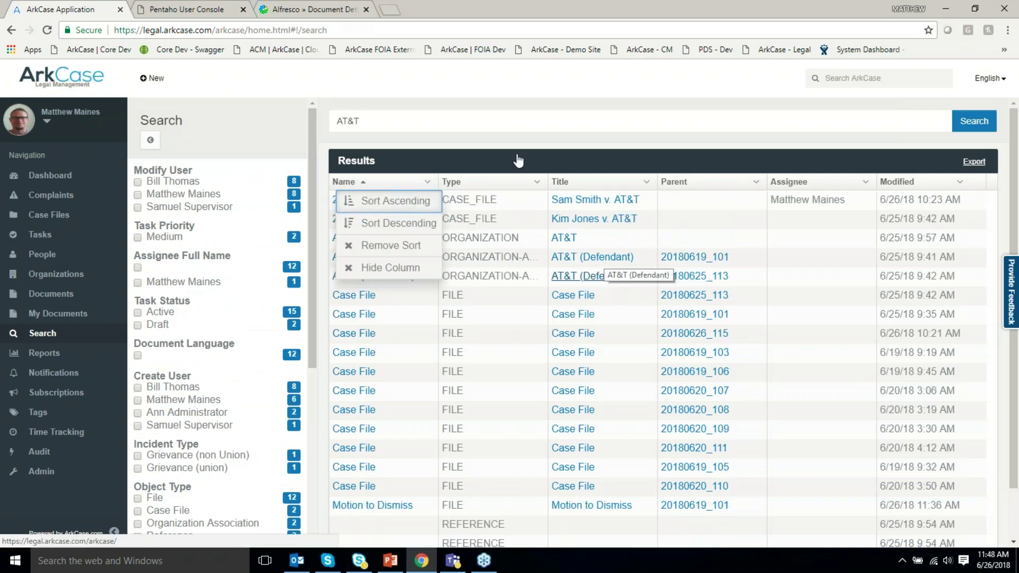
pyautogui.click(533, 153)
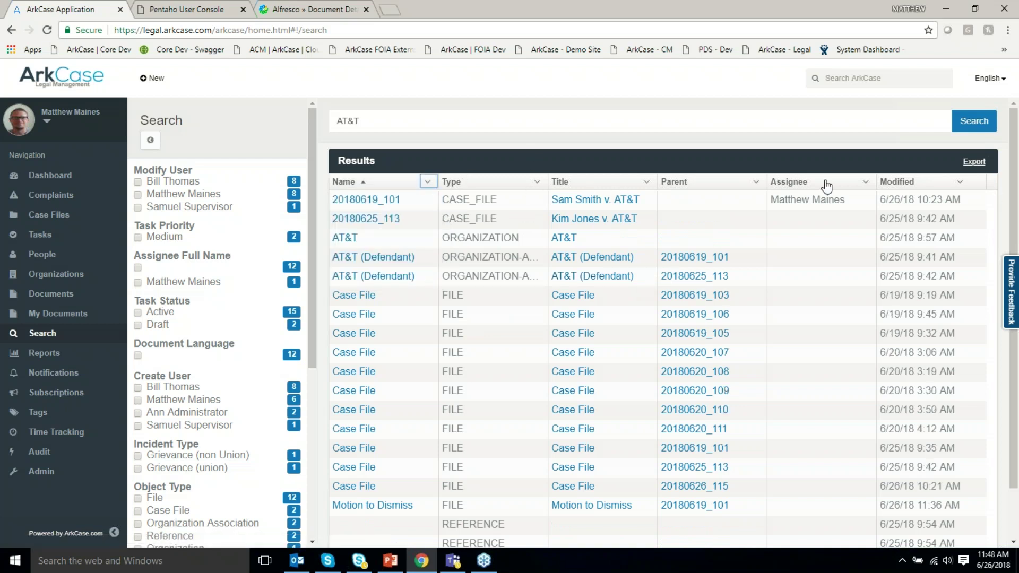
pyautogui.click(865, 182)
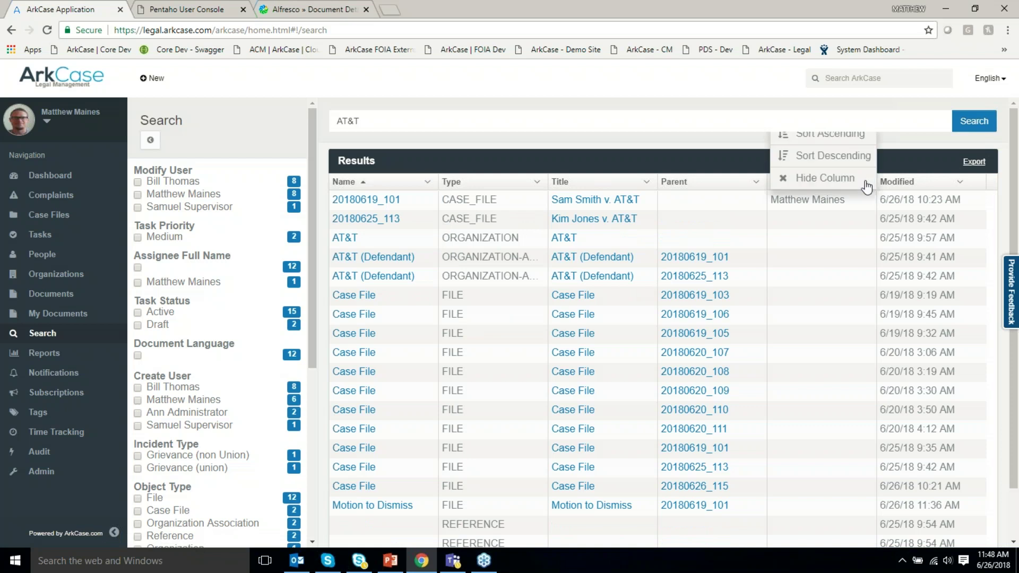
pyautogui.click(815, 249)
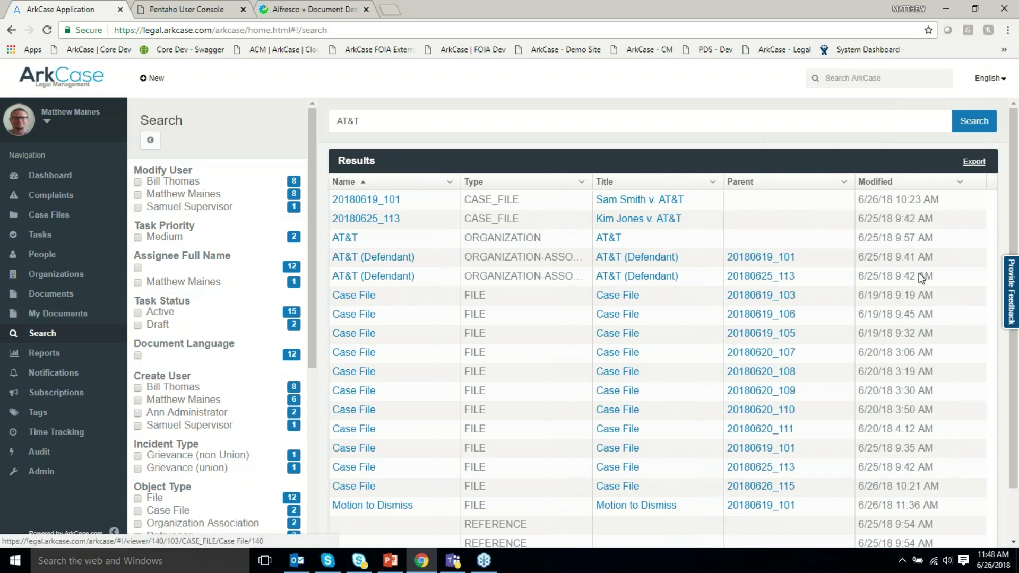
pyautogui.click(979, 165)
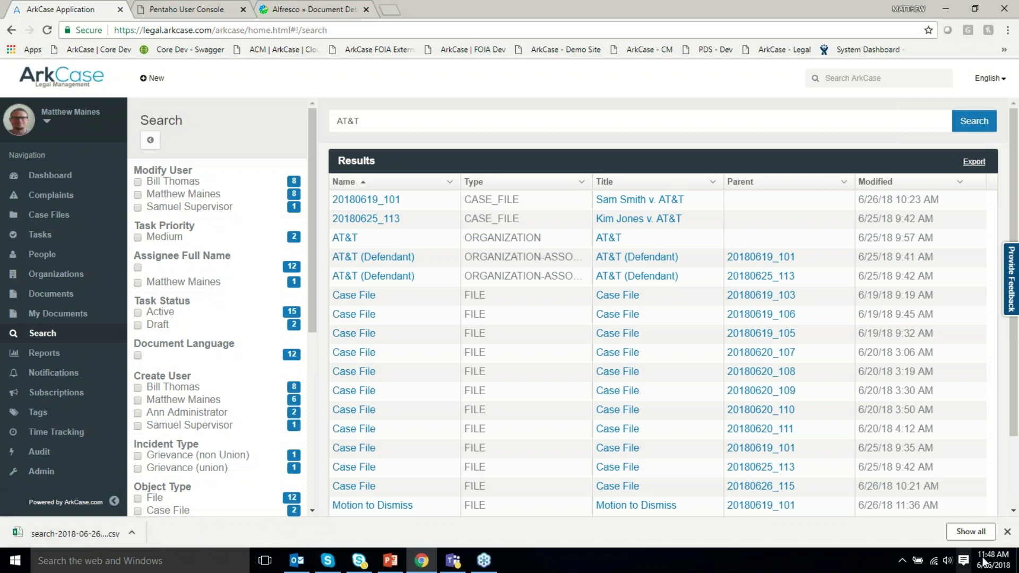
pyautogui.click(1007, 532)
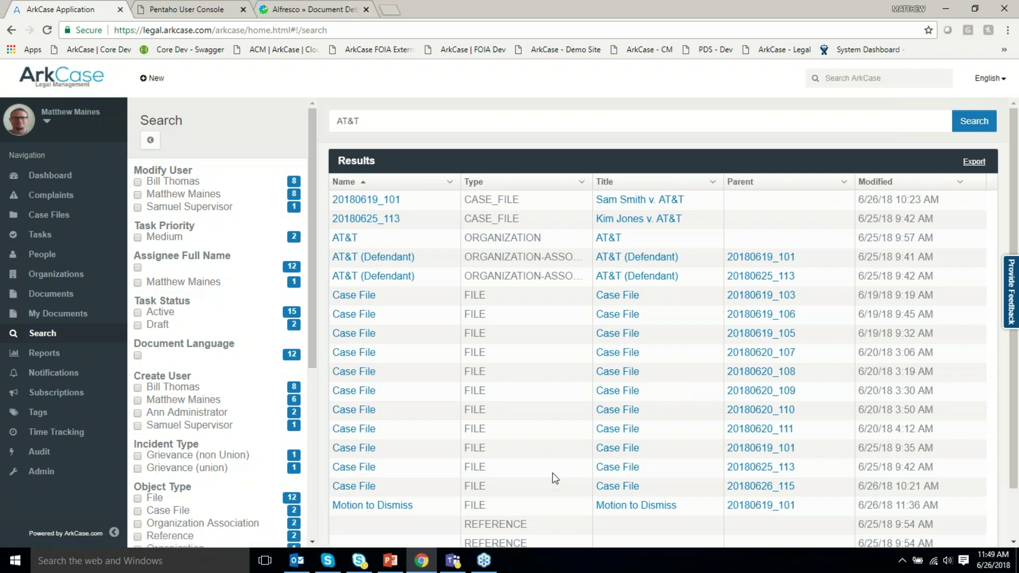
# Generate the COMPLAINT DISPOSITION COUNT report with a From date of 6/18/18.
pyautogui.click(36, 355)
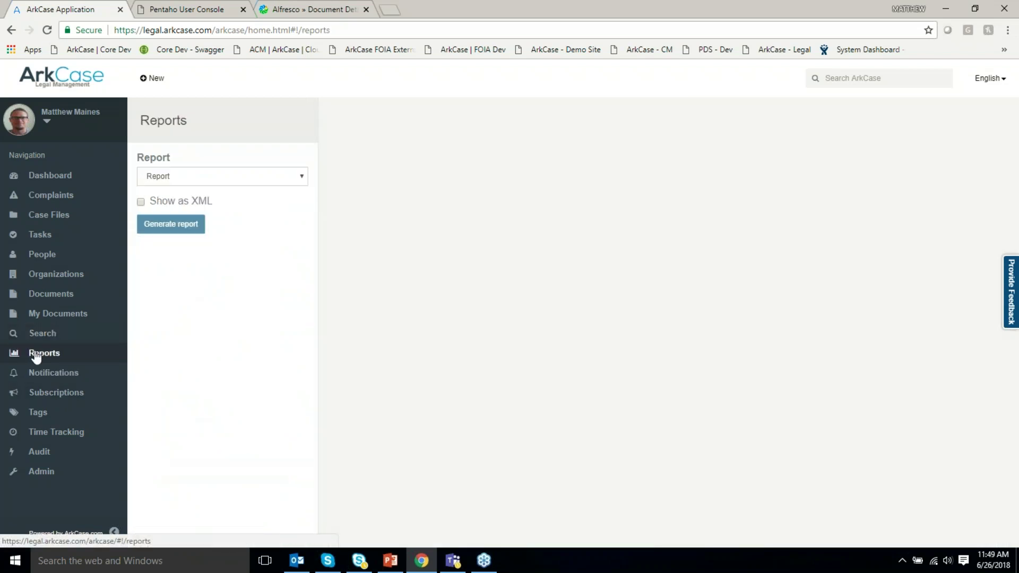
pyautogui.click(219, 179)
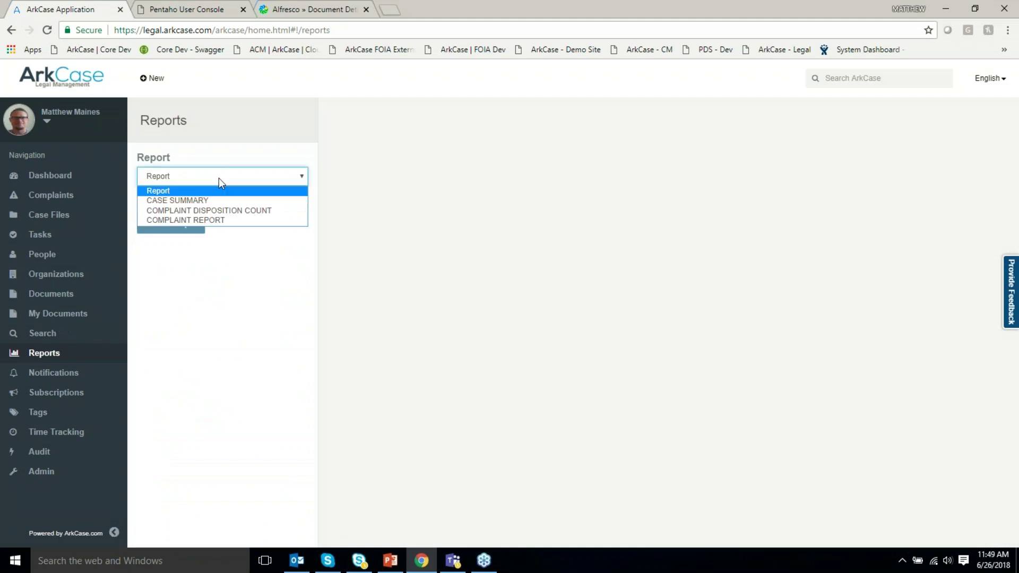
pyautogui.click(223, 210)
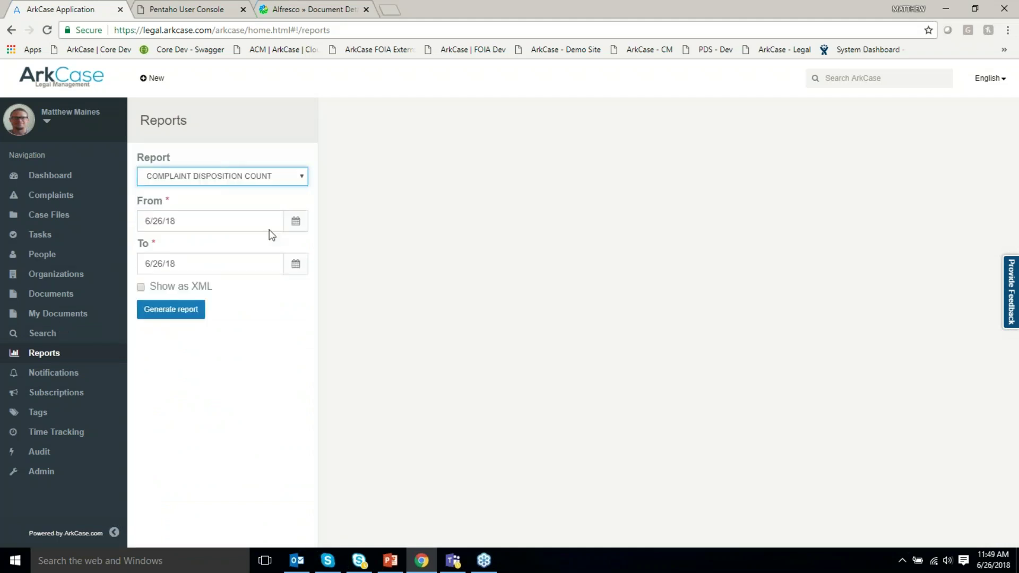
pyautogui.click(295, 221)
pyautogui.click(192, 334)
pyautogui.click(173, 314)
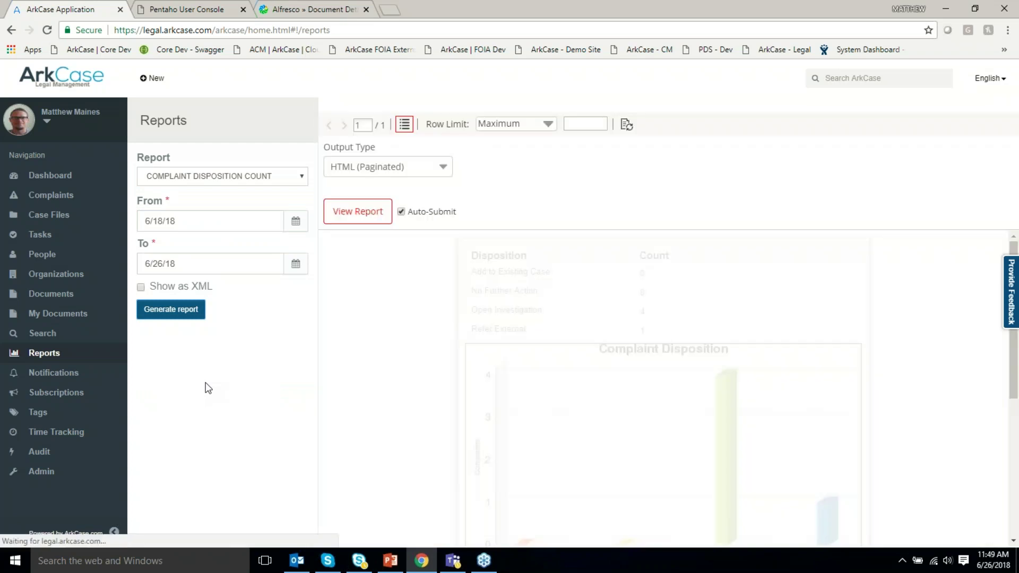
pyautogui.scroll(-2, 386, 381)
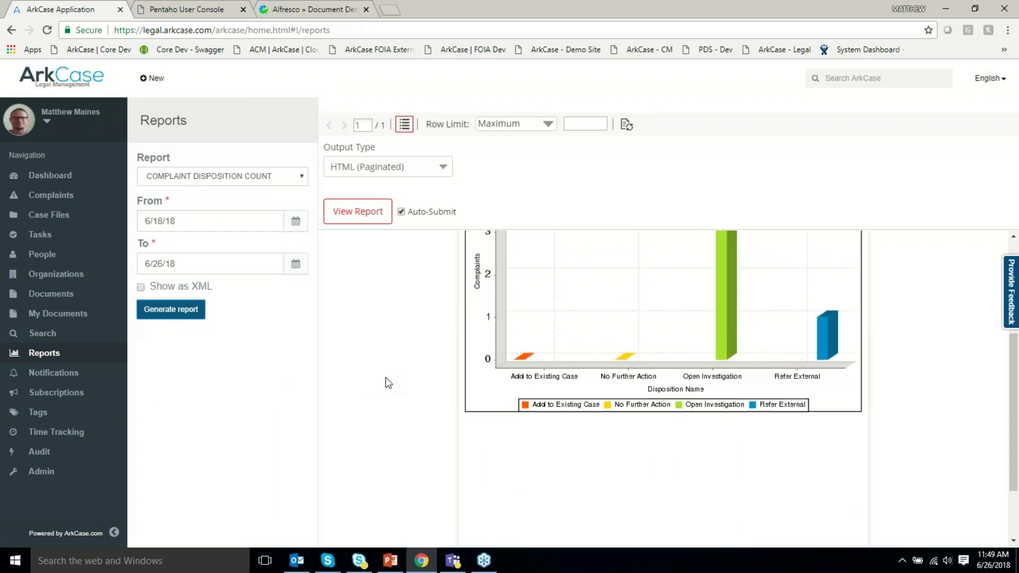
pyautogui.scroll(1, 383, 396)
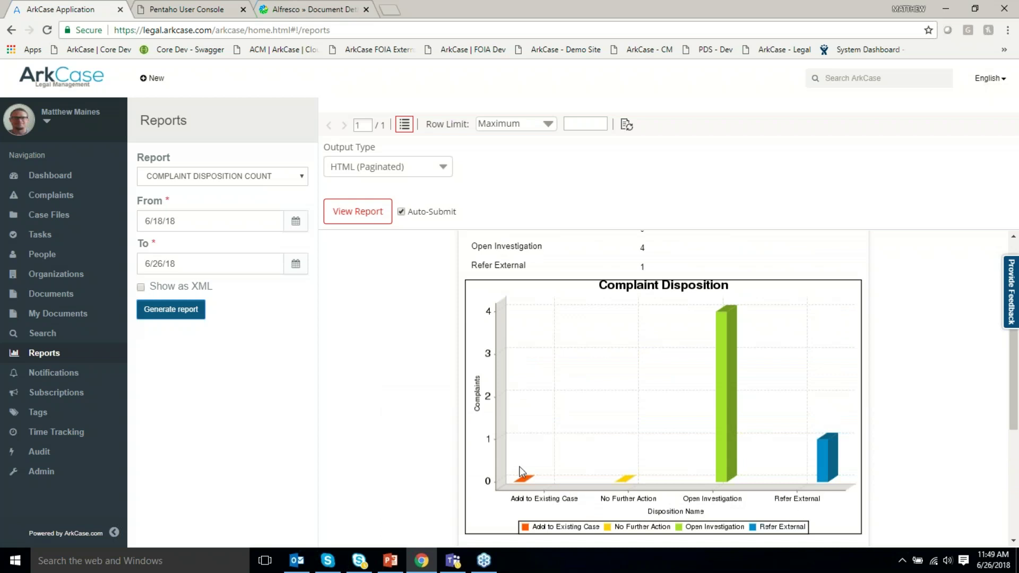
# Generate the CASE SUMMARY report, keeping HTML (Paginated) as the output type.
pyautogui.click(254, 176)
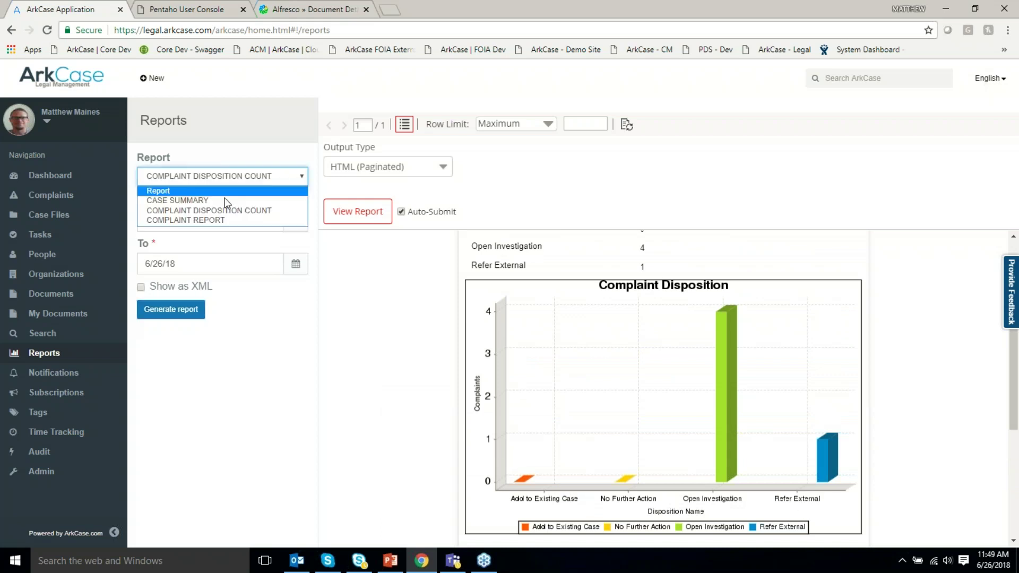
pyautogui.click(226, 200)
pyautogui.click(175, 359)
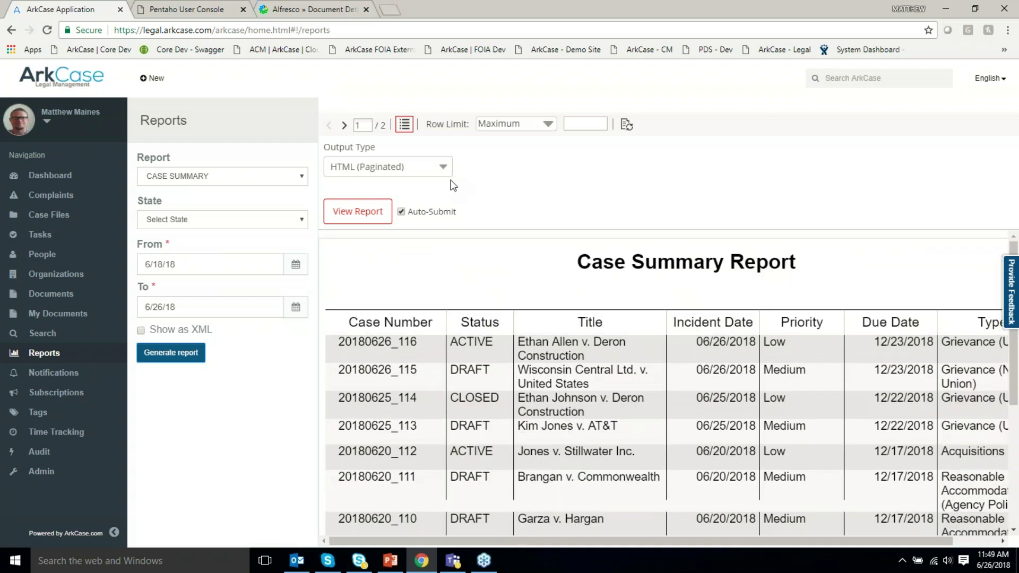
pyautogui.click(439, 170)
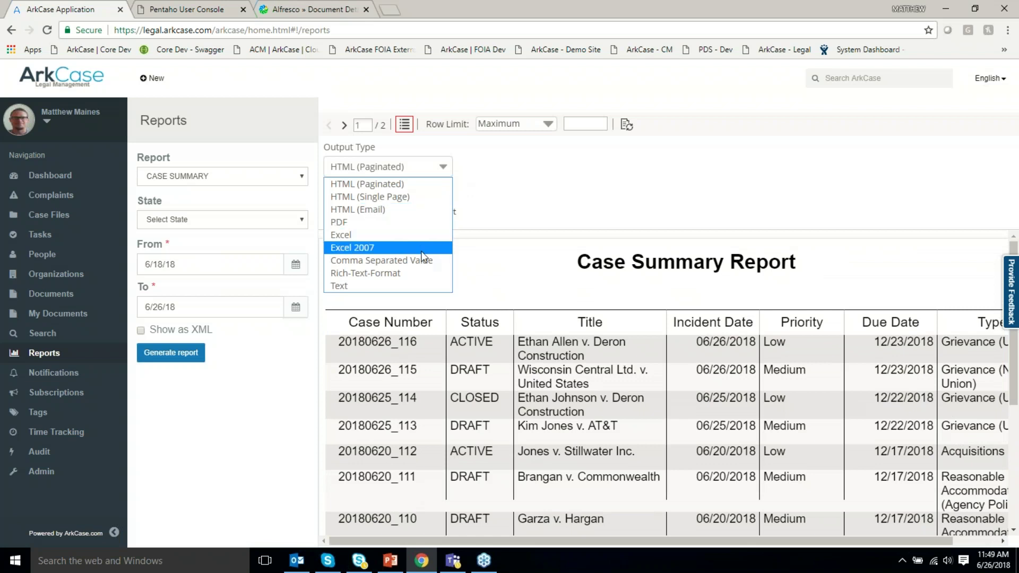
pyautogui.click(531, 212)
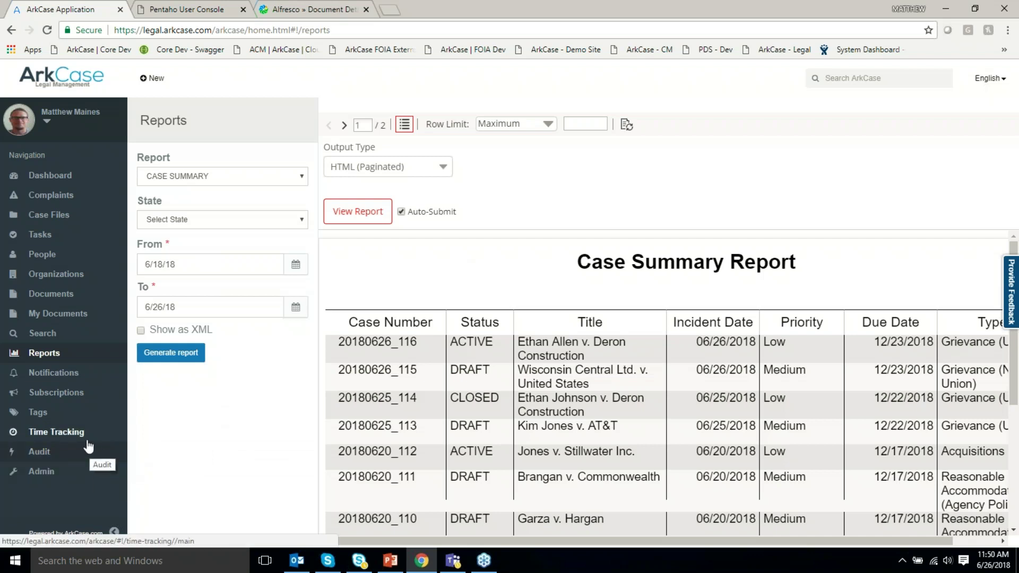
# Search Tags for 'criminal law', finding two case files, then open the Admin area.
pyautogui.click(38, 413)
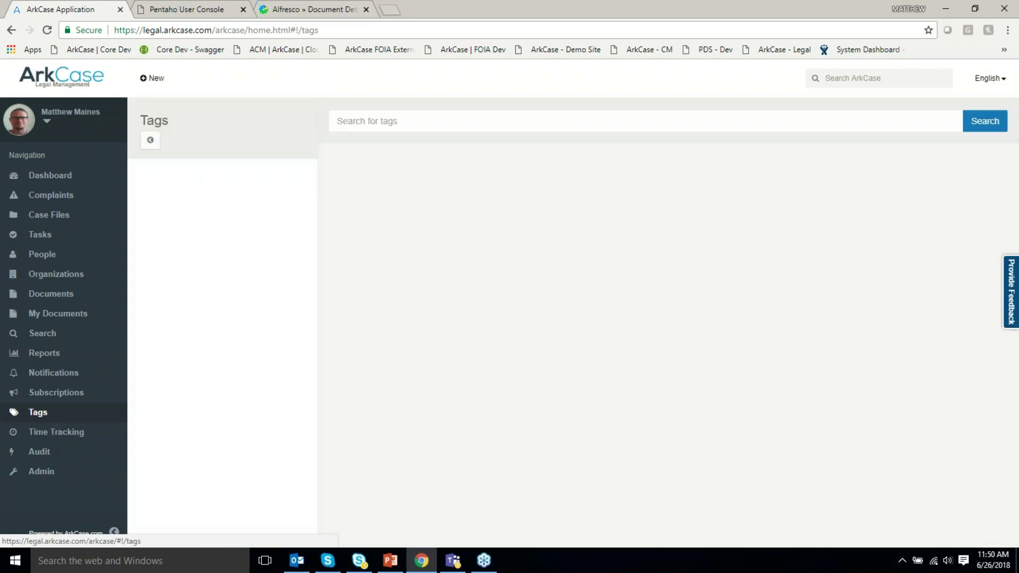
pyautogui.click(384, 122)
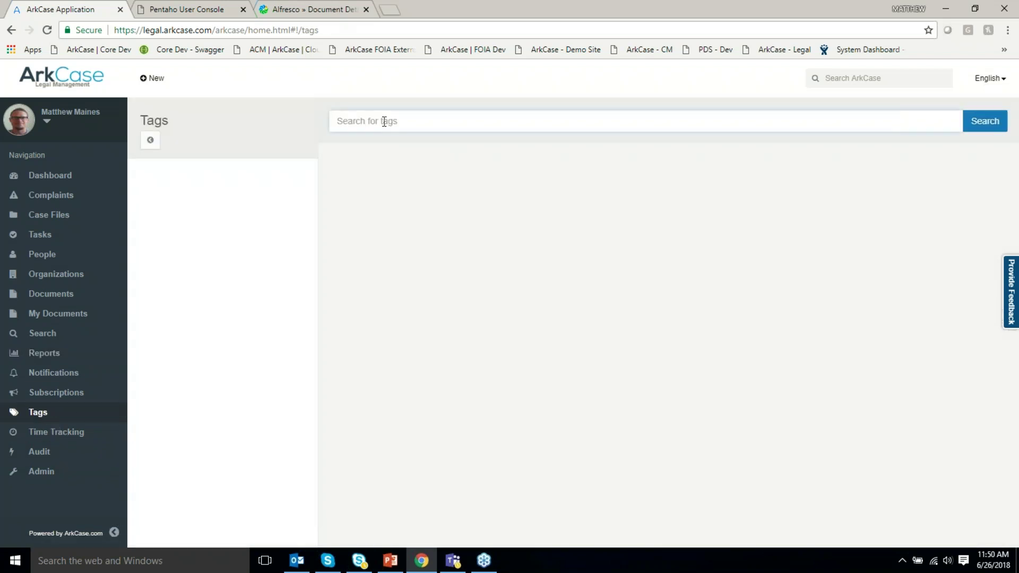
pyautogui.write('crun')
pyautogui.write('i')
pyautogui.press('Down')
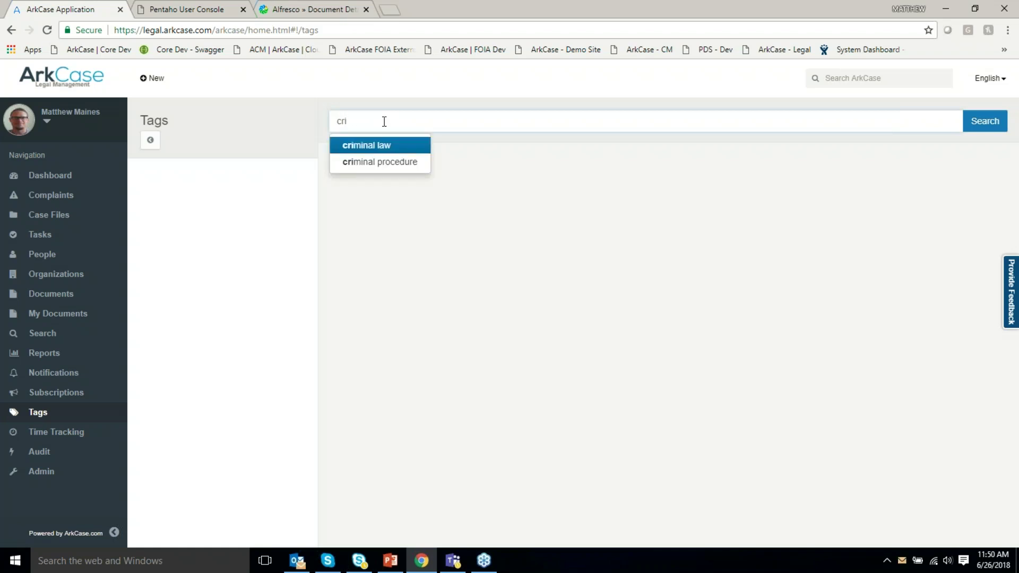
pyautogui.press('Return')
pyautogui.press('Return')
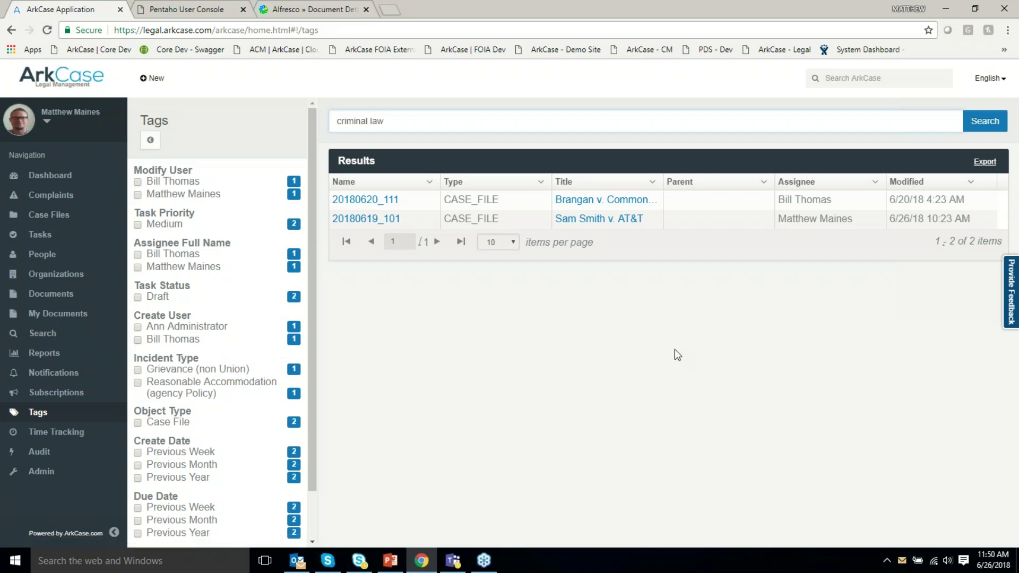
pyautogui.click(47, 476)
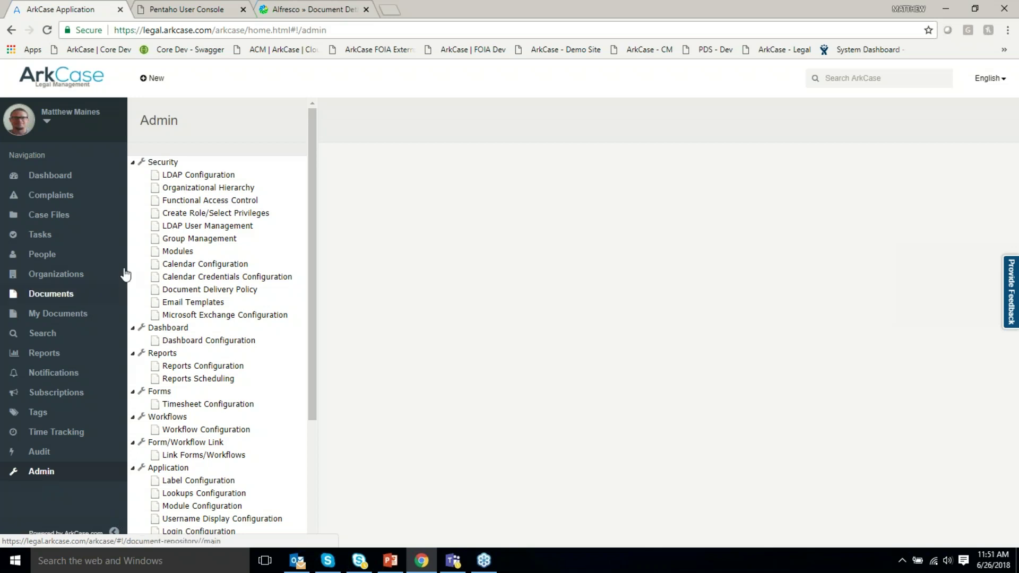
# Browse LDAP Configuration and the administrator group's hierarchy, then open Functional Access Control.
pyautogui.click(223, 177)
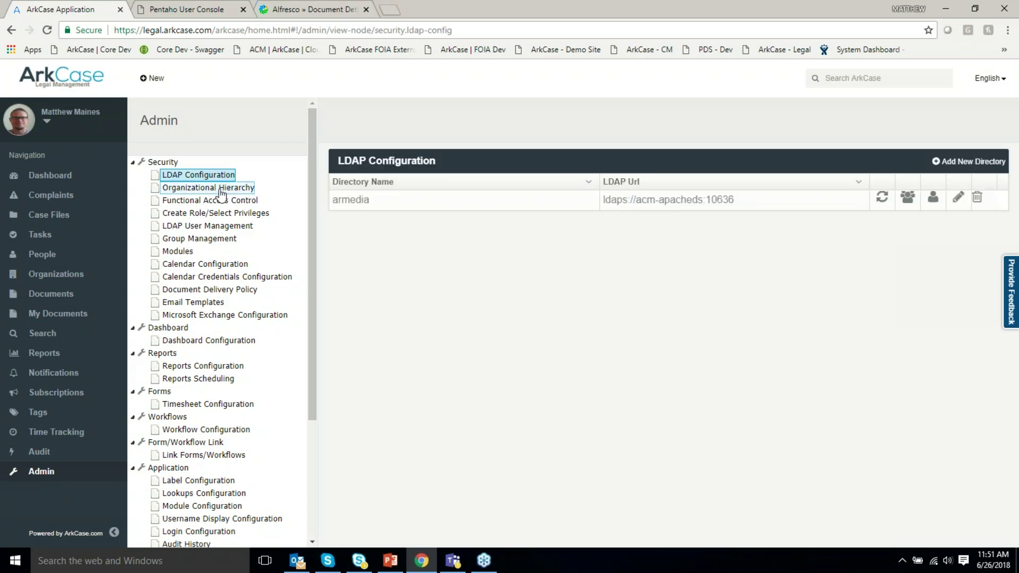
pyautogui.click(222, 188)
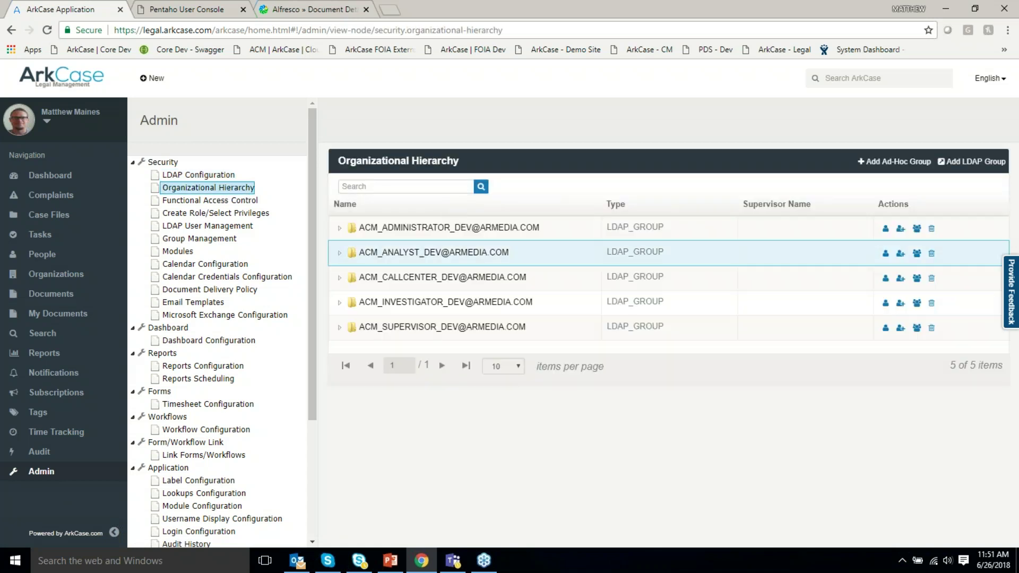
pyautogui.click(354, 236)
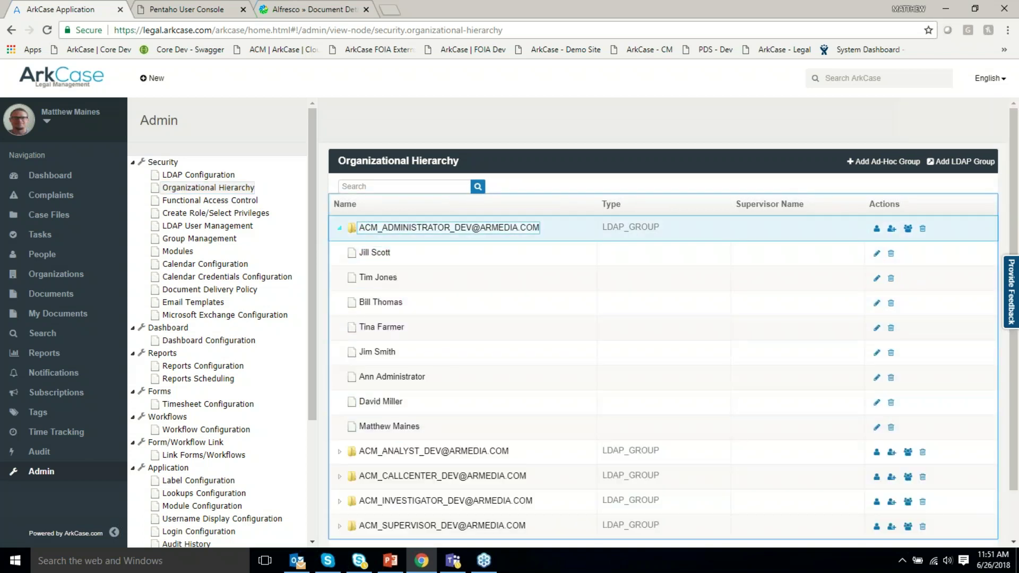
pyautogui.click(339, 228)
pyautogui.click(235, 203)
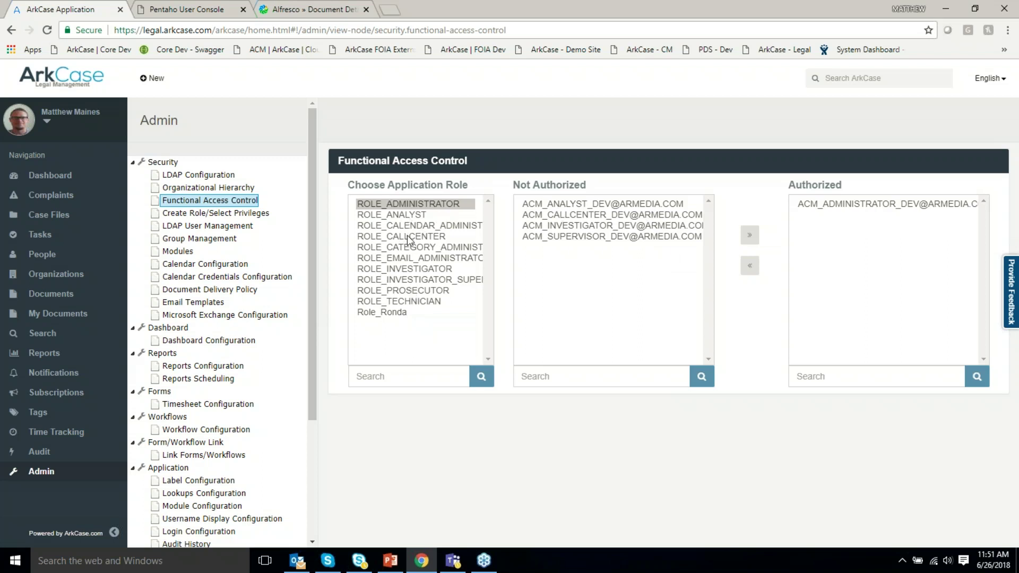
# Inspect privileges of investigator supervisor, ROLE_ANALYST, ROLE_ADMINISTRATOR and ROLE_INVESTIGATOR, then open Modules.
pyautogui.click(247, 219)
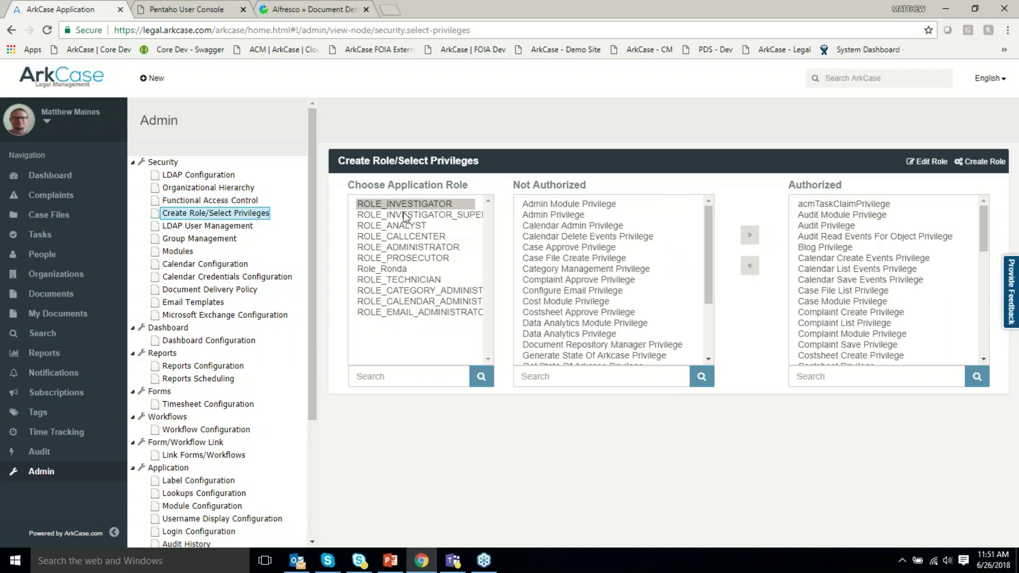
pyautogui.click(413, 214)
pyautogui.click(414, 225)
pyautogui.click(414, 247)
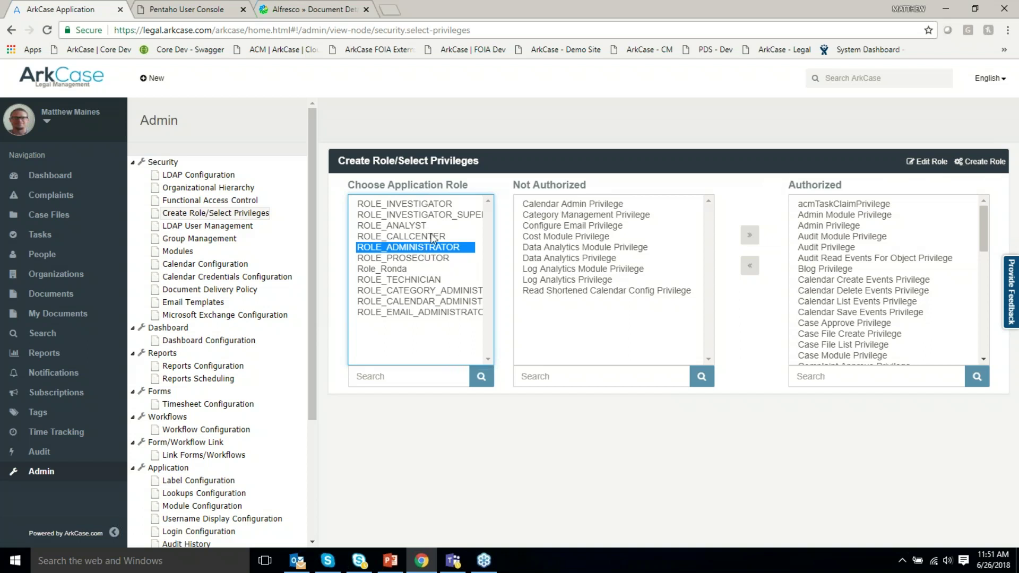
pyautogui.click(436, 202)
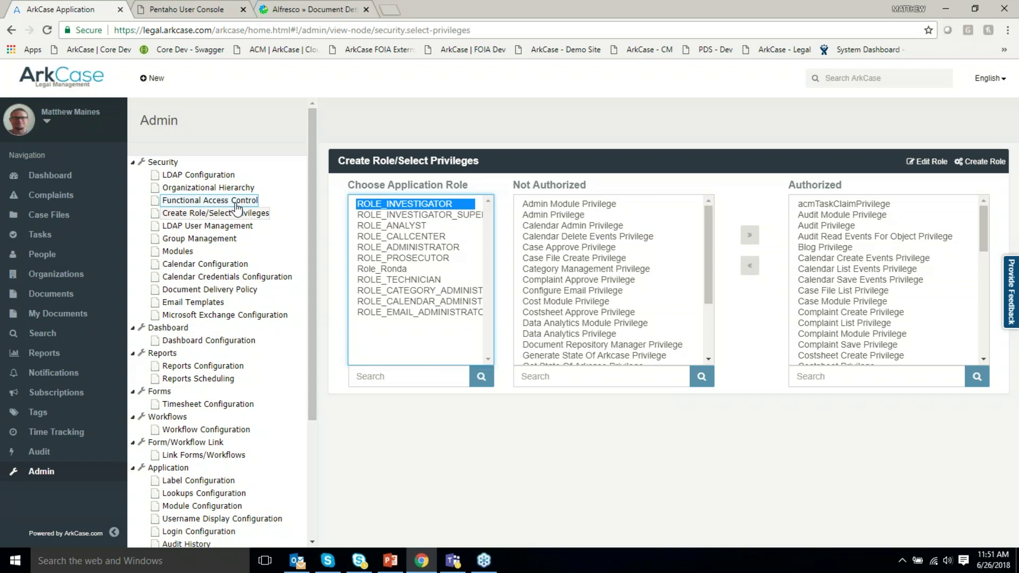
pyautogui.click(178, 251)
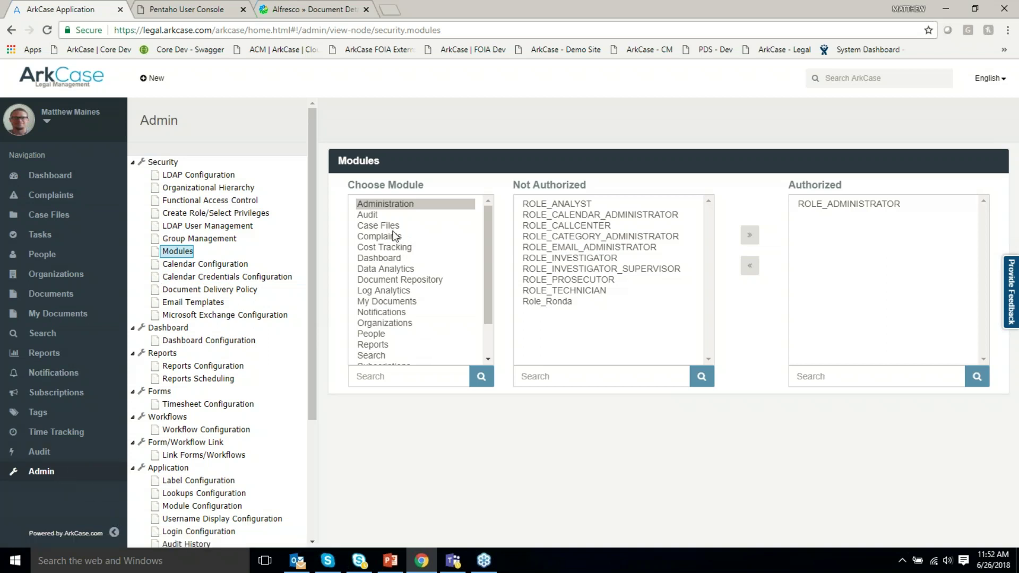
# Review role access for Audit, Administration and six dashboard widgets, then open Pentaho's Report Designer.
pyautogui.click(367, 214)
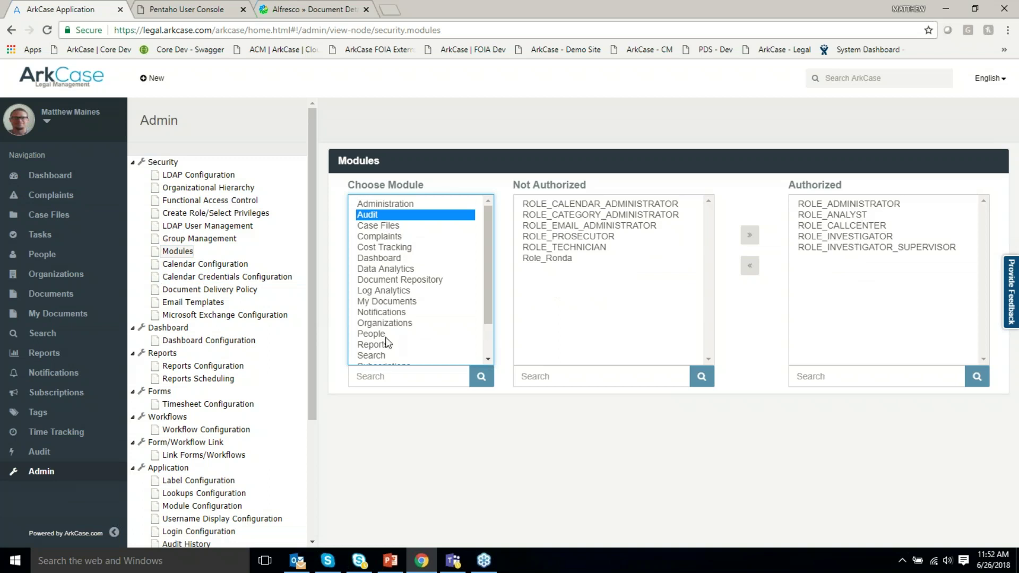
pyautogui.click(401, 206)
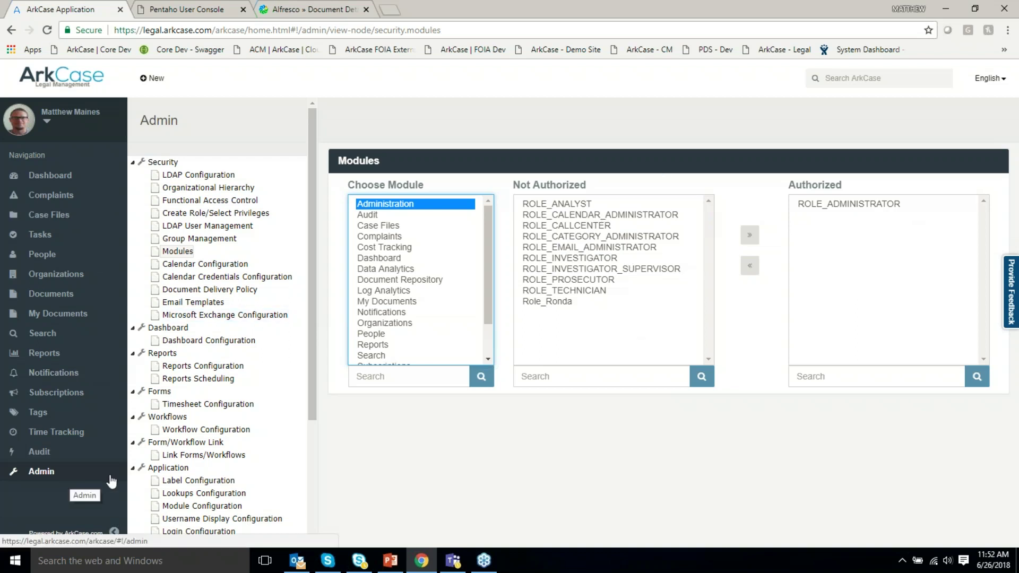
pyautogui.click(199, 340)
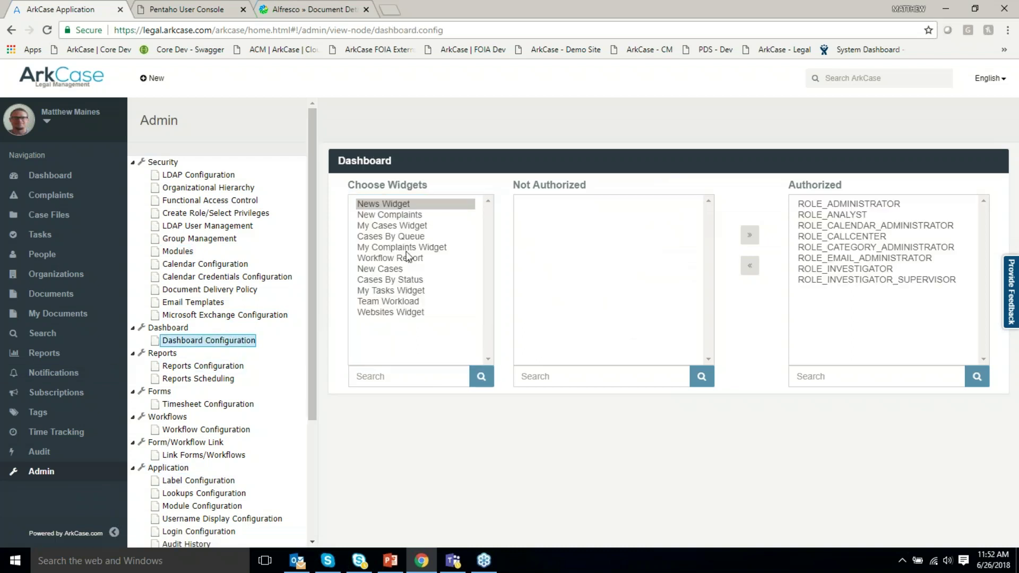
pyautogui.click(391, 227)
pyautogui.click(391, 238)
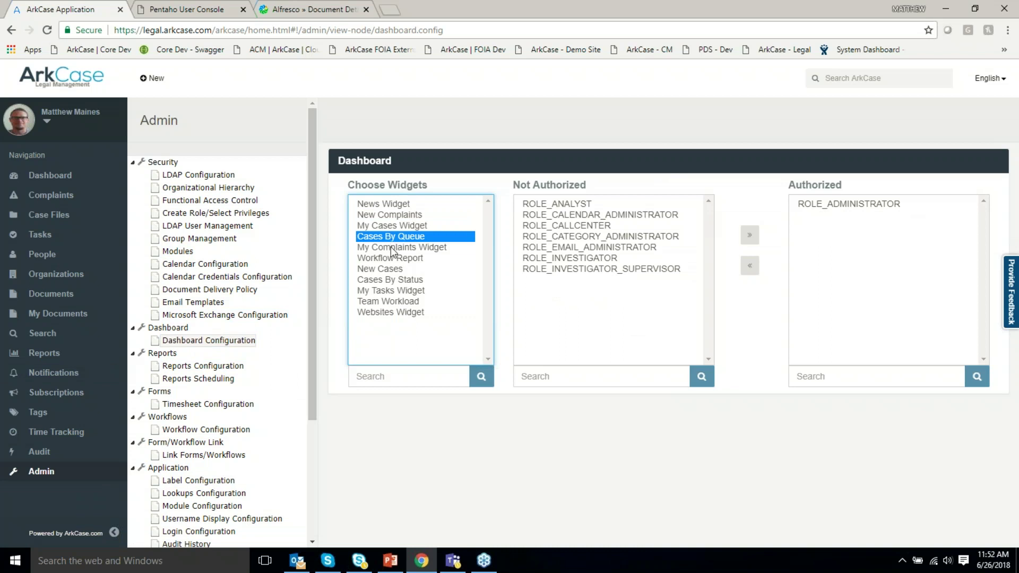
pyautogui.click(393, 248)
pyautogui.click(391, 259)
pyautogui.click(396, 270)
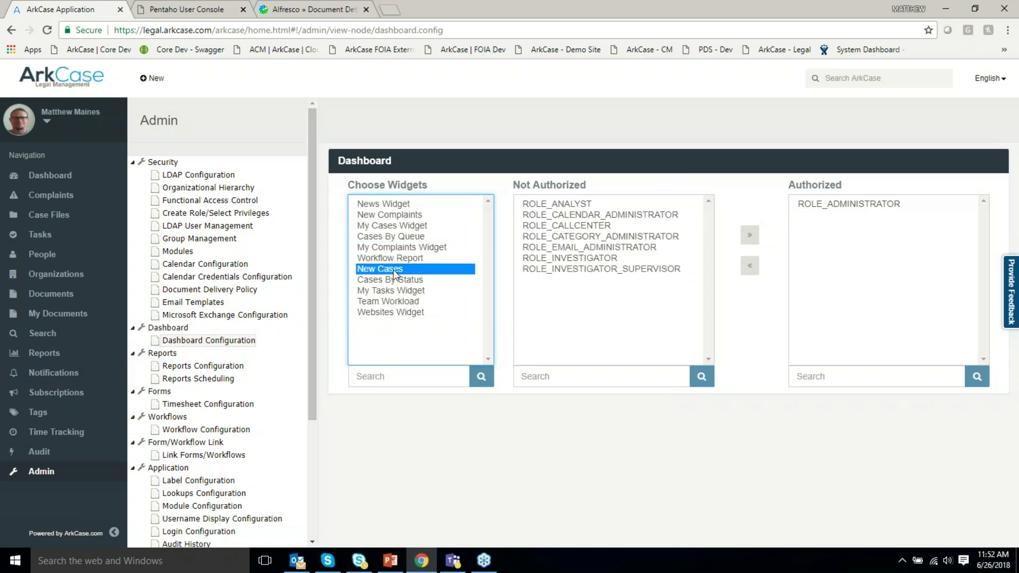
pyautogui.click(402, 280)
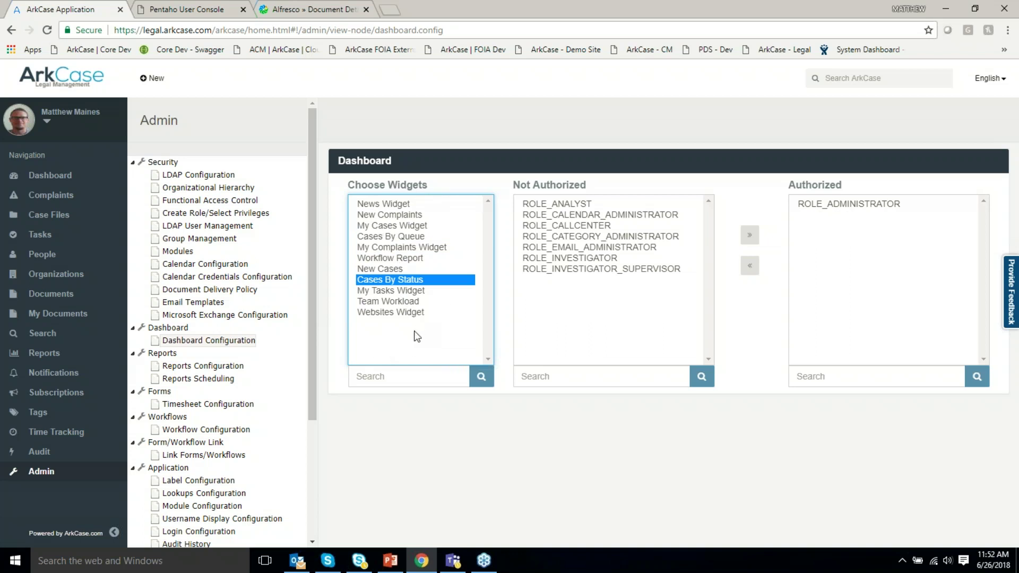
pyautogui.click(240, 367)
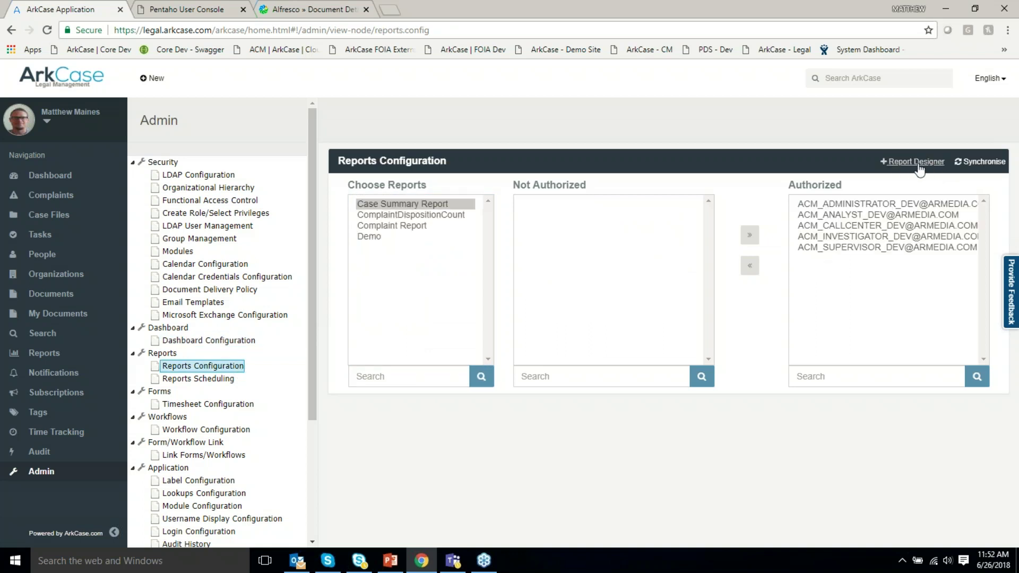
pyautogui.click(190, 11)
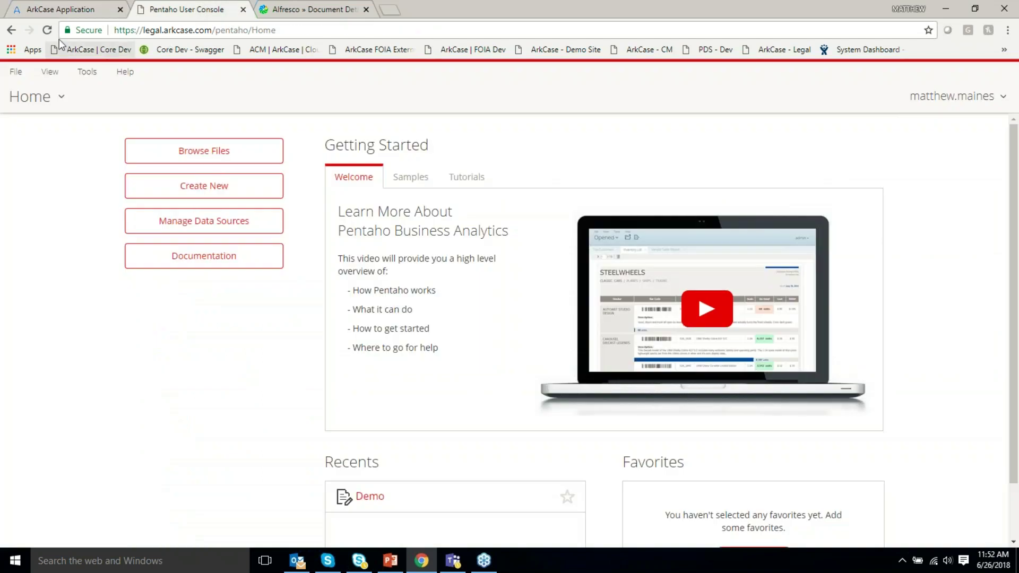
# Reload the Pentaho console and start a new Interactive Report from Create New.
pyautogui.click(48, 29)
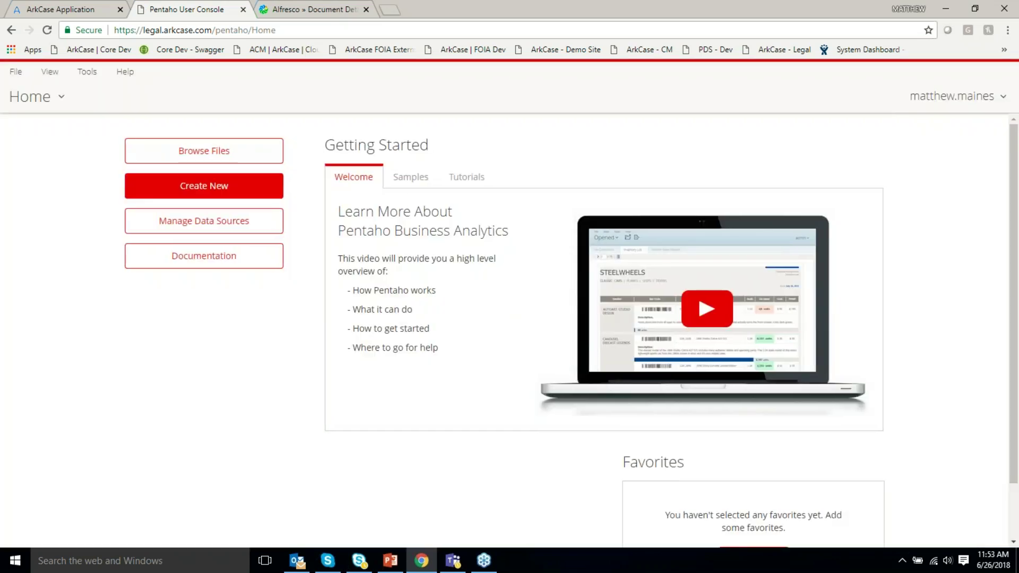
pyautogui.click(207, 191)
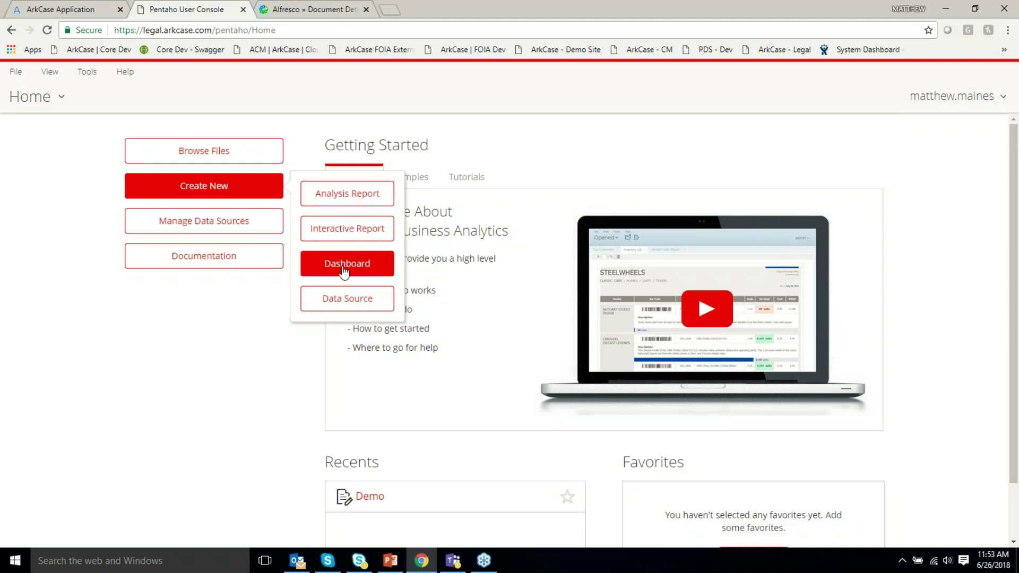
pyautogui.click(360, 231)
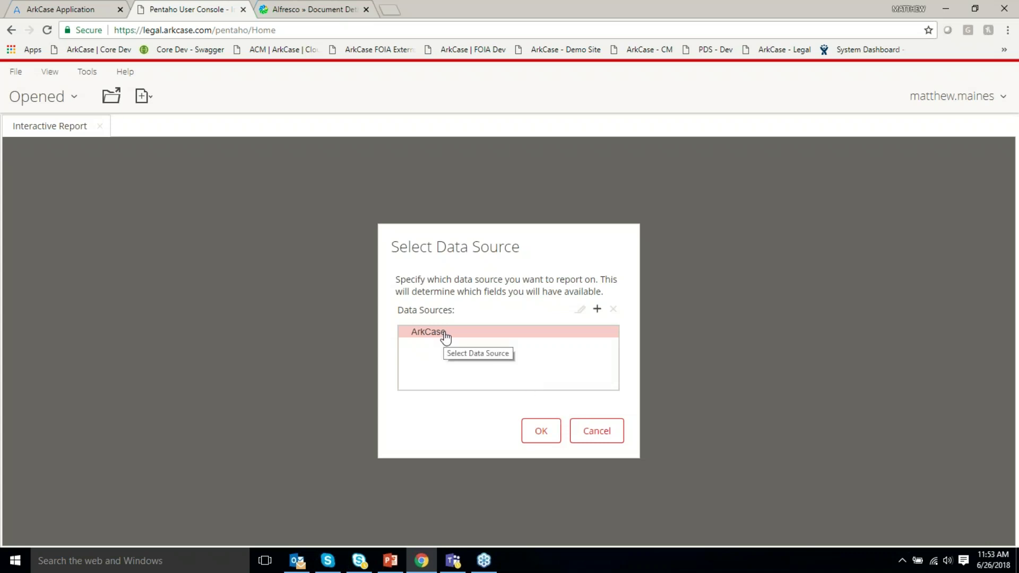
# Base the new Untitled interactive report on the ArkCase data source.
pyautogui.click(546, 433)
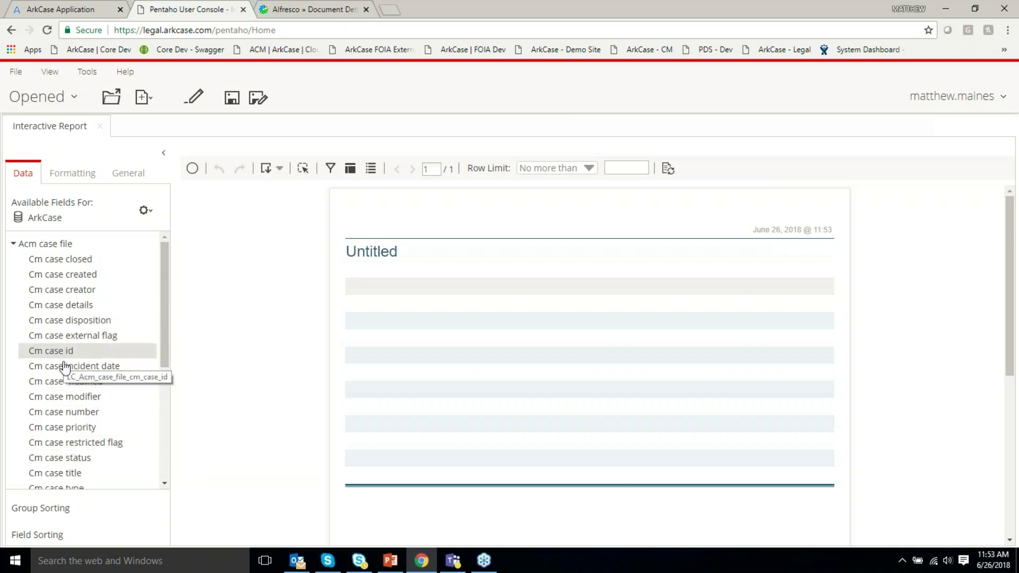
pyautogui.scroll(-1, 66, 371)
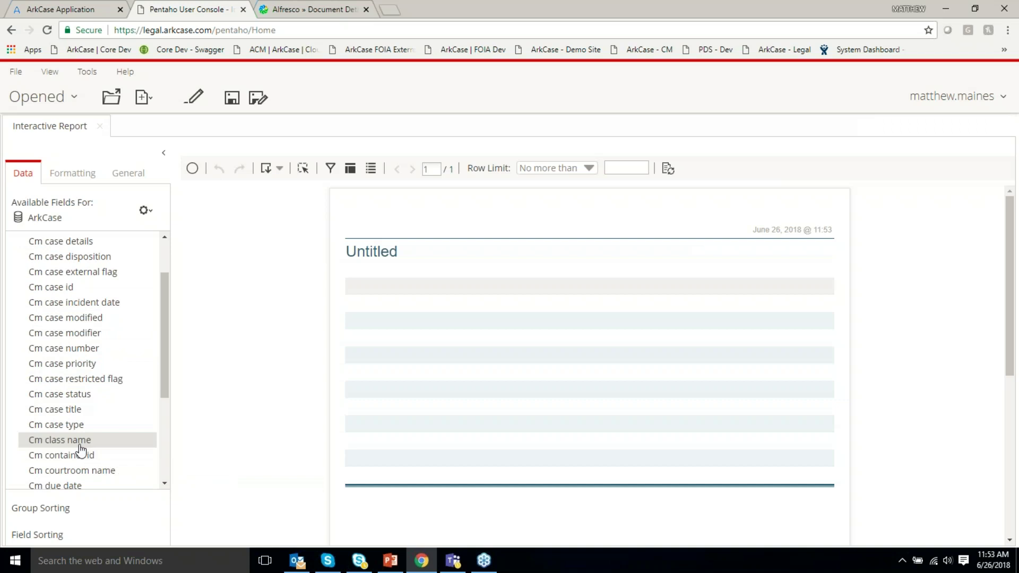
# Add Cm case number and Cm case creator as report columns.
pyautogui.moveTo(82, 355); pyautogui.dragTo(347, 279)
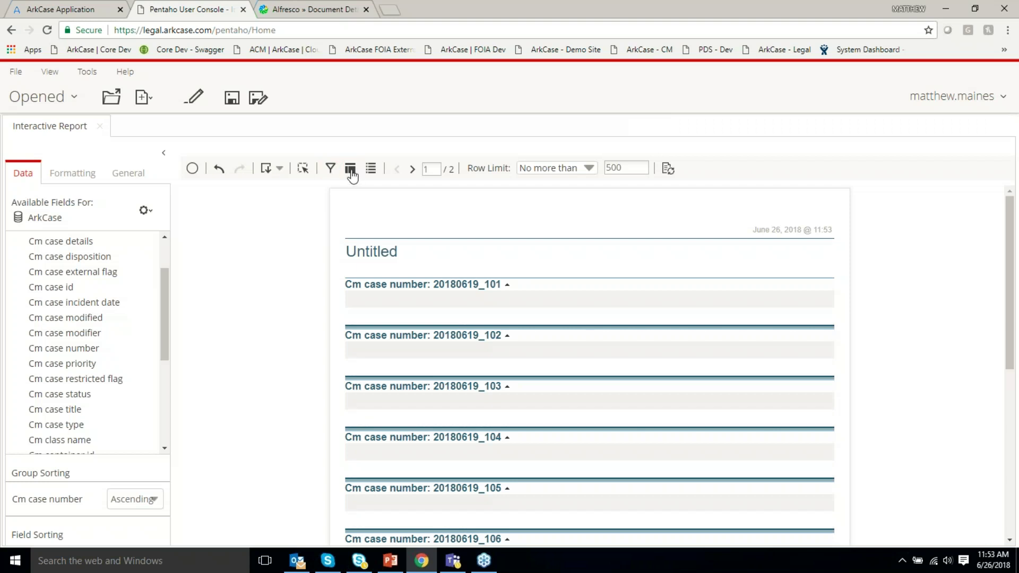
pyautogui.click(350, 168)
pyautogui.moveTo(265, 193); pyautogui.dragTo(263, 211)
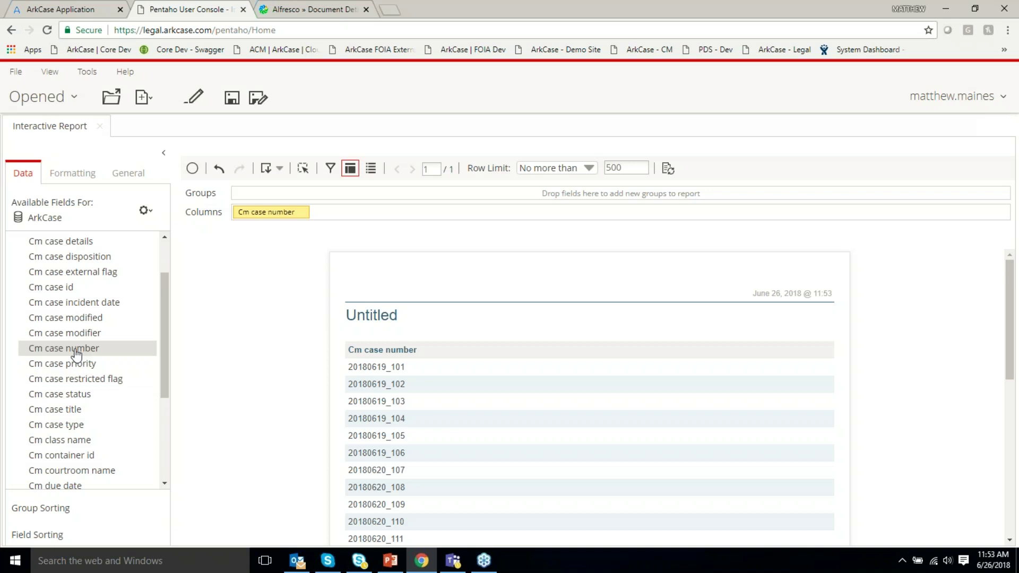
pyautogui.scroll(2, 94, 332)
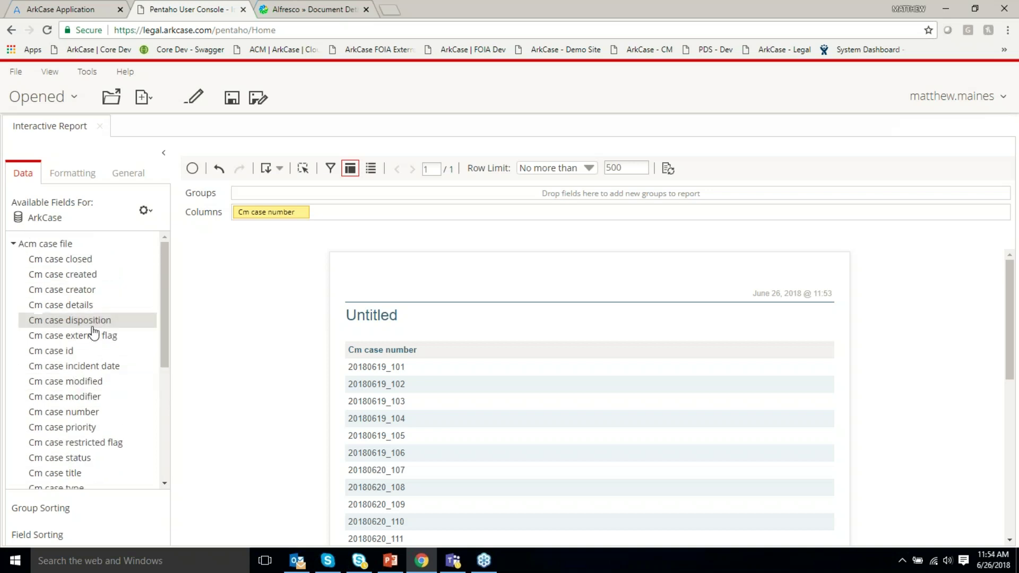
pyautogui.moveTo(82, 291); pyautogui.dragTo(830, 385)
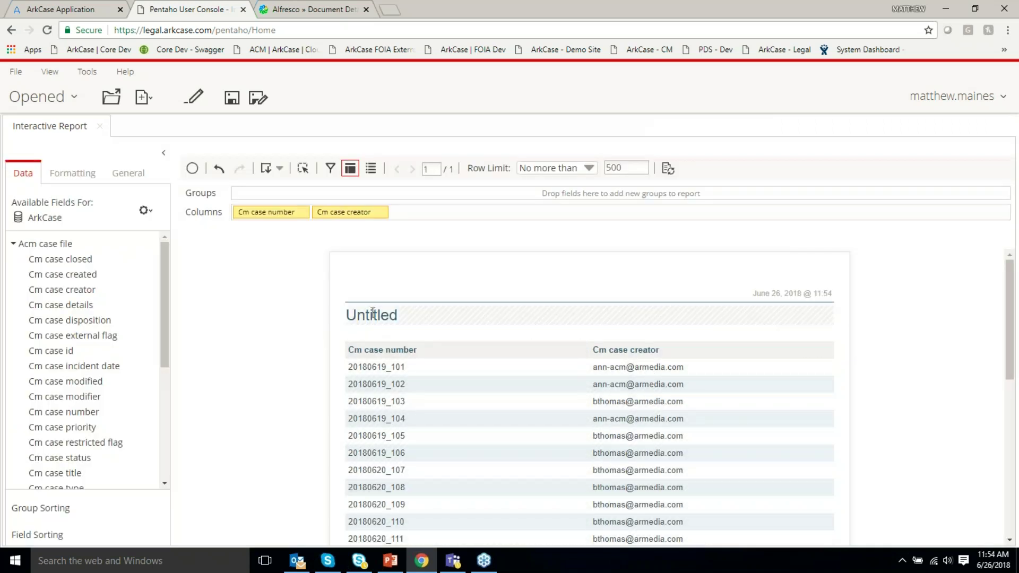
# Rename the report title to 'Legal' and start saving it.
pyautogui.doubleClick(373, 313)
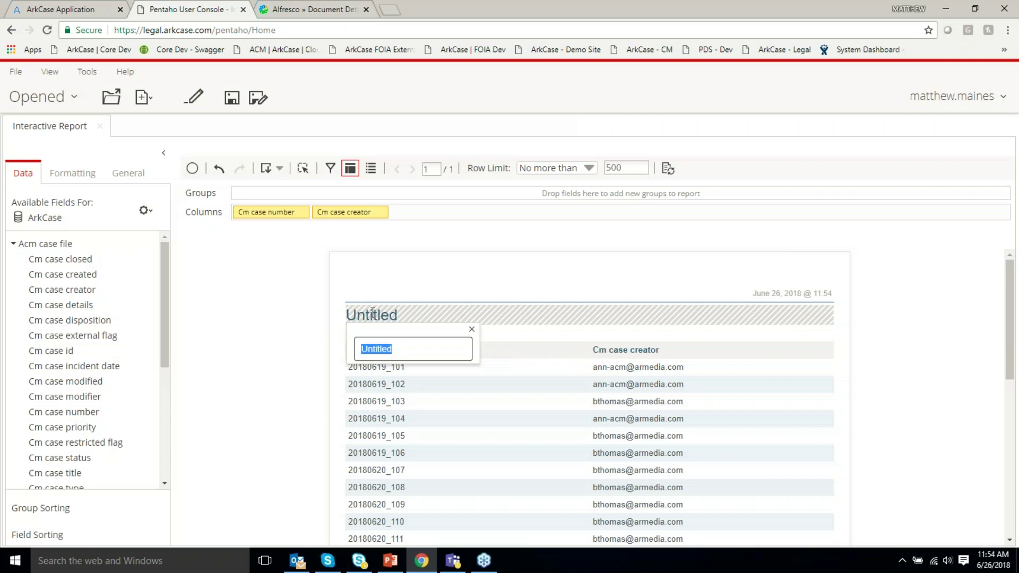
pyautogui.write('Leg')
pyautogui.press('BackSpace')
pyautogui.press('Return')
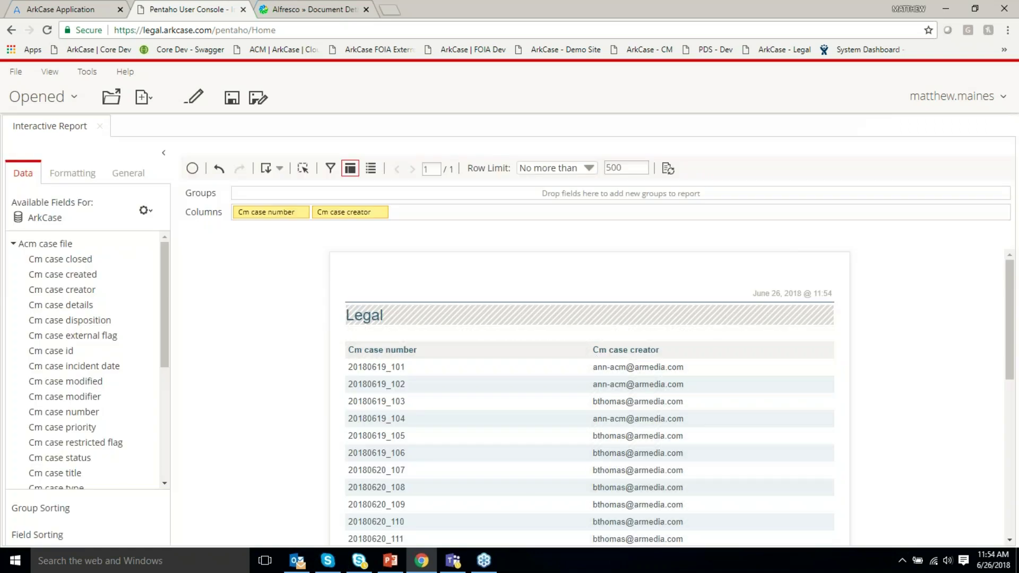
pyautogui.click(130, 173)
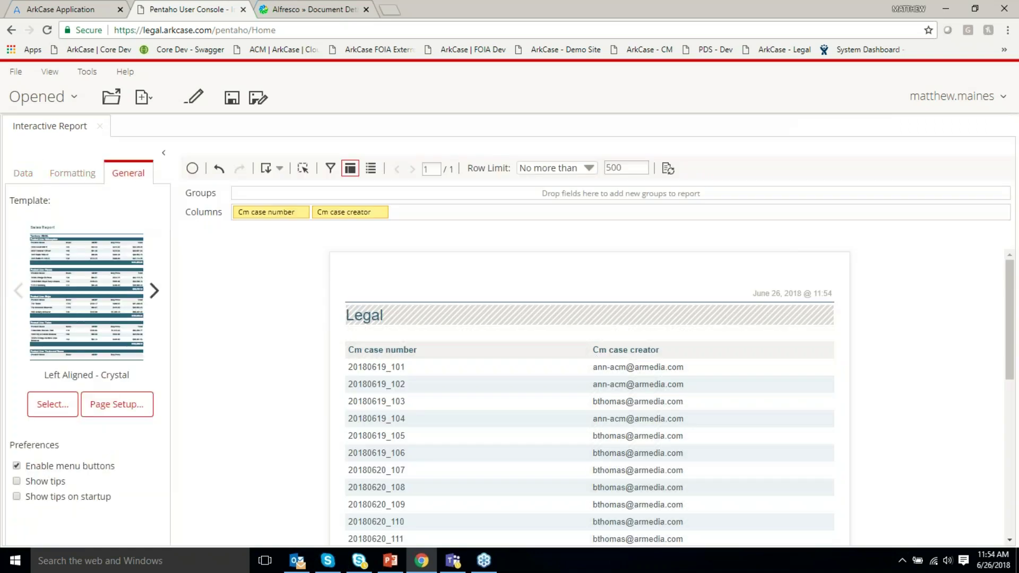
pyautogui.click(230, 99)
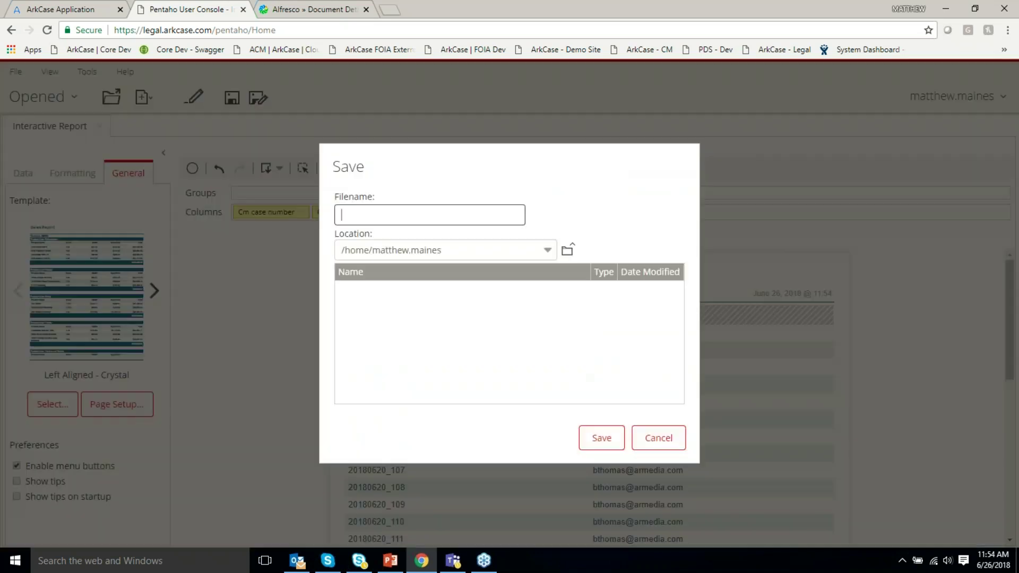
# Save the report as 'Legal' in the /public/arkcase folder.
pyautogui.write('Legal')
pyautogui.click(400, 256)
pyautogui.click(382, 266)
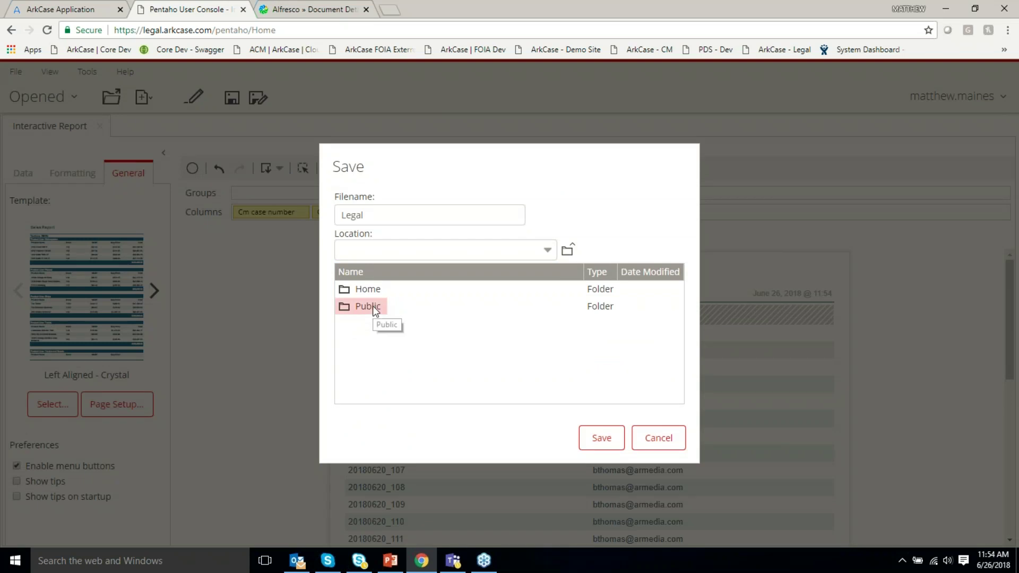
pyautogui.doubleClick(373, 306)
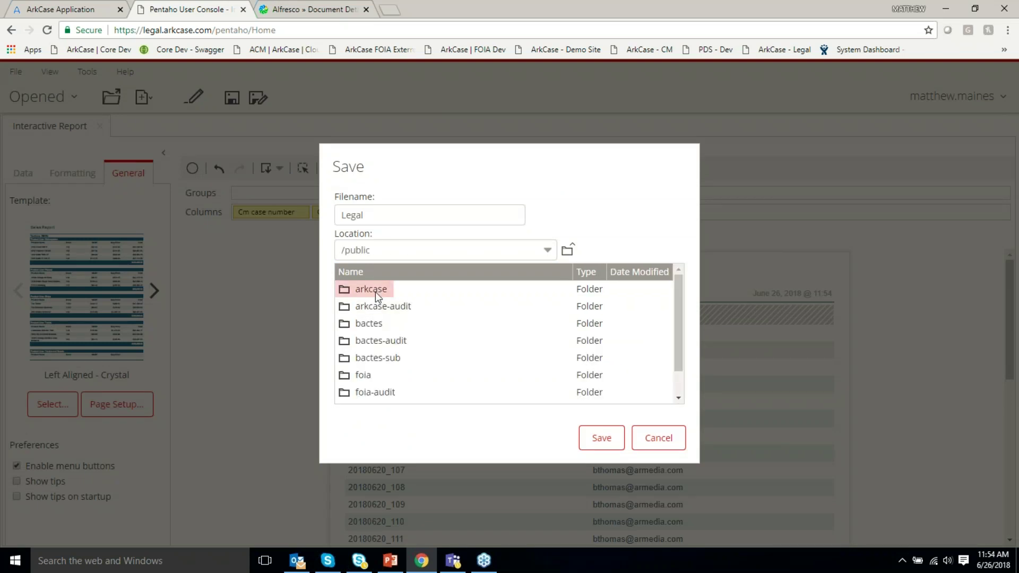
pyautogui.doubleClick(375, 292)
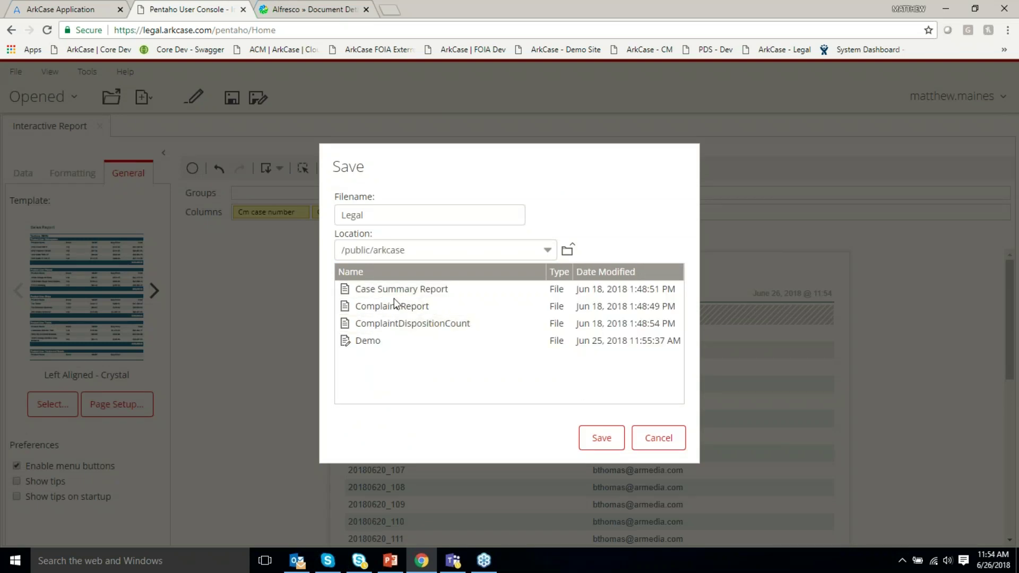
pyautogui.click(595, 439)
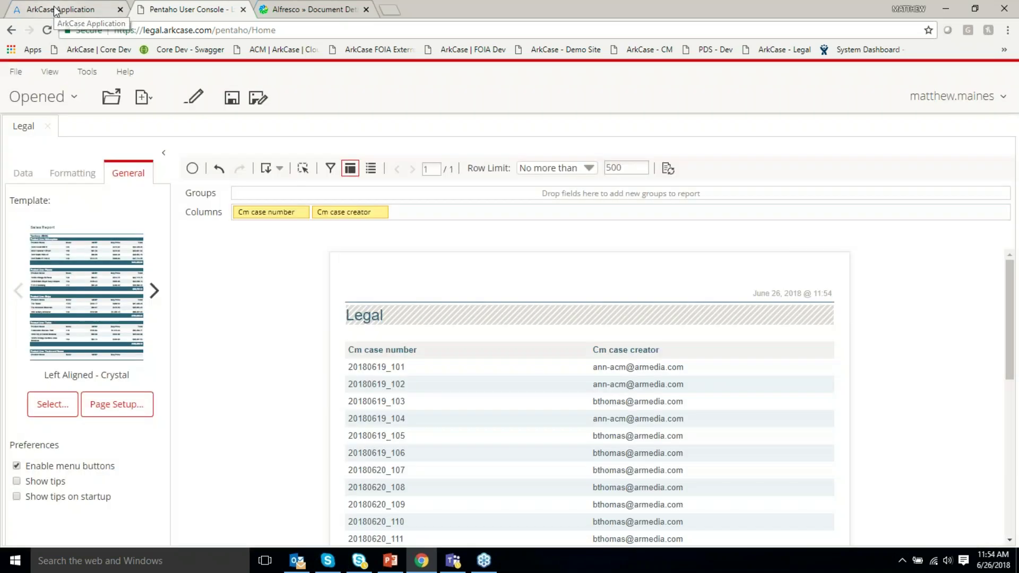
pyautogui.click(55, 11)
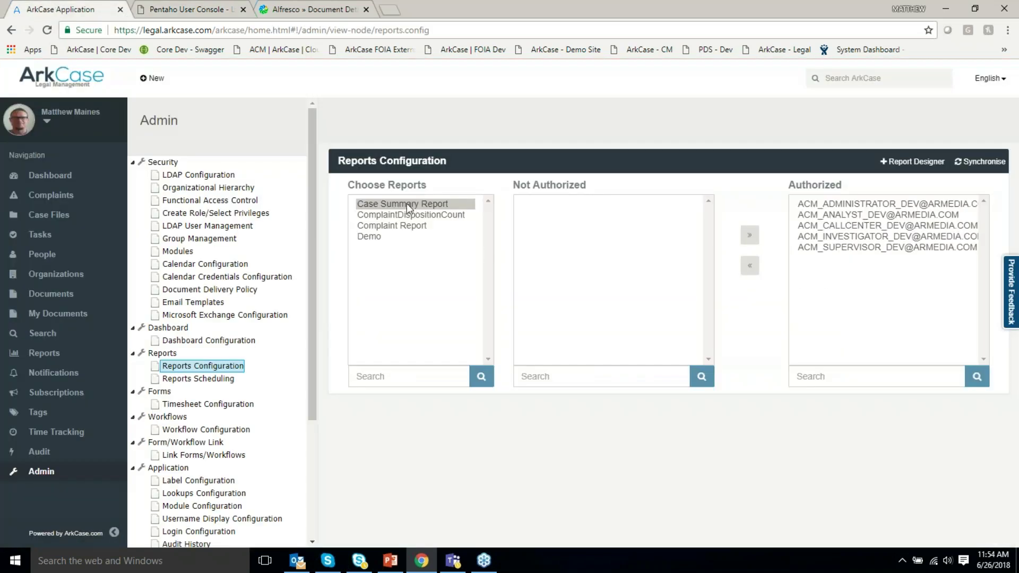
# Synchronise reports in Reports Configuration and review which groups can access Legal.
pyautogui.click(978, 165)
pyautogui.click(381, 248)
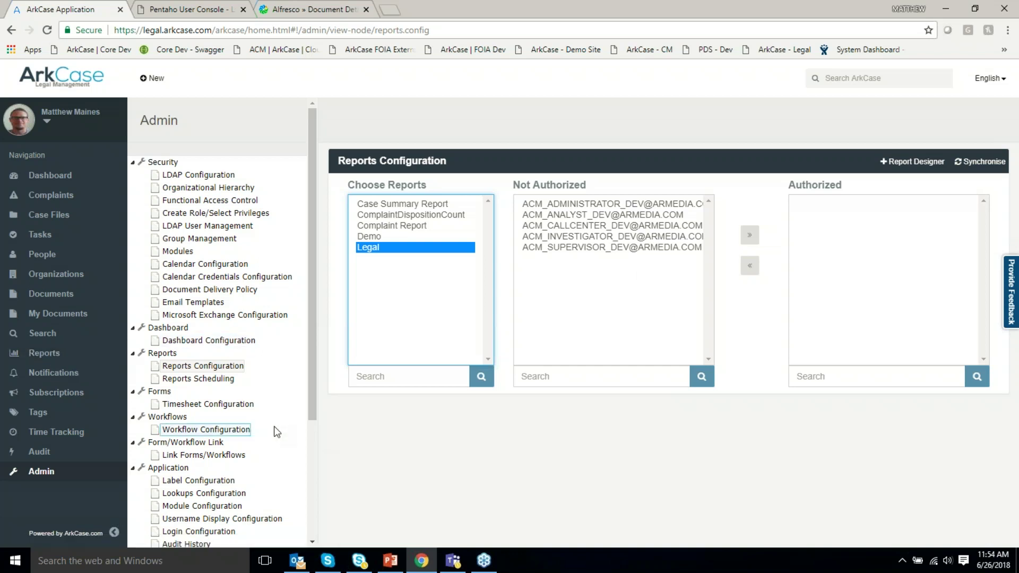
pyautogui.scroll(-2, 275, 431)
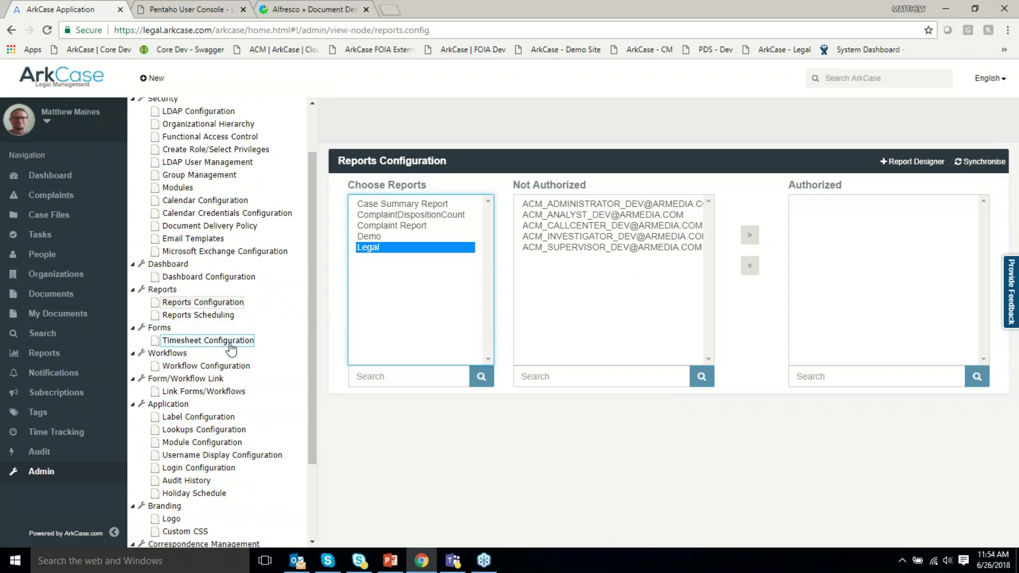
pyautogui.scroll(-1, 231, 349)
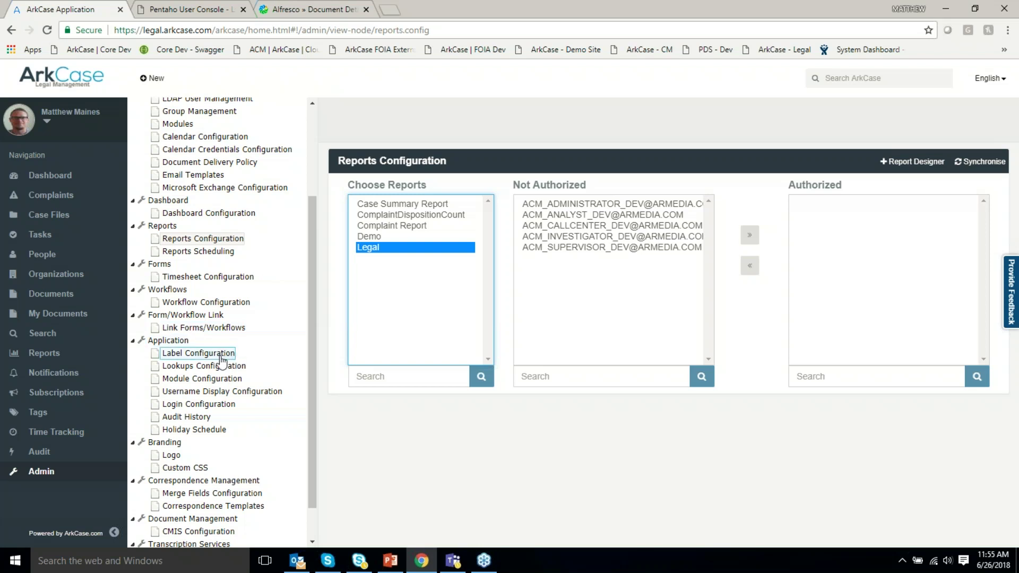
pyautogui.click(210, 368)
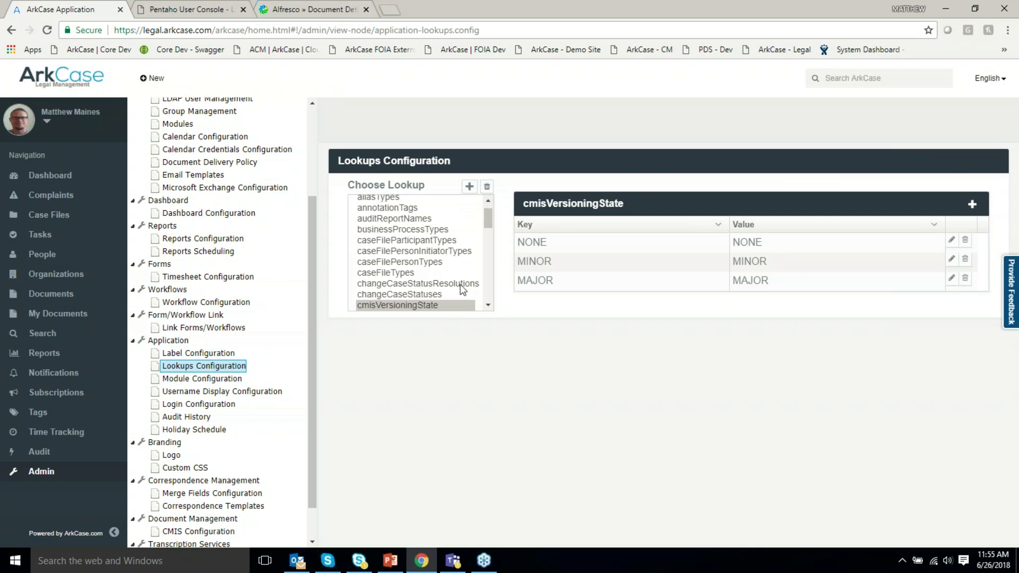
# Show the caseFileTypes lookup and drag the Performance entry lower in its table.
pyautogui.scroll(1, 473, 273)
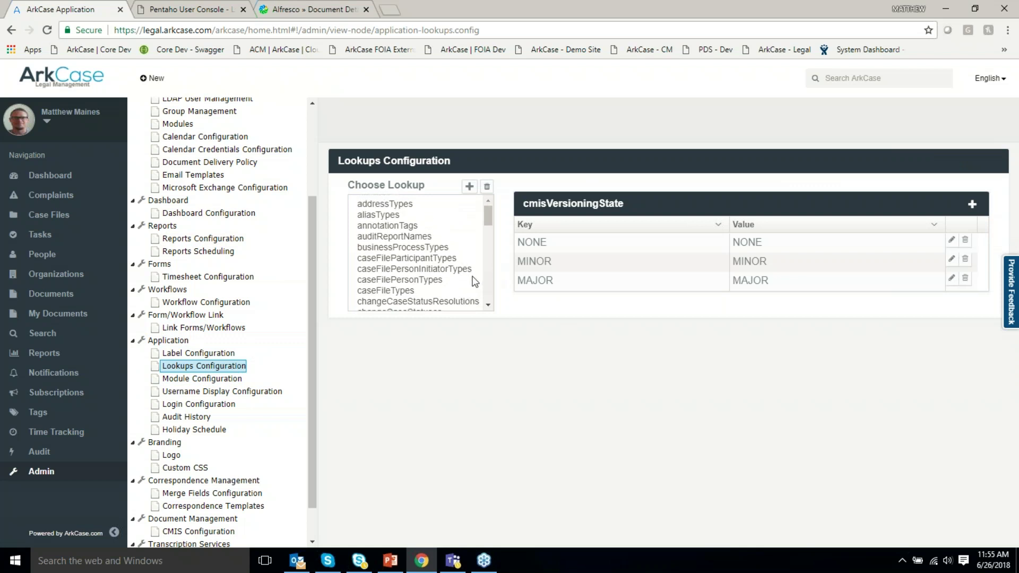
pyautogui.click(388, 291)
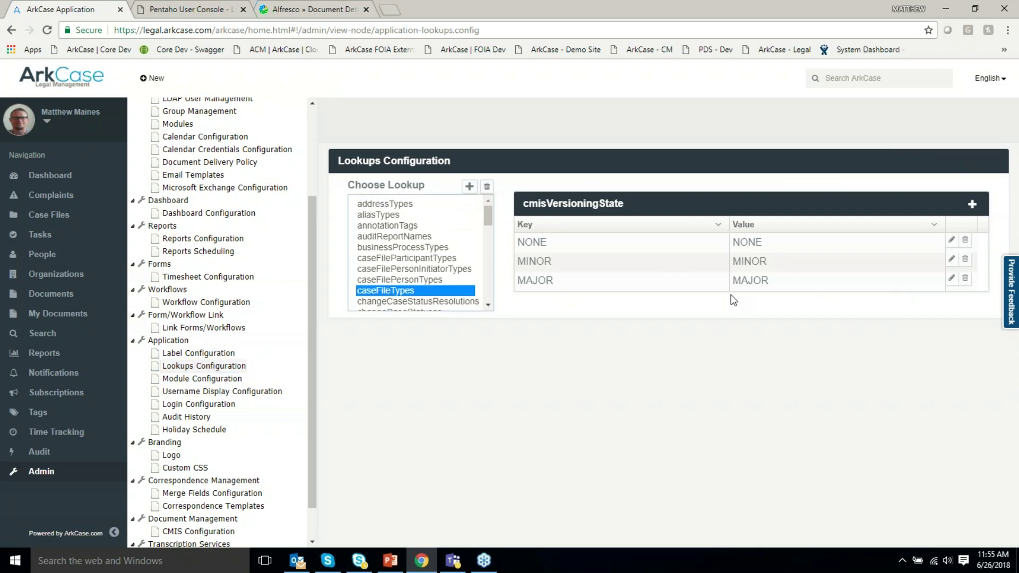
pyautogui.scroll(-6, 582, 279)
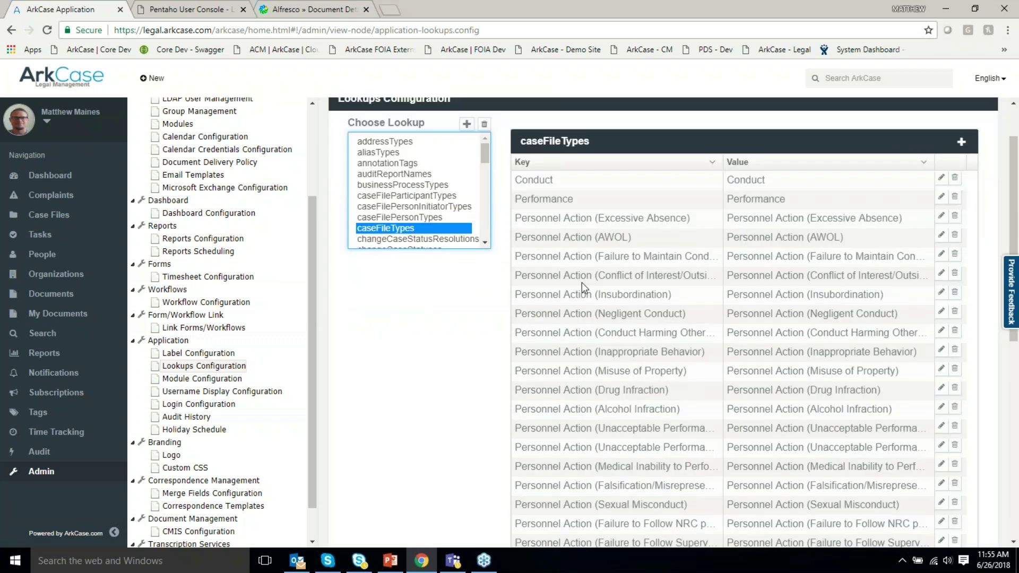
pyautogui.scroll(-3, 581, 287)
pyautogui.scroll(9, 687, 308)
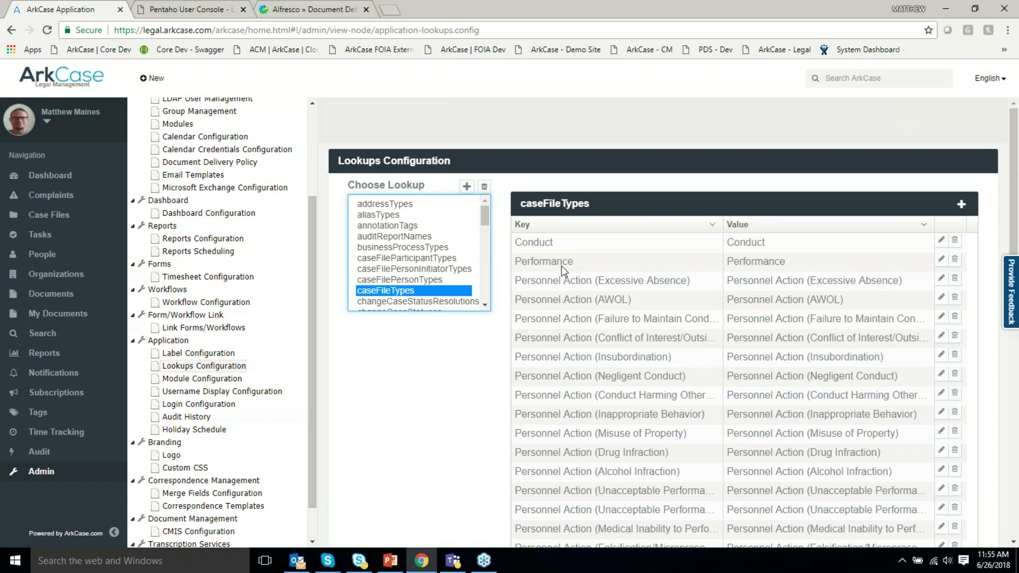
pyautogui.moveTo(560, 265); pyautogui.dragTo(565, 291)
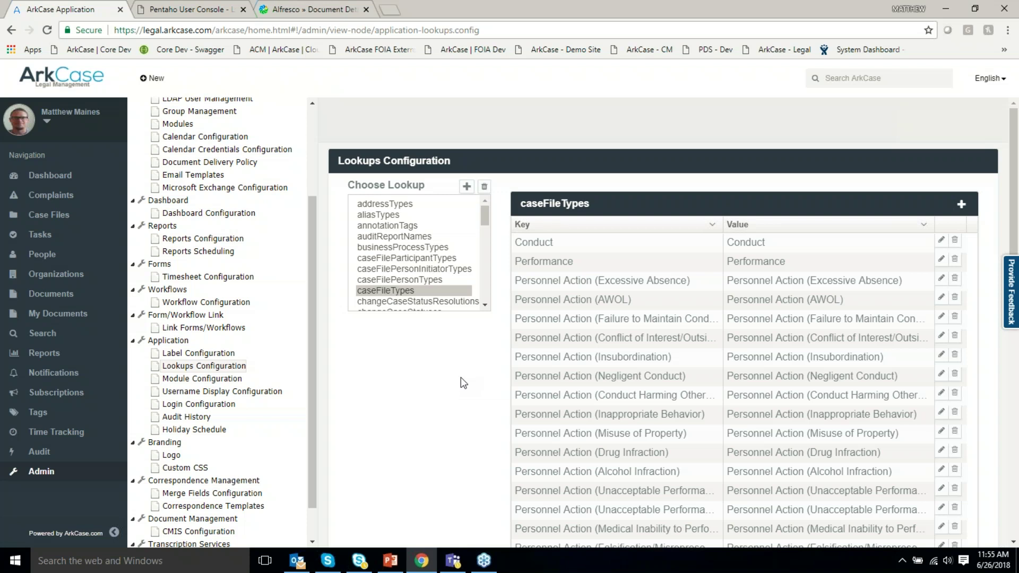
pyautogui.scroll(-2, 466, 271)
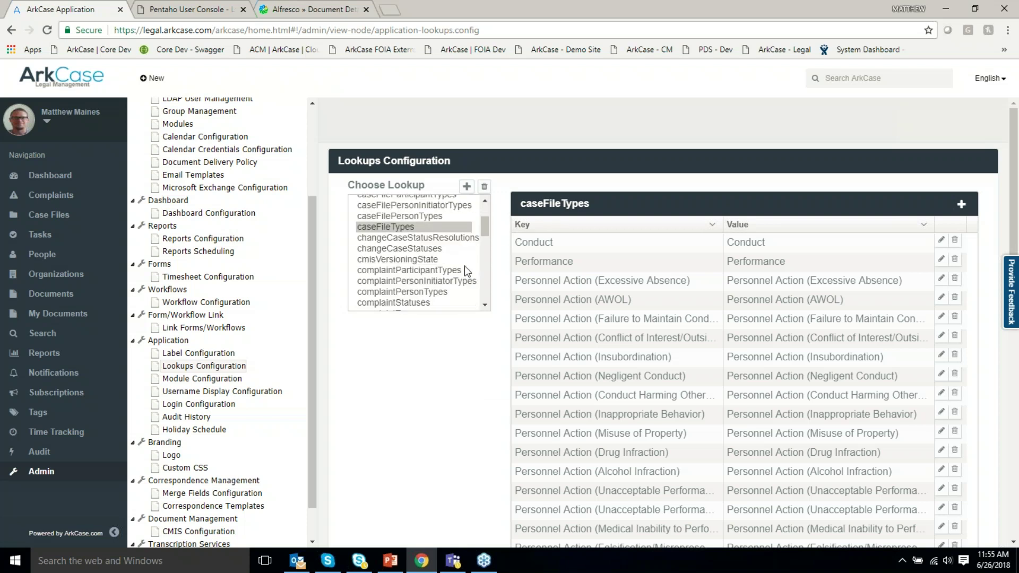
pyautogui.scroll(2, 466, 271)
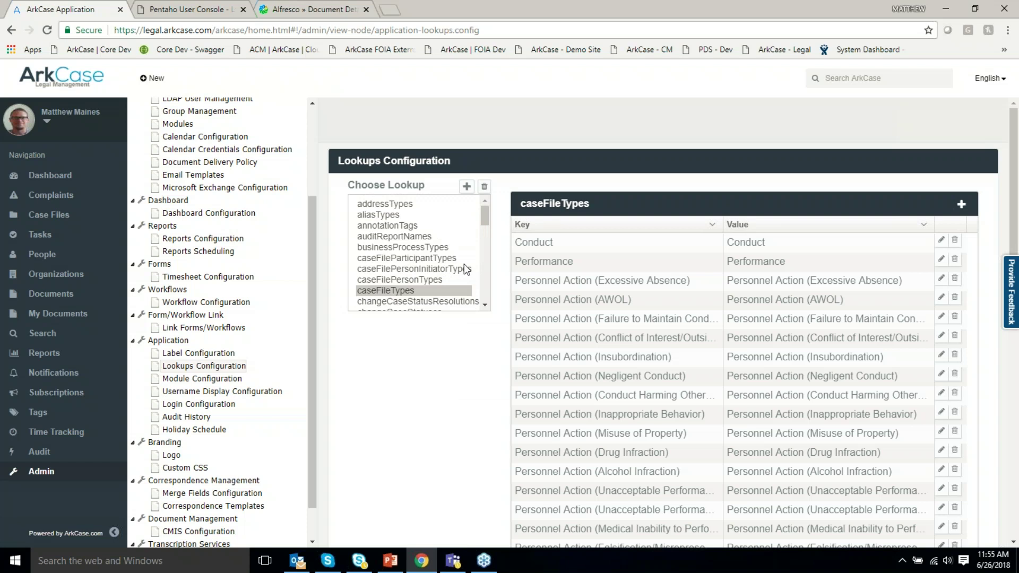
pyautogui.scroll(-4, 438, 271)
pyautogui.scroll(4, 437, 271)
# Look through the Logo and Custom CSS settings, then the Correspondence Templates list.
pyautogui.click(171, 456)
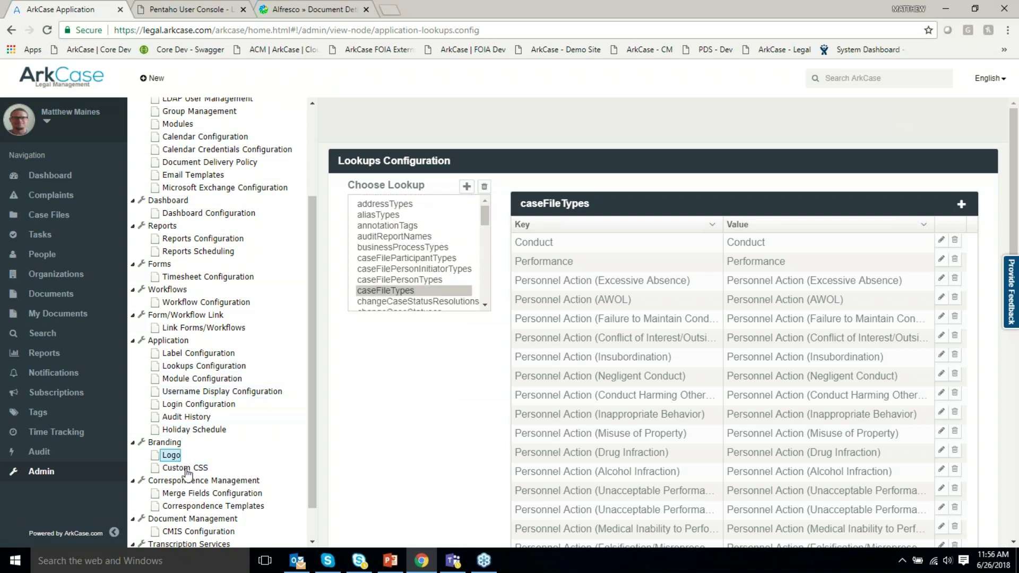
pyautogui.click(188, 469)
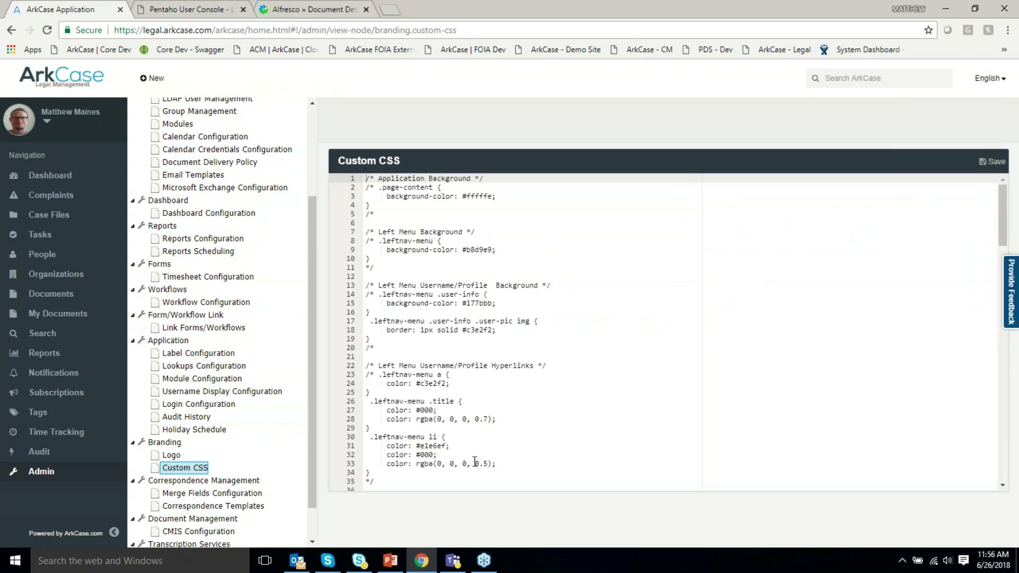
pyautogui.scroll(-1, 280, 457)
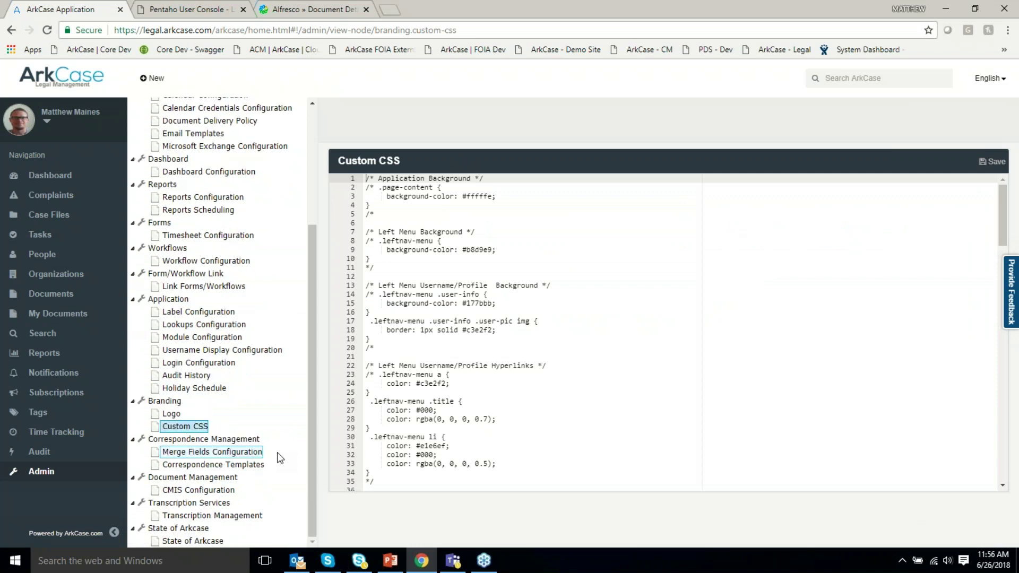
pyautogui.click(241, 465)
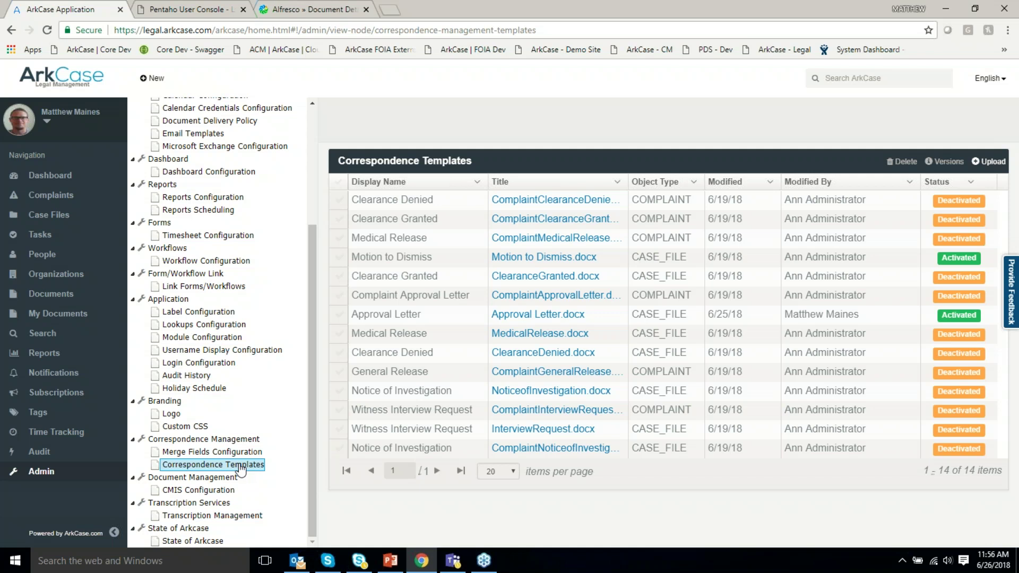
# Download the Approval Letter.docx template and open it in Word.
pyautogui.click(527, 317)
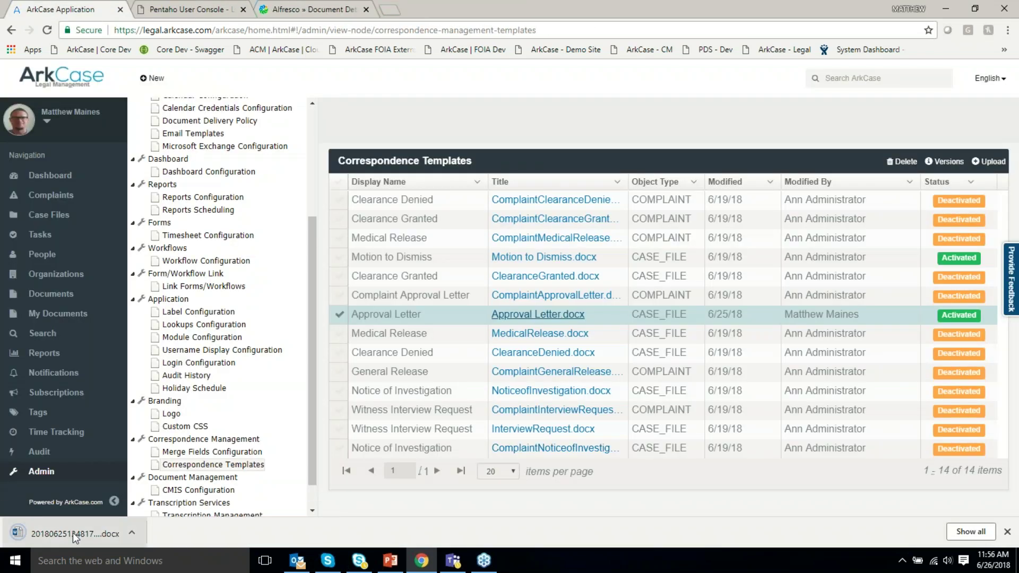
pyautogui.click(74, 534)
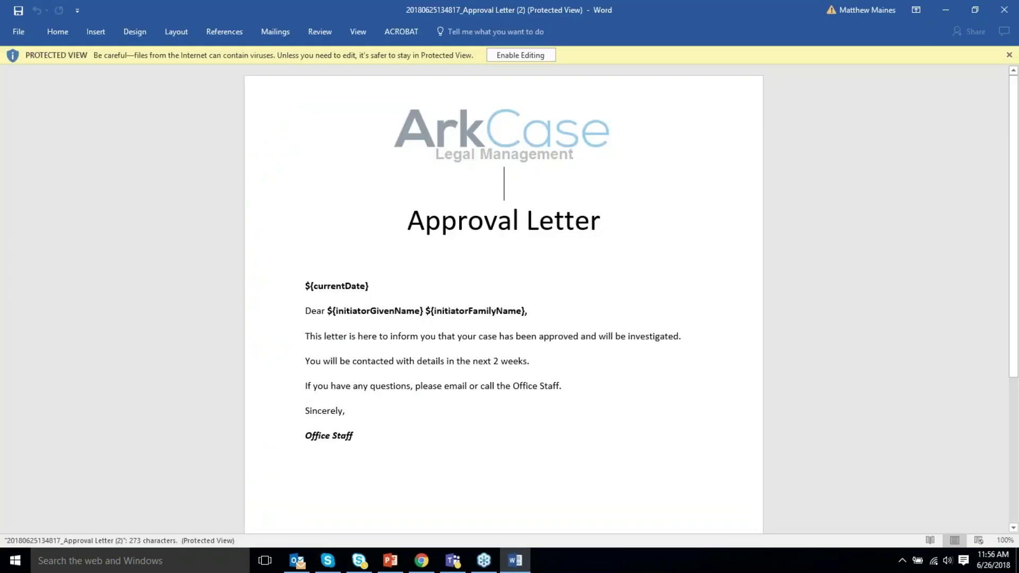
# Review the letter's currentDate and name merge fields and body text, then close Word.
pyautogui.click(293, 286)
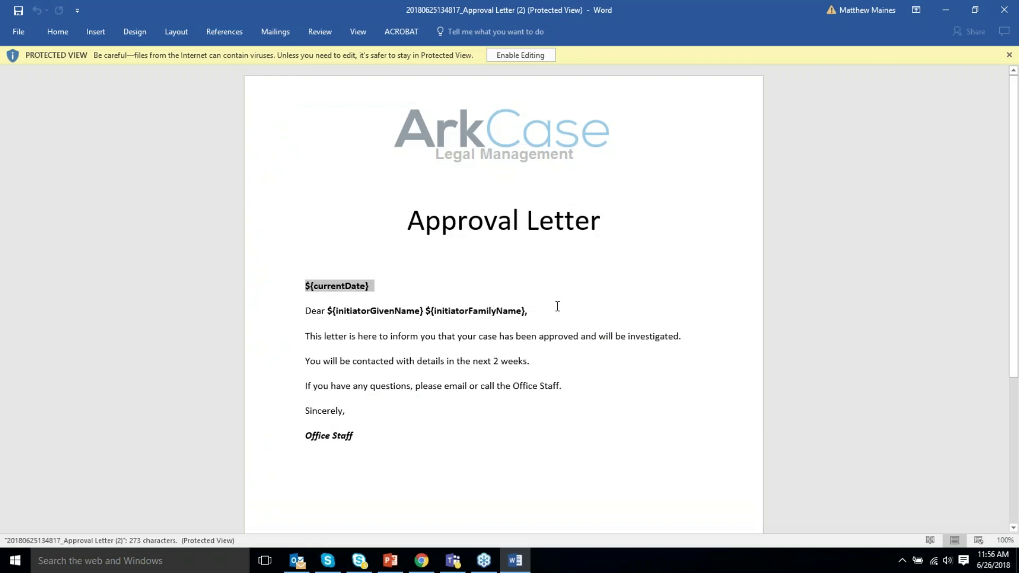
pyautogui.moveTo(527, 310); pyautogui.dragTo(327, 312)
pyautogui.click(693, 419)
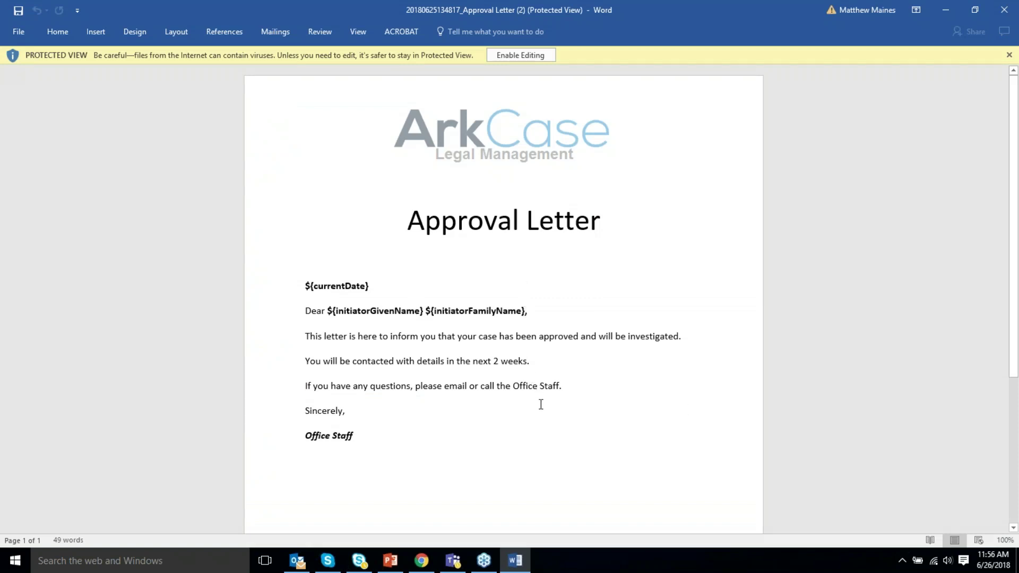
pyautogui.tripleClick(580, 392)
pyautogui.moveTo(374, 351); pyautogui.dragTo(374, 336)
pyautogui.click(806, 243)
pyautogui.click(1001, 10)
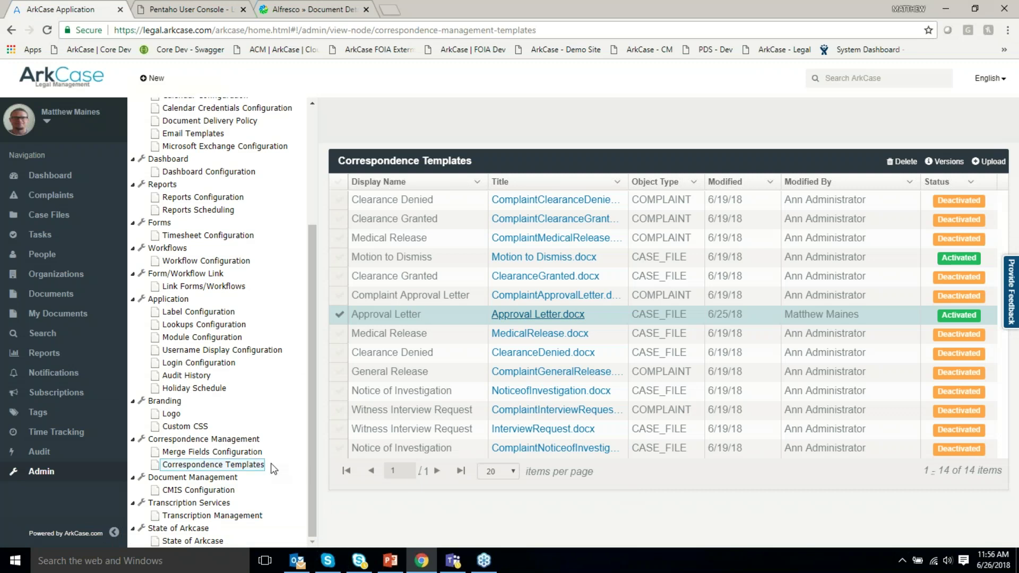
# Visit Merge Fields Configuration, then the Transcription Services settings.
pyautogui.click(242, 454)
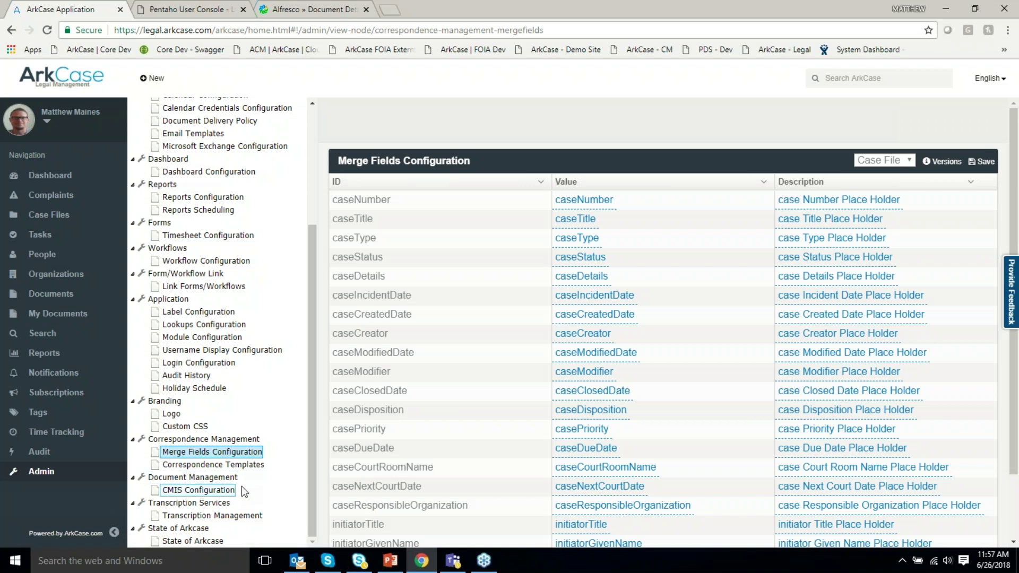
pyautogui.click(238, 516)
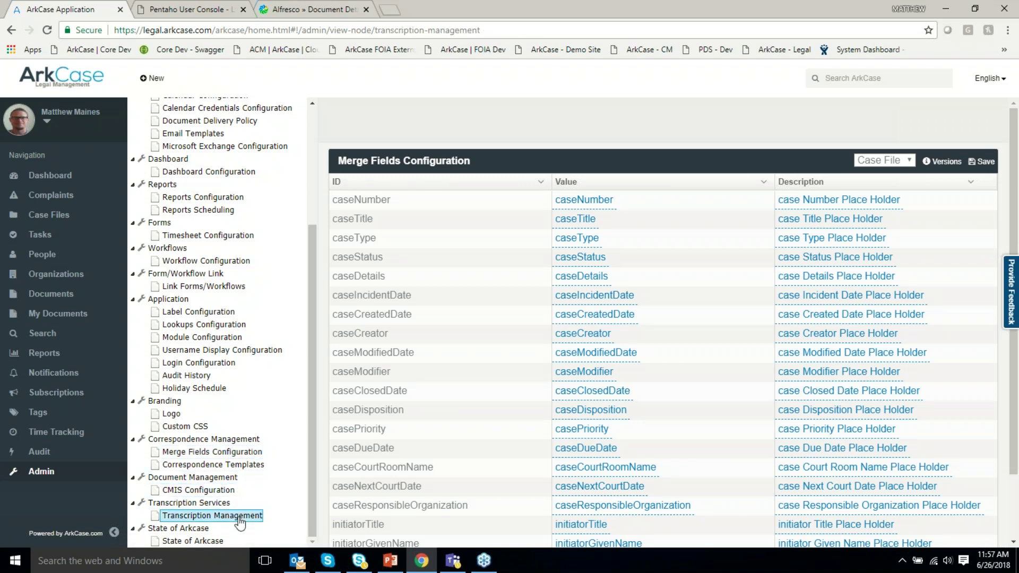